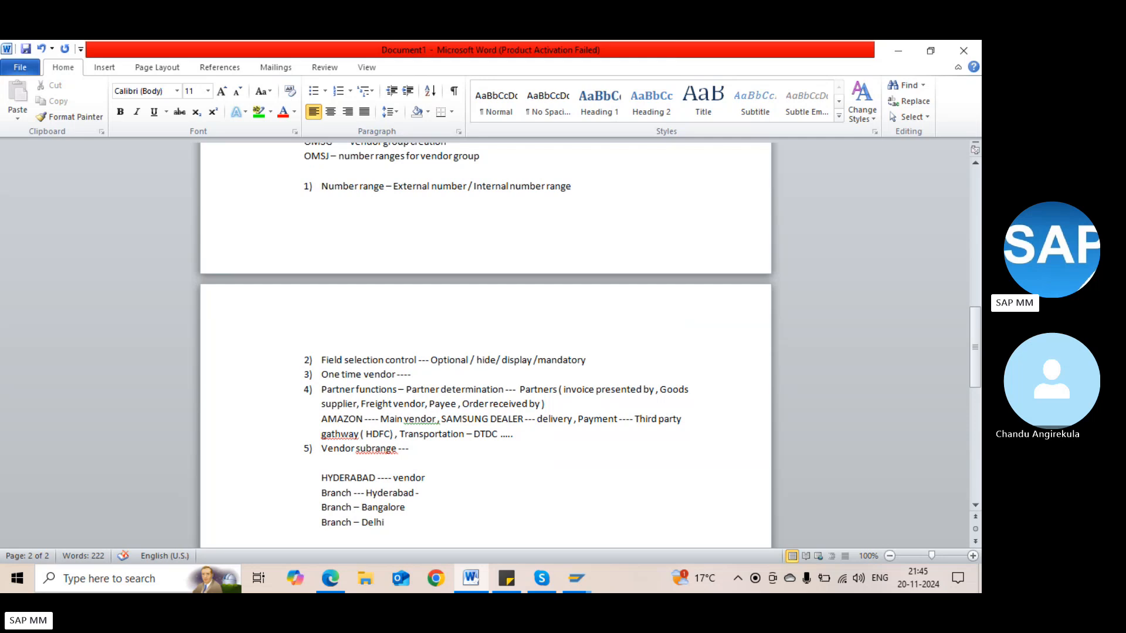
Add an arrow and 'Free delivery' after the Hyderabad branch line
type("> NO")
key("BackSpace")
key("BackSpace")
type("p")
key("BackSpace")
type("Free delivery")
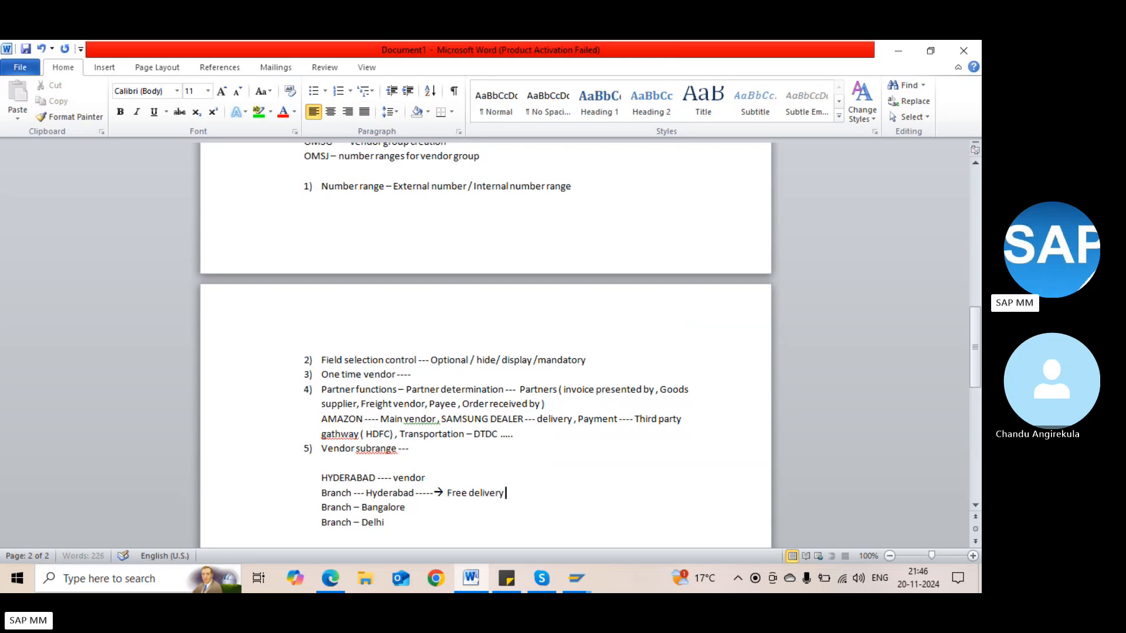
Add 'Cost of freight' for Bangalore and 'Cost of freight / insurance' for Delhi, then start a new line
left_click(424, 508)
type("------>")
type(" Cost")
type(" of freight")
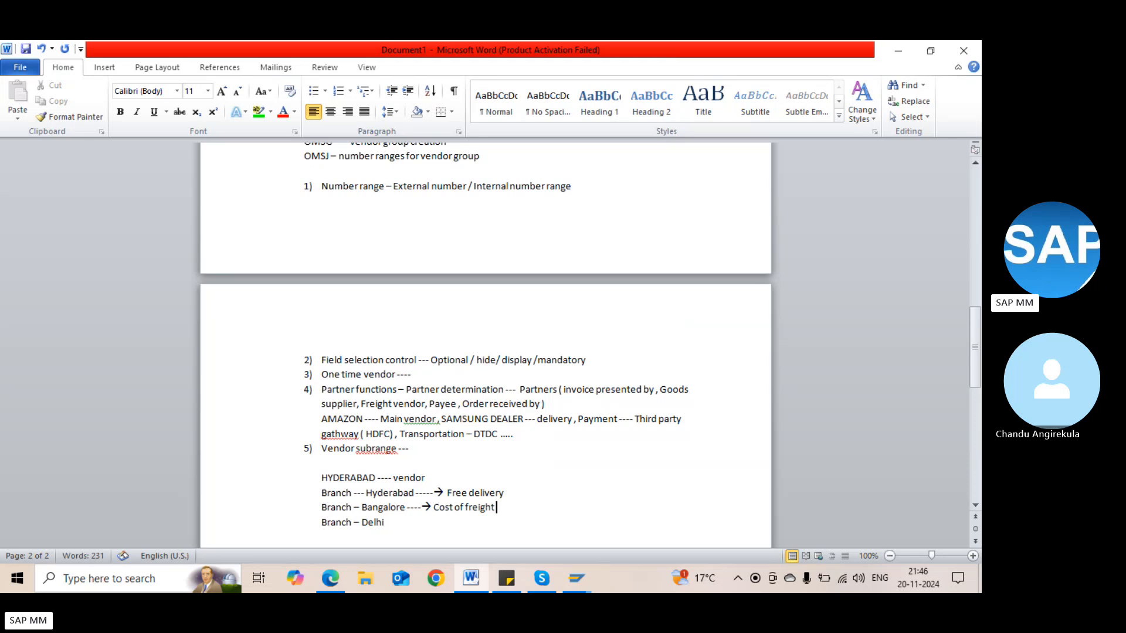
type(" --")
type("----> Cost")
type(" of freight")
type(" / insura")
type("nce")
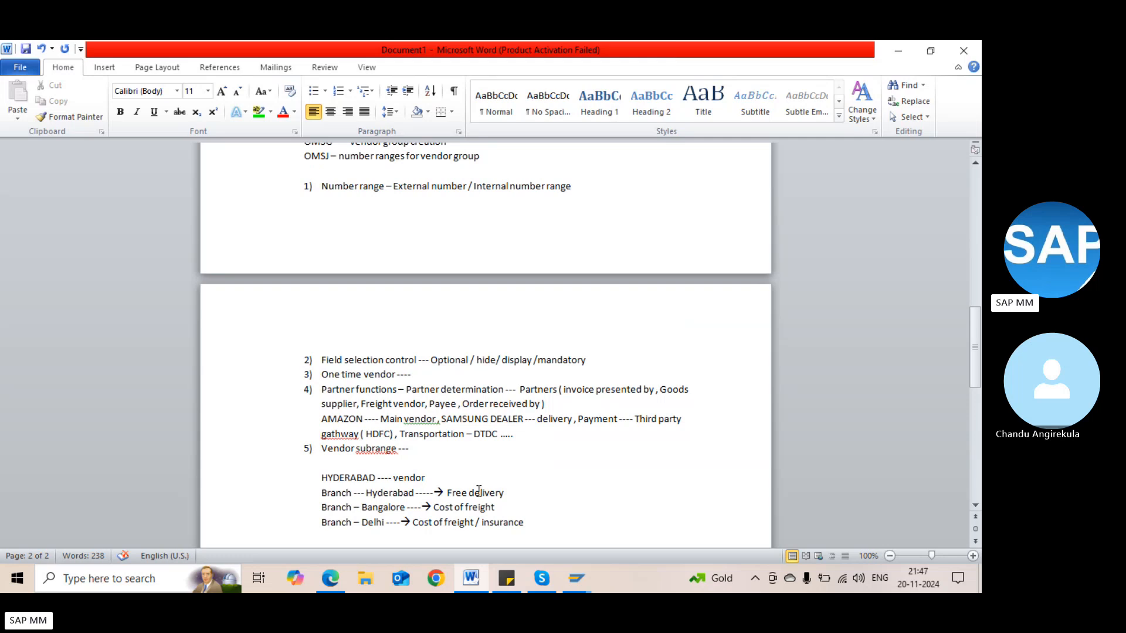
left_click(534, 516)
key("Return")
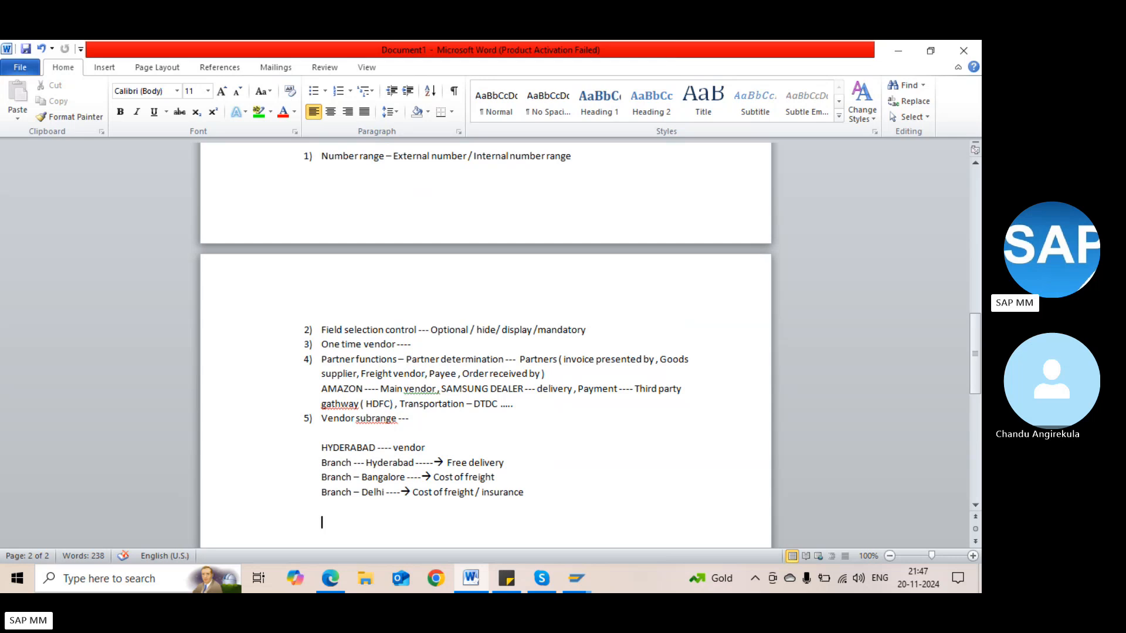
Type 'Incoterms ---- Freight/Insurance/delivery on our place' on a new line below the branches
key("Return")
type("Incoterms ---- Fri")
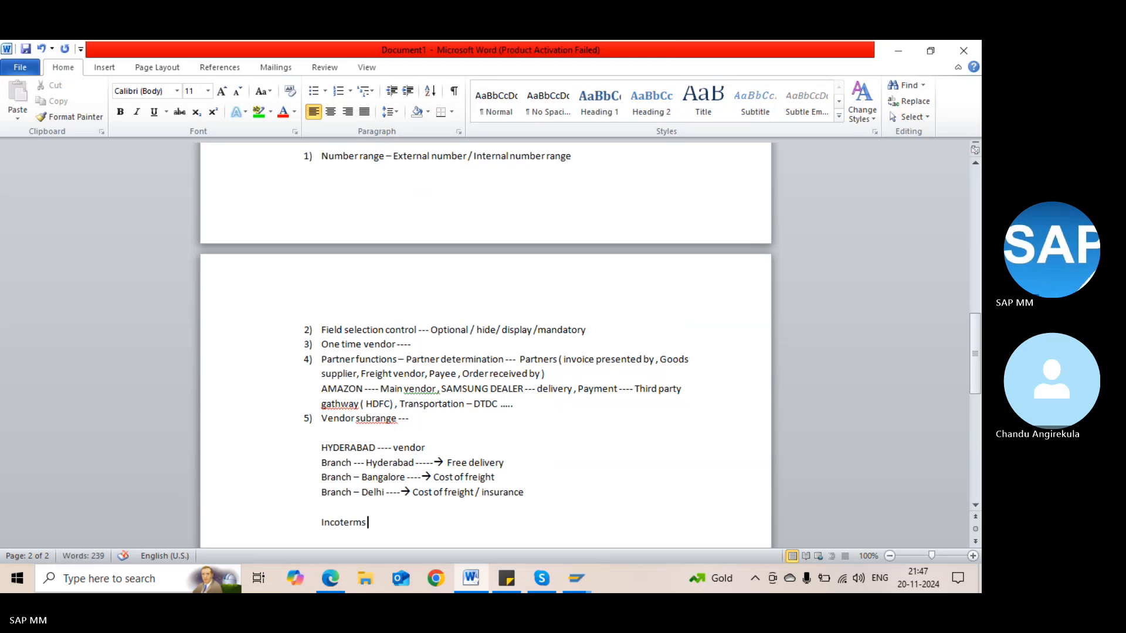
type("e")
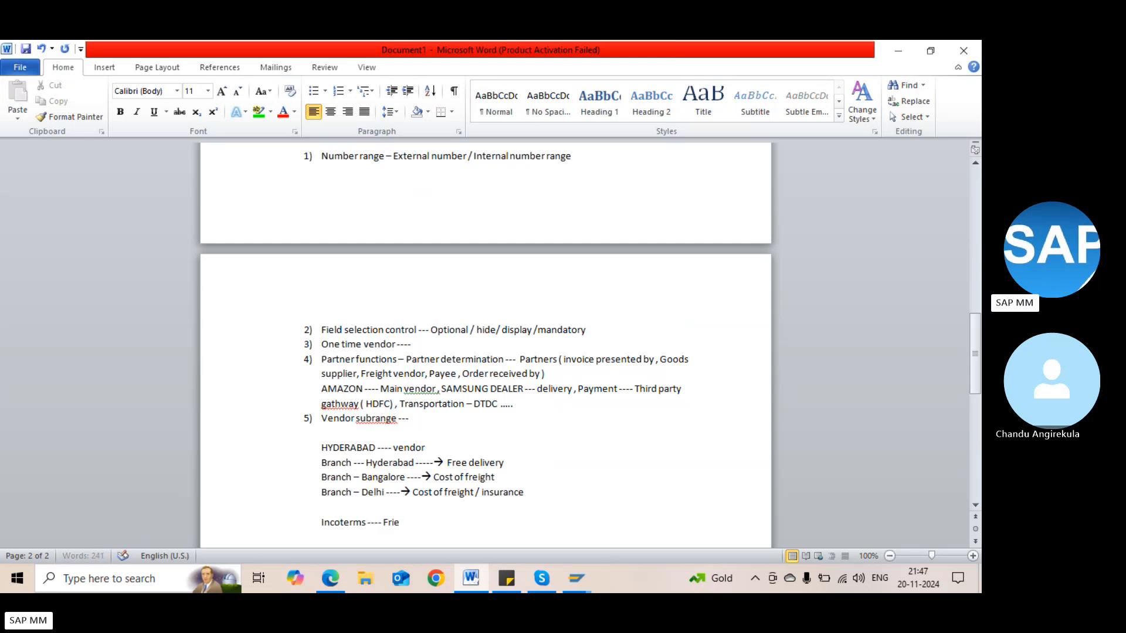
key("BackSpace")
type("eight/Insurance/")
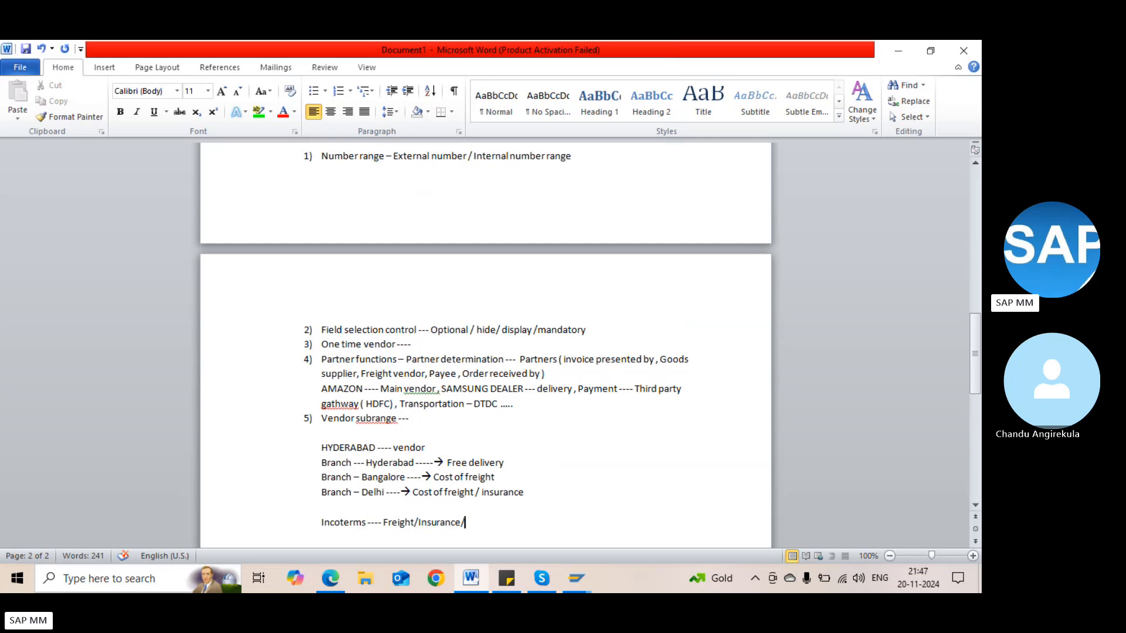
type("delivery on our place")
key("alt+Tab")
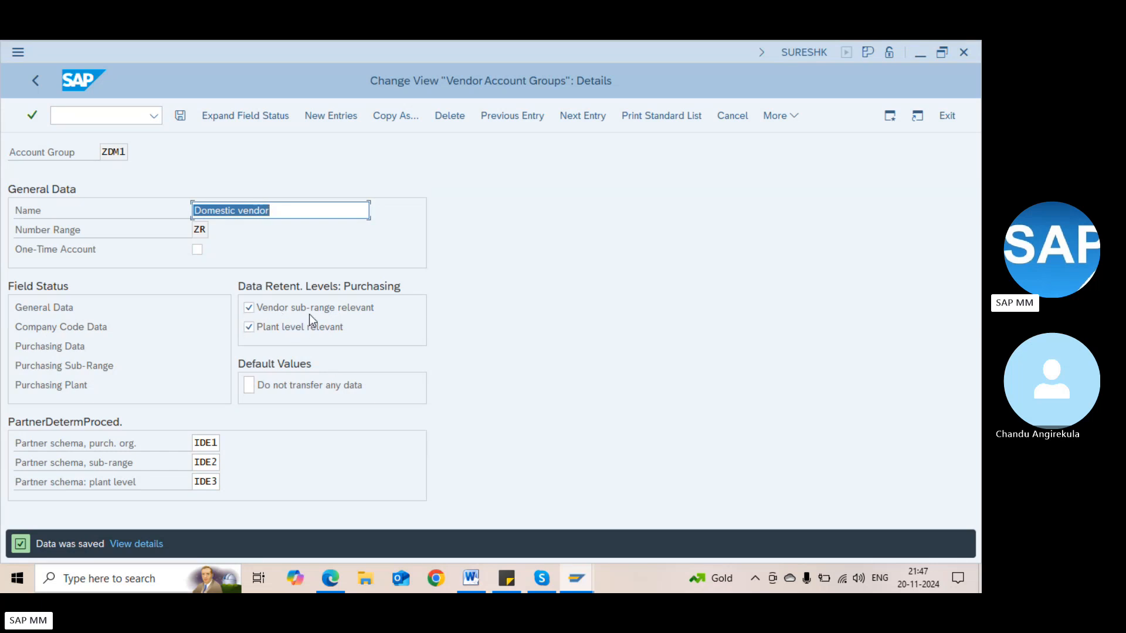
key("alt+Tab")
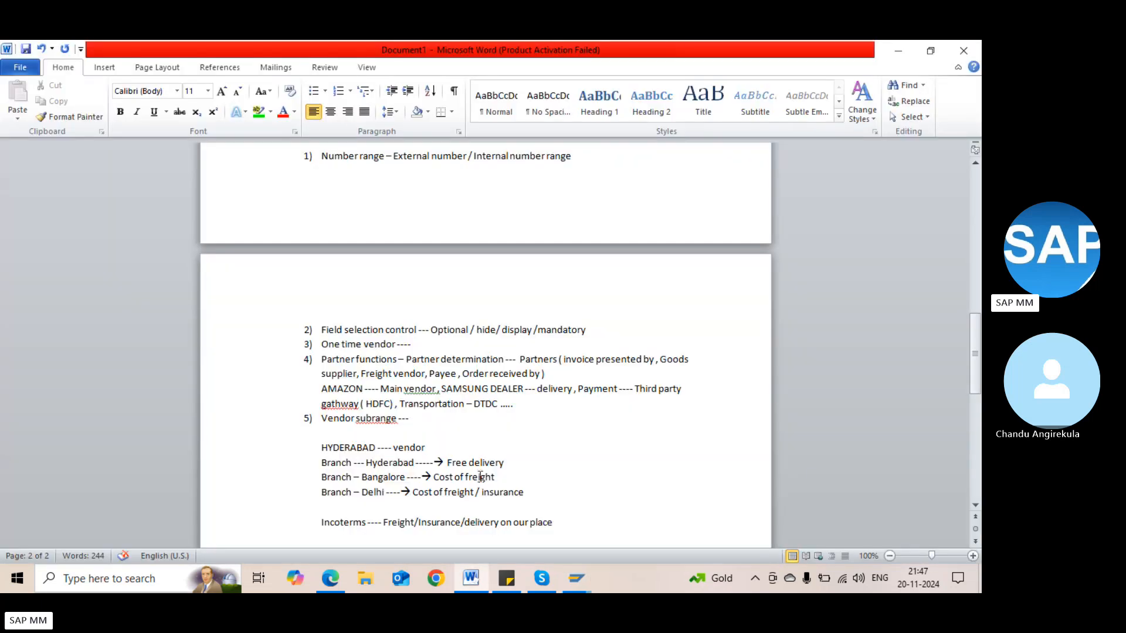
key("alt+Tab")
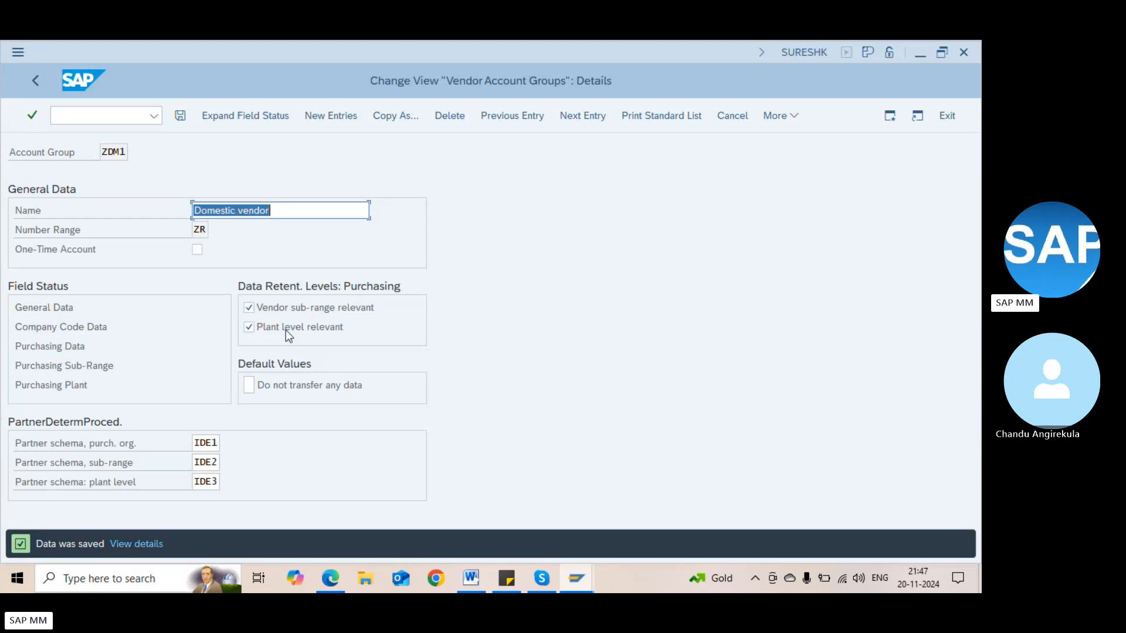
key("alt+Tab")
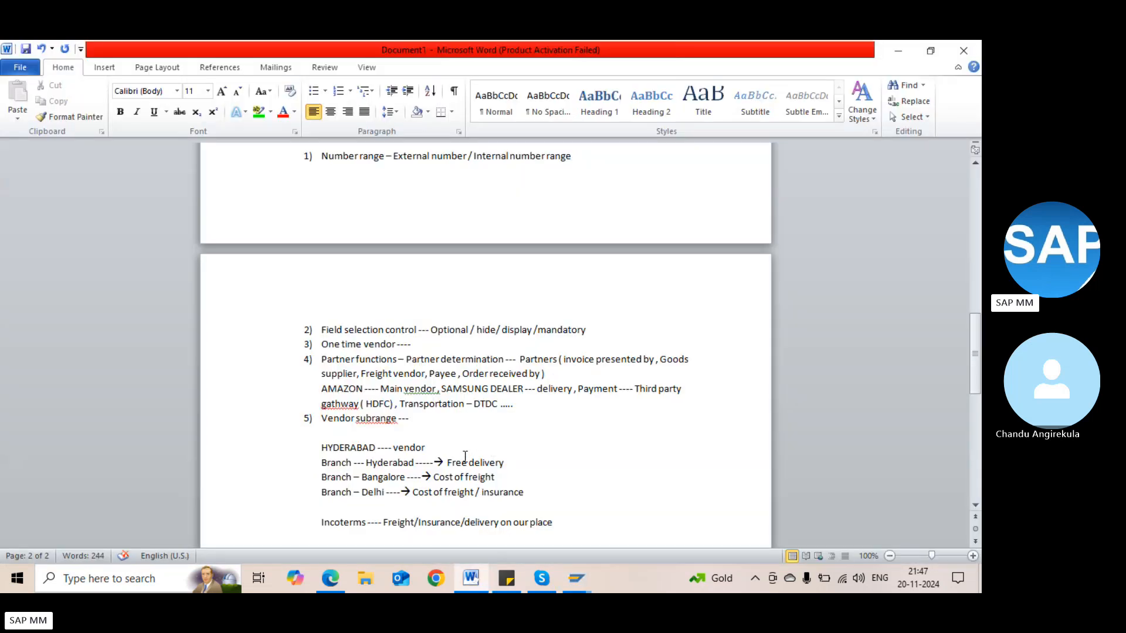
key("alt+Tab")
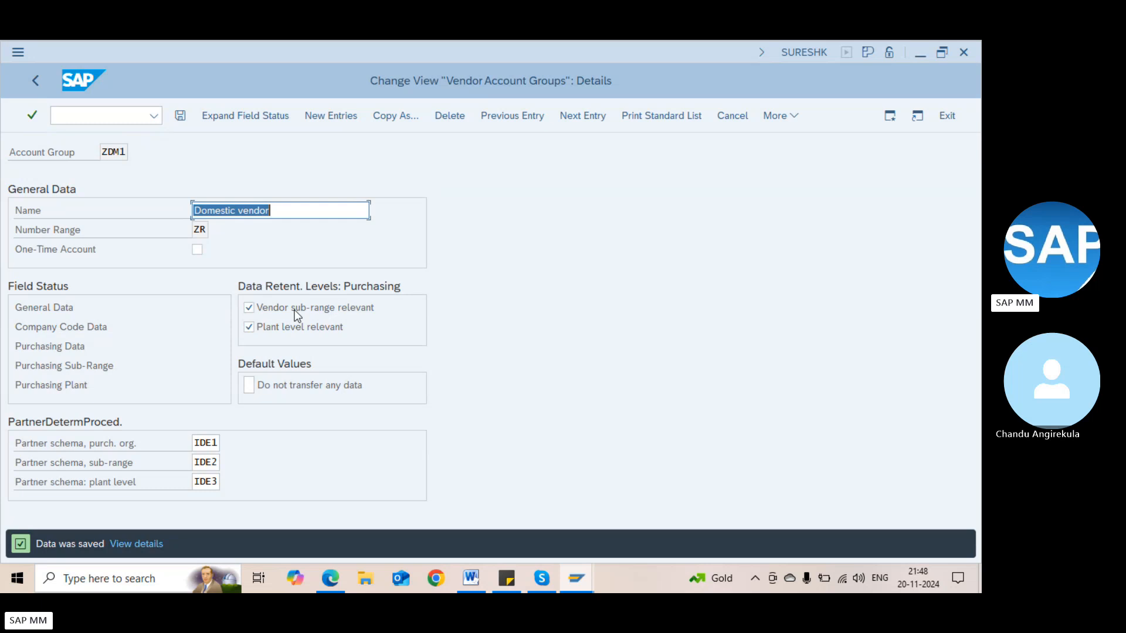
key("alt+Tab")
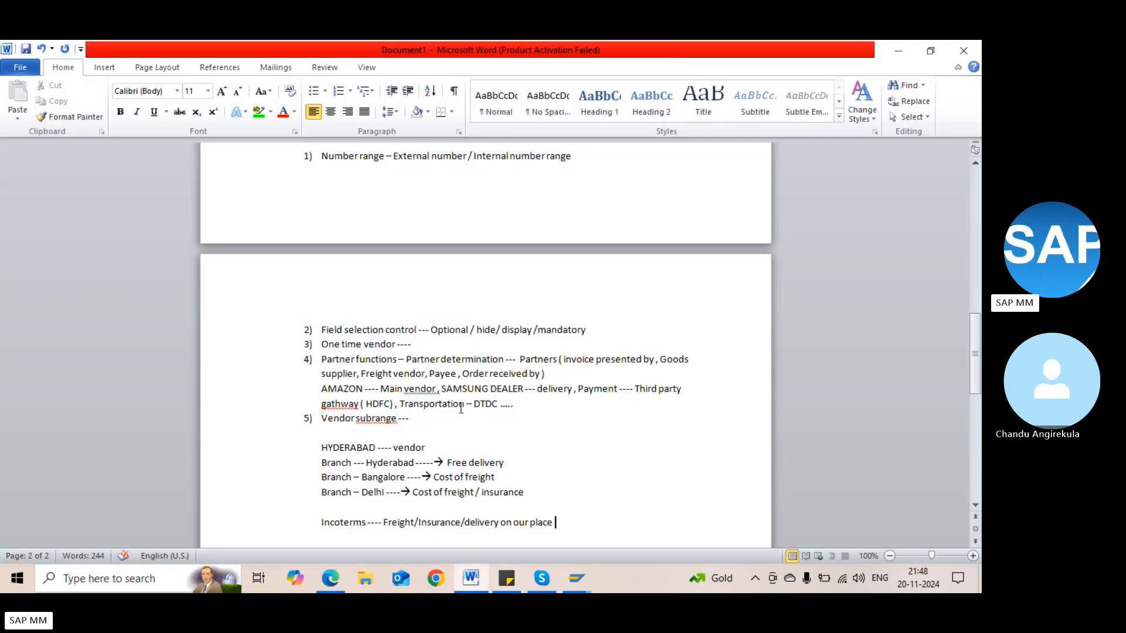
Type 'AMAZON US' and 'AMAZON INDIA' on separate lines below the Incoterms note
key("Return")
key("Return")
type("AMAZON US")
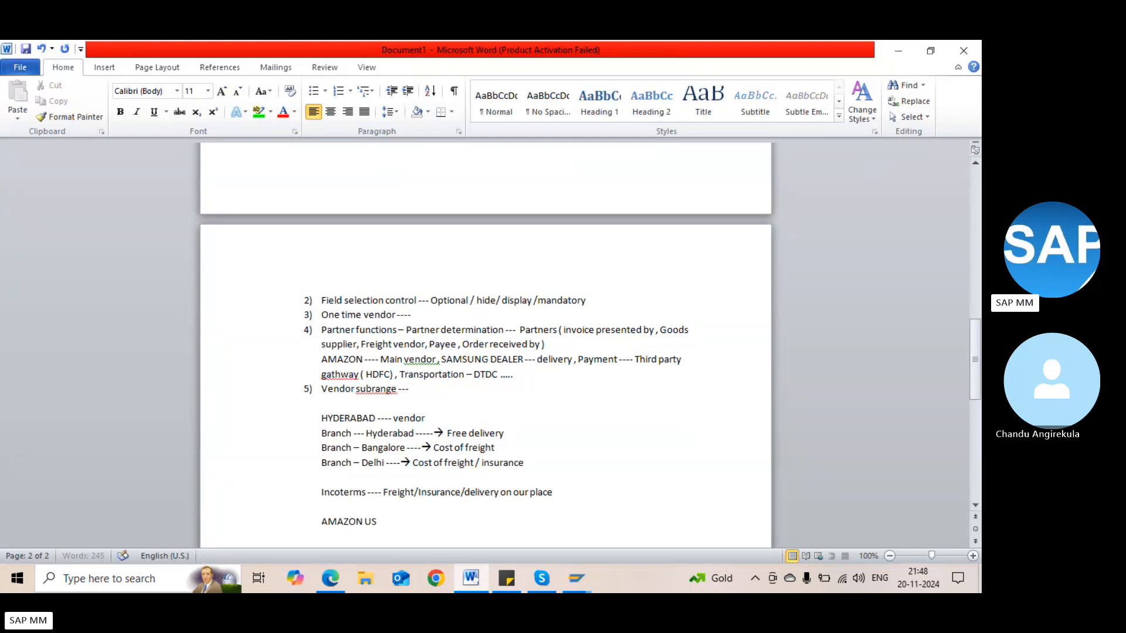
key("Return")
type("AMAZON KI")
key("BackSpace")
key("BackSpace")
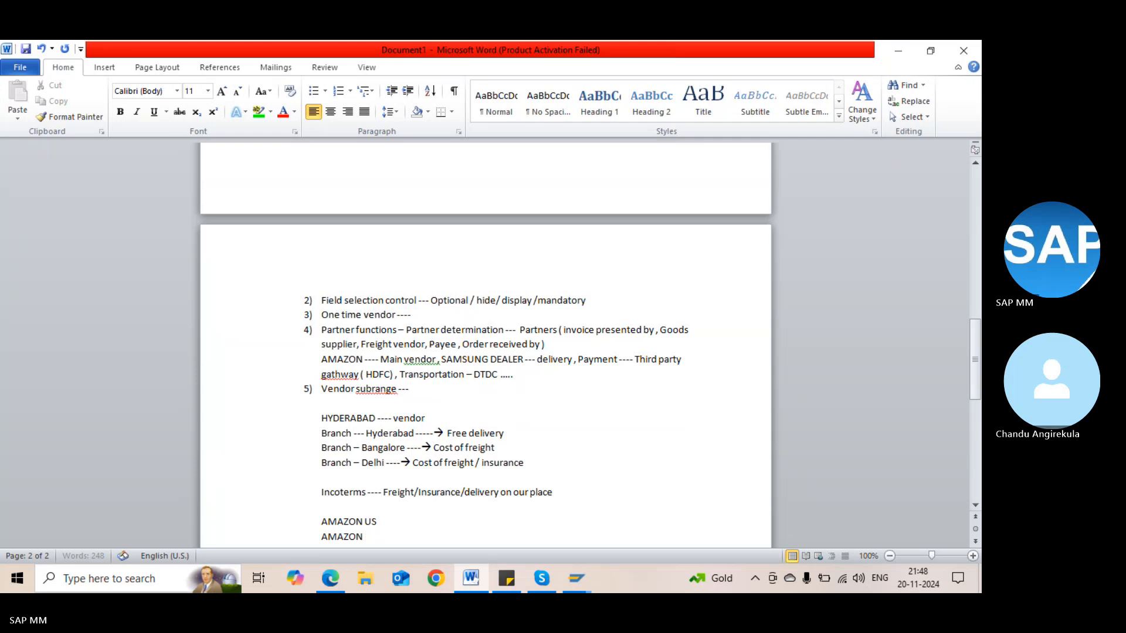
type("INSIA")
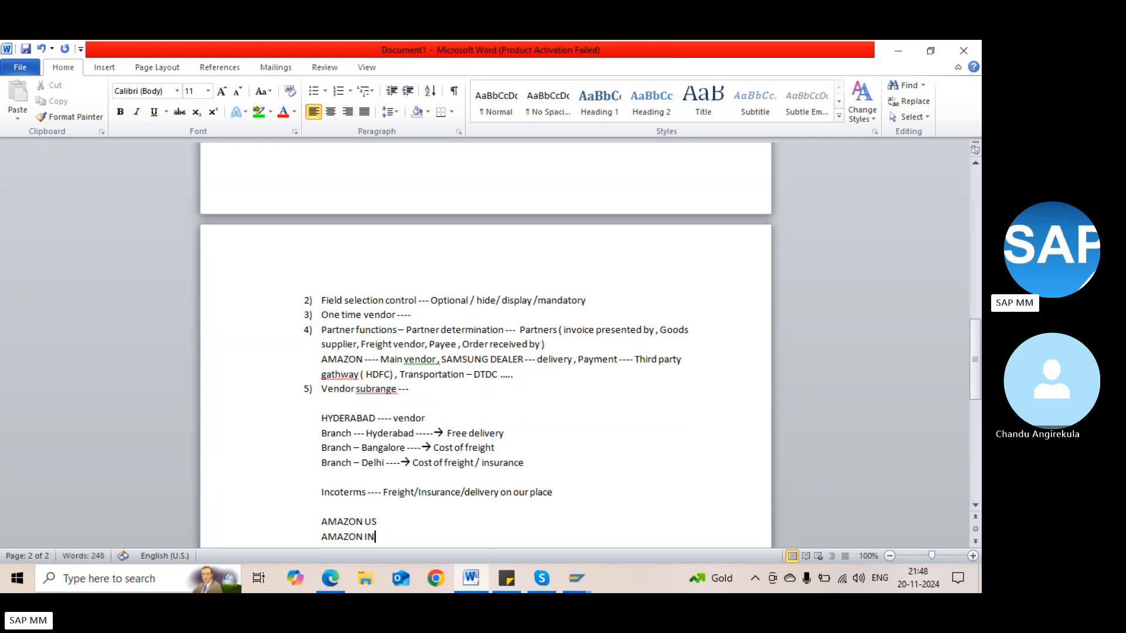
key("BackSpace")
type("DIA")
key("Return")
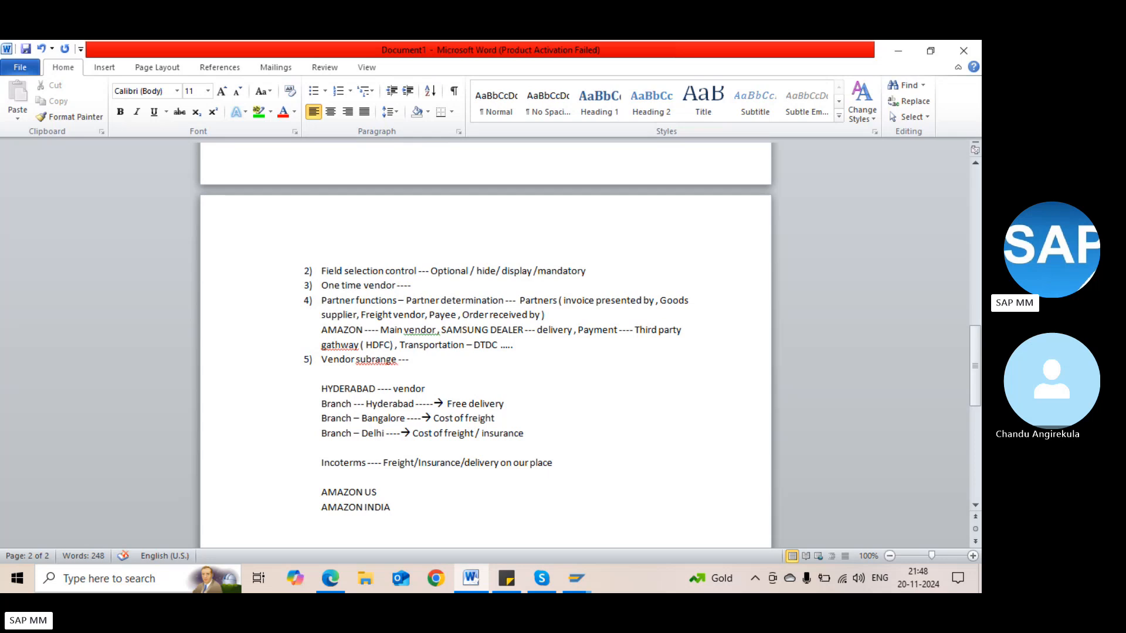
Append '----- $USD' to AMAZON US and '---- $INR' to AMAZON INDIA
left_click(389, 492)
type("-----")
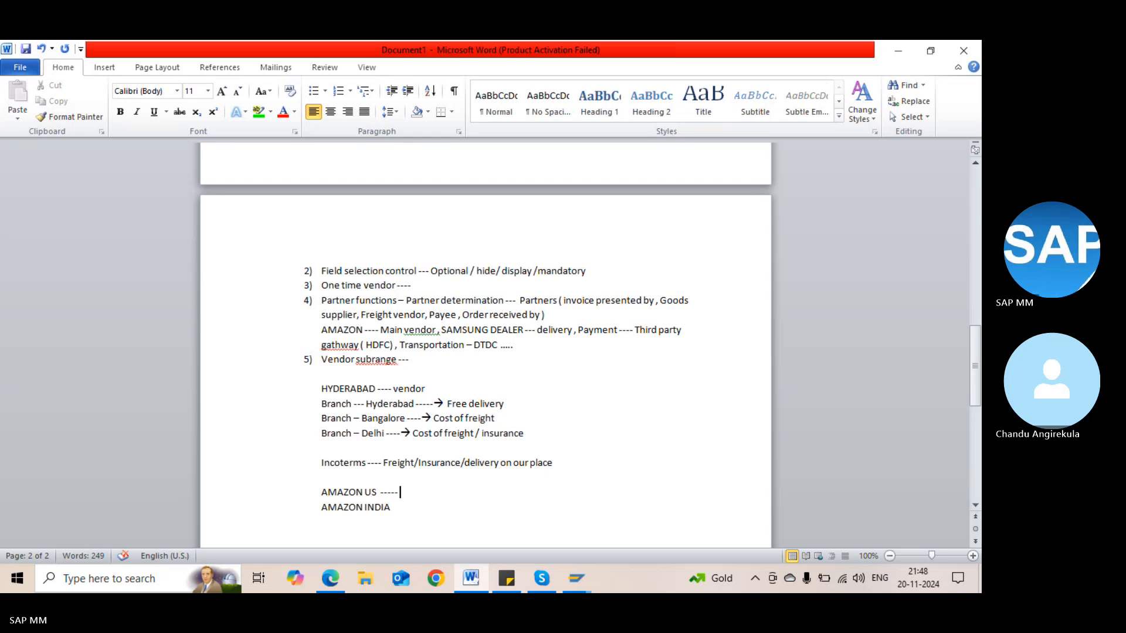
type(" $USD")
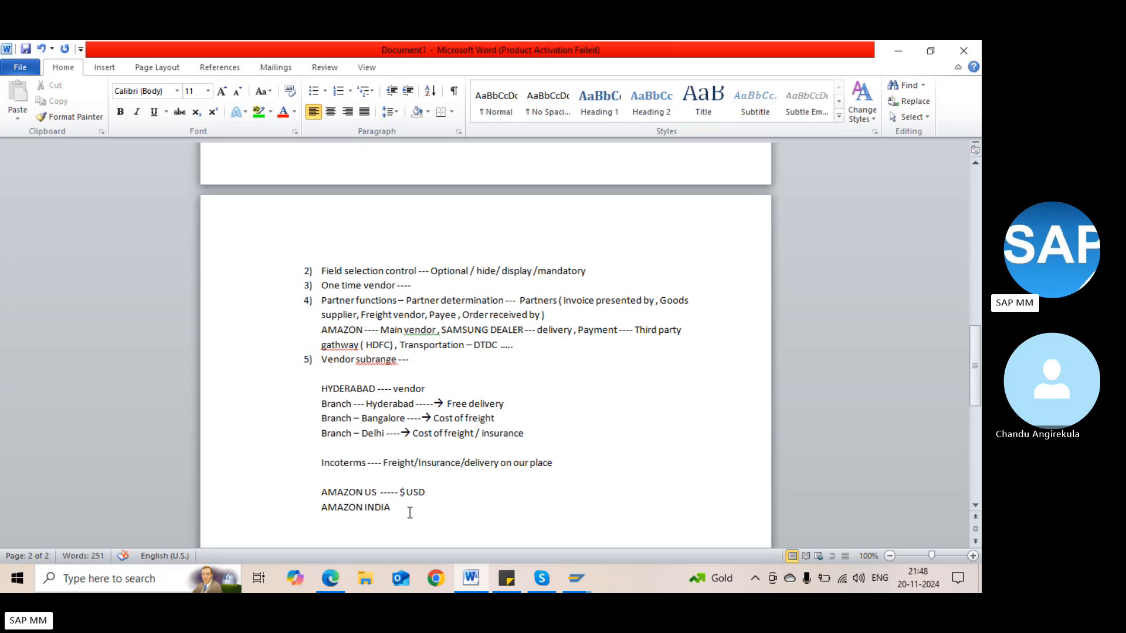
left_click(409, 512)
type("---- $INR")
key("alt+Tab")
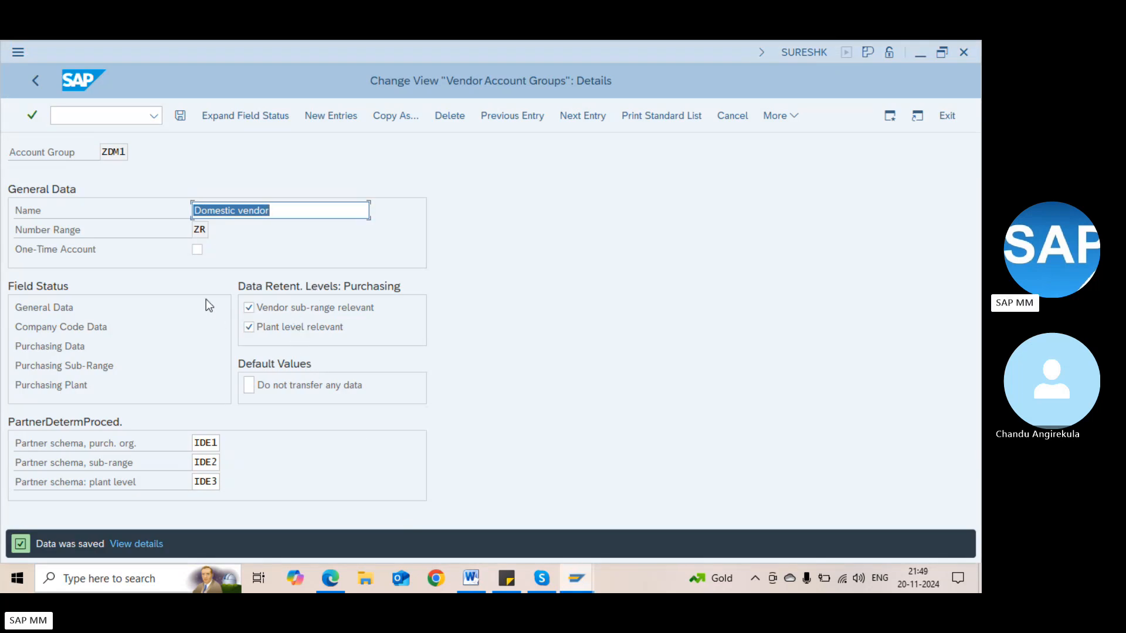
left_click(275, 209)
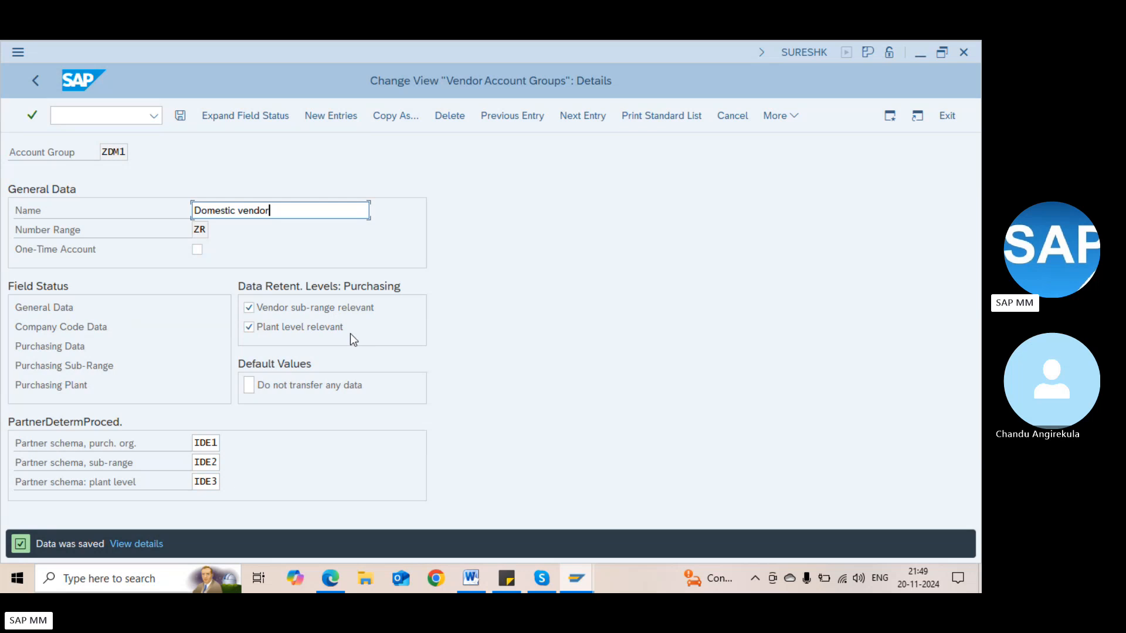
key("ctrl+s")
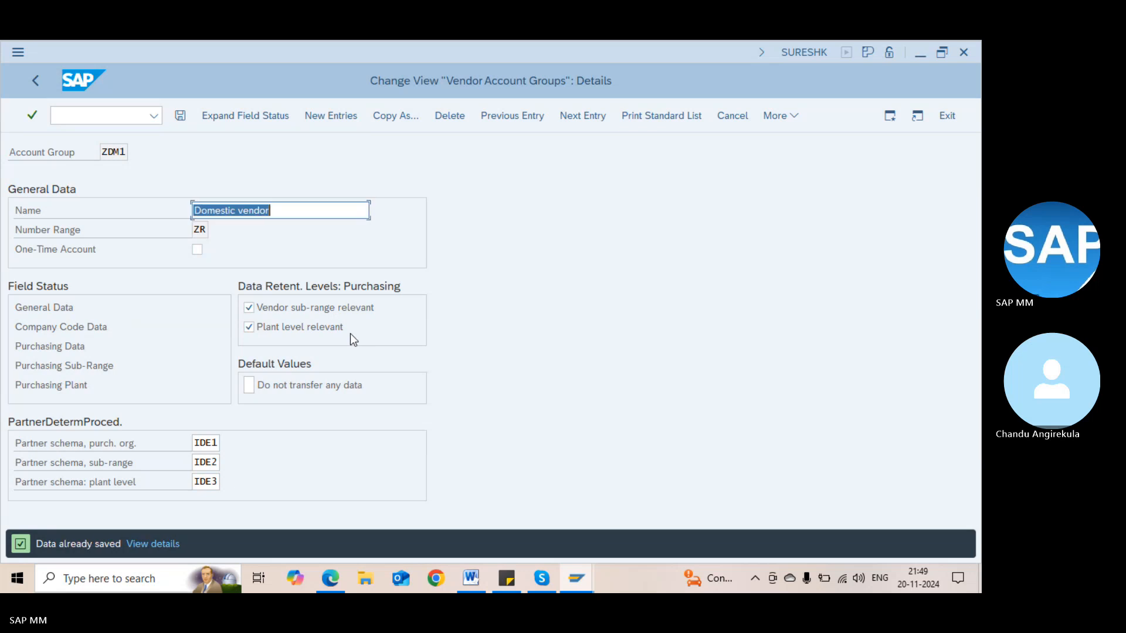
key("alt+Tab")
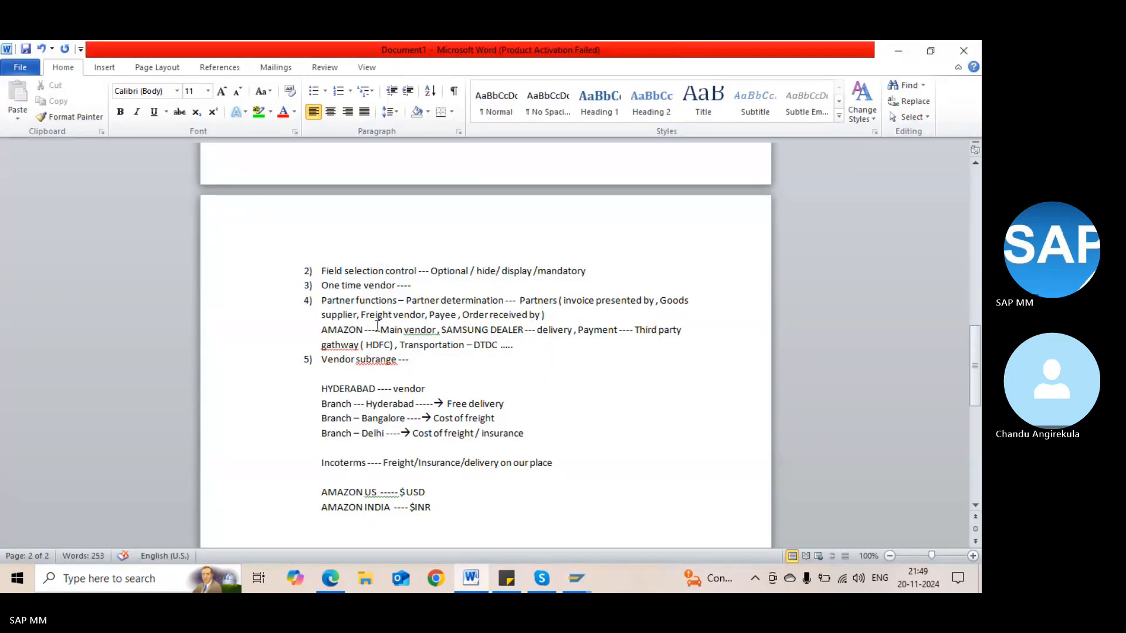
Change item 5 to read 'Vendor subrange / plant relevant'
left_click(403, 359)
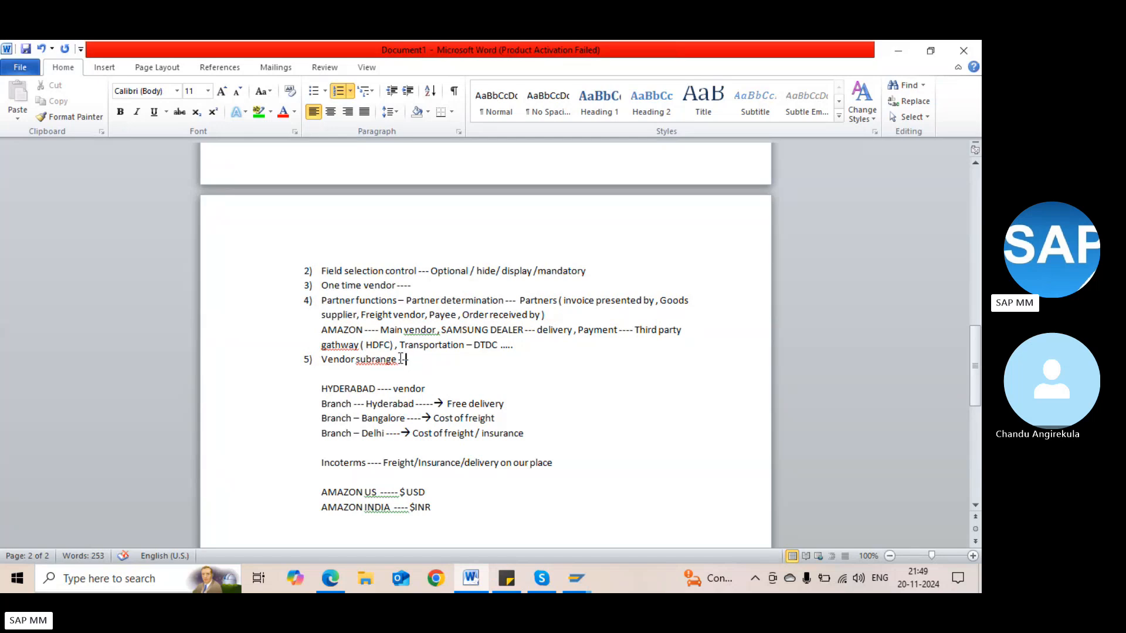
left_click(399, 359)
type("/ plant relevant")
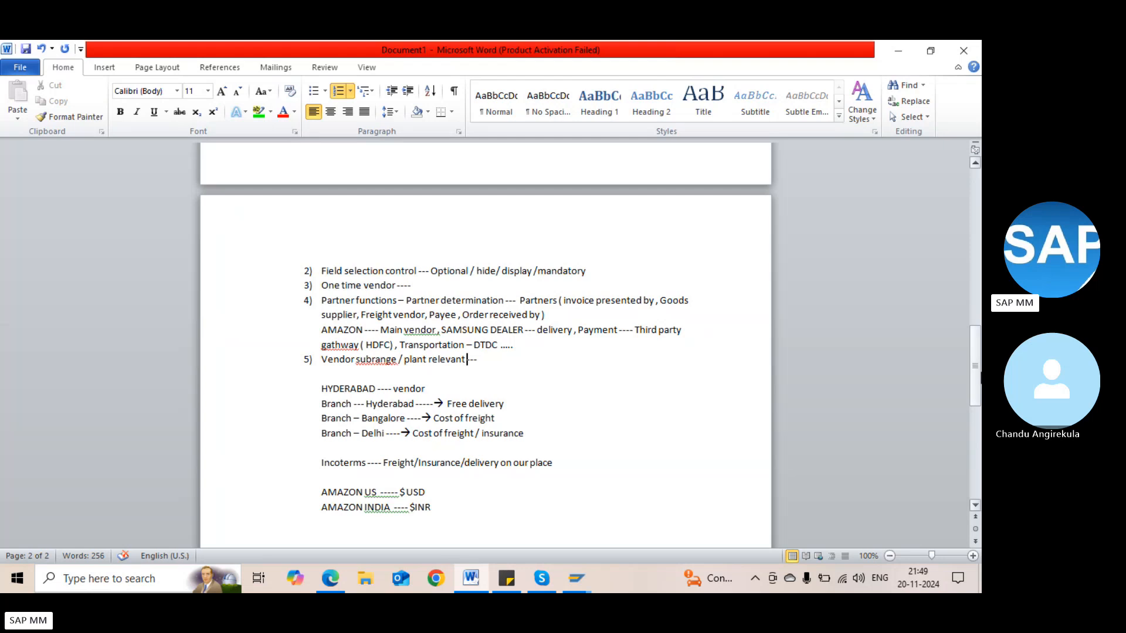
Add a '---' divider line below the one time vendor note and switch to SAP
left_click_drag(975, 391, 975, 436)
left_click(300, 414)
key("End")
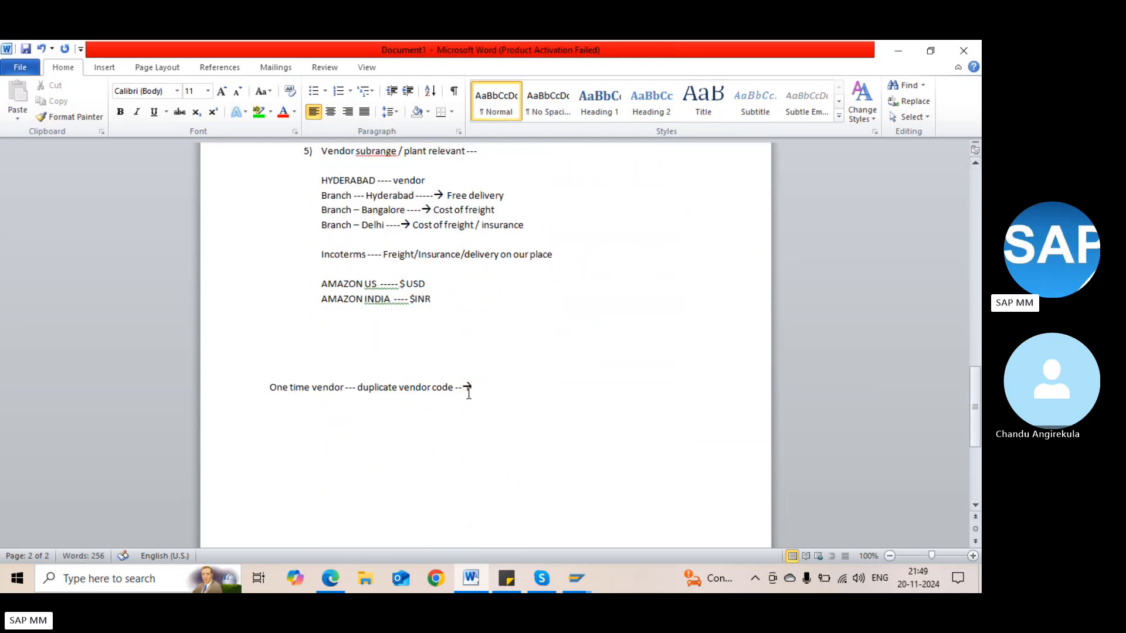
key("Return")
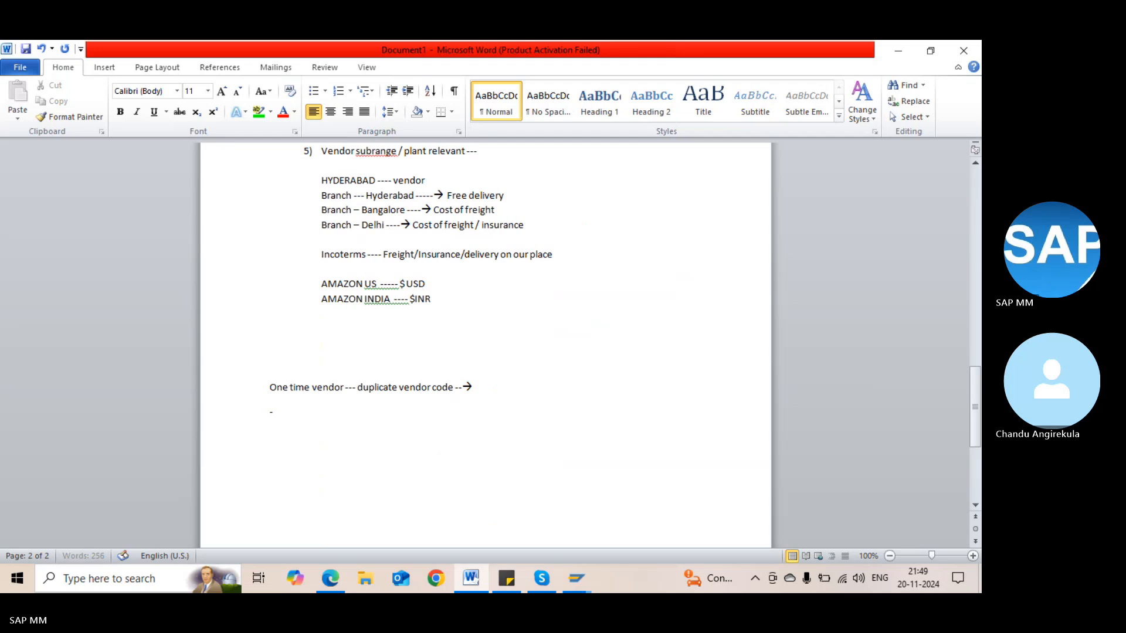
type("---")
key("Return")
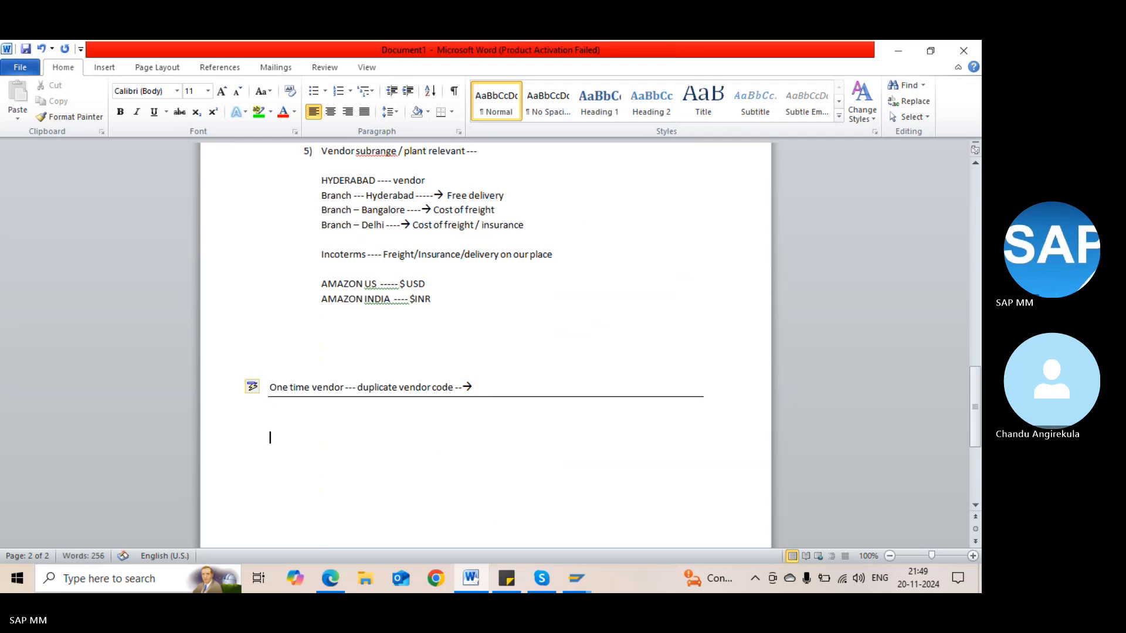
key("alt+Tab")
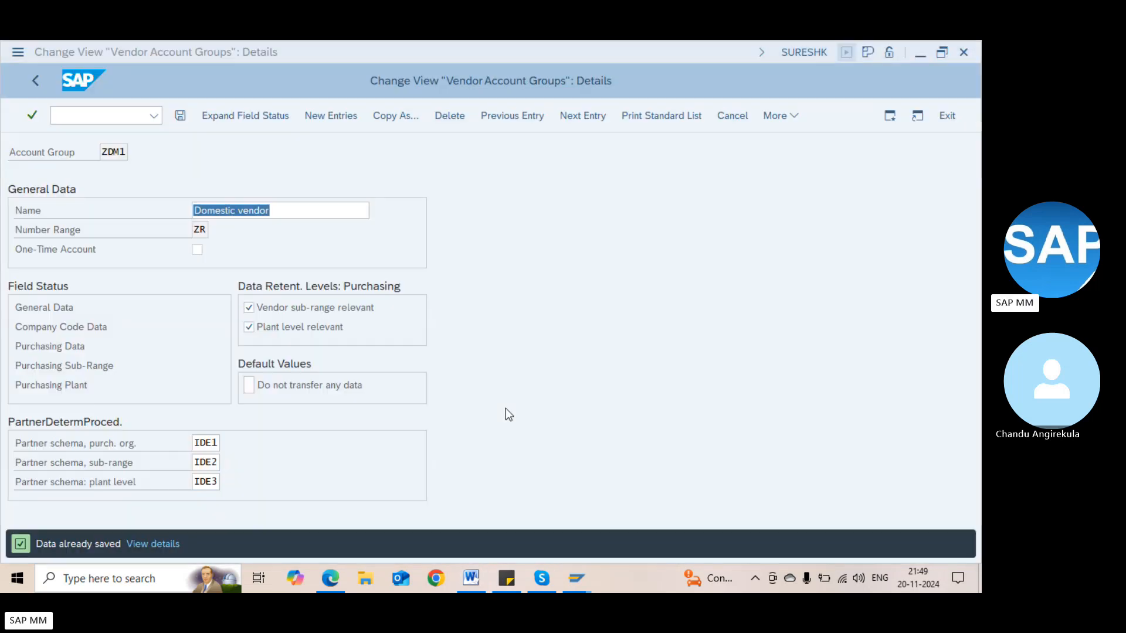
Return to SAP's main menu and look over the XK01 vendor creation screen
key("alt+Tab")
key("alt+Tab")
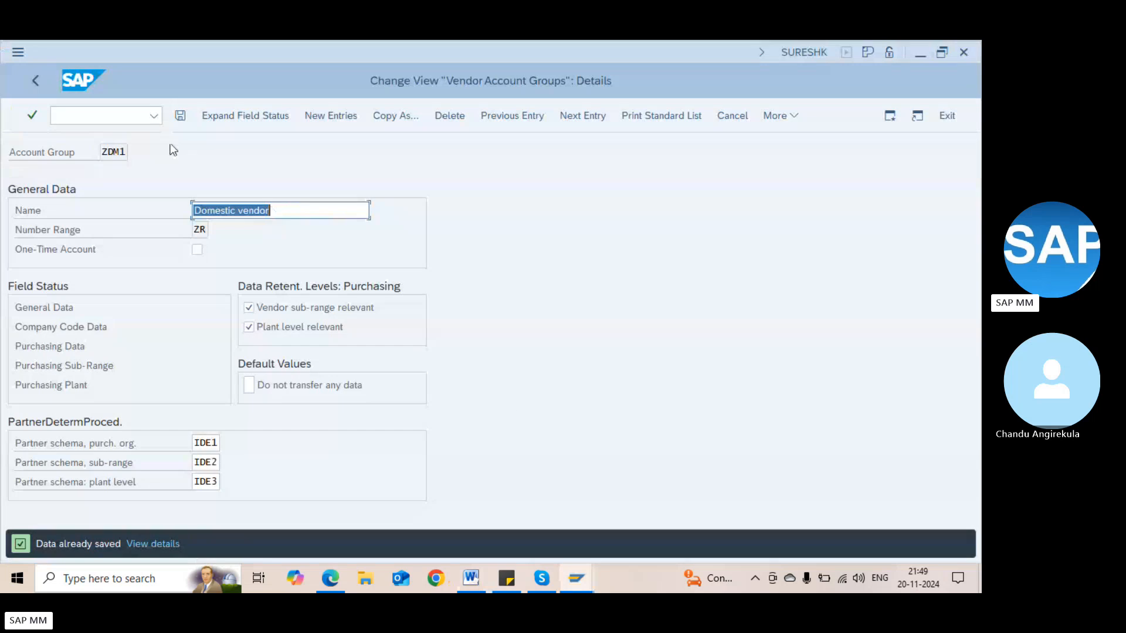
left_click(109, 121)
type("/n")
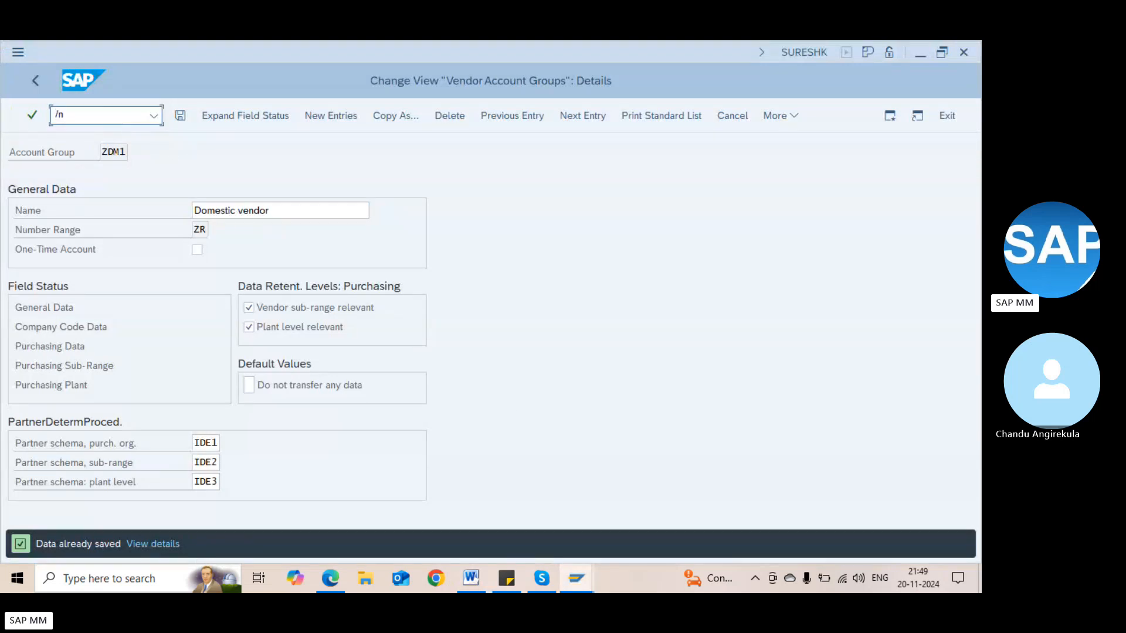
key("Return")
type("xk01")
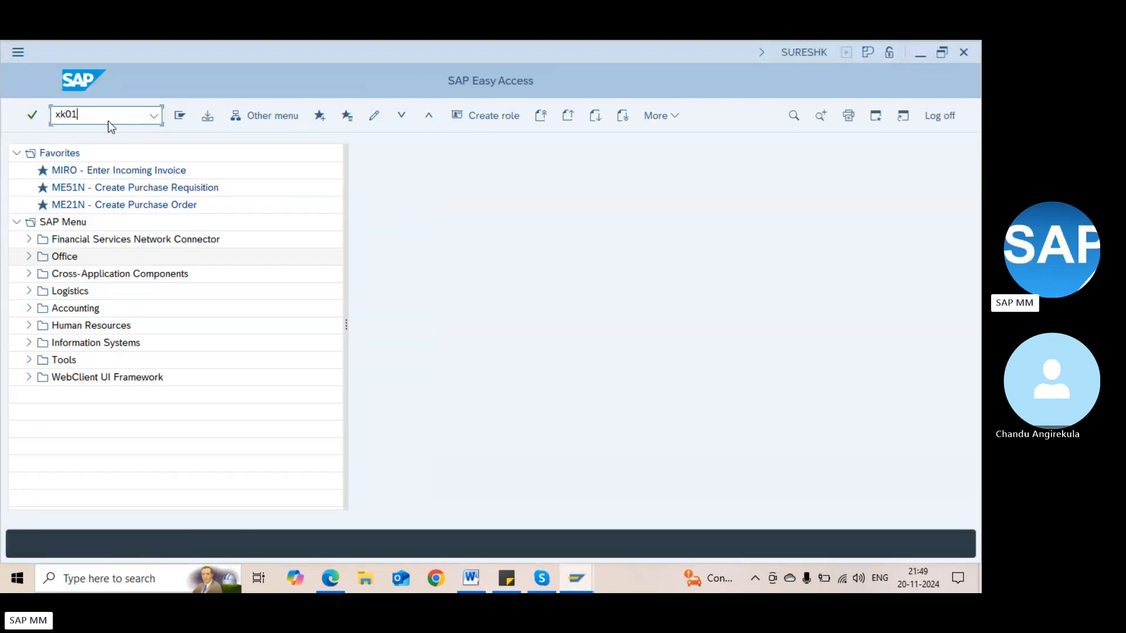
key("Return")
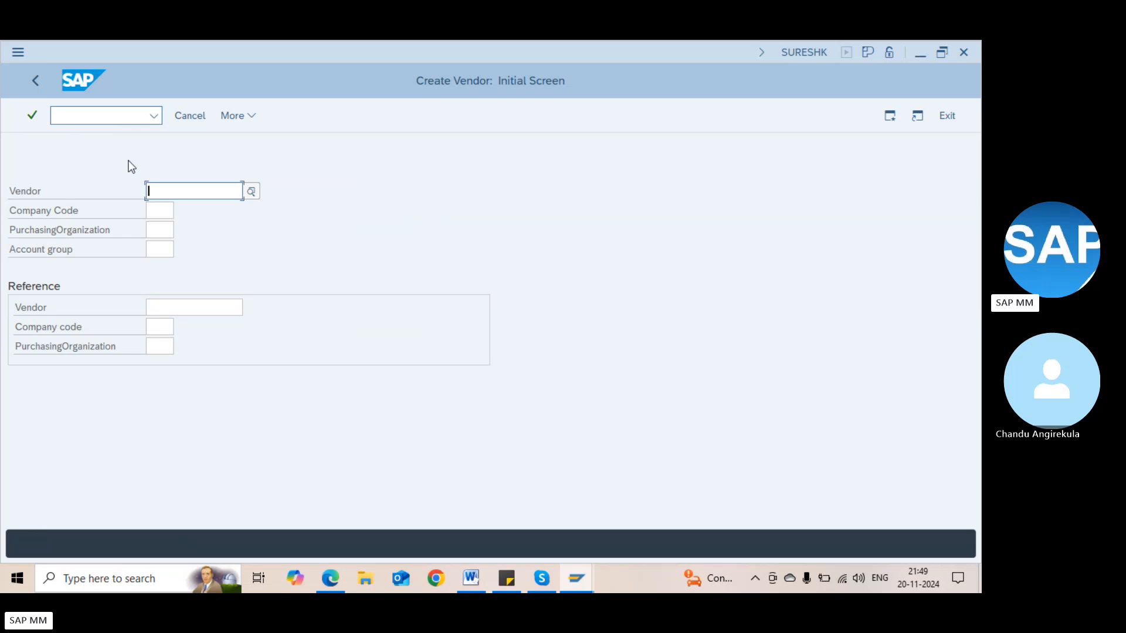
left_click(150, 209)
left_click(162, 232)
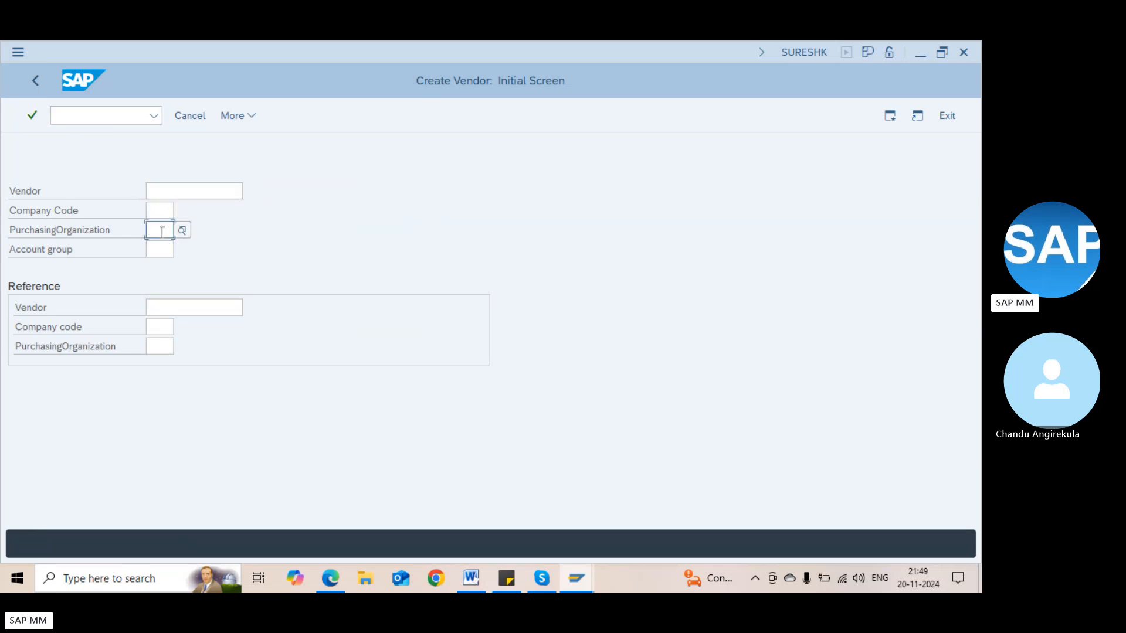
left_click(162, 246)
Compare the MK01 purchasing and FK01 accounting vendor creation screens
key("F3")
type("mk01")
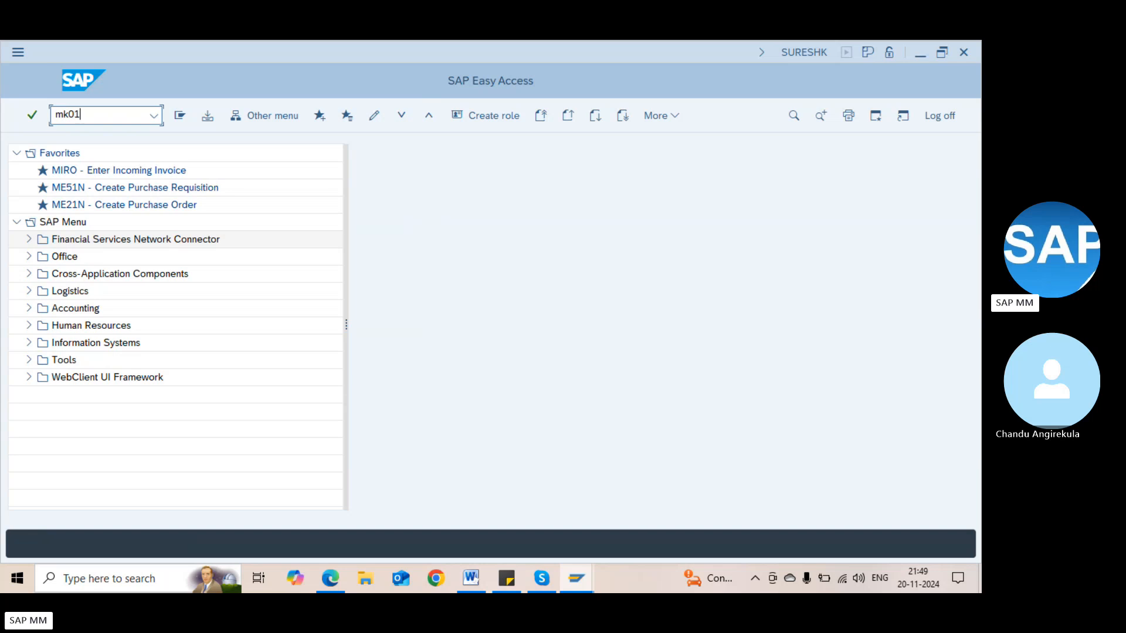
key("Return")
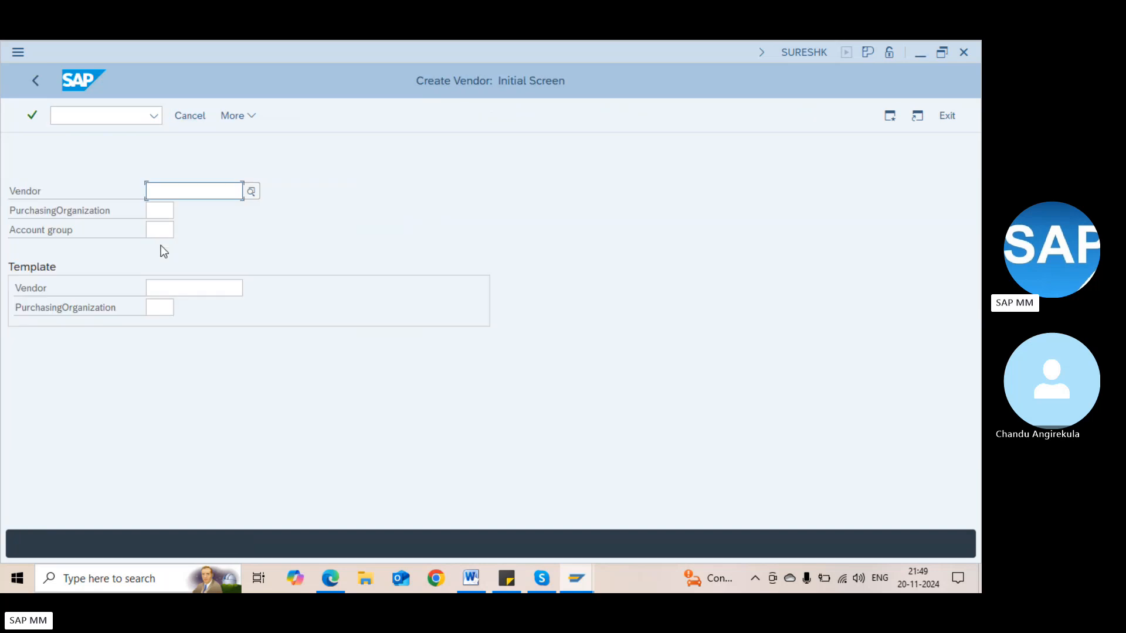
left_click(151, 204)
key("F3")
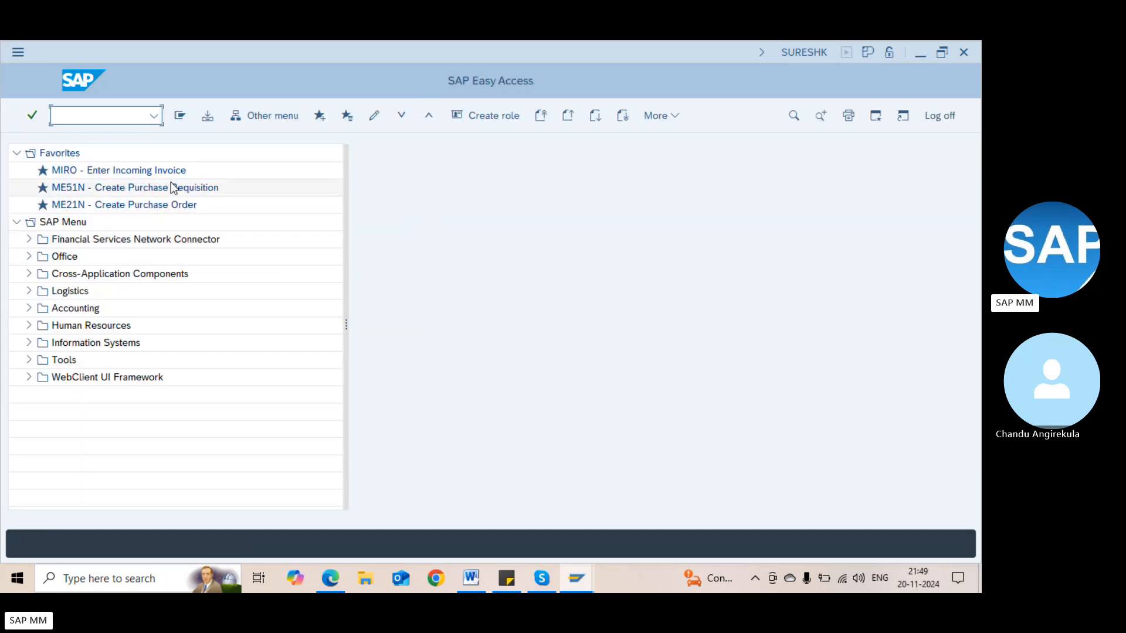
type("fk01")
key("Return")
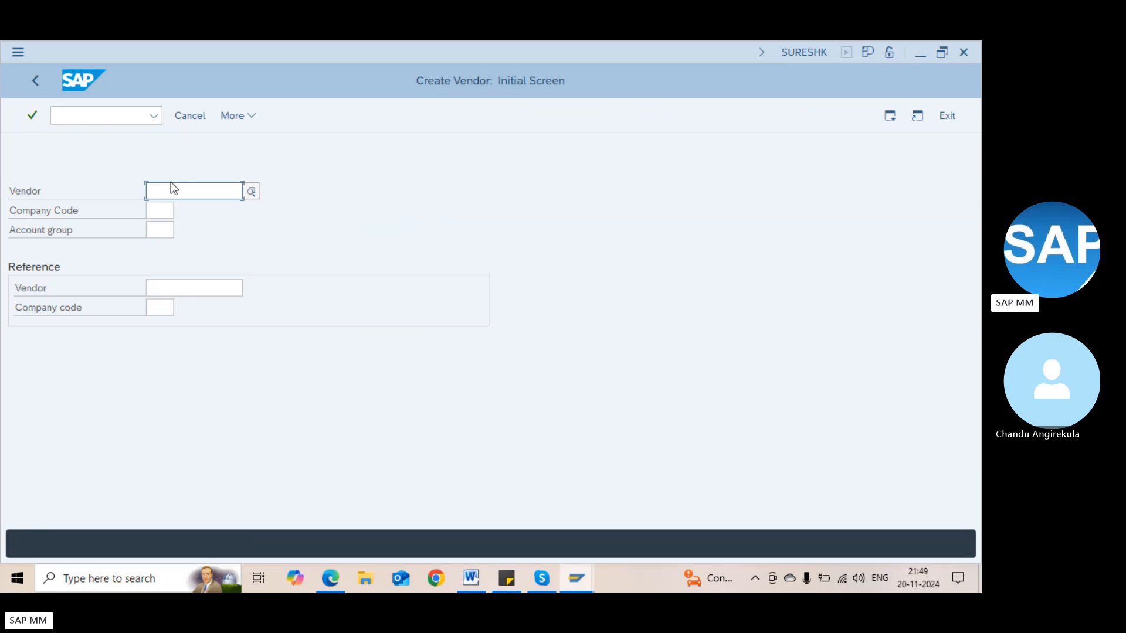
left_click(164, 215)
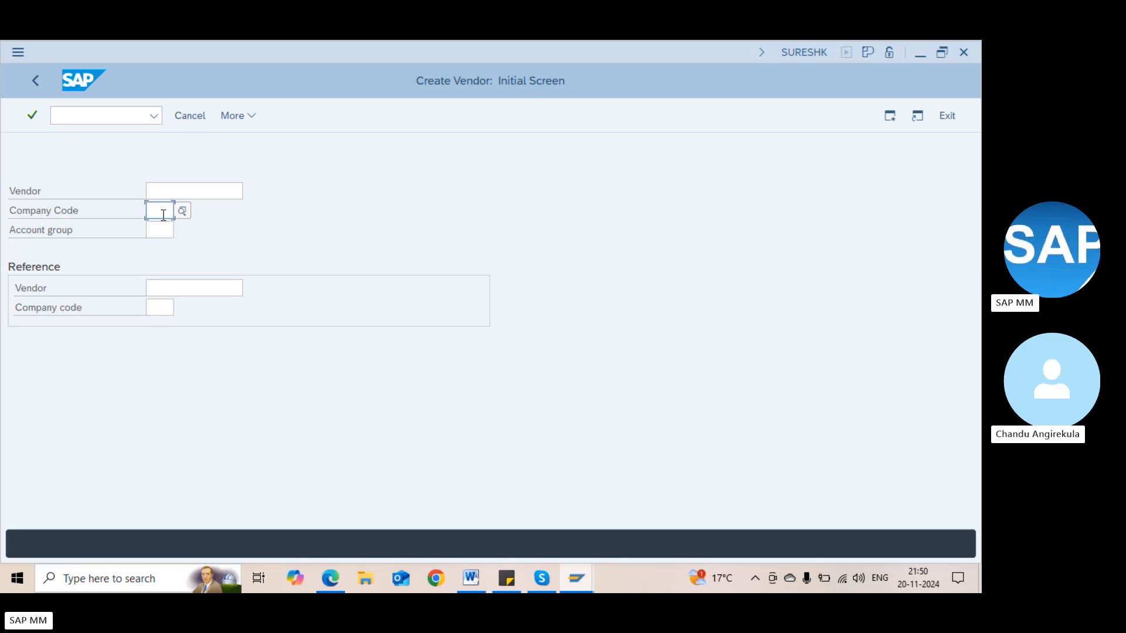
Reopen central vendor creation with transaction XK01
left_click(123, 117)
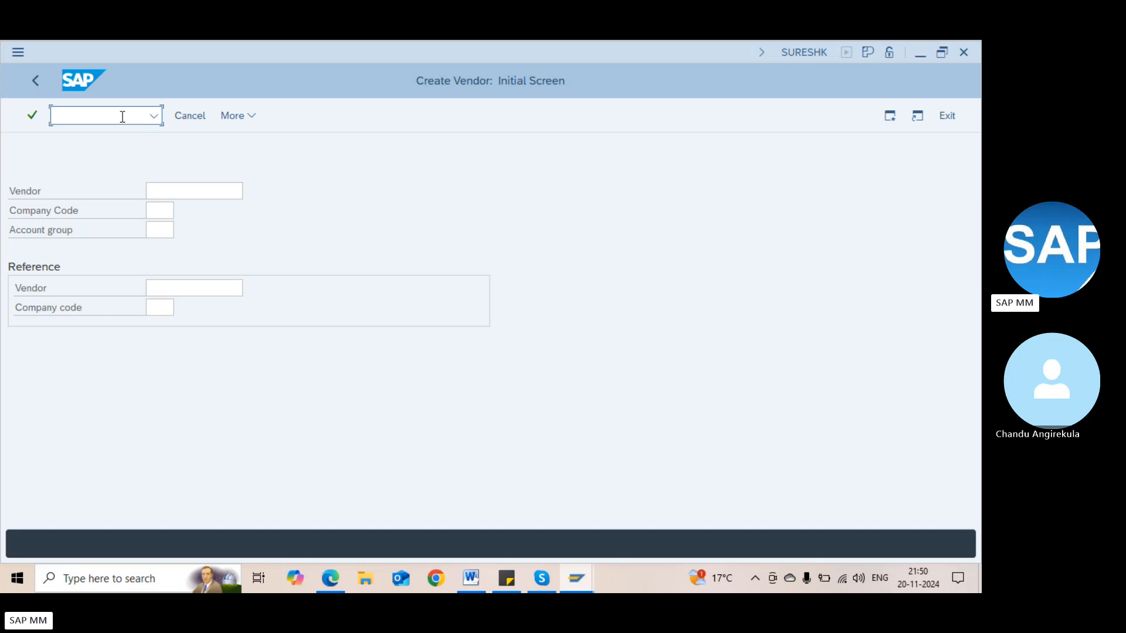
type("/nxk")
type("k01")
key("Return")
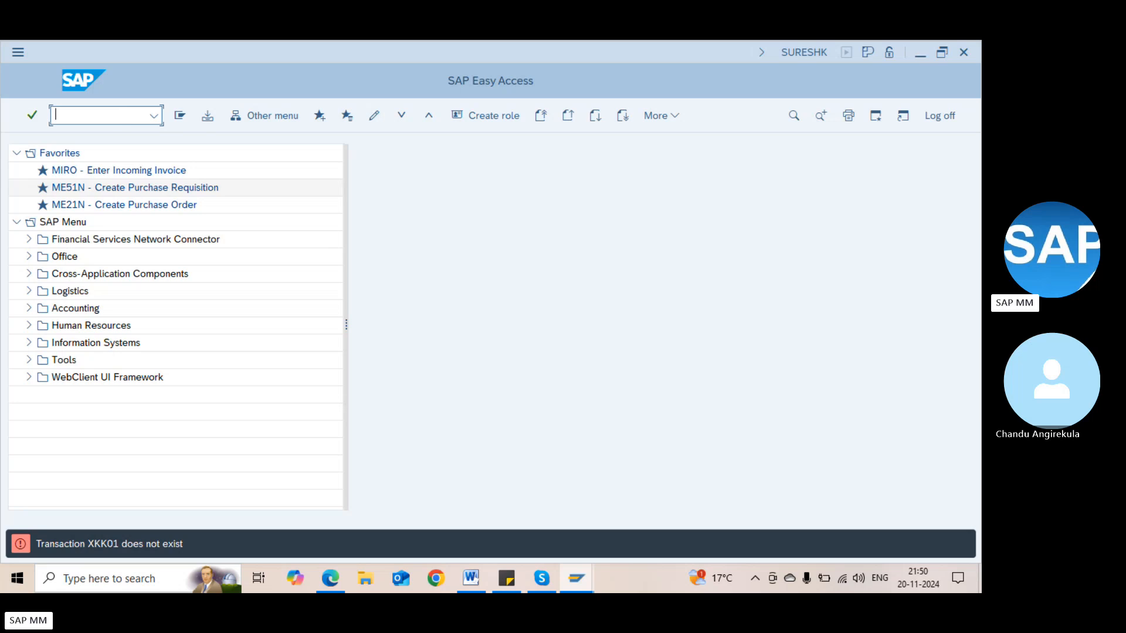
type("xk01")
key("Return")
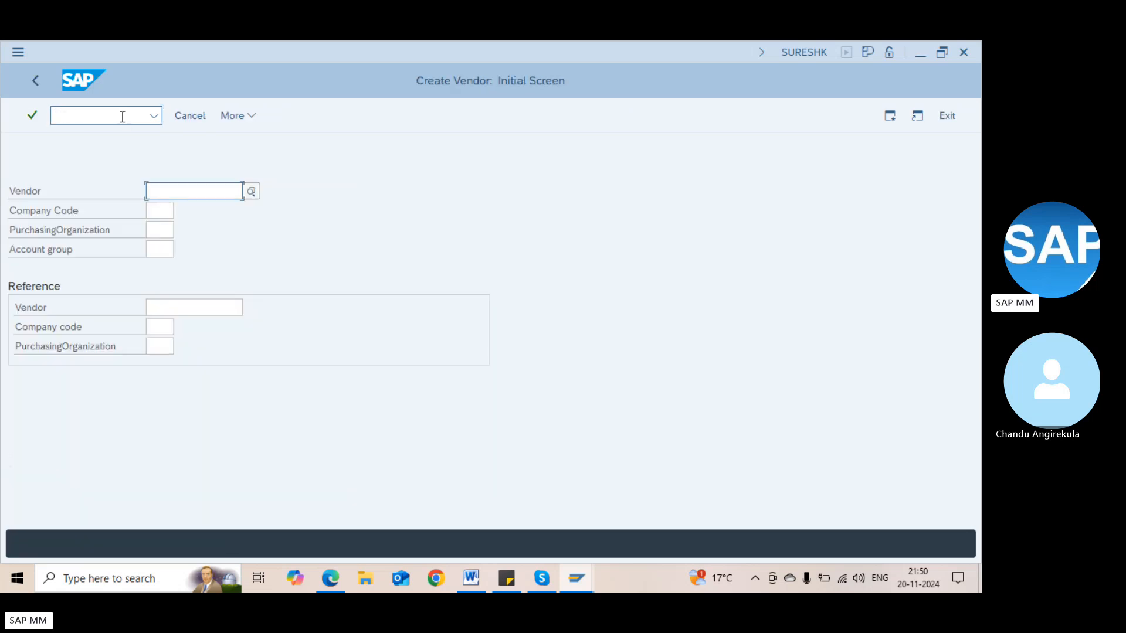
Enter company code 1000, purchasing organization 1000 and account group ZDM1
key("Tab")
type("200")
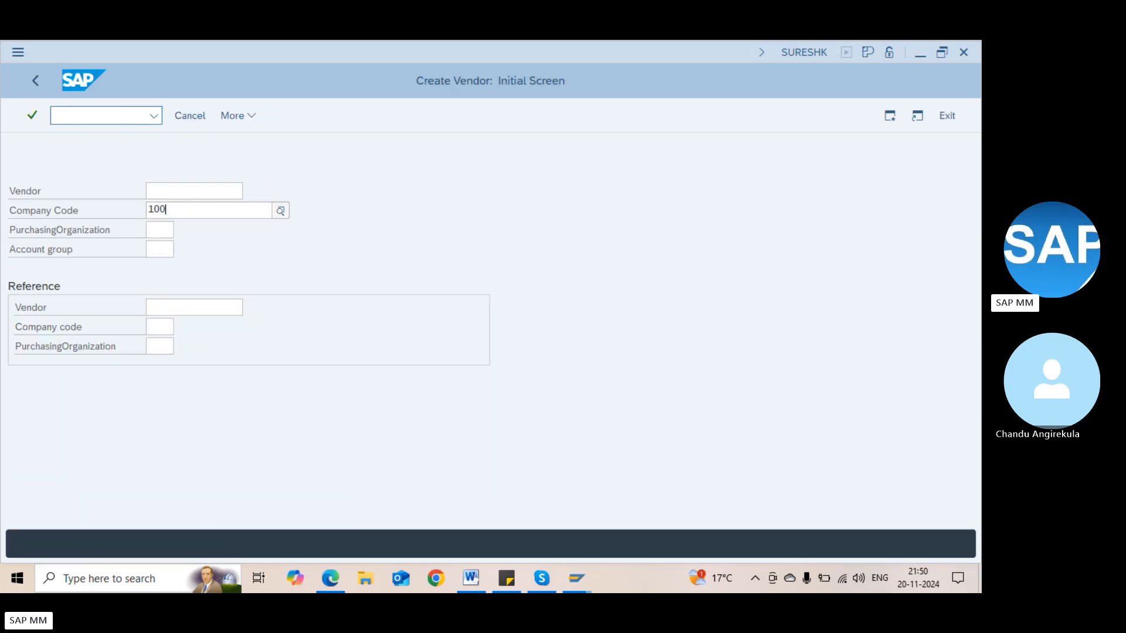
key("Tab")
key("shift+Tab")
type("1000")
key("Tab")
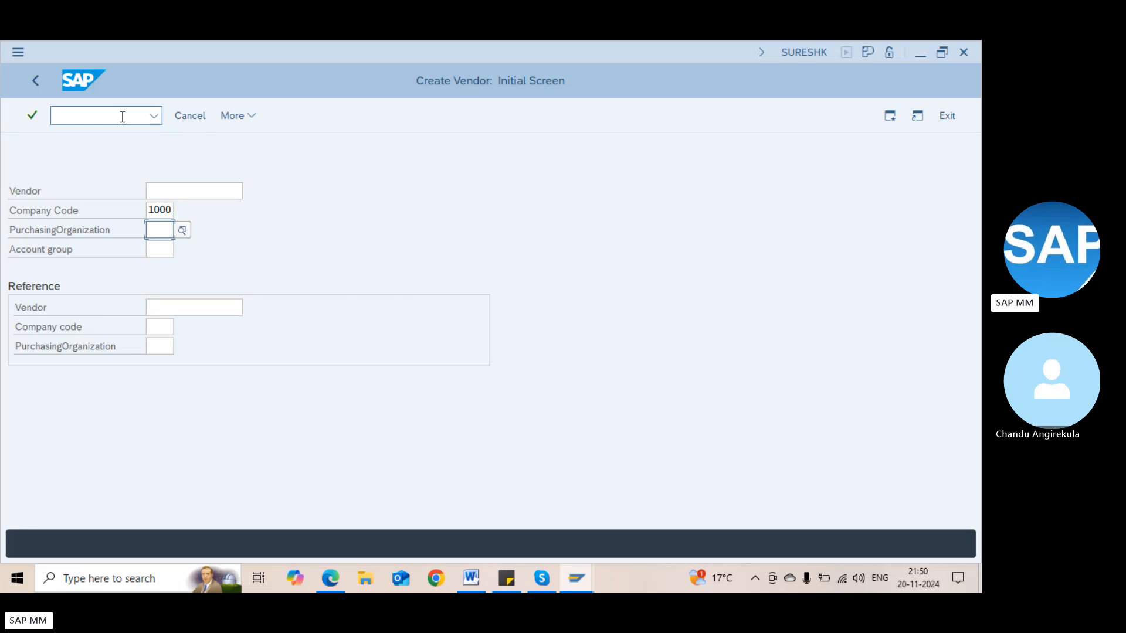
type("1000")
key("Tab")
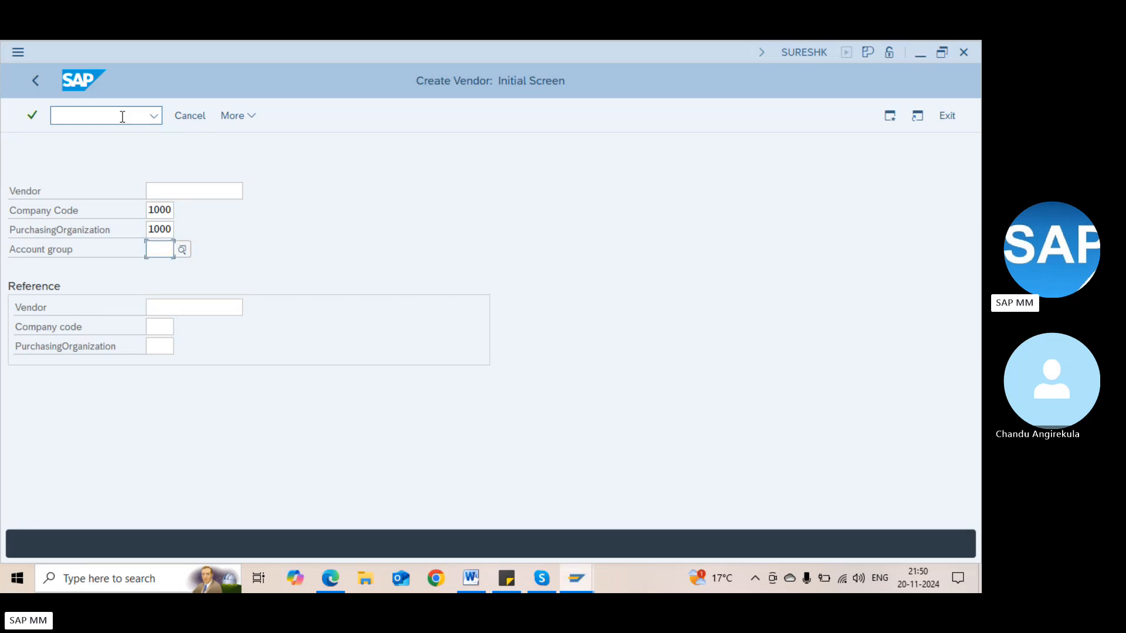
type("ZDm1")
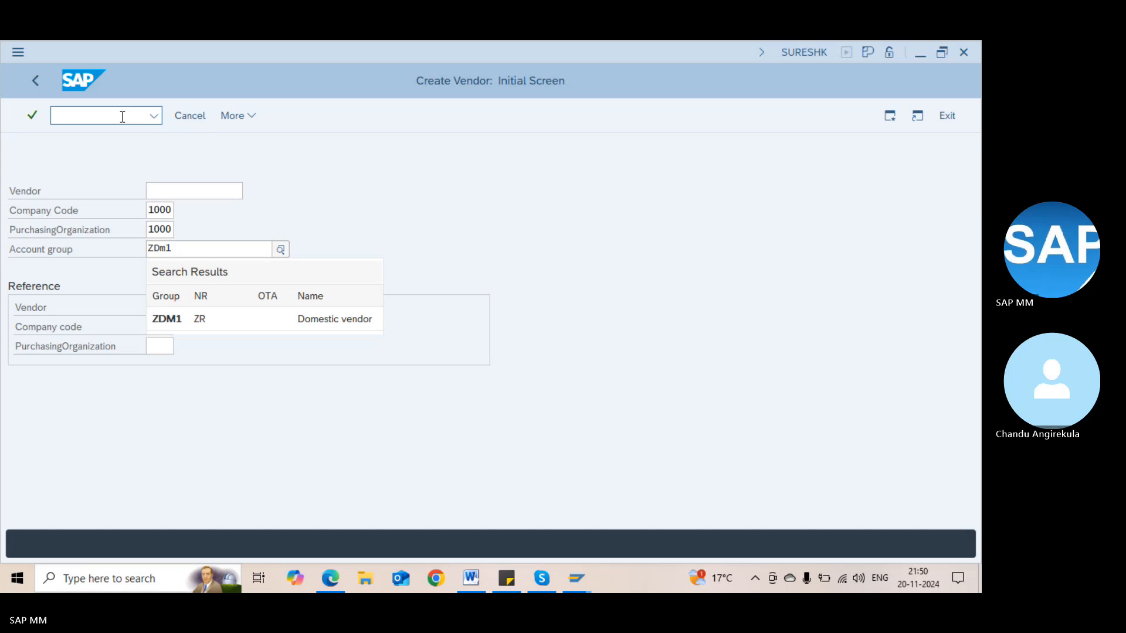
key("Down")
key("Return")
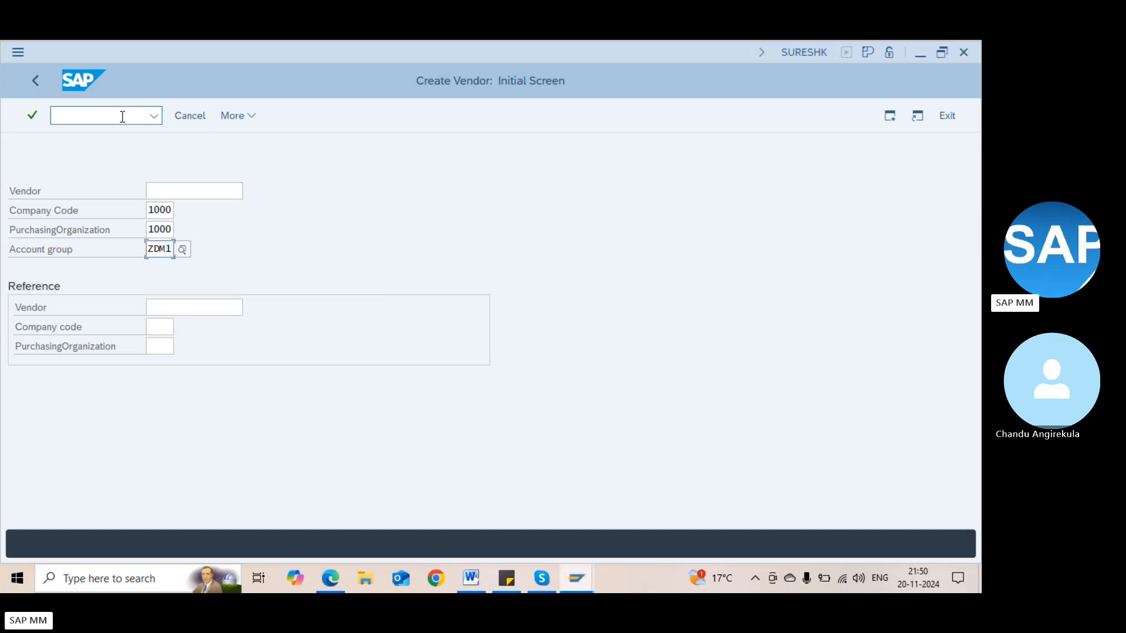
Reference vendor 1000 in company code 1000 and proceed to the address screen
left_click(191, 308)
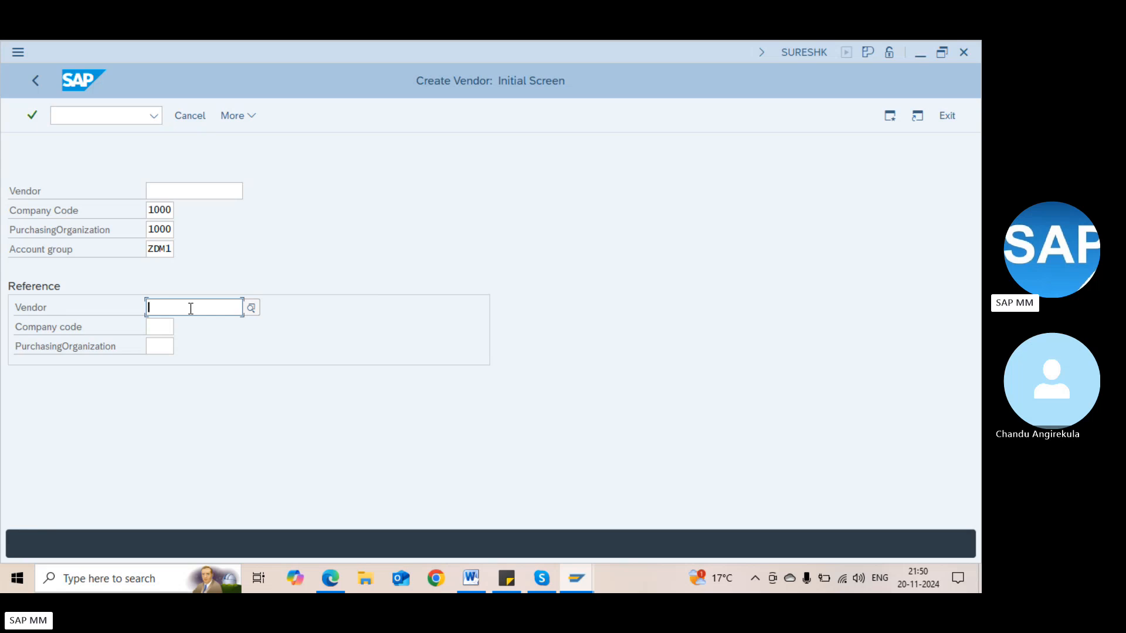
left_click(163, 327)
left_click(158, 315)
type("1000")
key("Tab")
type("10")
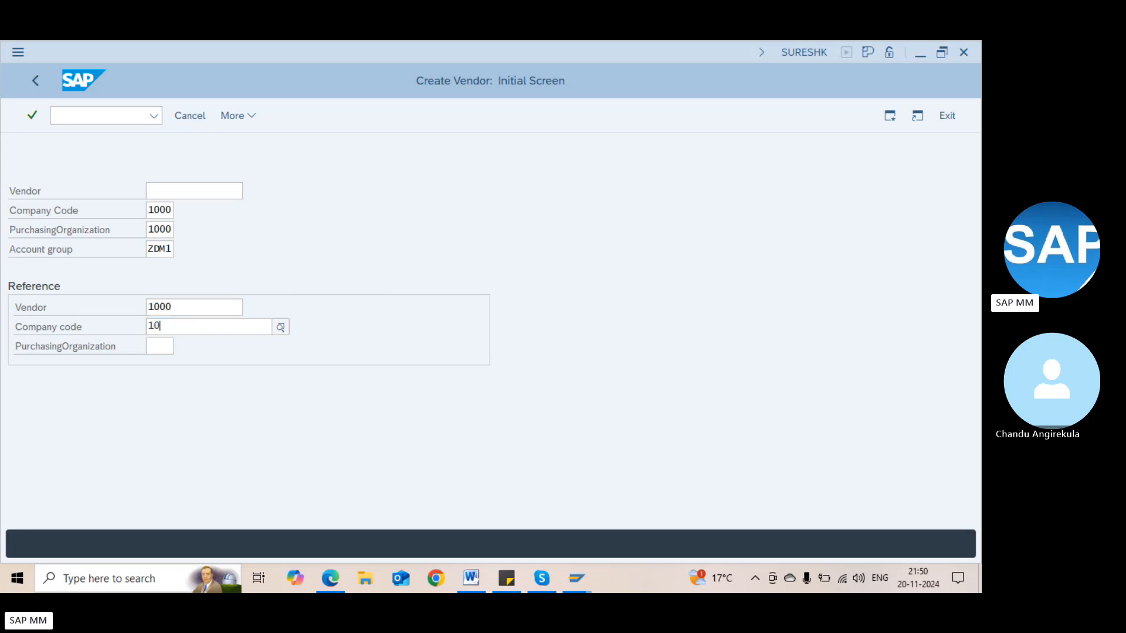
type("00")
key("Tab")
type("1000")
key("Return")
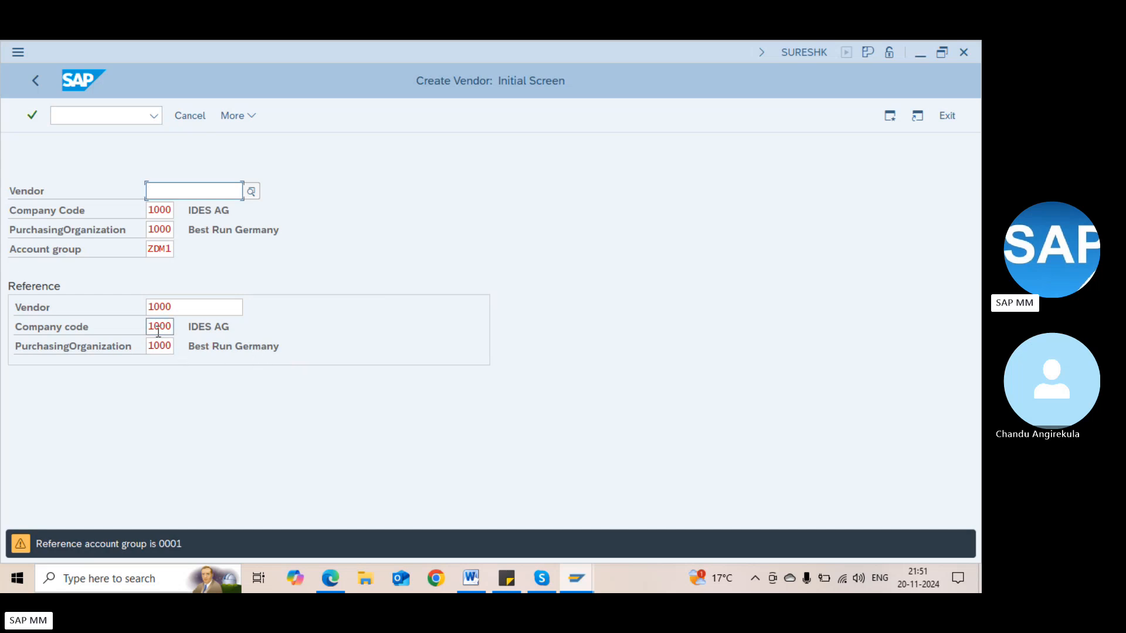
key("Return")
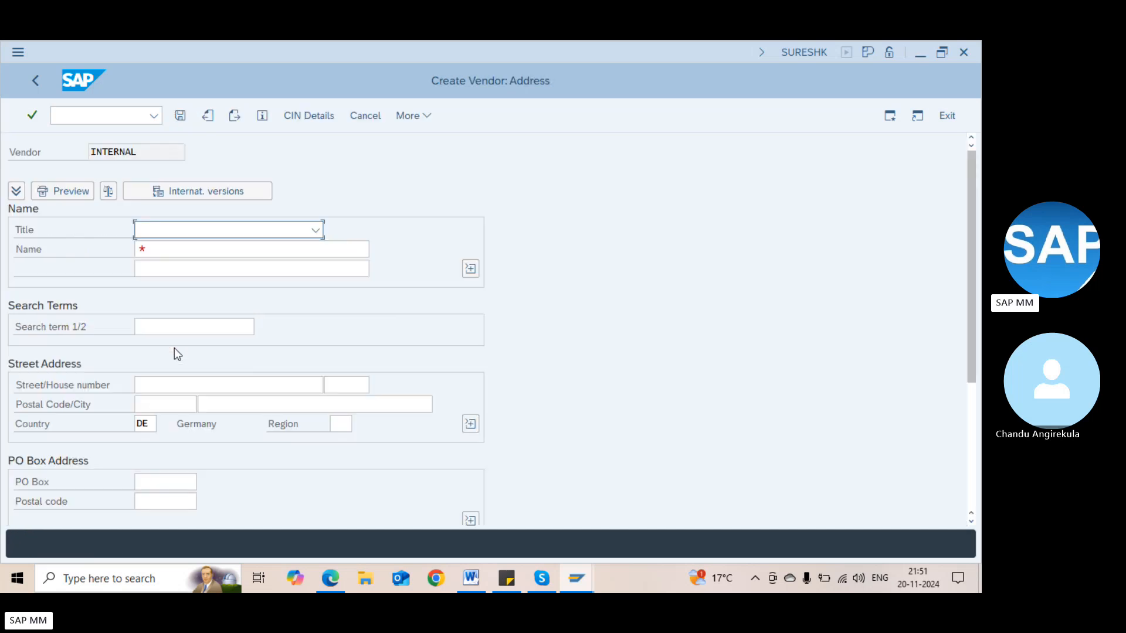
Name the vendor 'Domestic vendor - ABC Logistics'
key("Tab")
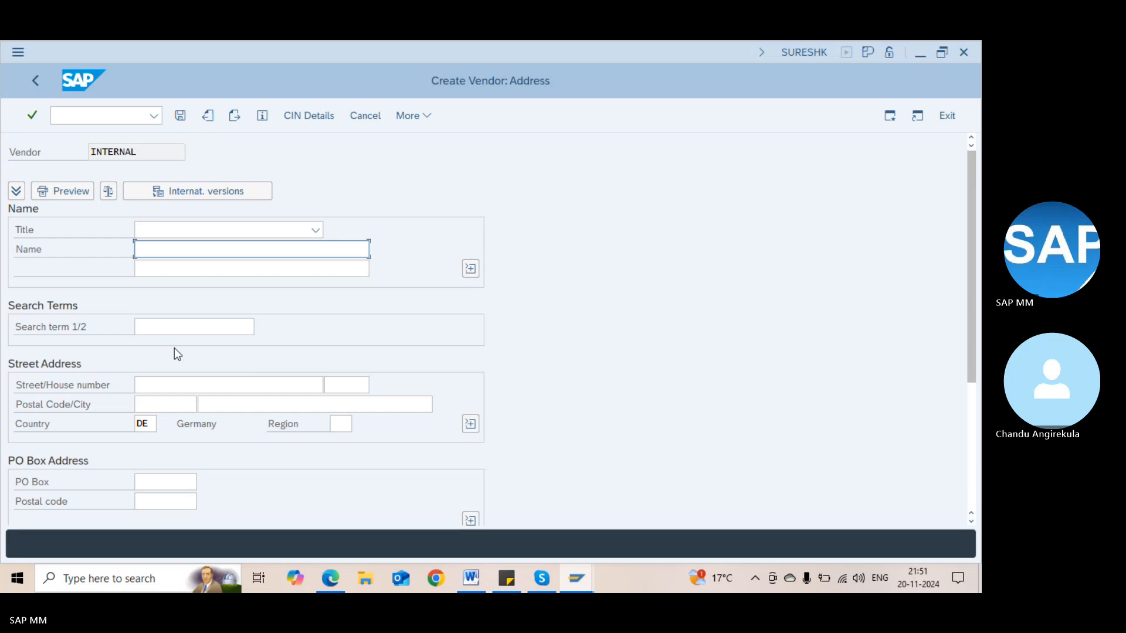
type("Domestic v")
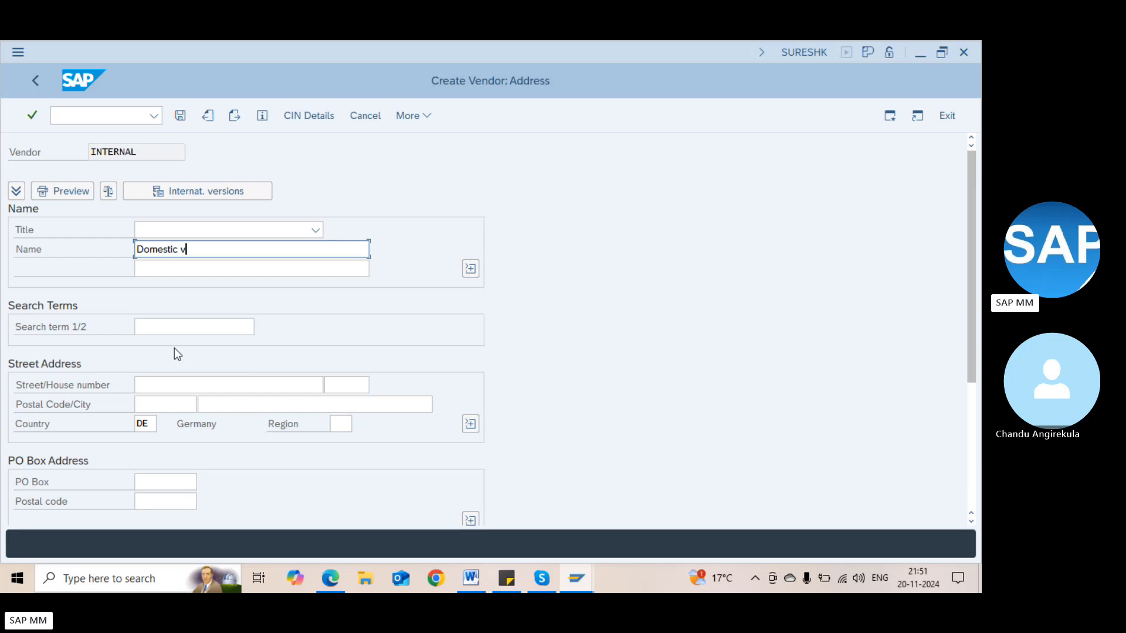
type("endor - ABC Logistics")
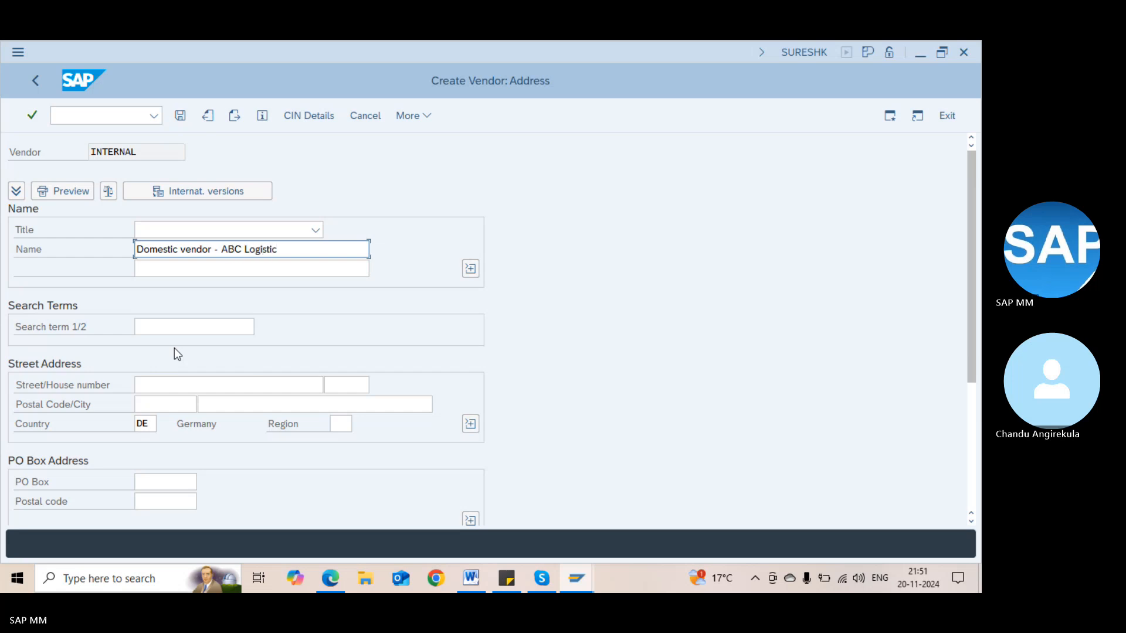
key("Tab")
key("Tab")
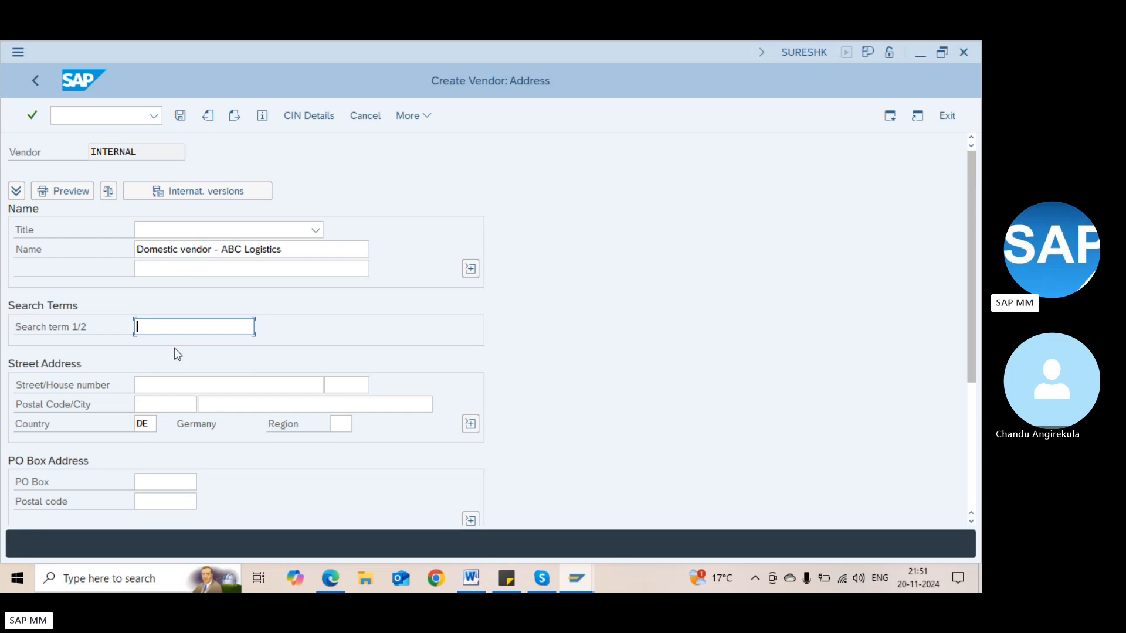
Enter 'A' on the next line, city HYDERBAD, country IN and region 36 TELAGANA
type("A")
key("Tab")
key("Tab")
key("Tab")
key("Tab")
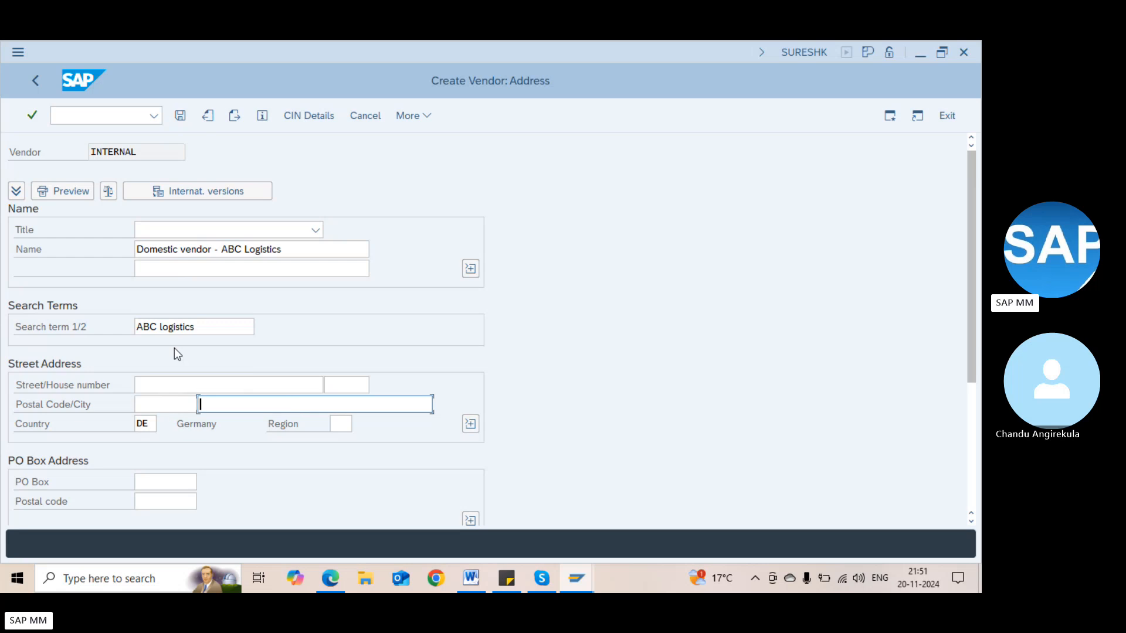
type("HYDERBAD")
key("Tab")
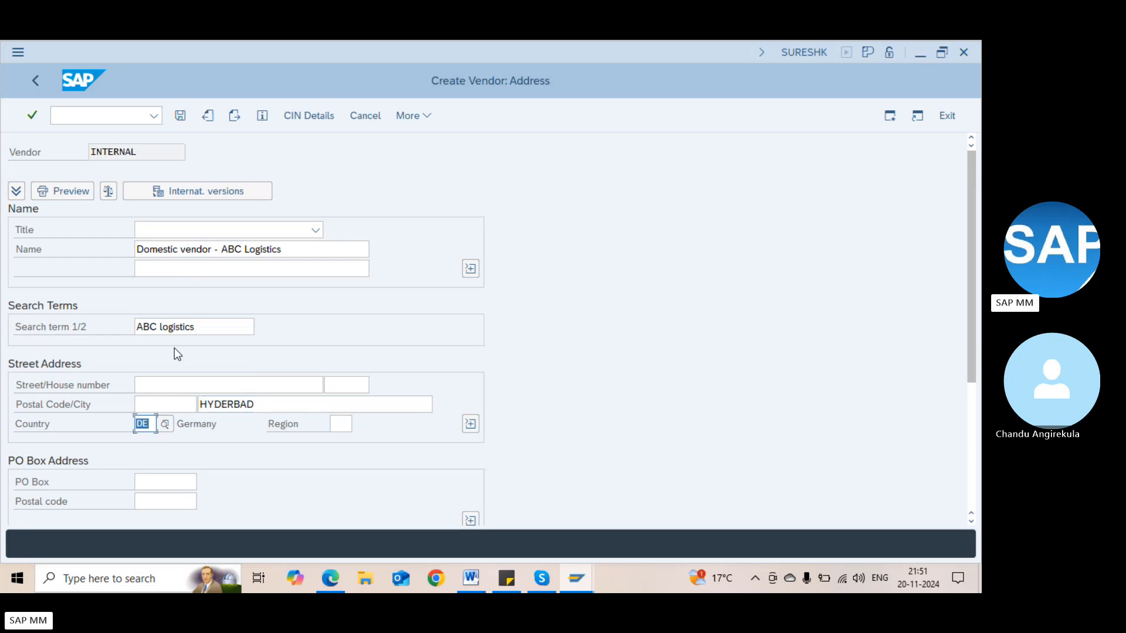
type("IN")
key("Tab")
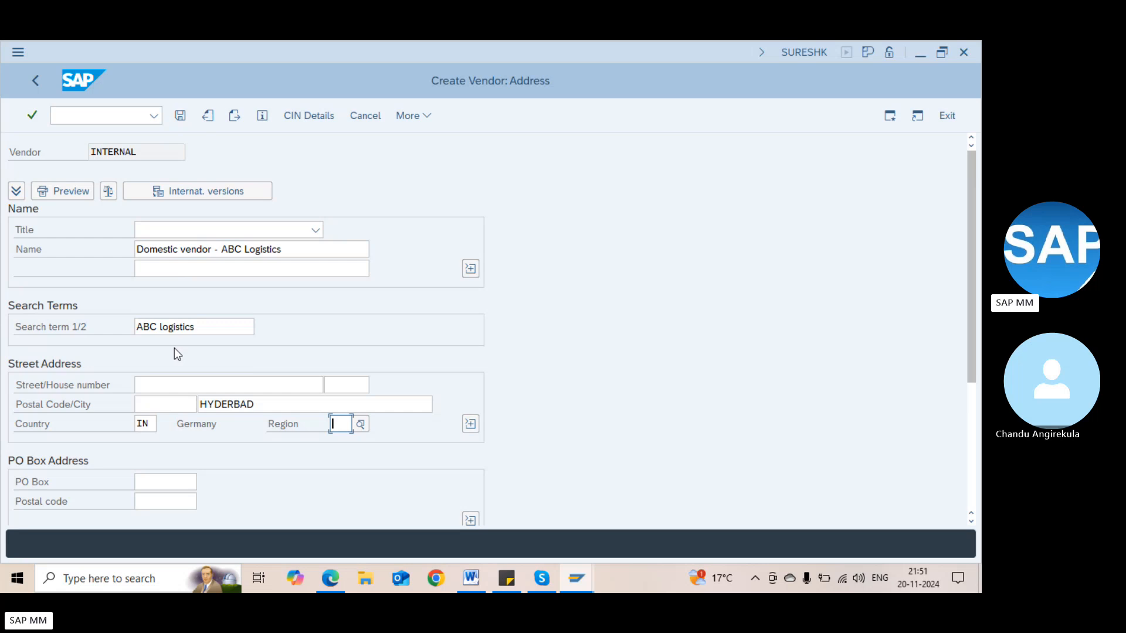
type("1")
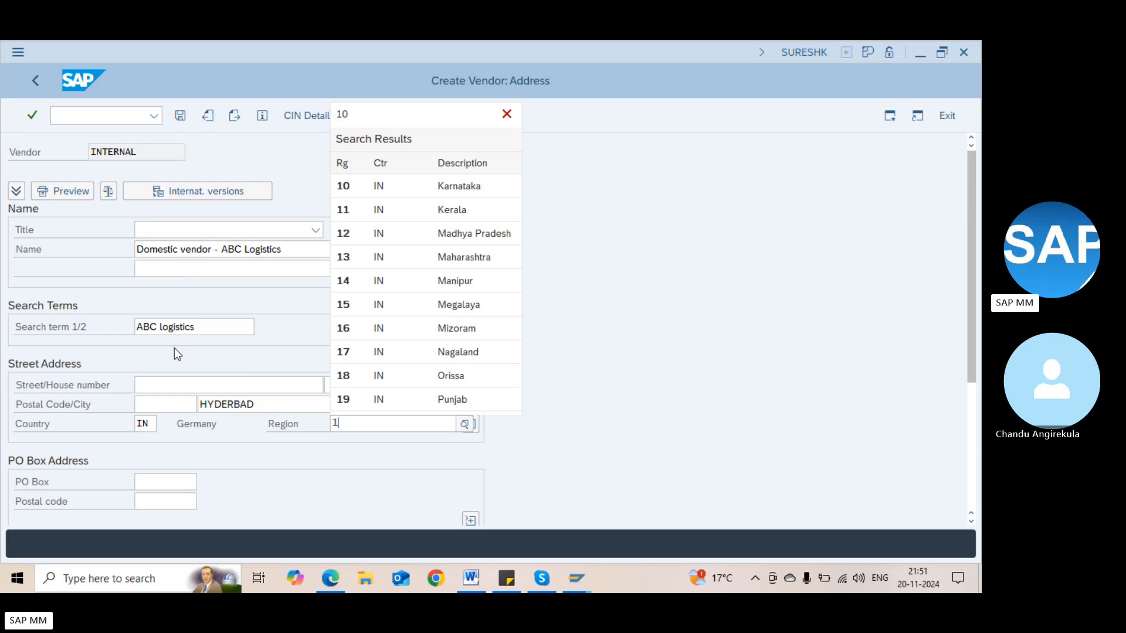
key("BackSpace")
type("2")
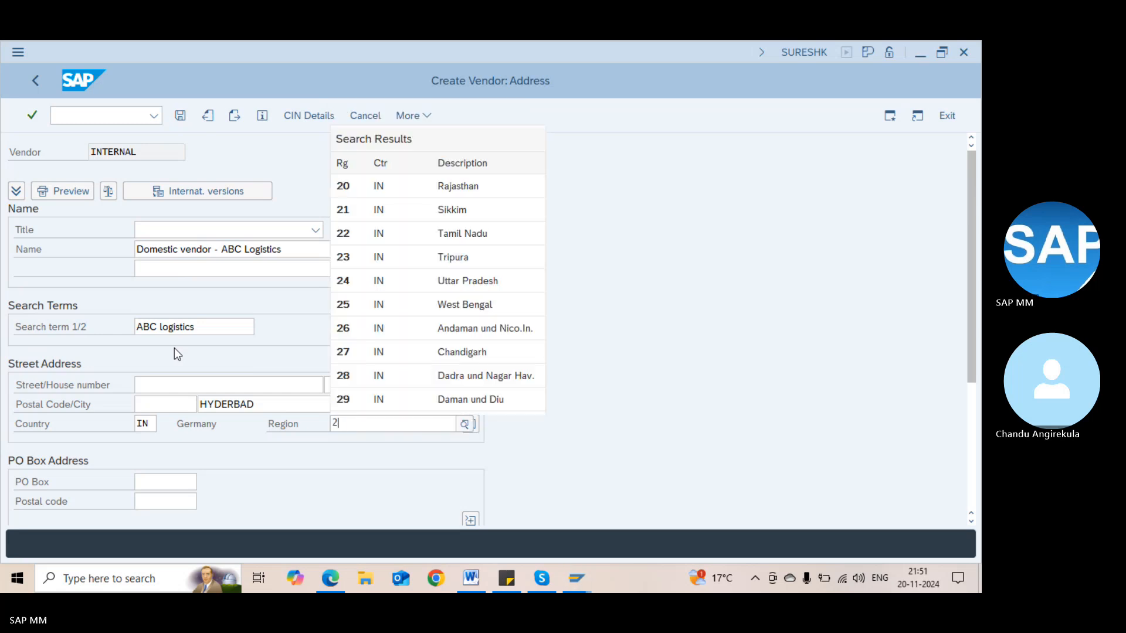
key("BackSpace")
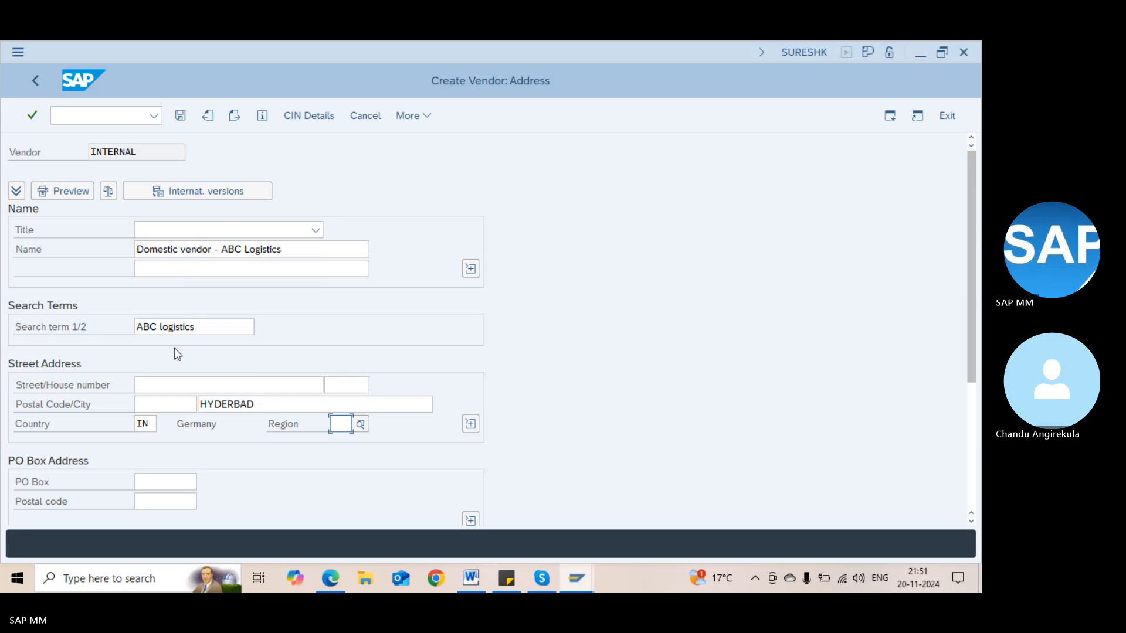
type("3")
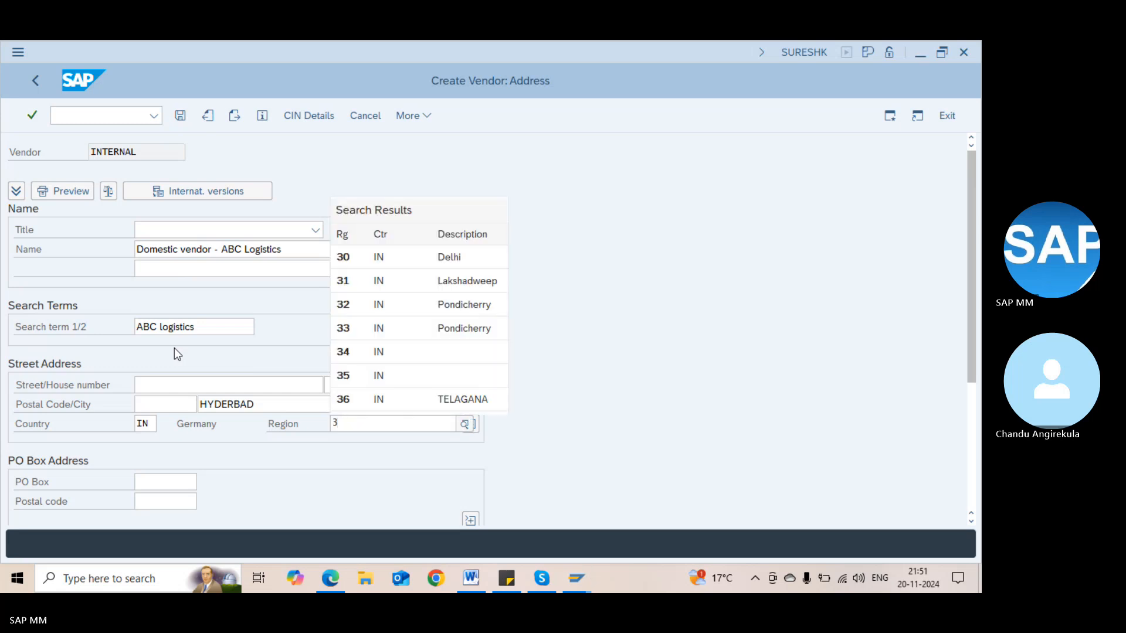
left_click(373, 403)
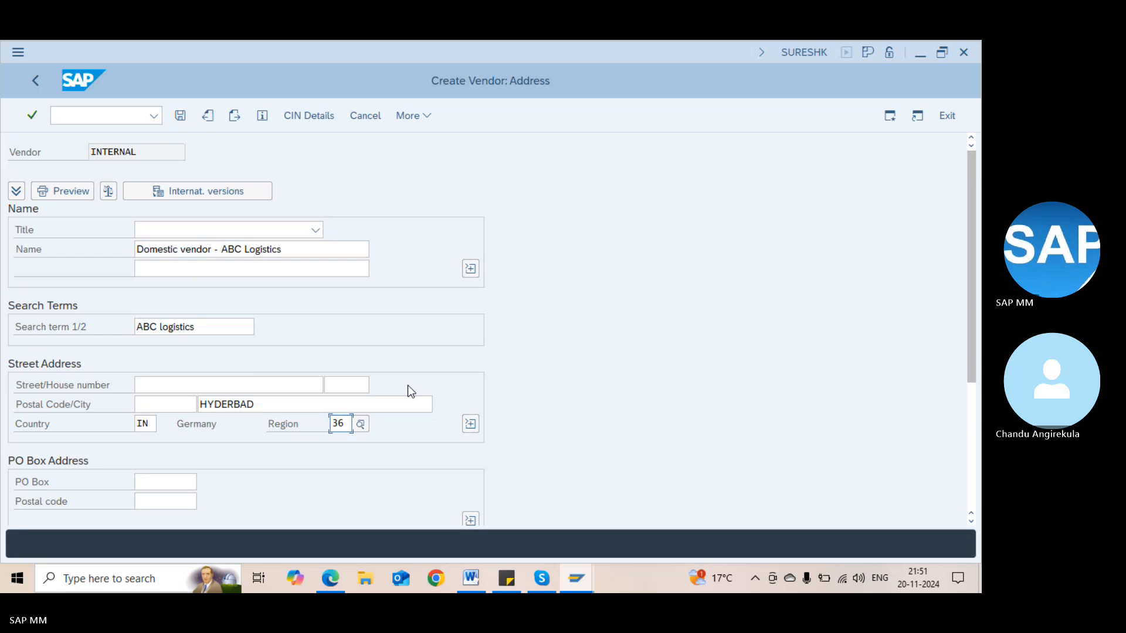
Expand the extra street and name lines, review communication fields, and confirm the address
left_click(474, 425)
left_click(202, 403)
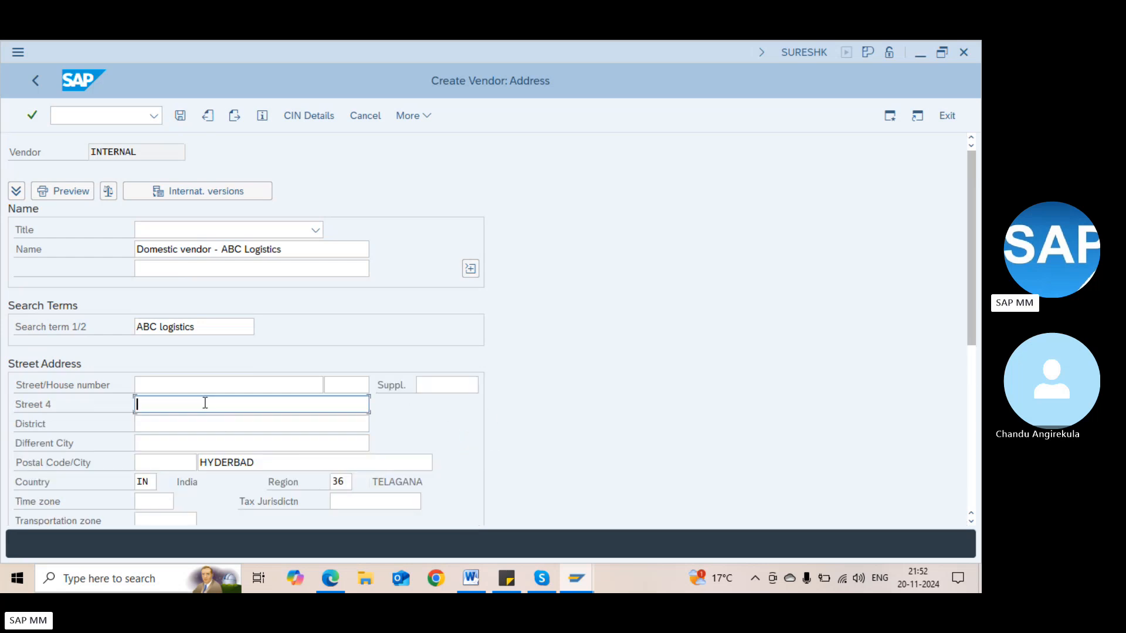
left_click(205, 421)
left_click(199, 441)
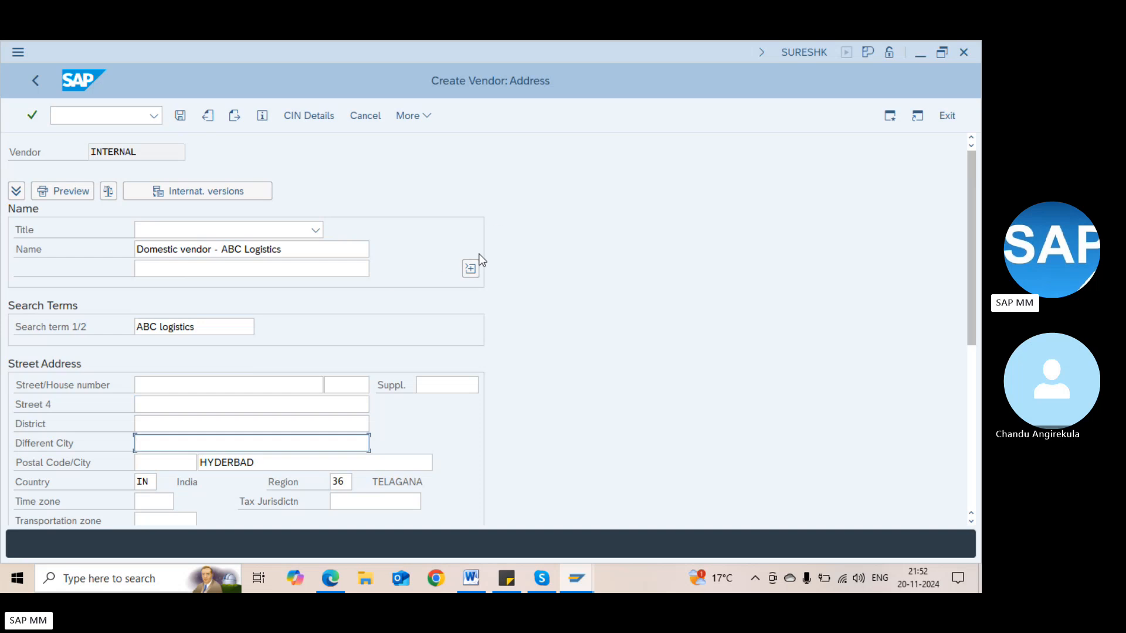
left_click(471, 272)
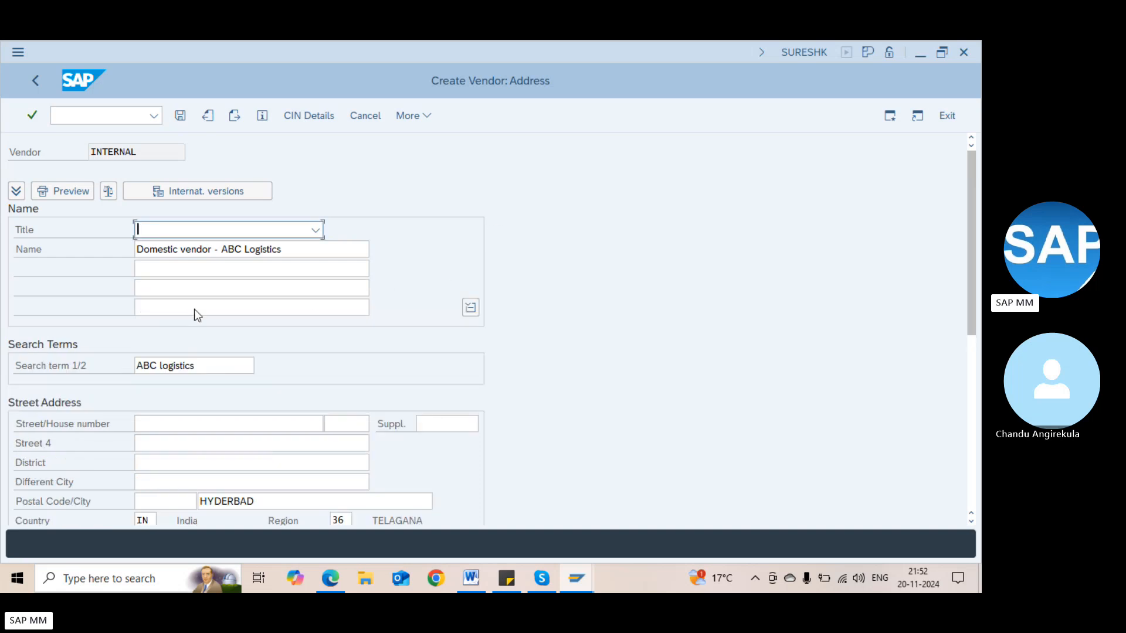
left_click(969, 381)
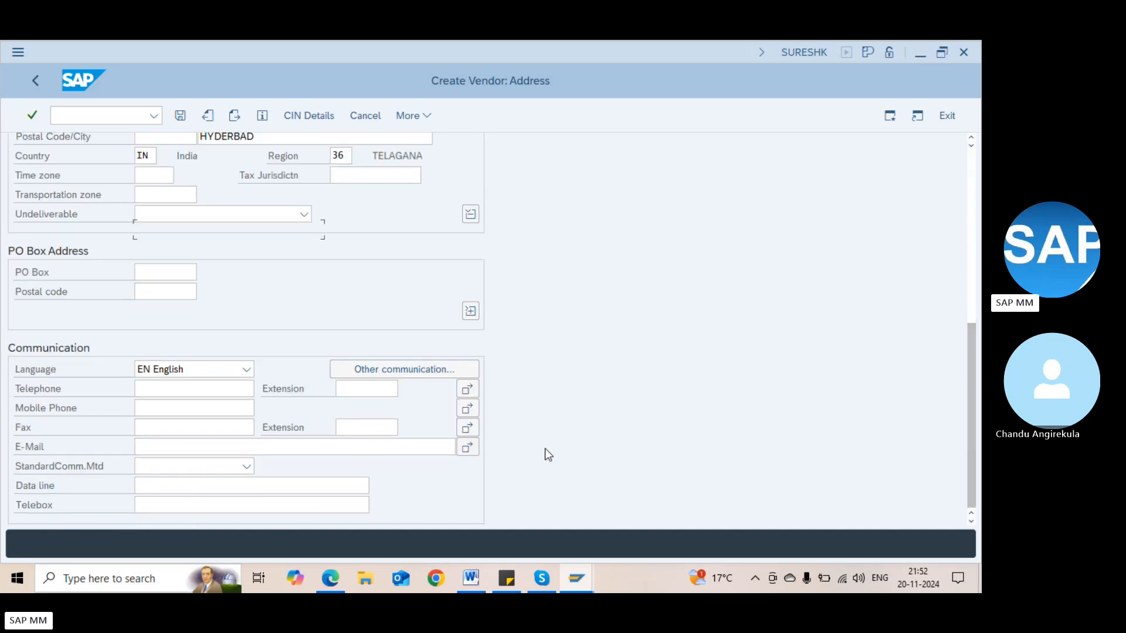
left_click(160, 376)
left_click(141, 426)
left_click(149, 444)
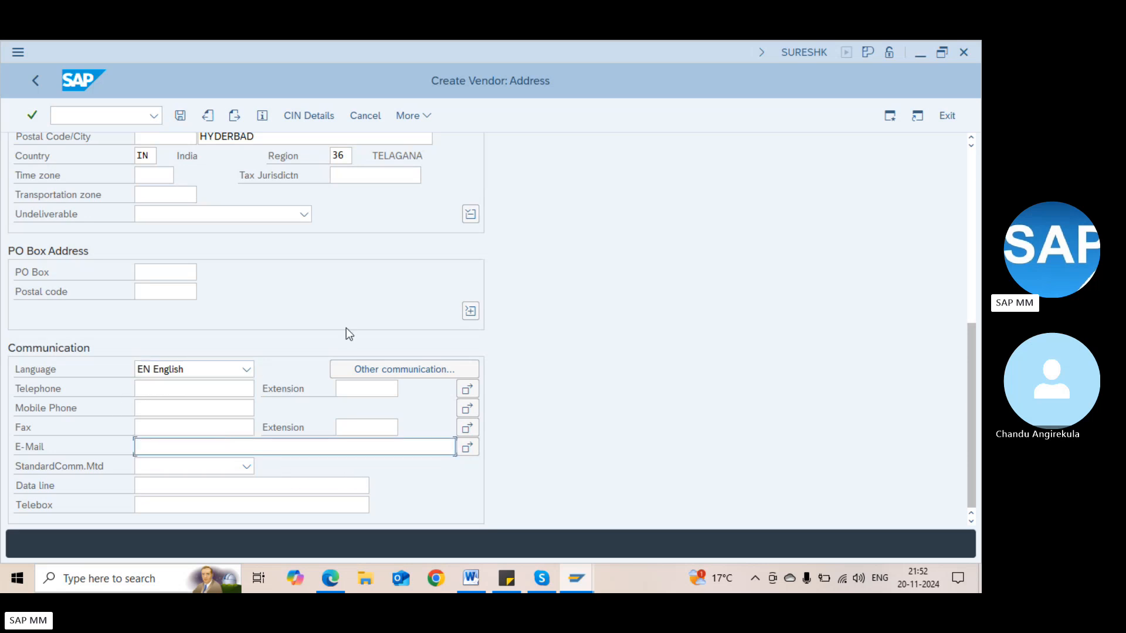
key("Return")
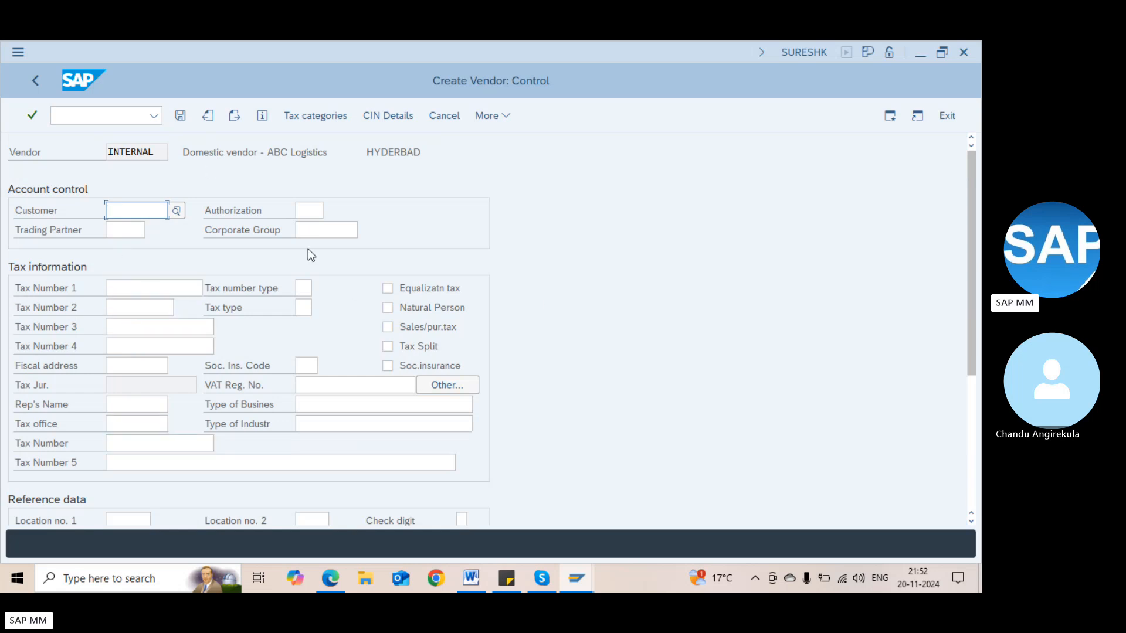
Glance at tax categories, then pass Control and Payment transactions unchanged to Contact persons
left_click(325, 116)
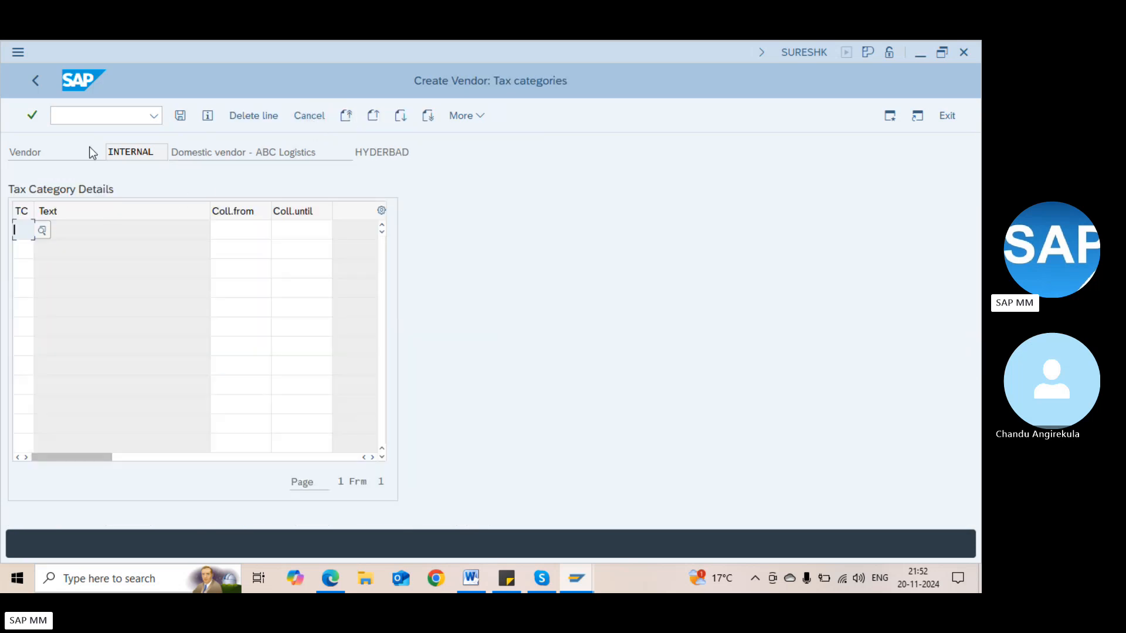
left_click(36, 82)
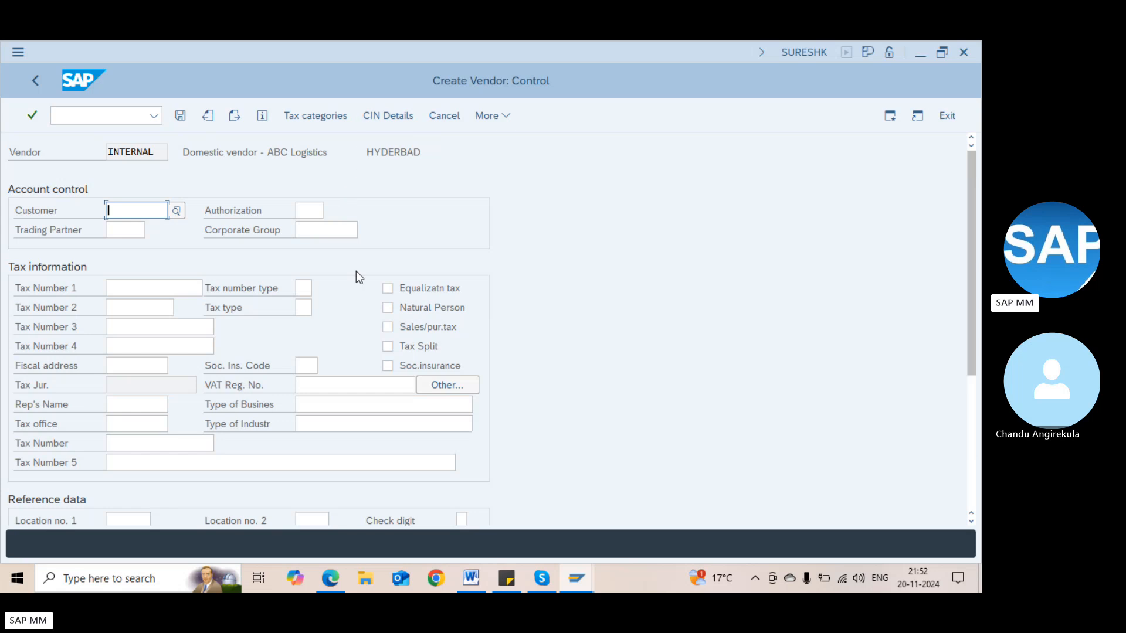
left_click(971, 421)
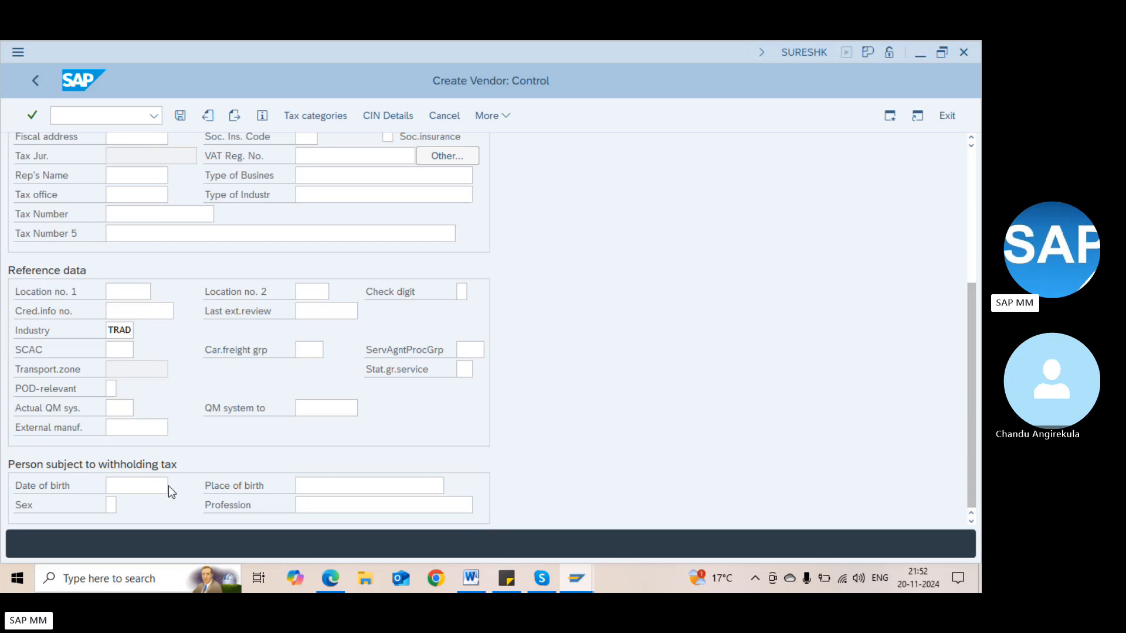
key("Return")
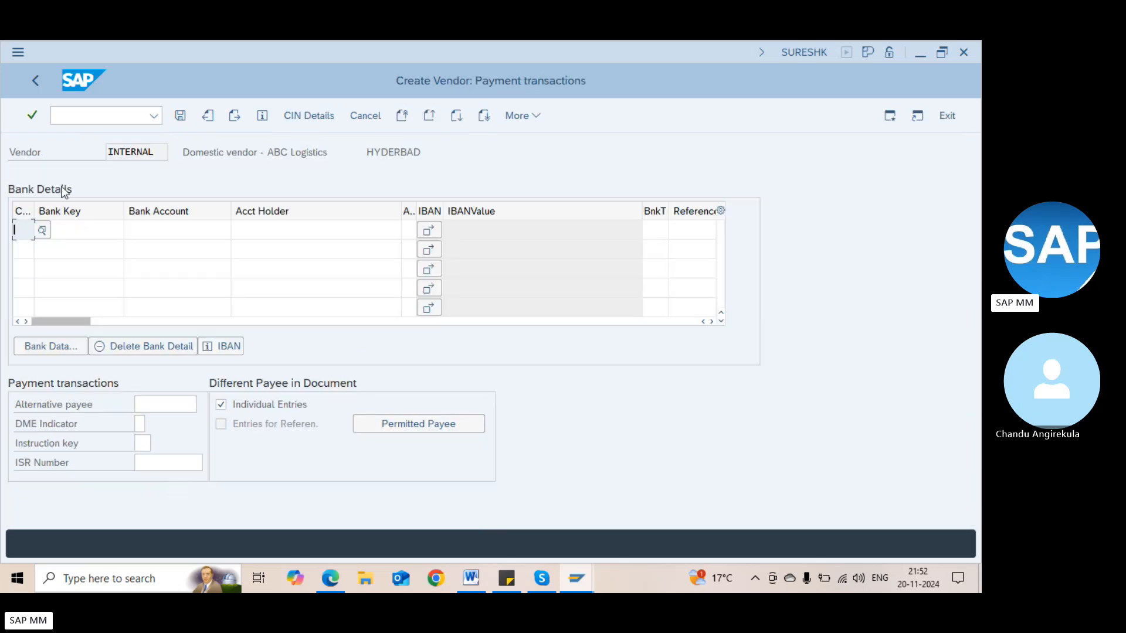
left_click(72, 224)
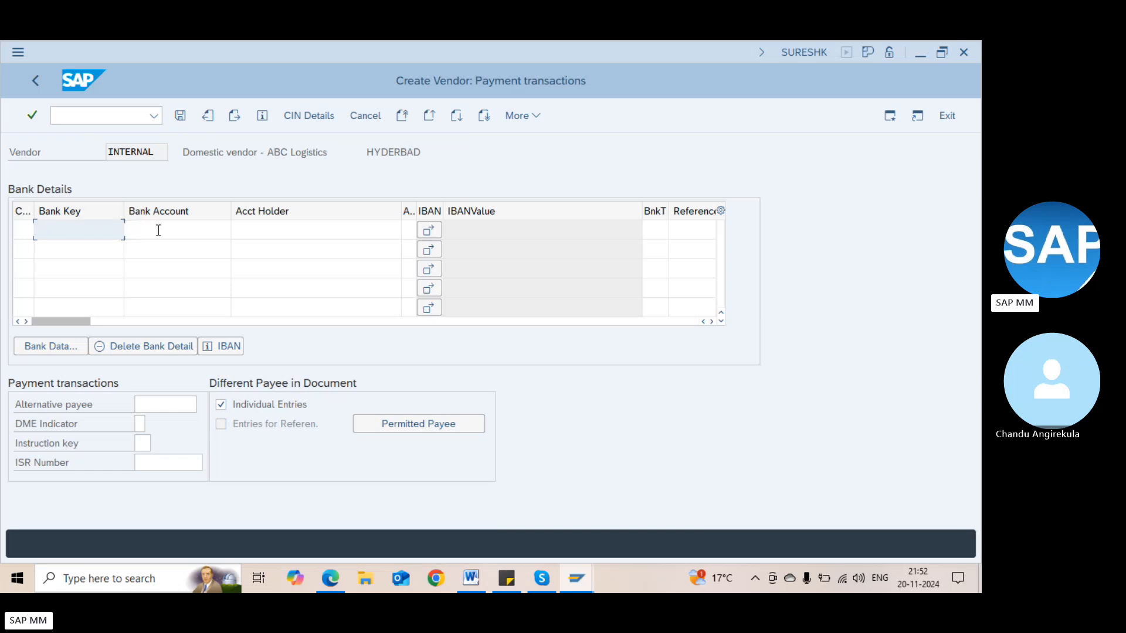
left_click(156, 403)
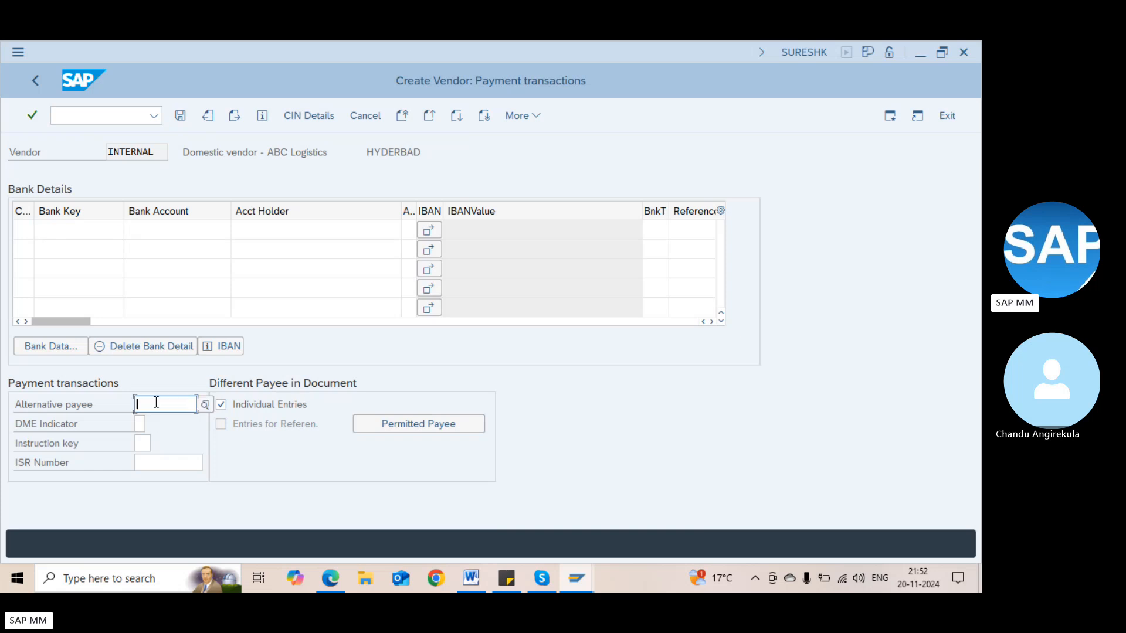
key("Return")
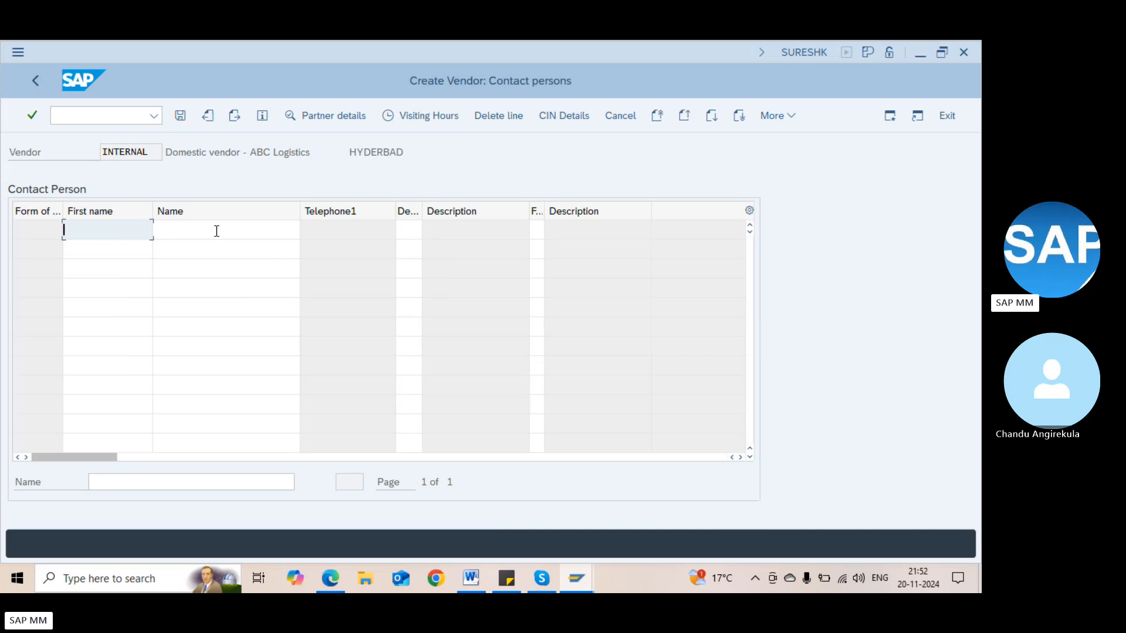
Keep the accounting defaults and payment terms ZB01, continuing through correspondence to purchasing data
key("Return")
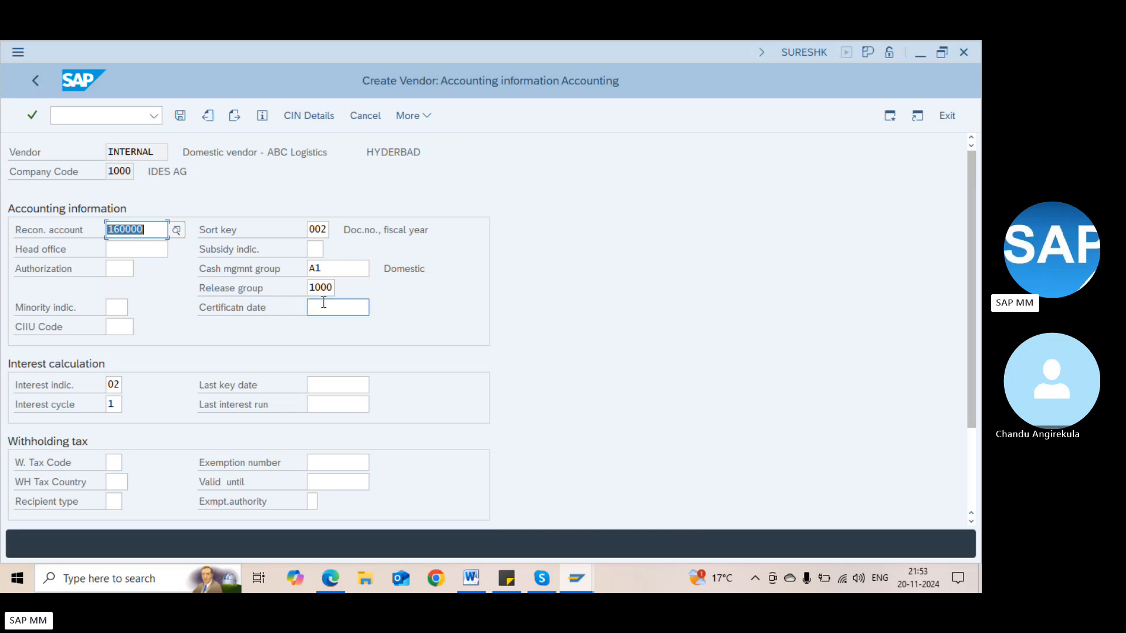
key("Return")
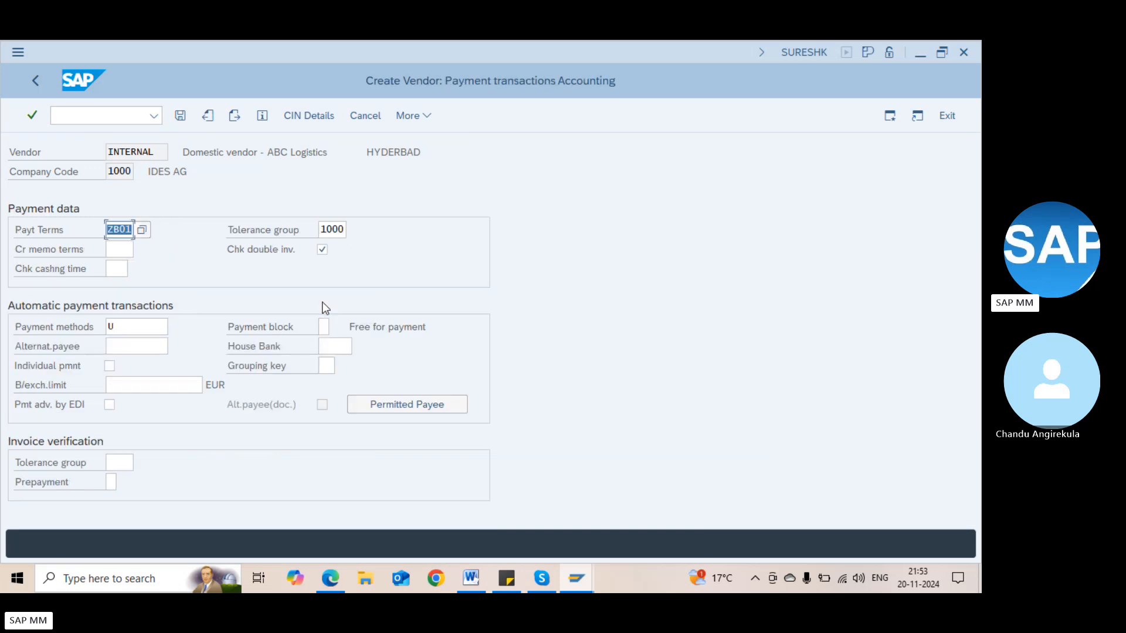
left_click(126, 229)
left_click(325, 327)
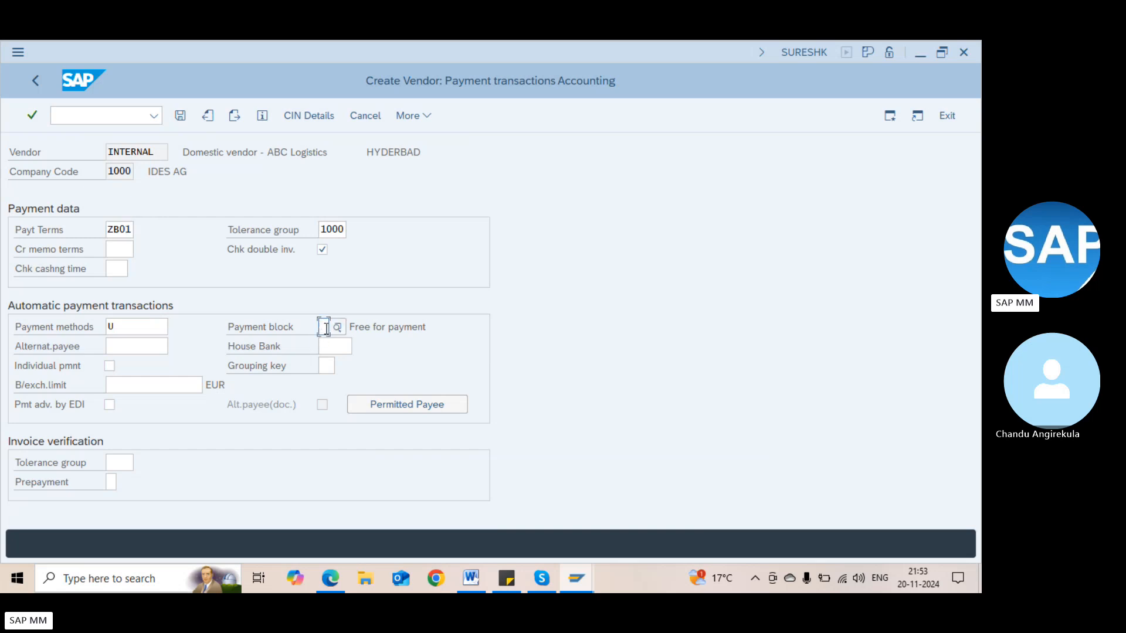
left_click(148, 330)
key("Return")
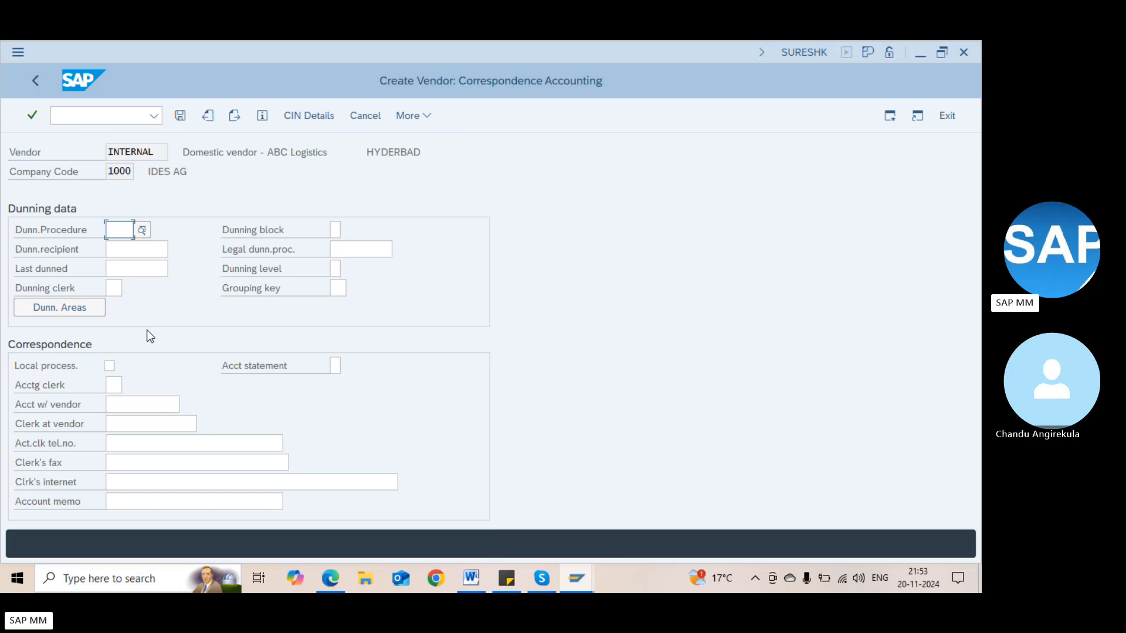
key("Return")
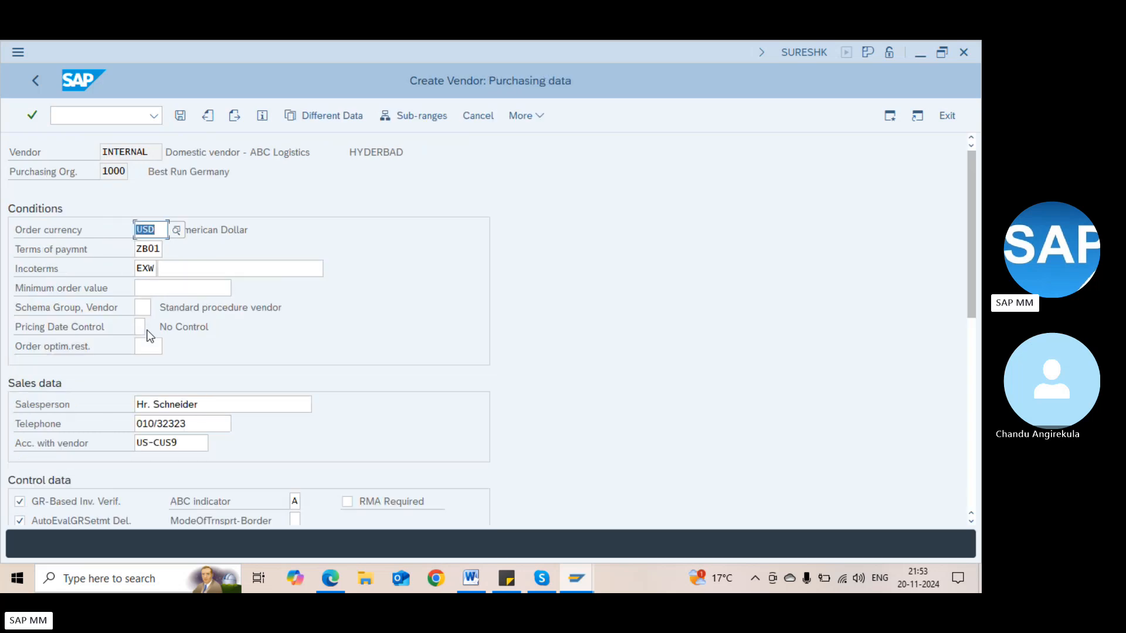
Change the order currency from USD to INR (Indian Rupee)
left_click(147, 230)
key("BackSpace")
key("BackSpace")
key("BackSpace")
type("INR")
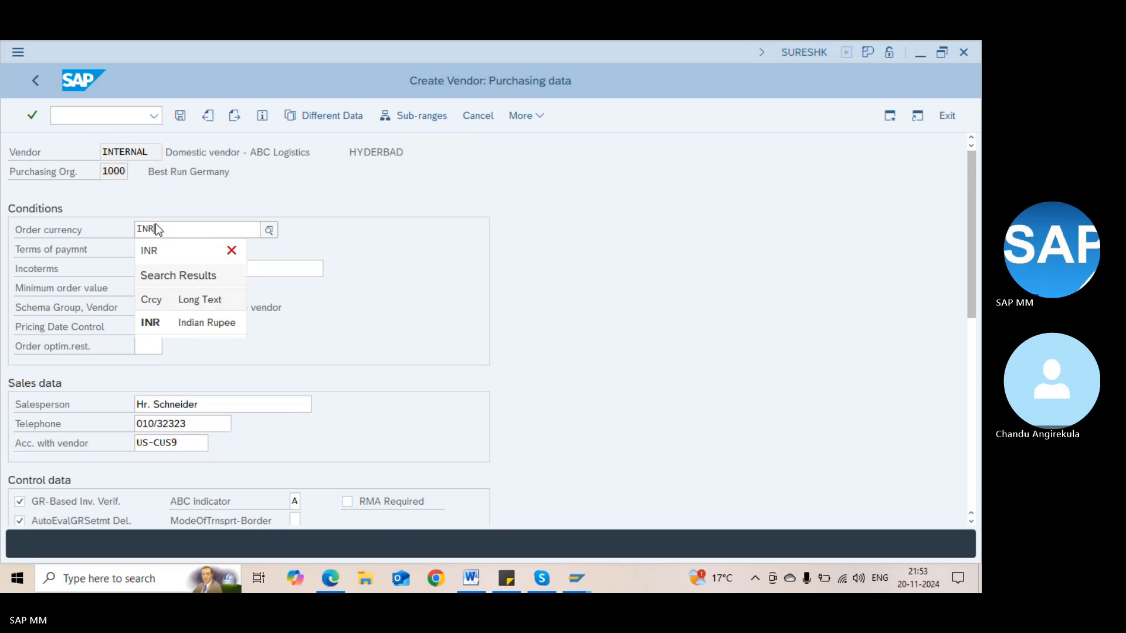
left_click(205, 327)
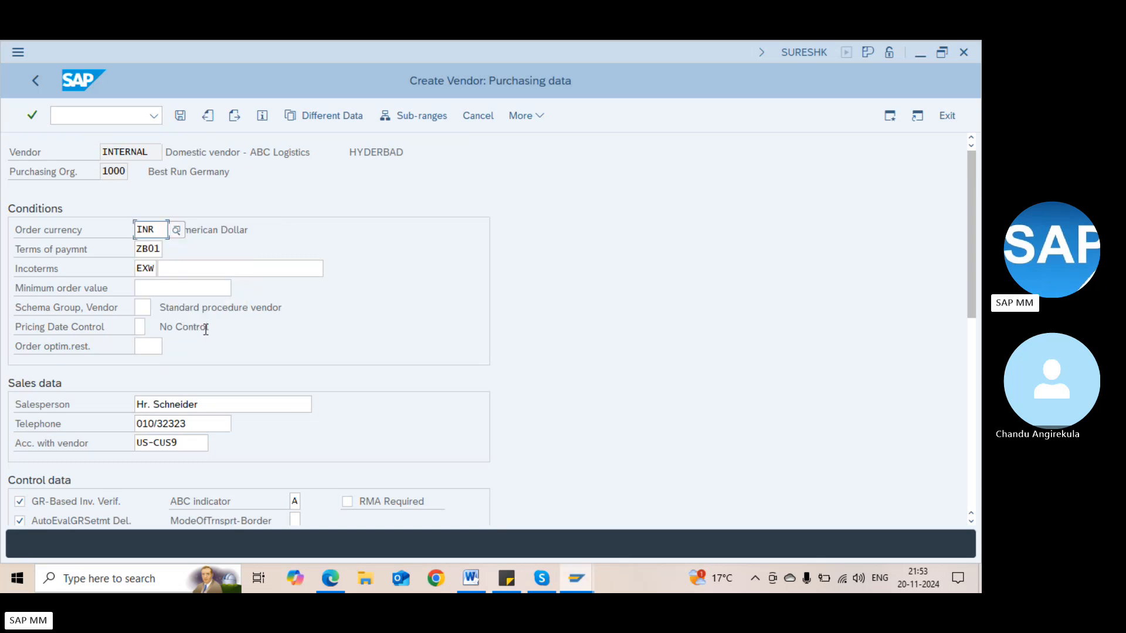
Set terms of payment to 0003 (within 45 days Due net) from the list
left_click(157, 249)
left_click(164, 248)
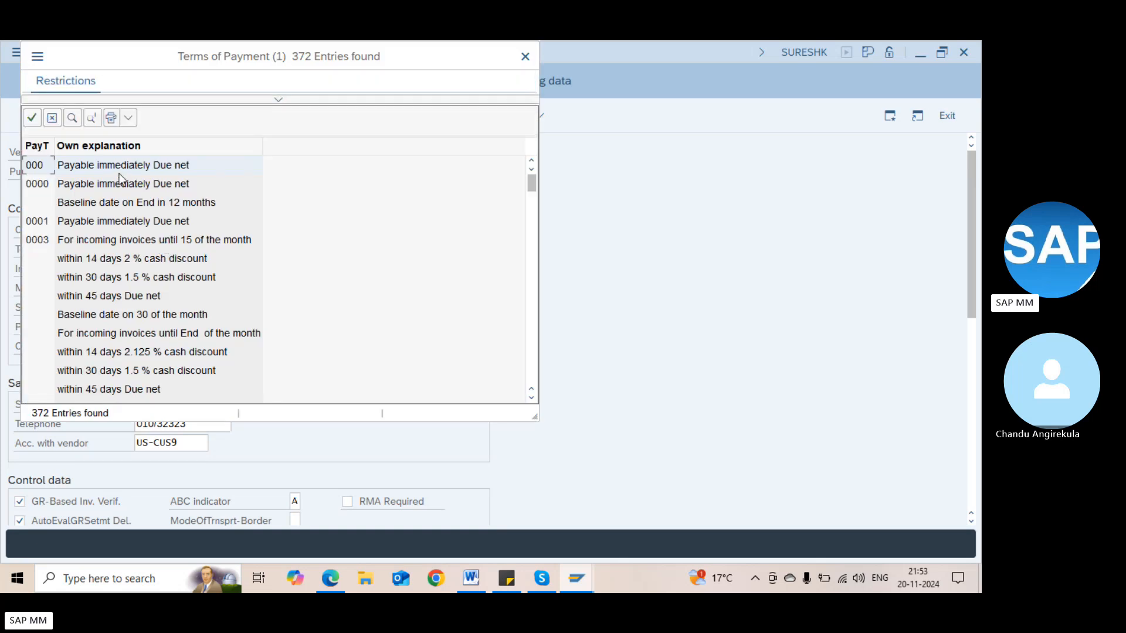
left_click(137, 243)
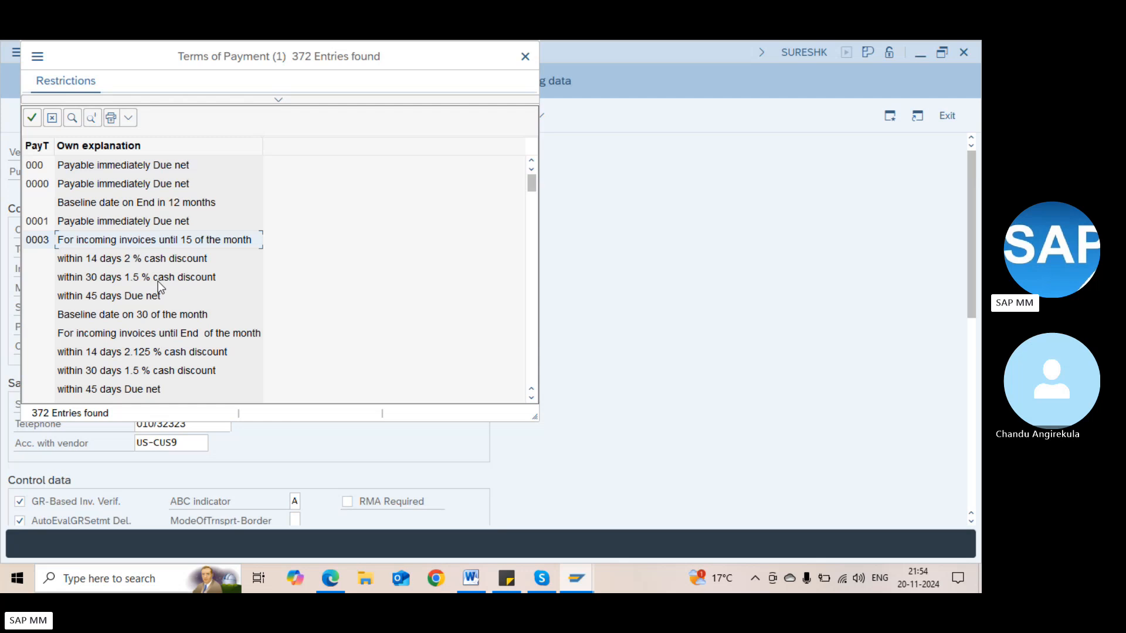
left_click(114, 295)
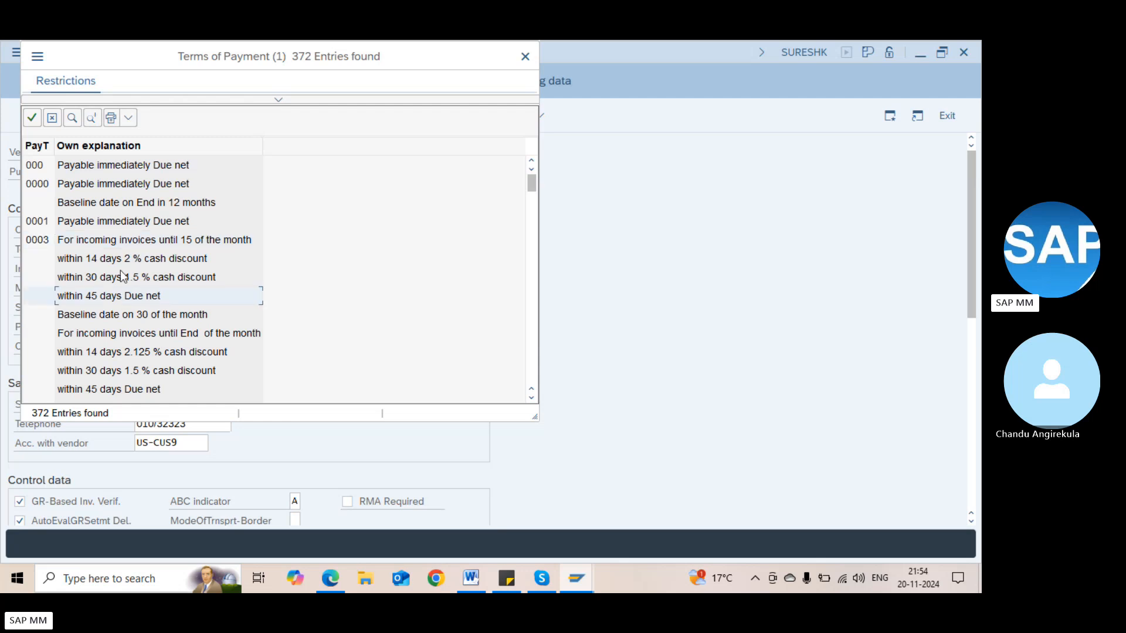
double_click(136, 241)
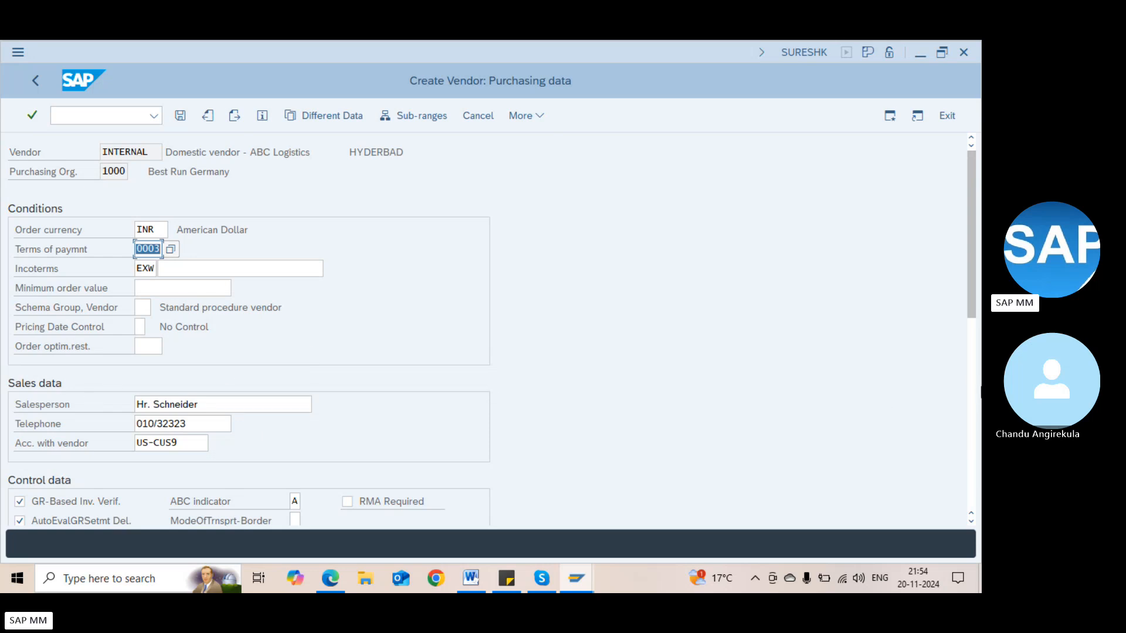
Check the Word notes behind SAP, restore the window and open the vendor's Sub-range list
left_click(981, 388)
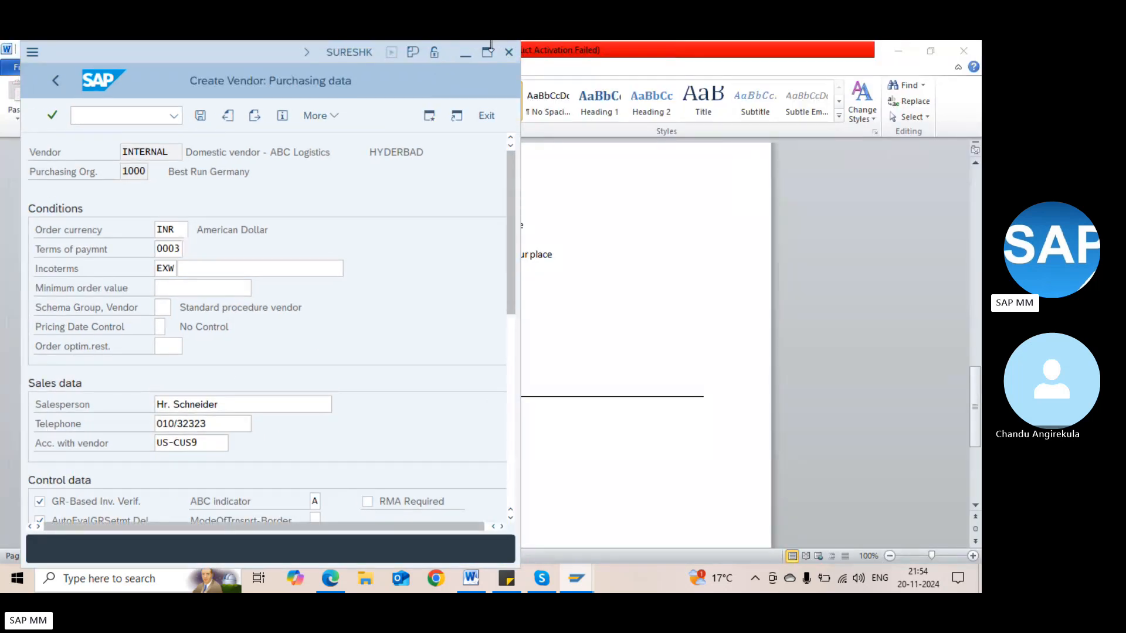
left_click(488, 53)
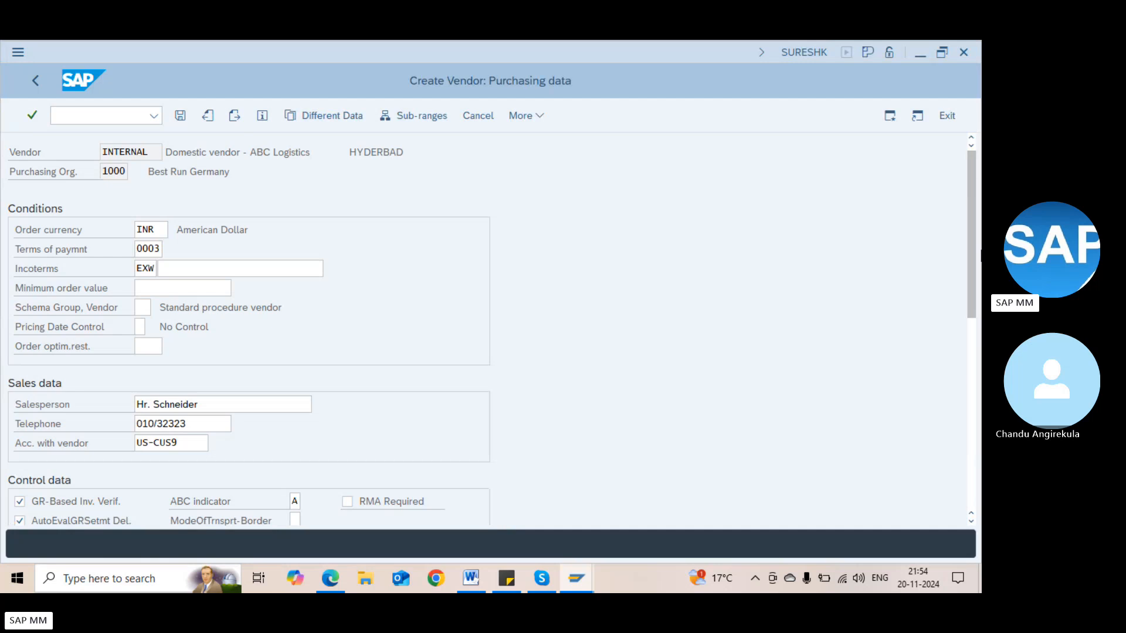
left_click_drag(977, 254, 974, 297)
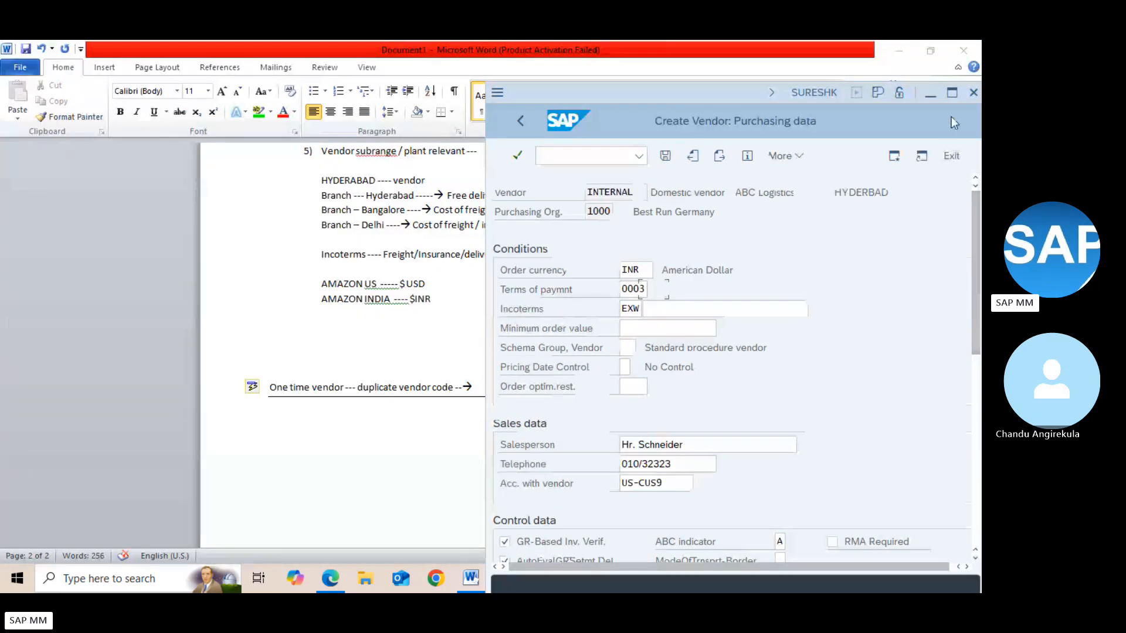
left_click(951, 94)
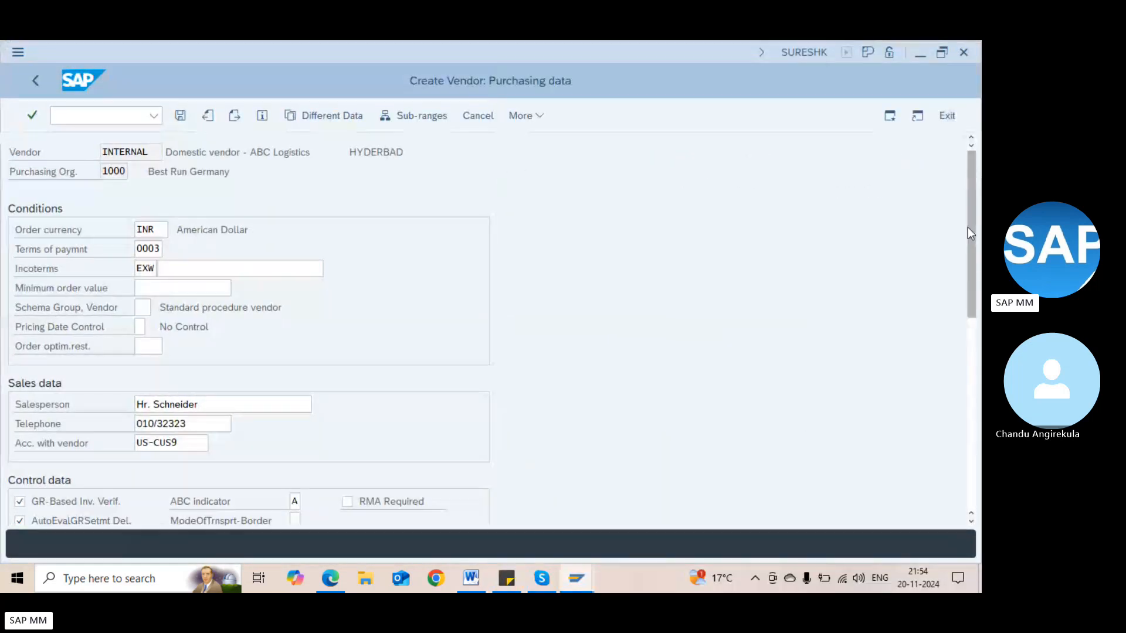
left_click_drag(968, 227, 969, 359)
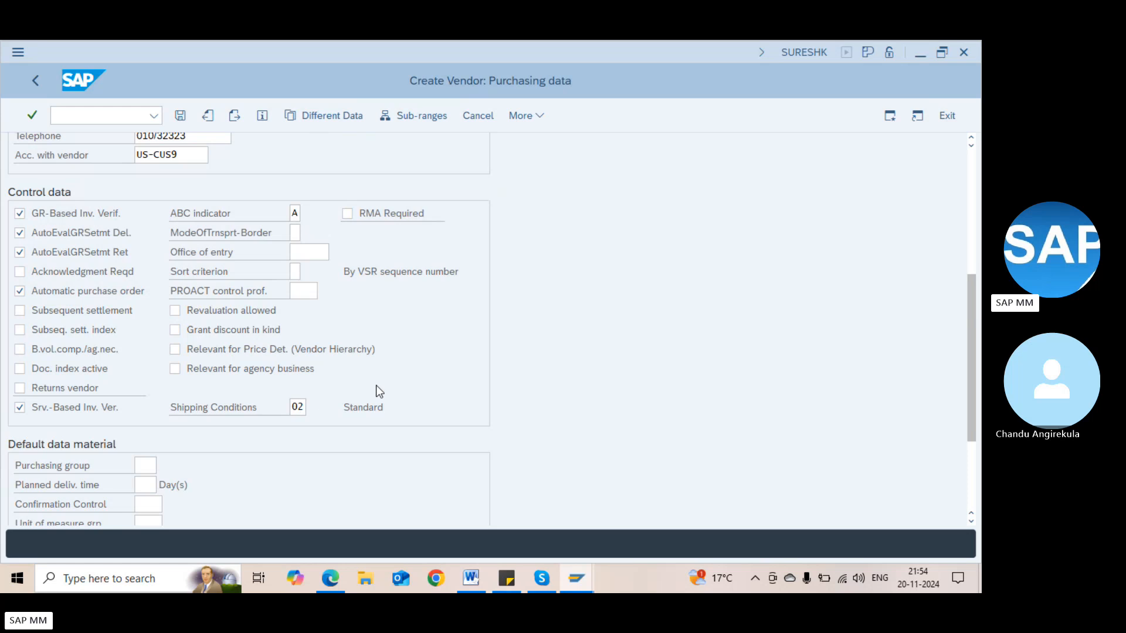
left_click(968, 230)
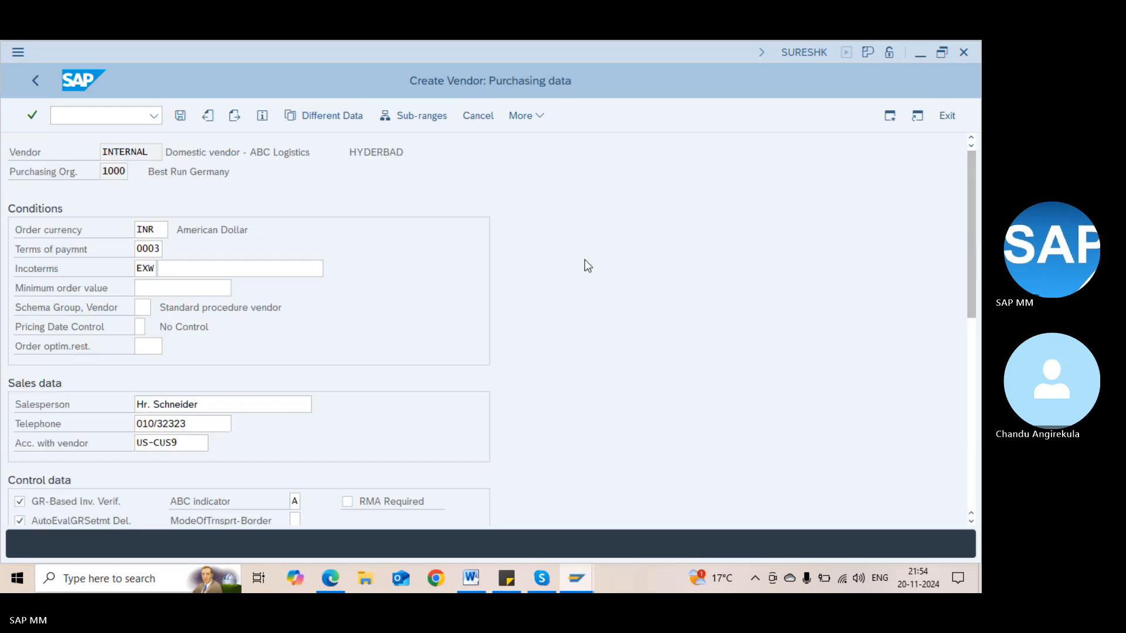
left_click(414, 117)
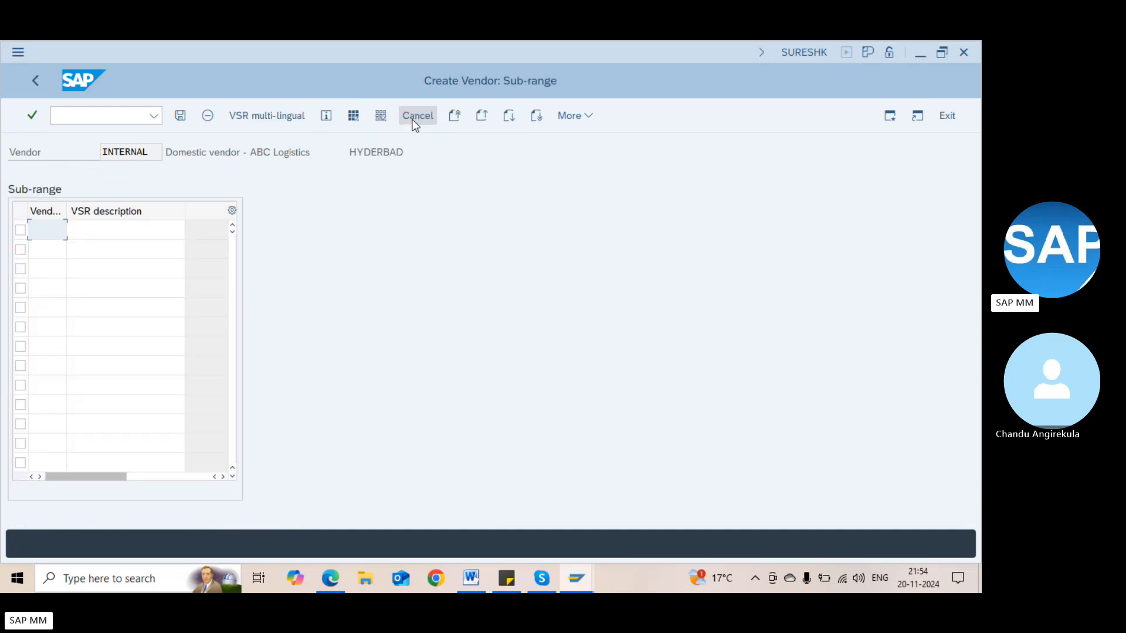
Enter sub-range codes ABC and DEF in the vendor's sub-range table
left_click(39, 251)
left_click(46, 290)
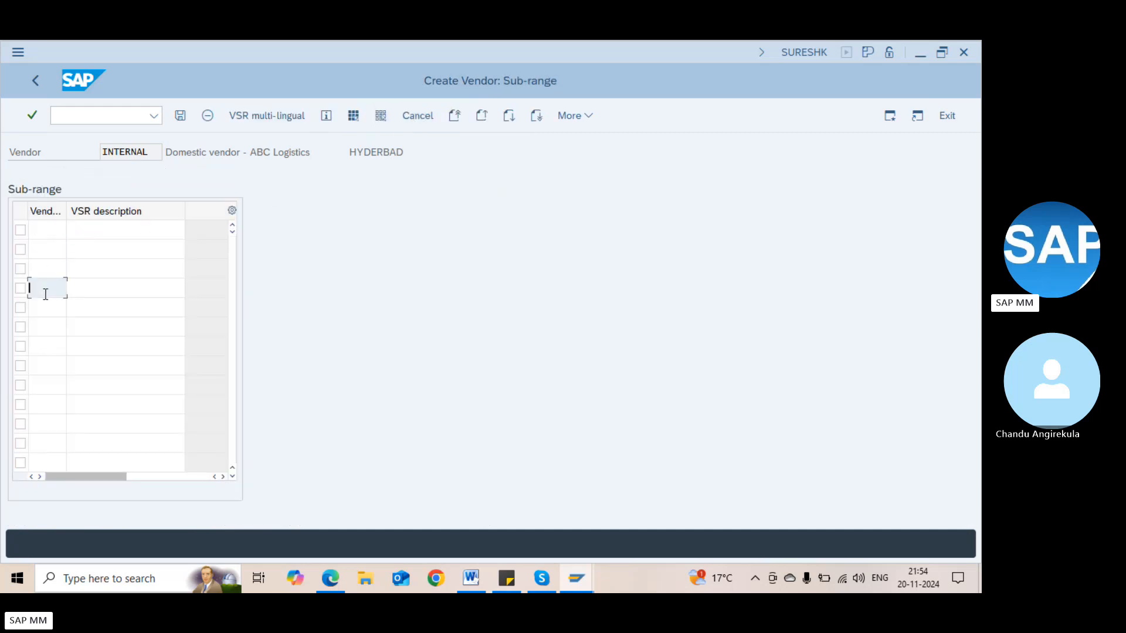
left_click(50, 238)
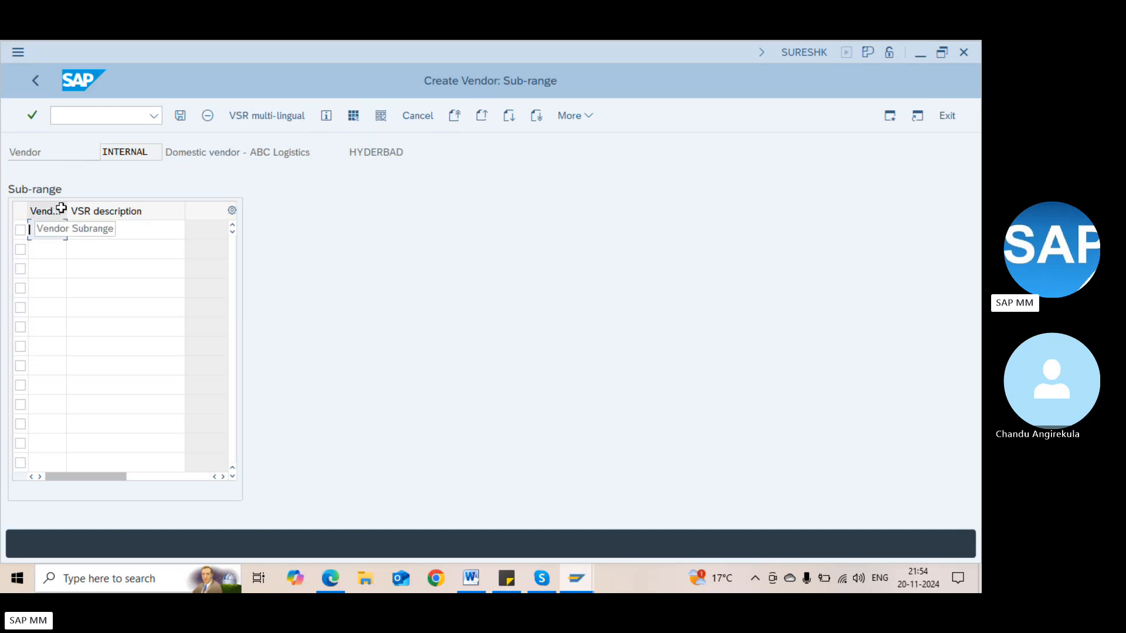
type("ABC")
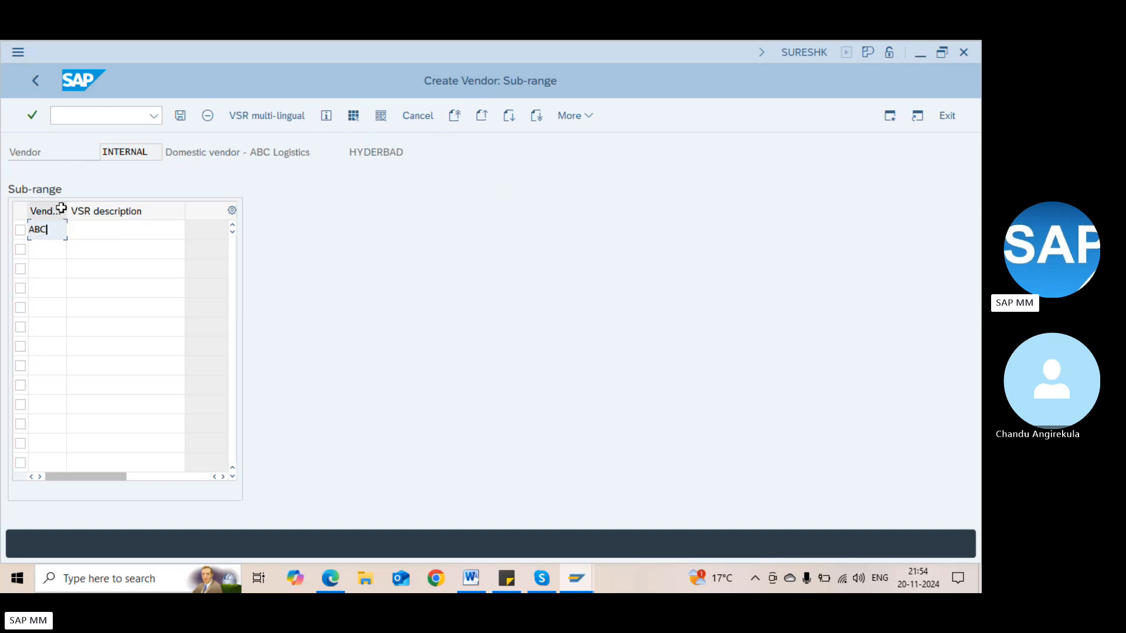
key("Tab")
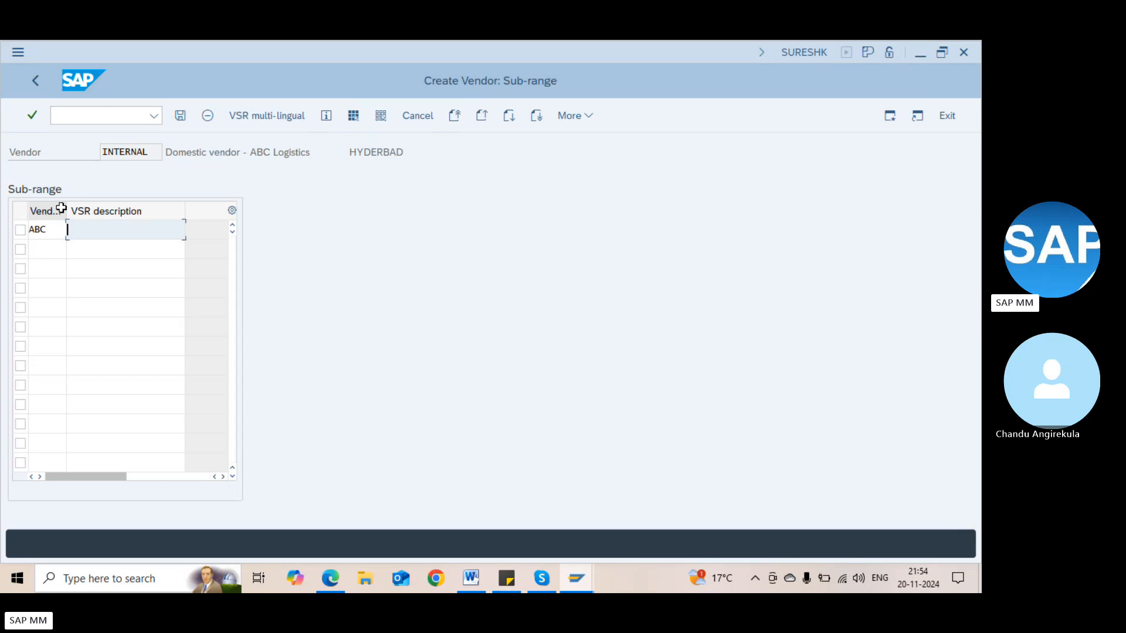
key("Tab")
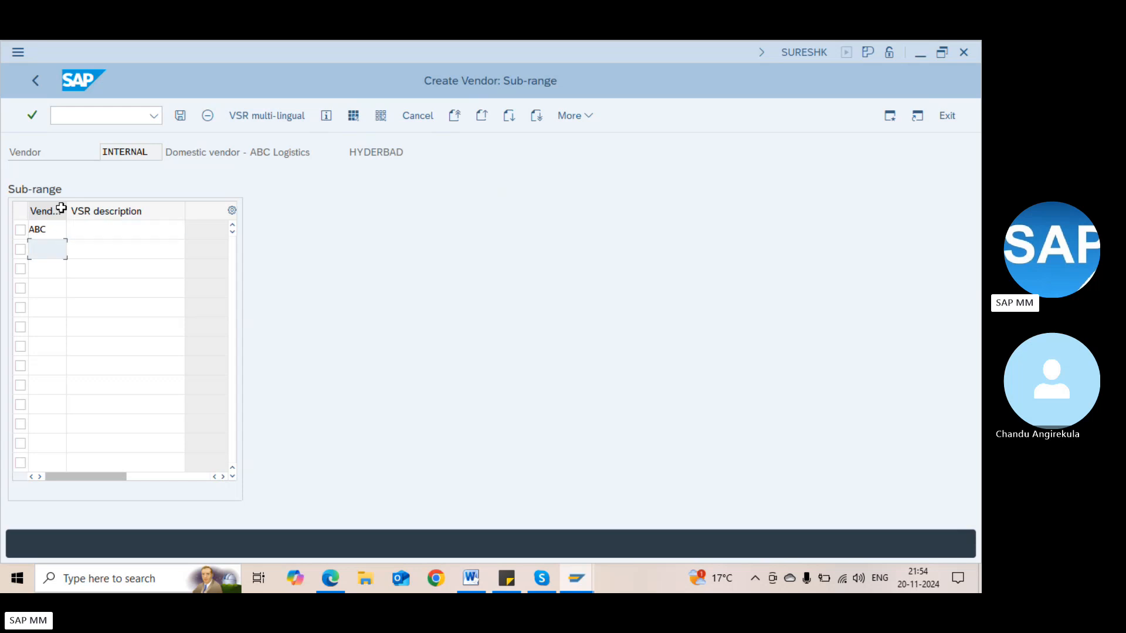
type("DEF")
key("Return")
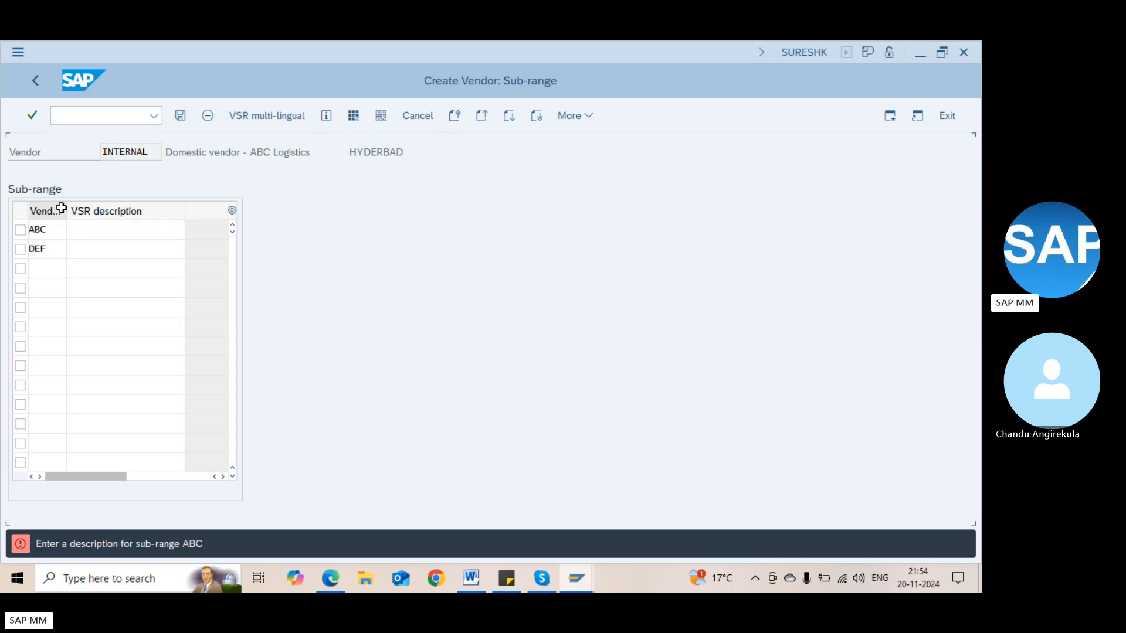
Describe ABC as 'SUb range 1' and DEF as 'Sub range 2'
key("Tab")
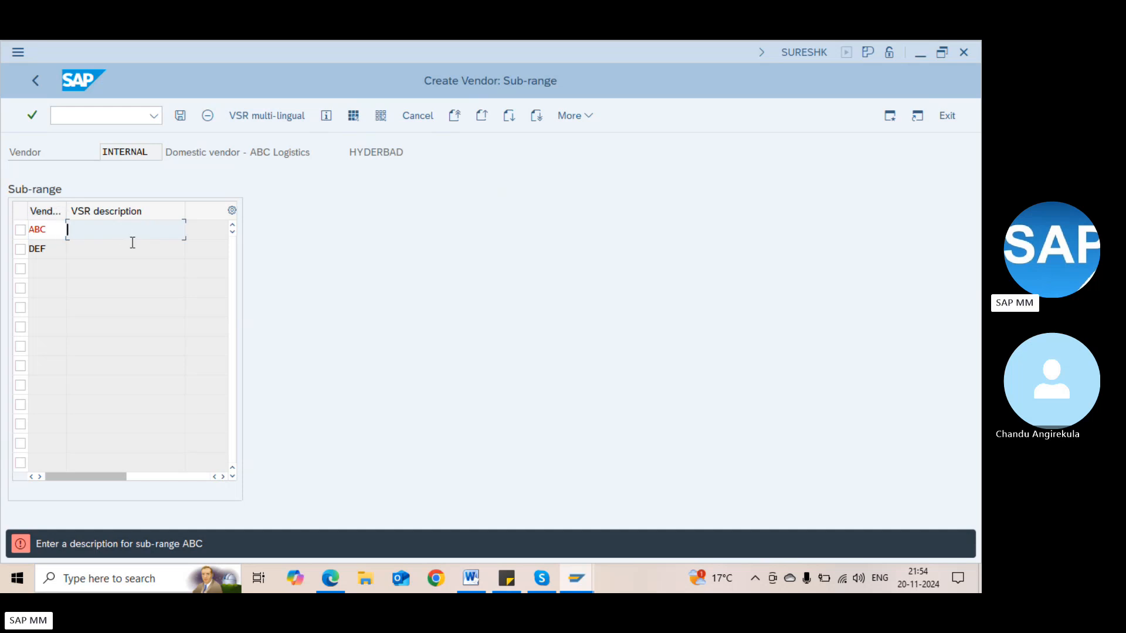
type("SUb range 1")
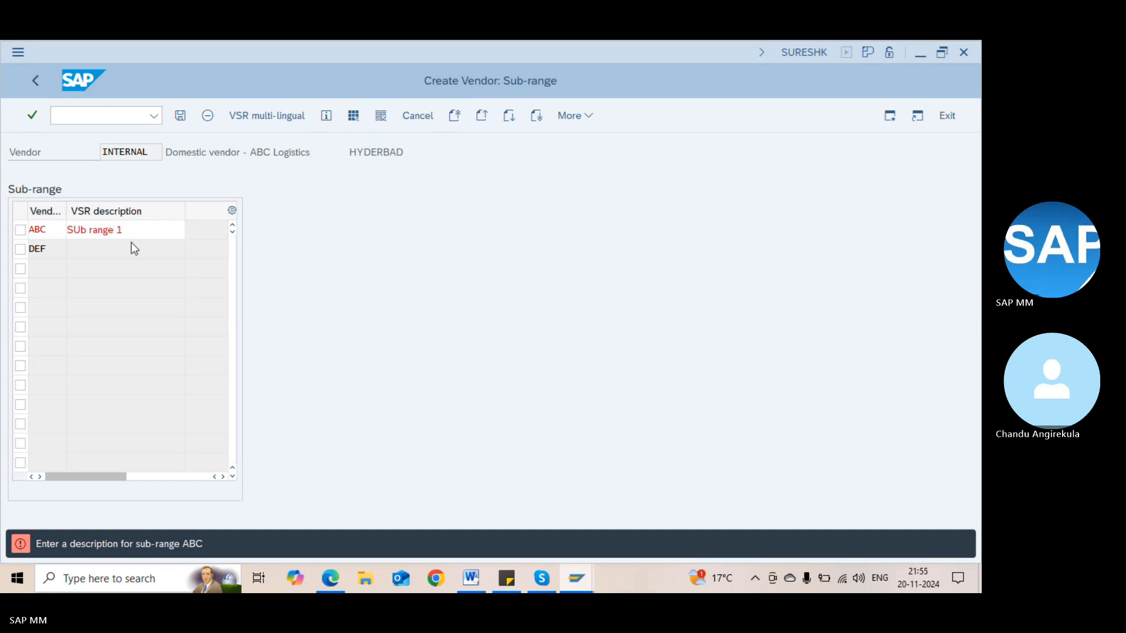
key("Return")
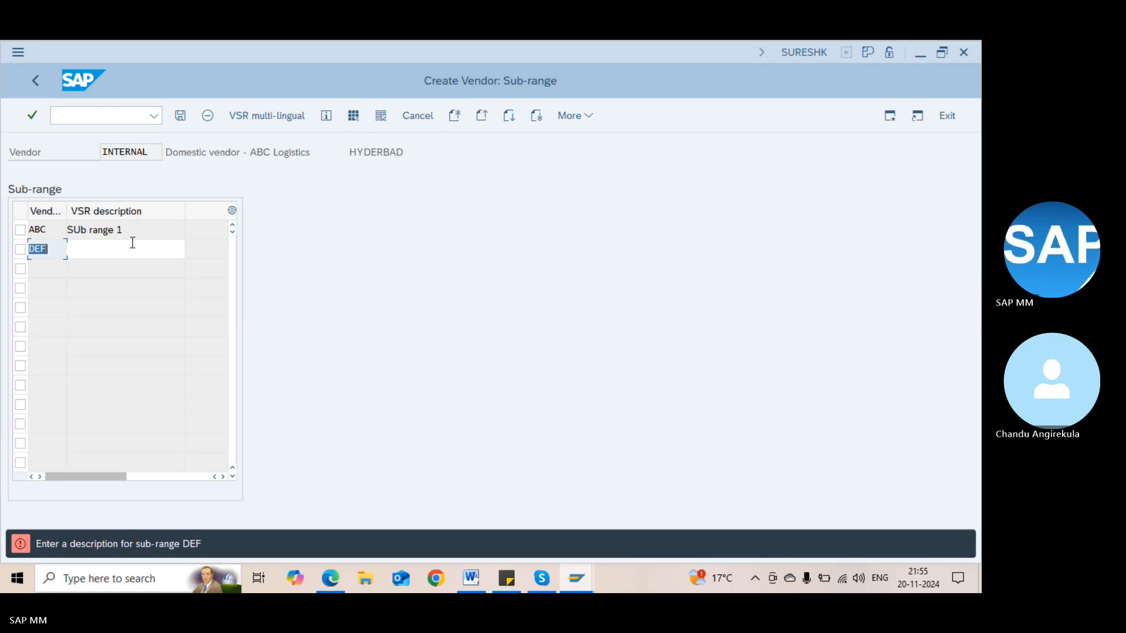
left_click(133, 243)
type("Sub ")
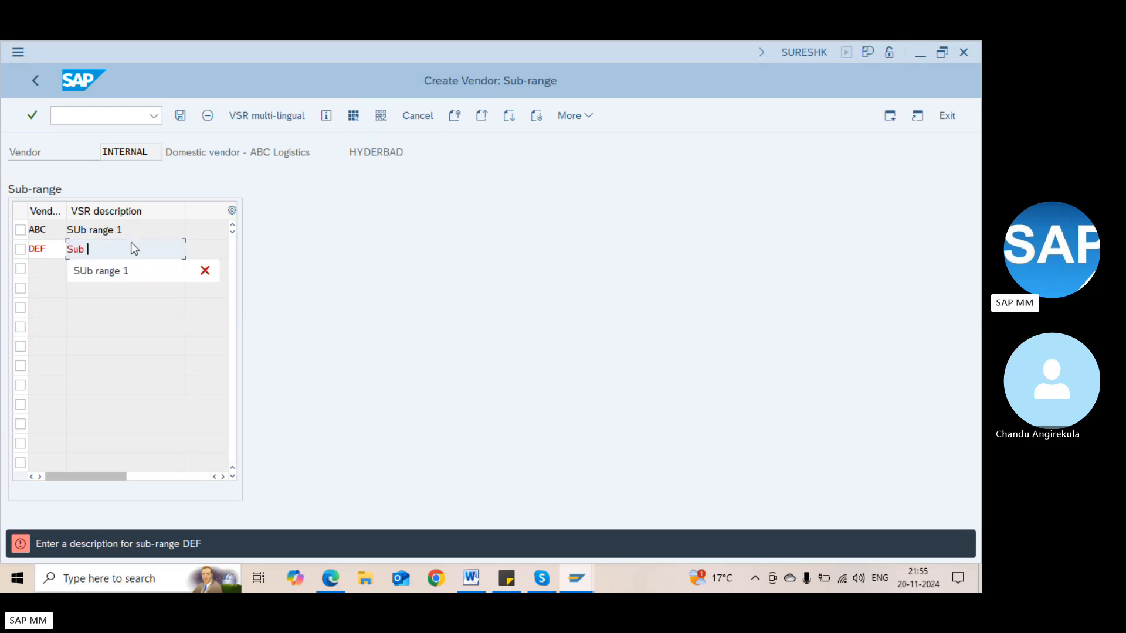
type("range 2")
key("Return")
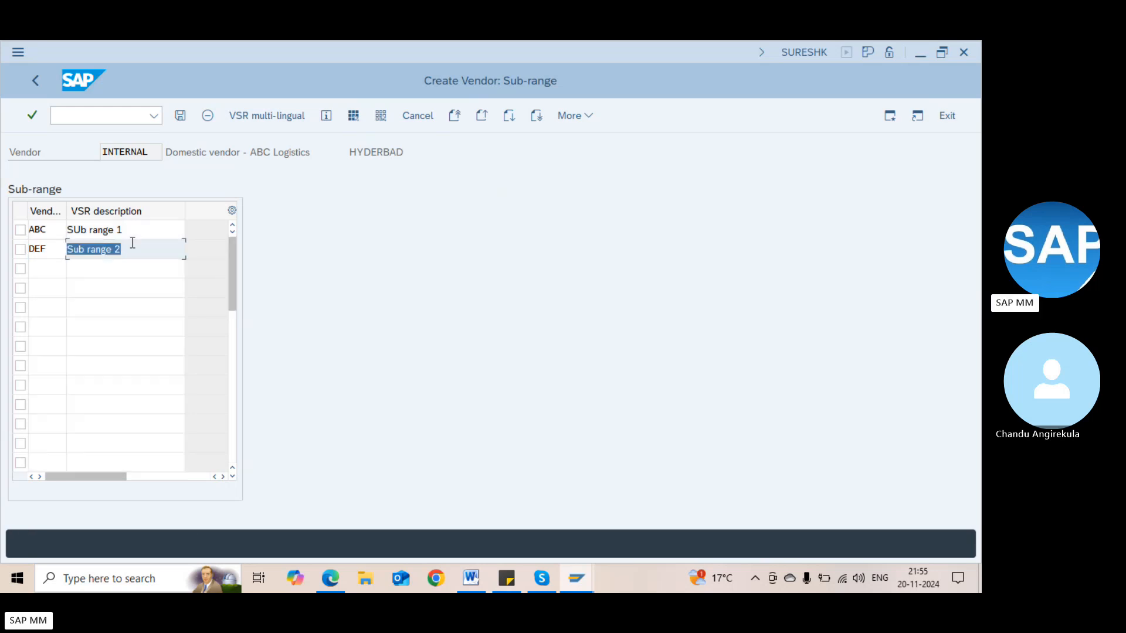
Mark sub-range ABC as VSR multi-lingual, save the vendor, and return to the main menu
left_click(20, 231)
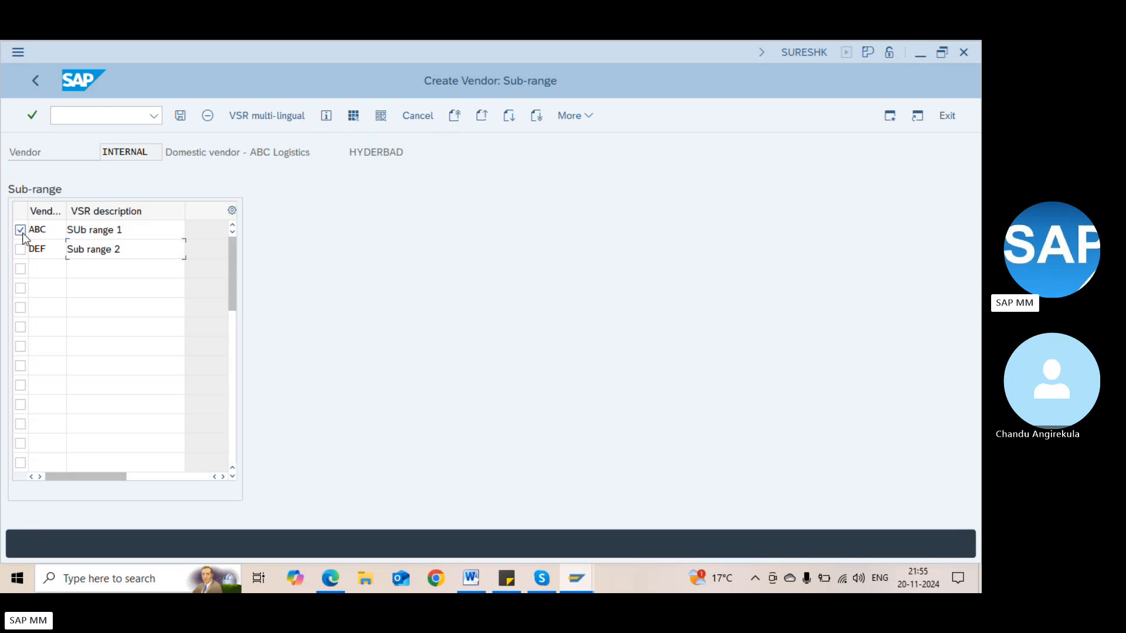
left_click(254, 118)
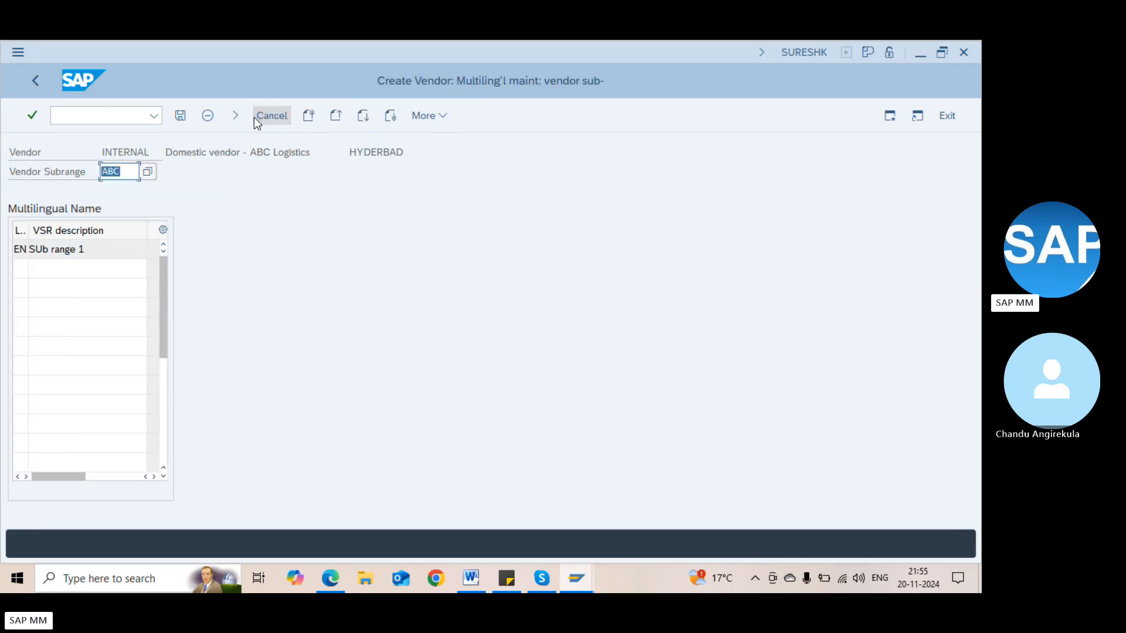
double_click(48, 253)
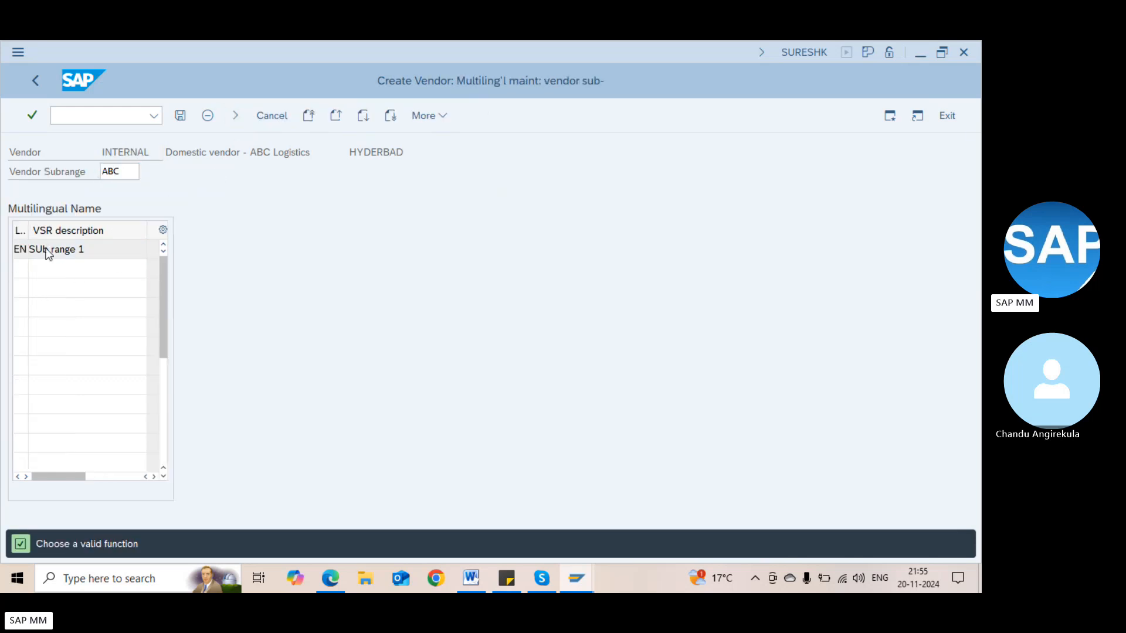
left_click(181, 118)
left_click(180, 119)
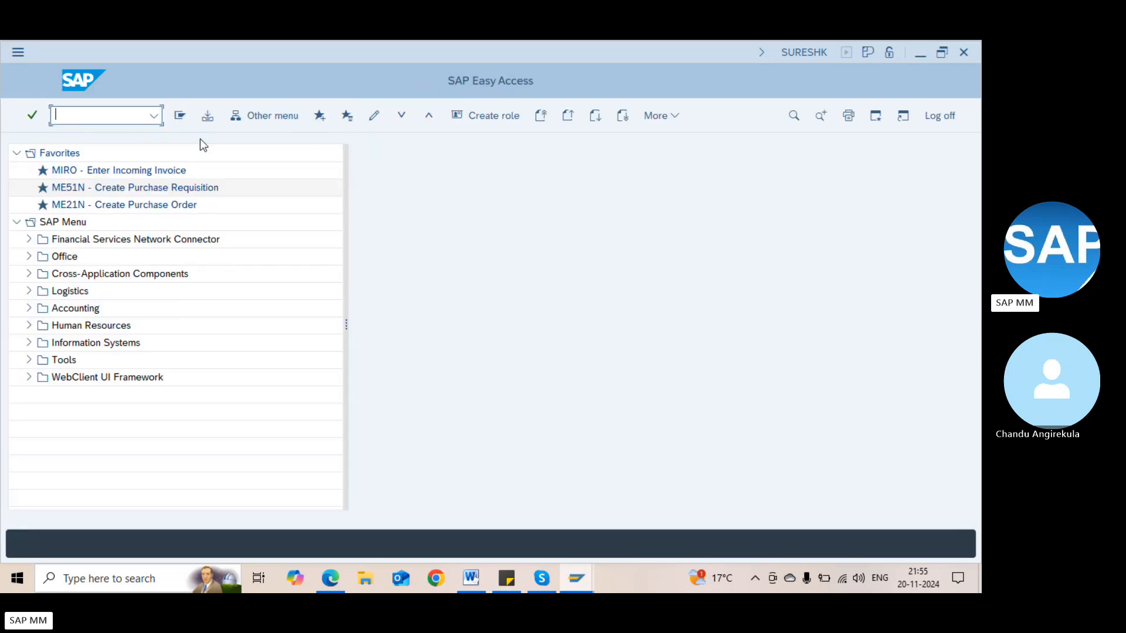
Open ABC Logistics in Change Vendor (/nxk02) with Purchasing data selected
type("/nxk02")
key("Return")
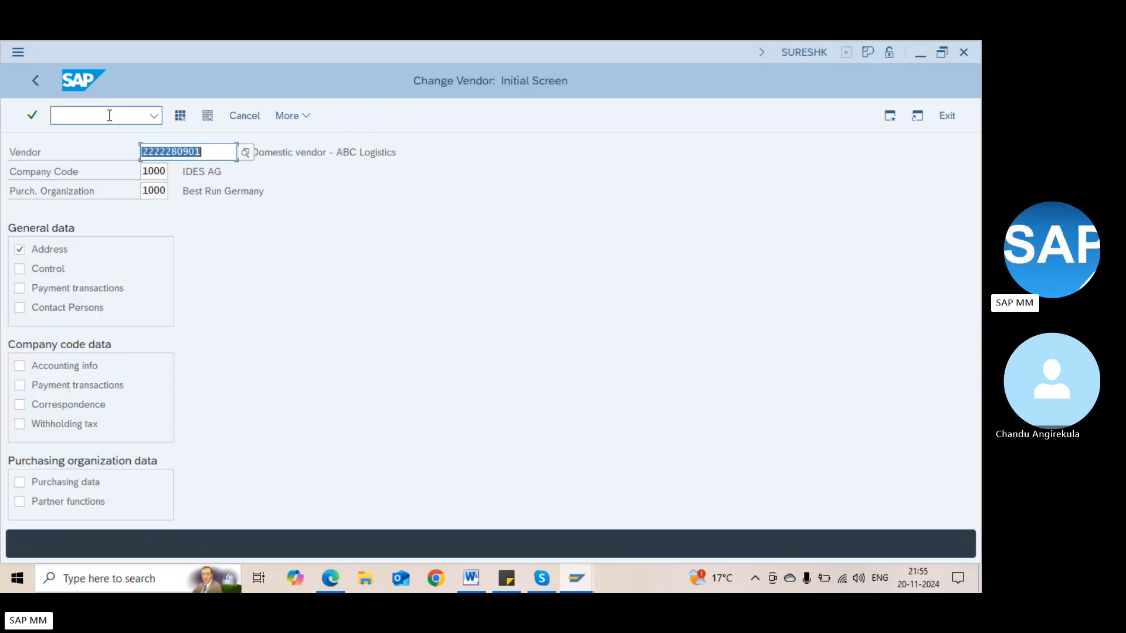
left_click(219, 165)
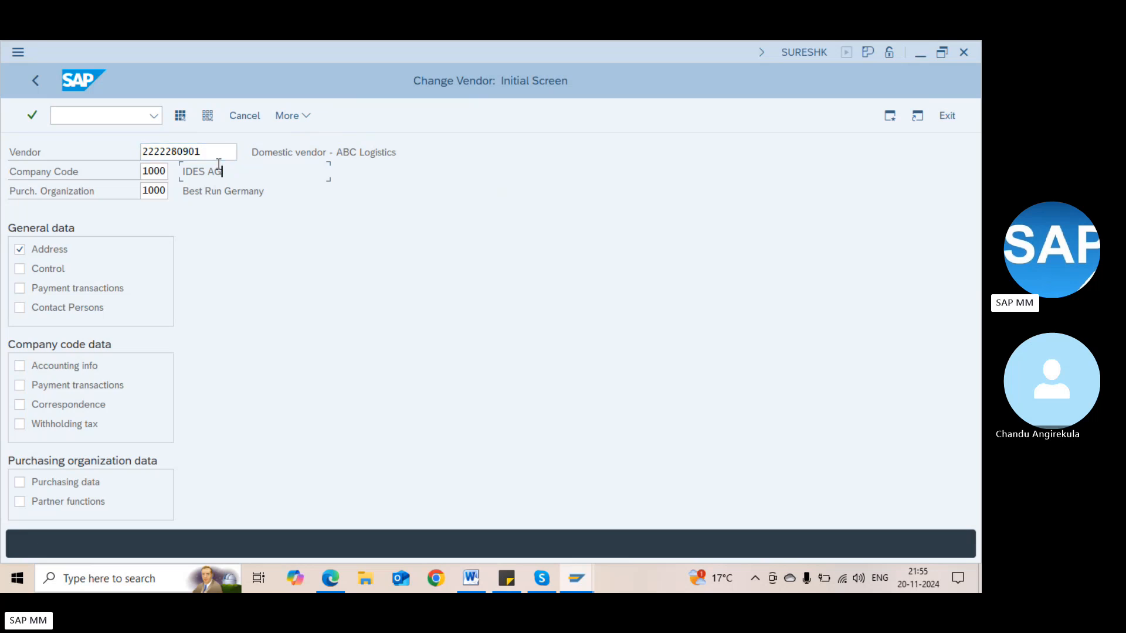
left_click_drag(218, 165, 180, 171)
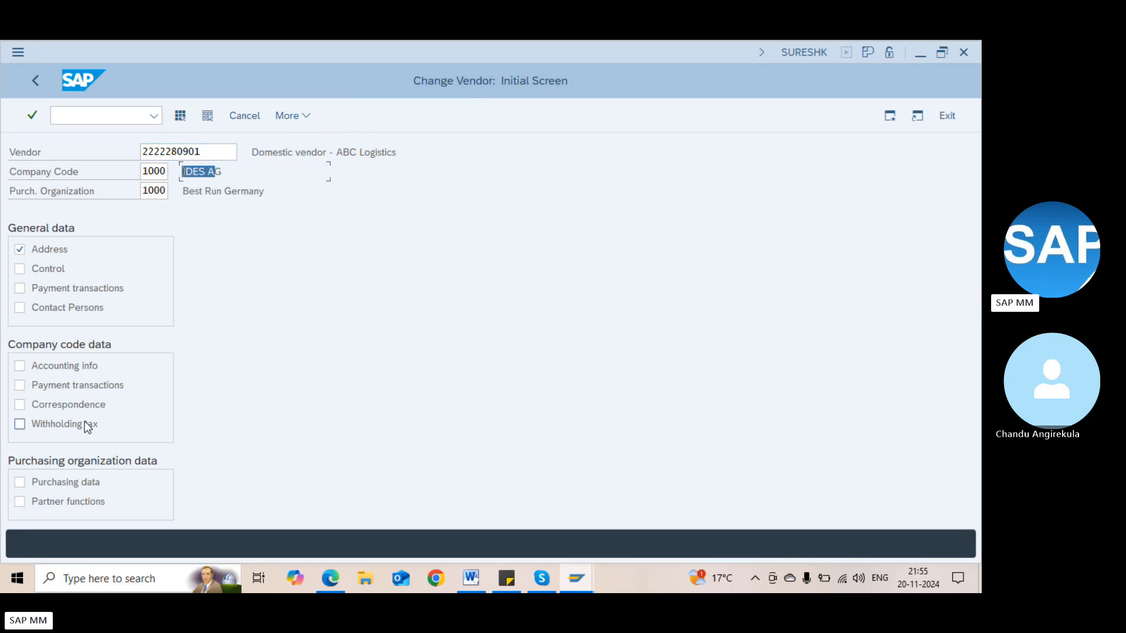
left_click(54, 482)
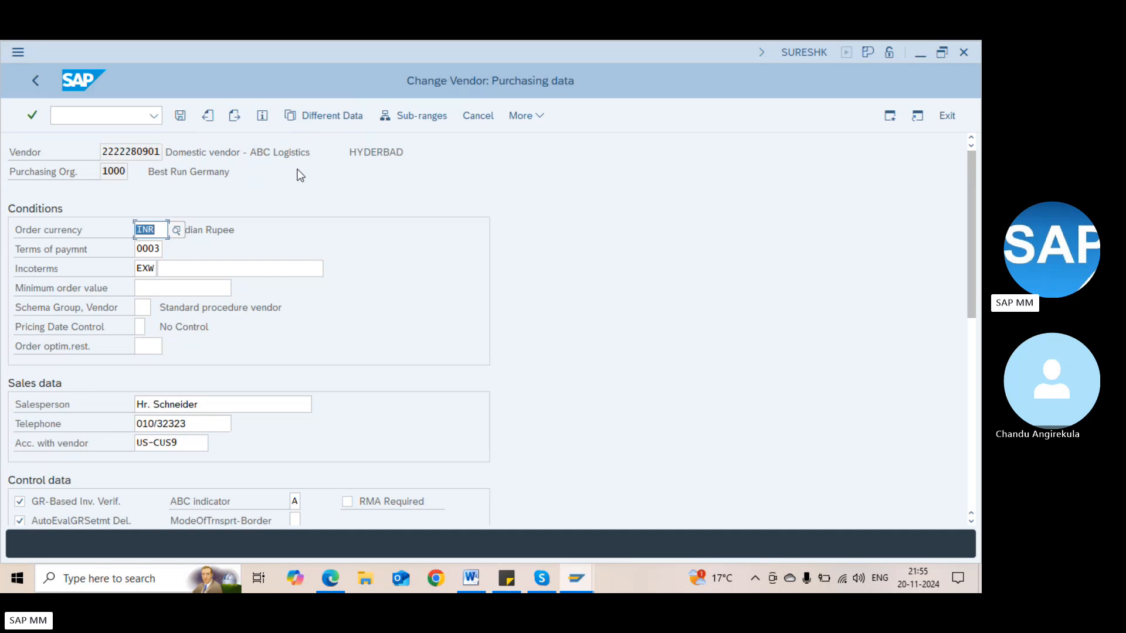
Create different data for sub-range ABC at plant 1000 Hamburg, with purchasing data and partner functions
left_click(316, 118)
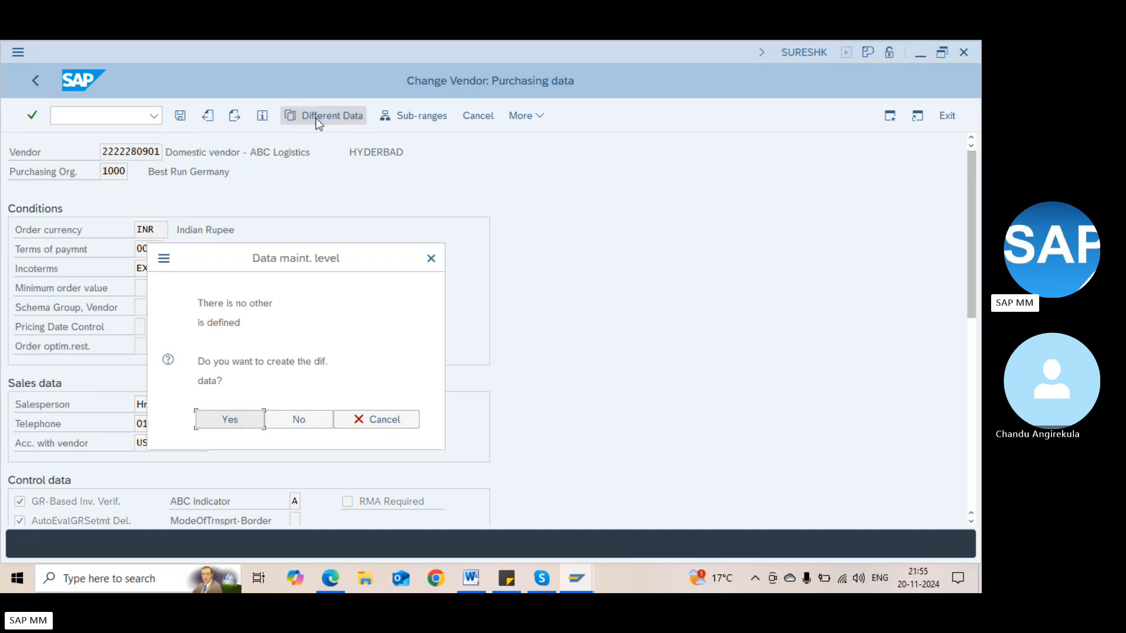
left_click(229, 419)
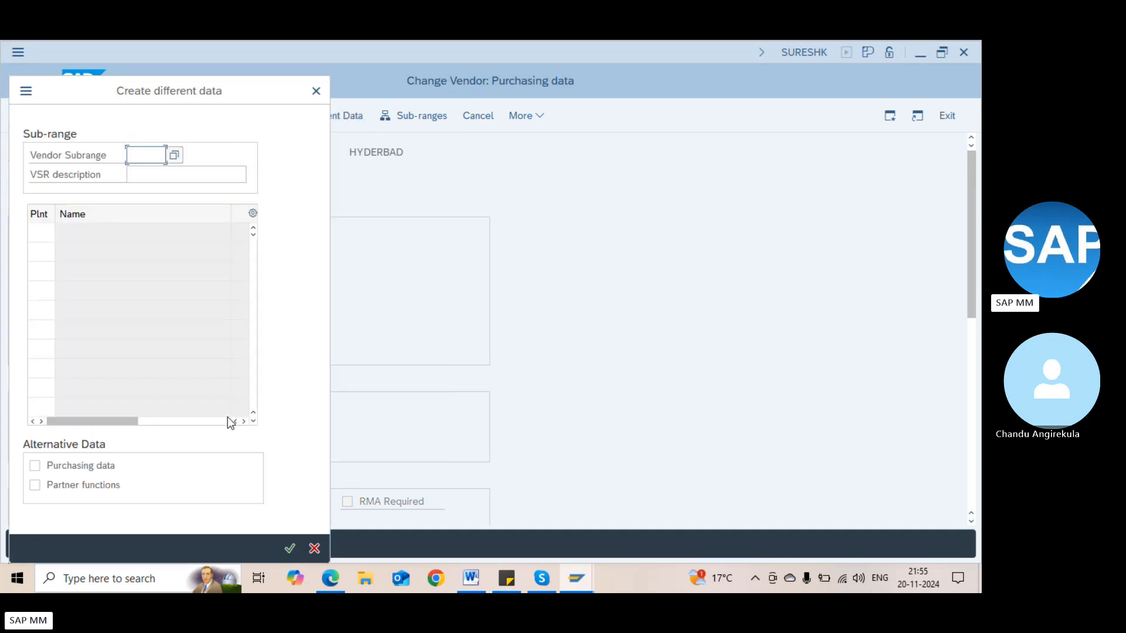
left_click(175, 155)
double_click(71, 199)
left_click(37, 234)
key("F4")
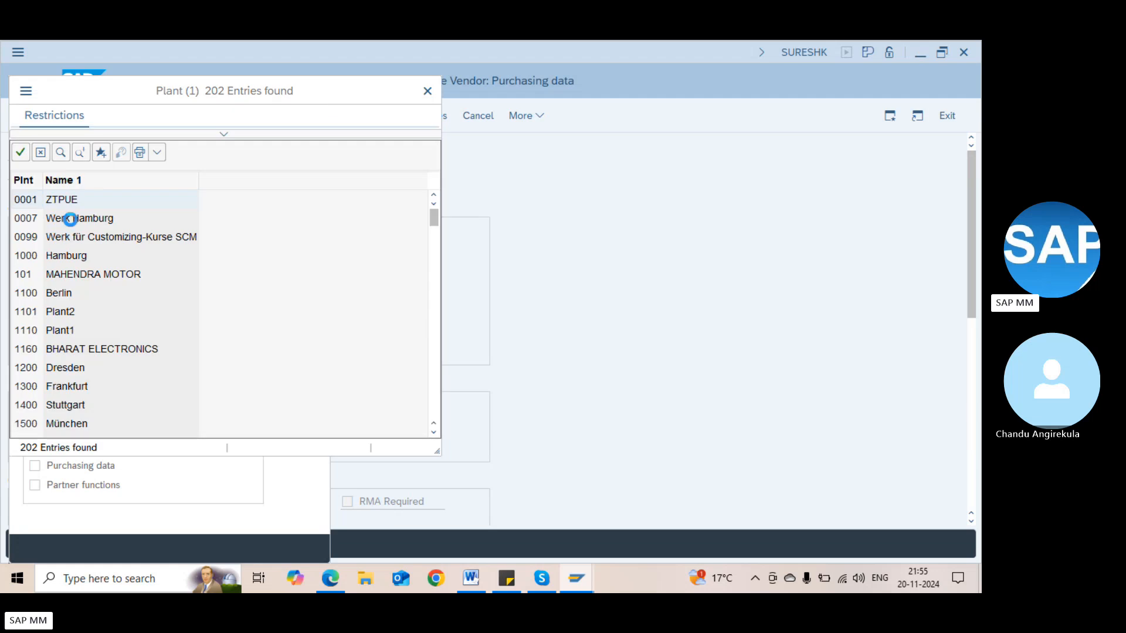
double_click(61, 258)
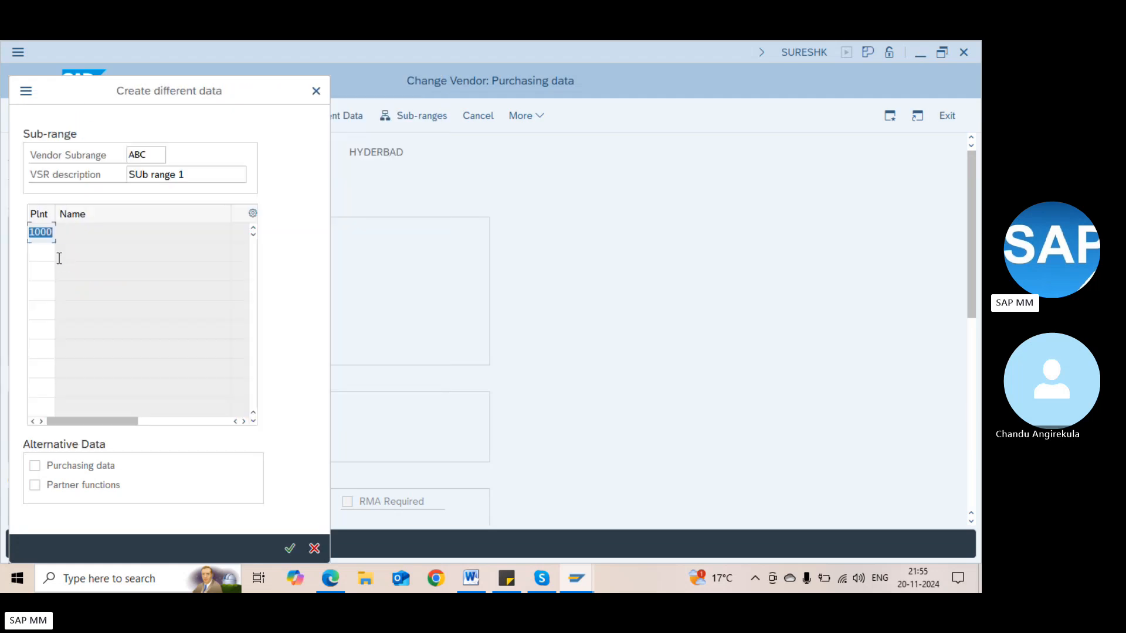
left_click(51, 467)
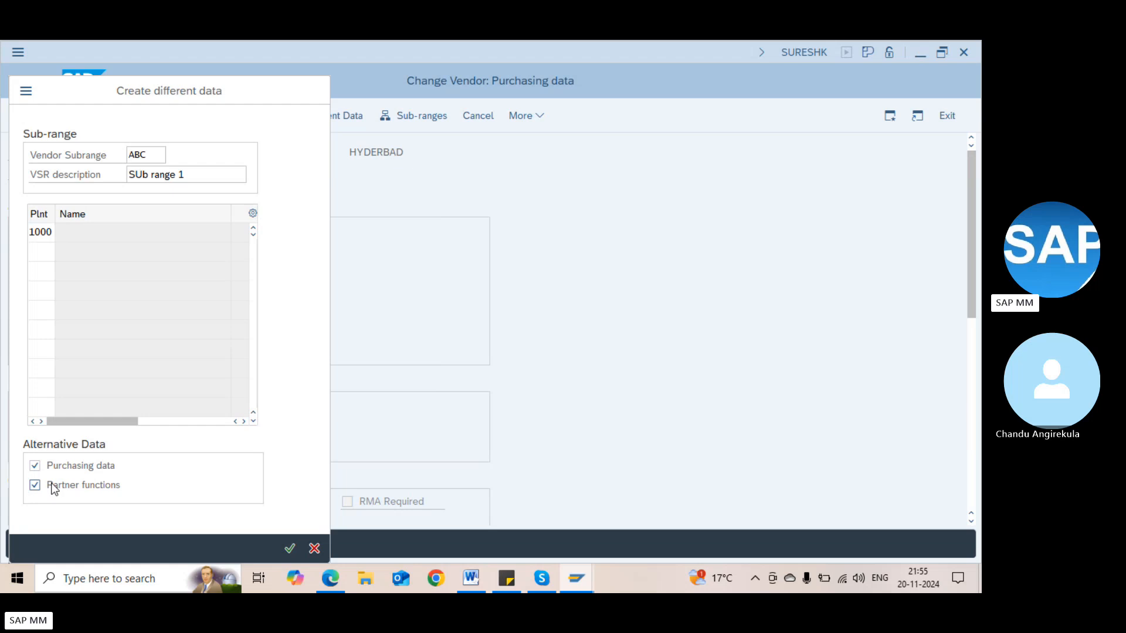
key("Return")
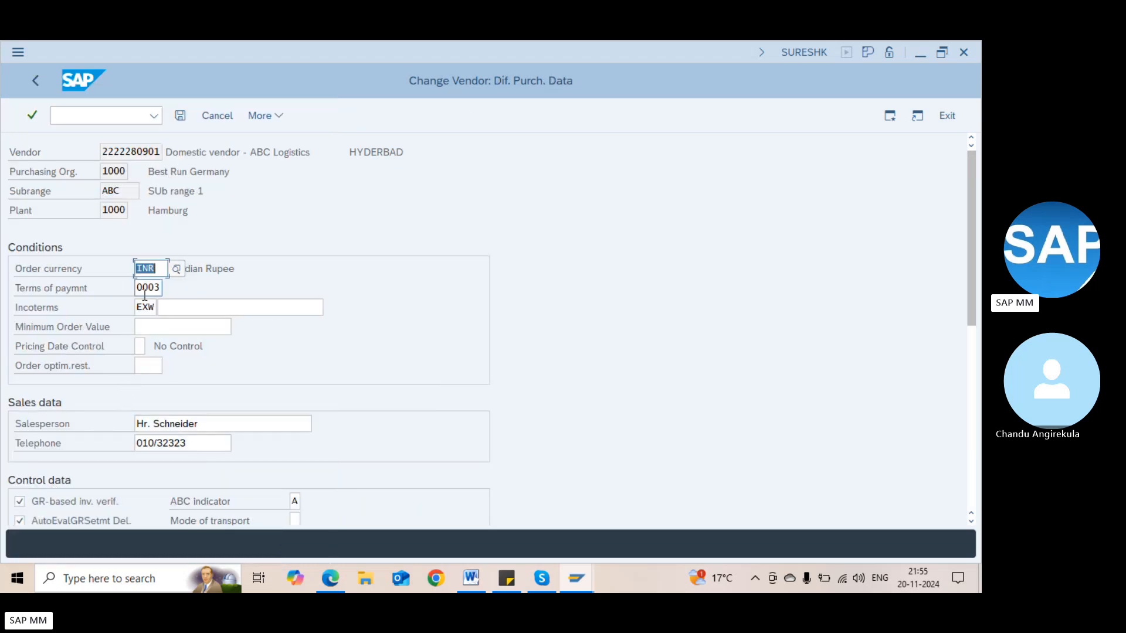
Replace order currency INR with USD and continue to partner functions
type("USD")
left_click(122, 191)
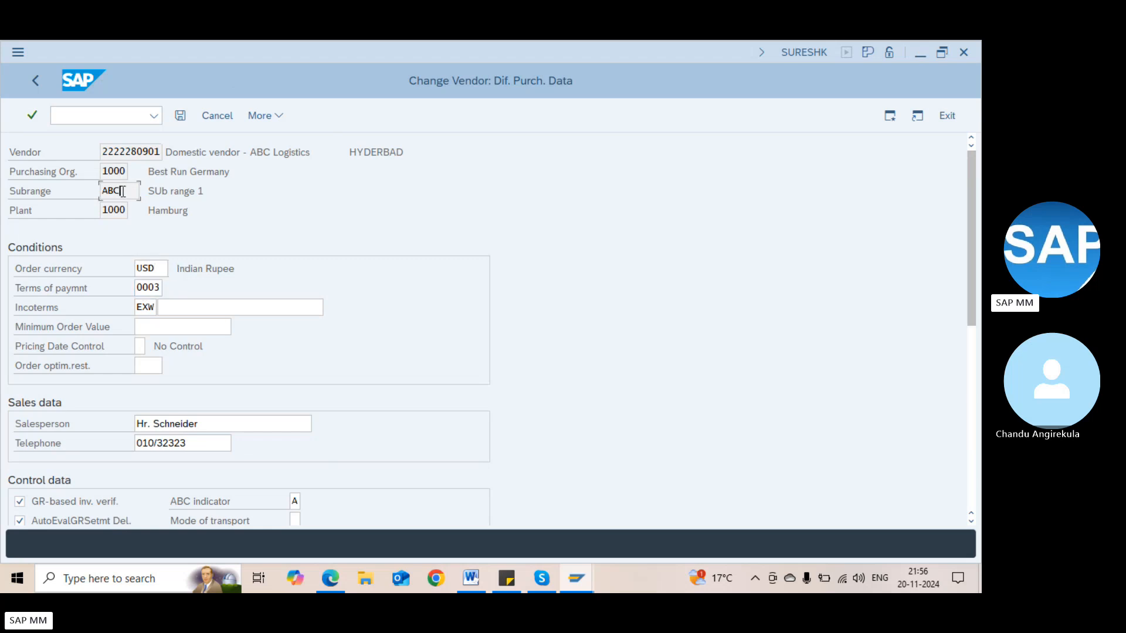
left_click(153, 270)
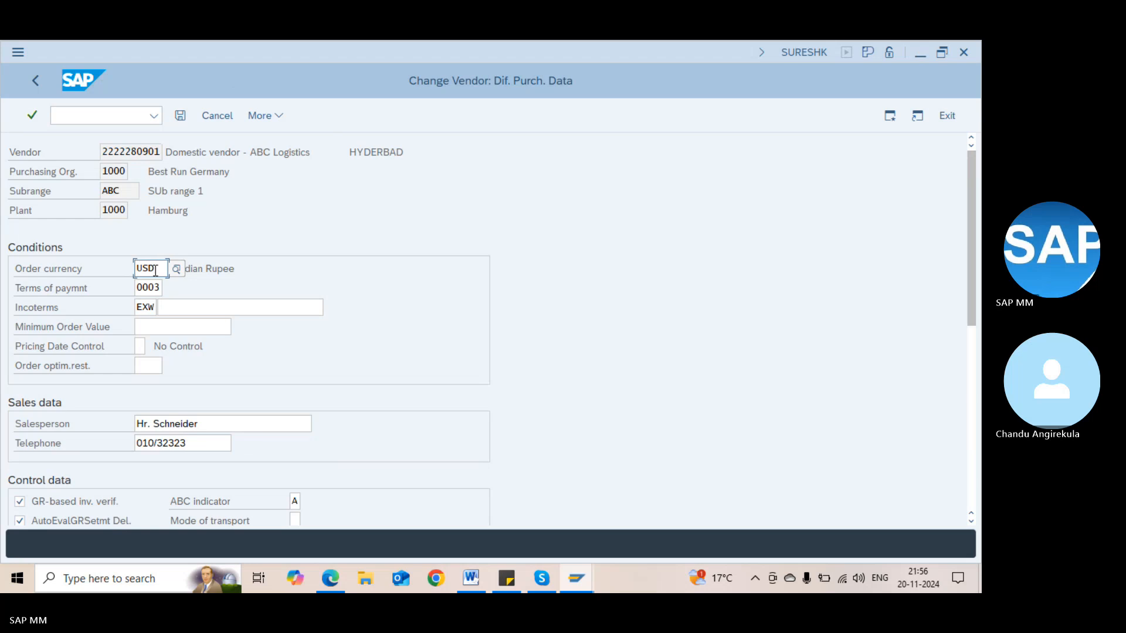
key("Return")
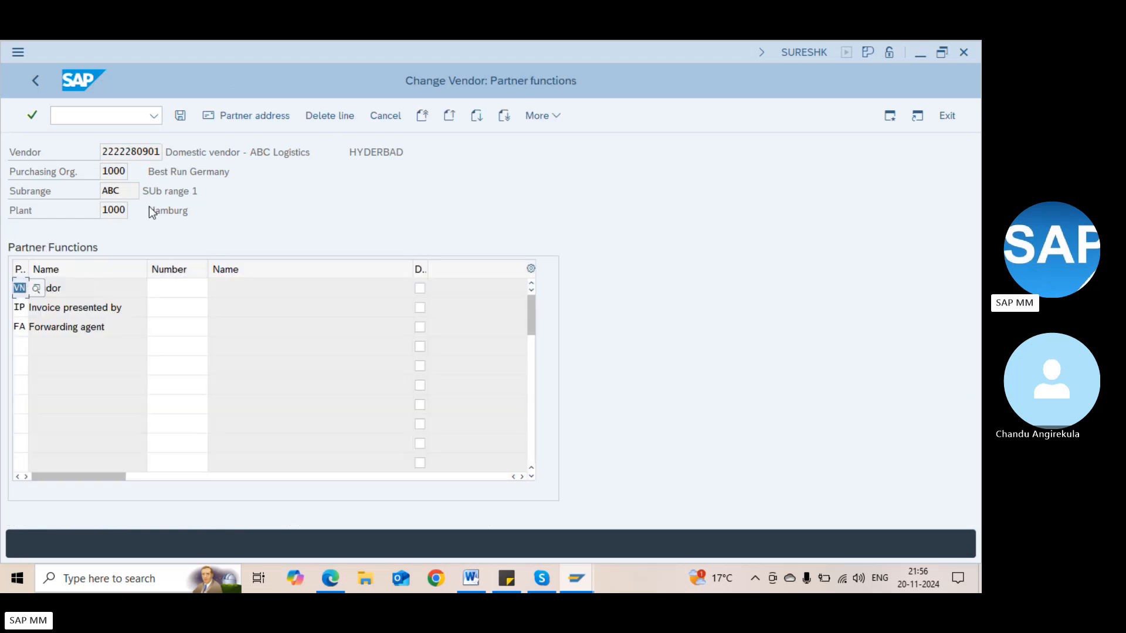
Enter partner number 1000 for Vendor, Invoice presented by and Forwarding agent, correcting 10000 to 1000
key("Return")
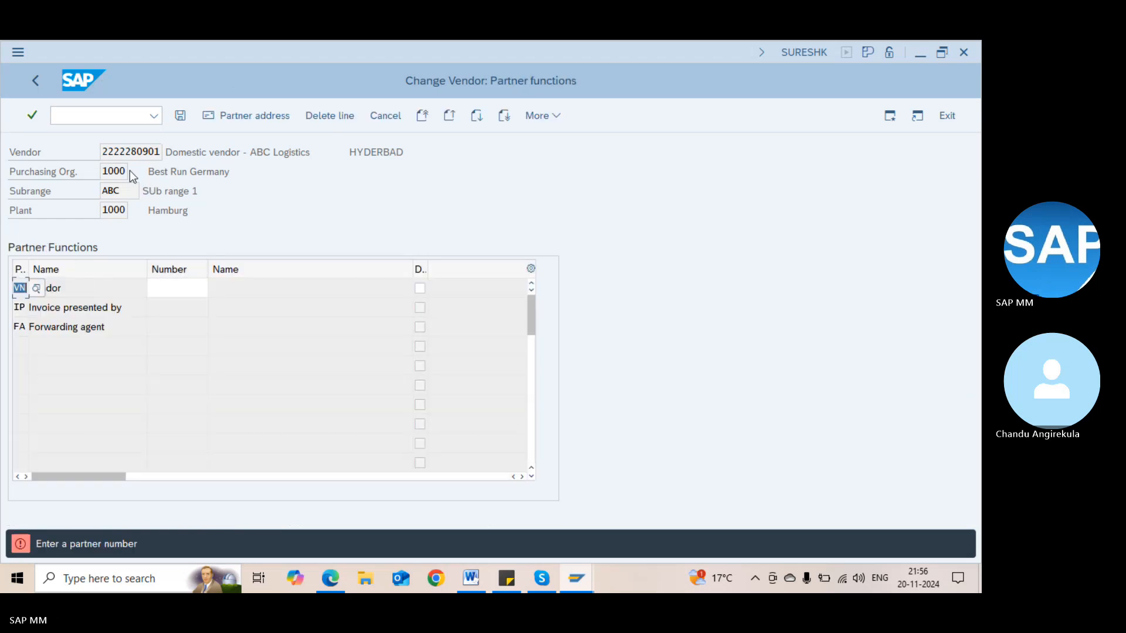
left_click(160, 193)
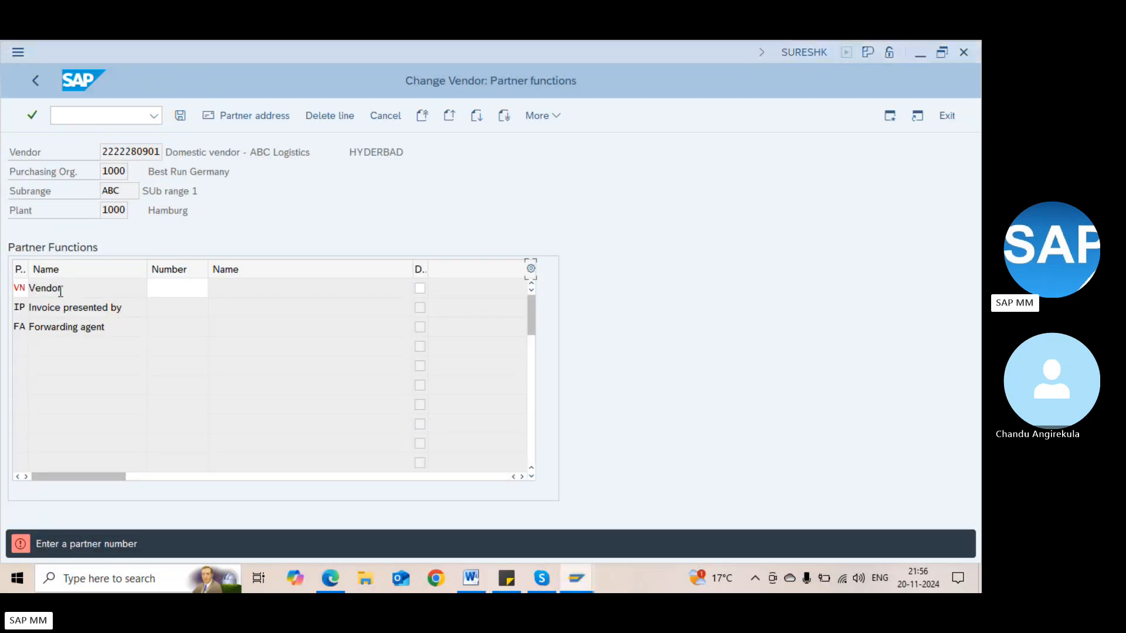
left_click(189, 288)
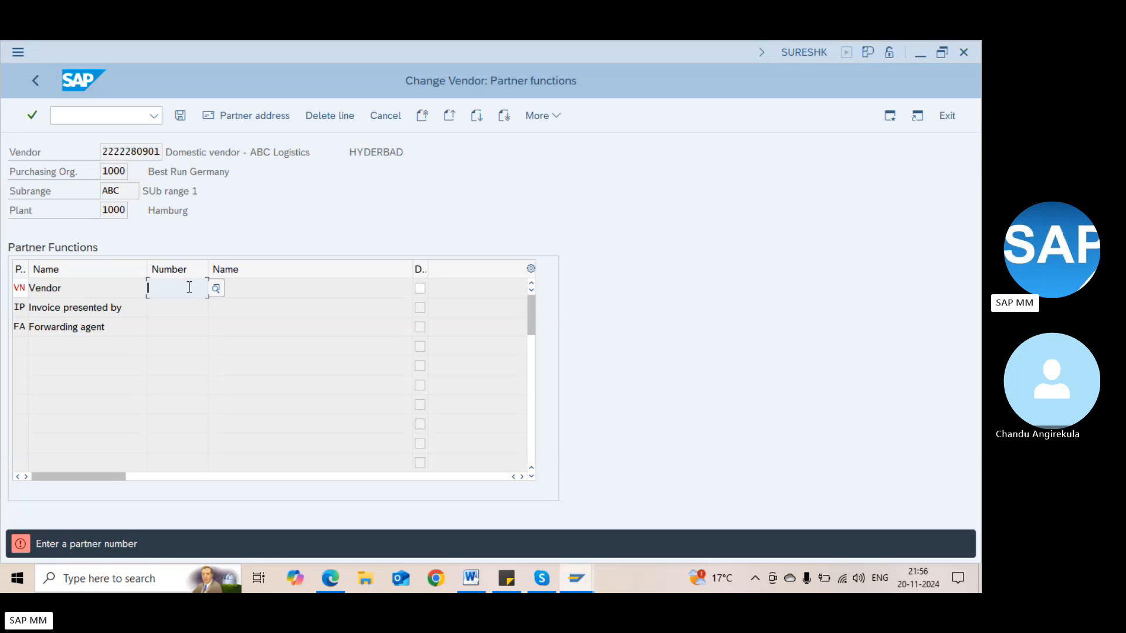
type("1000")
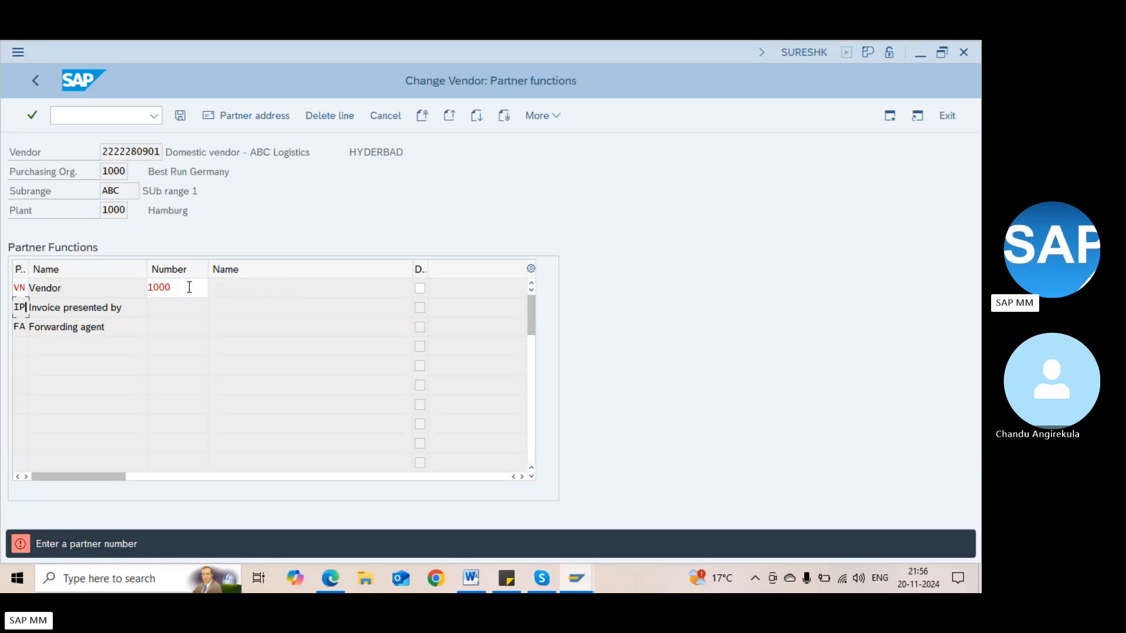
key("Return")
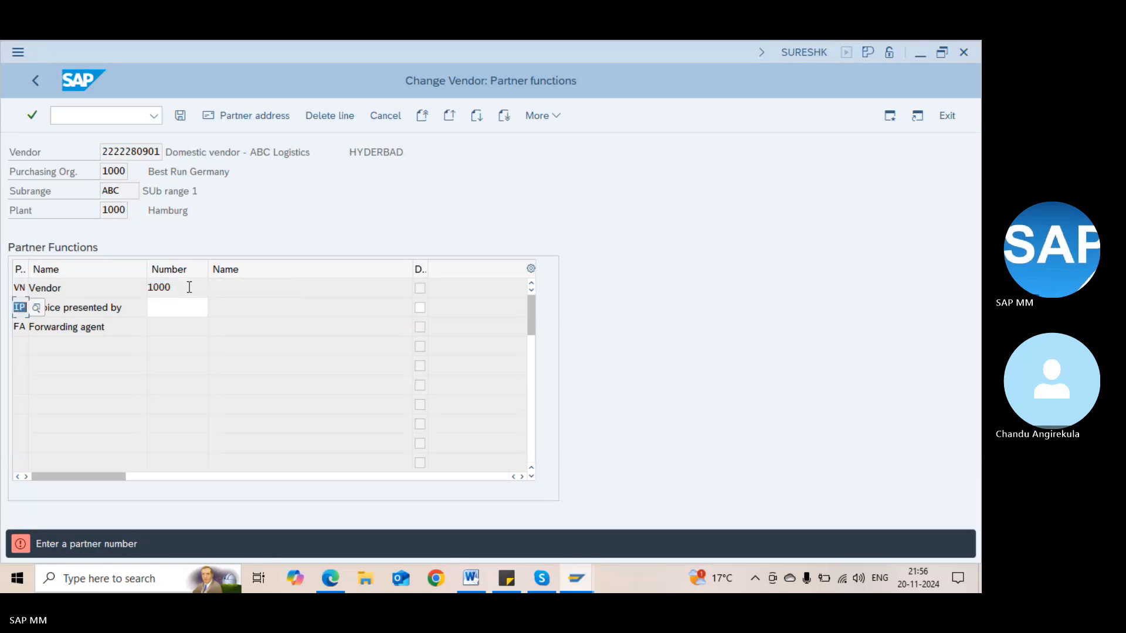
key("Tab")
type("1000")
key("Return")
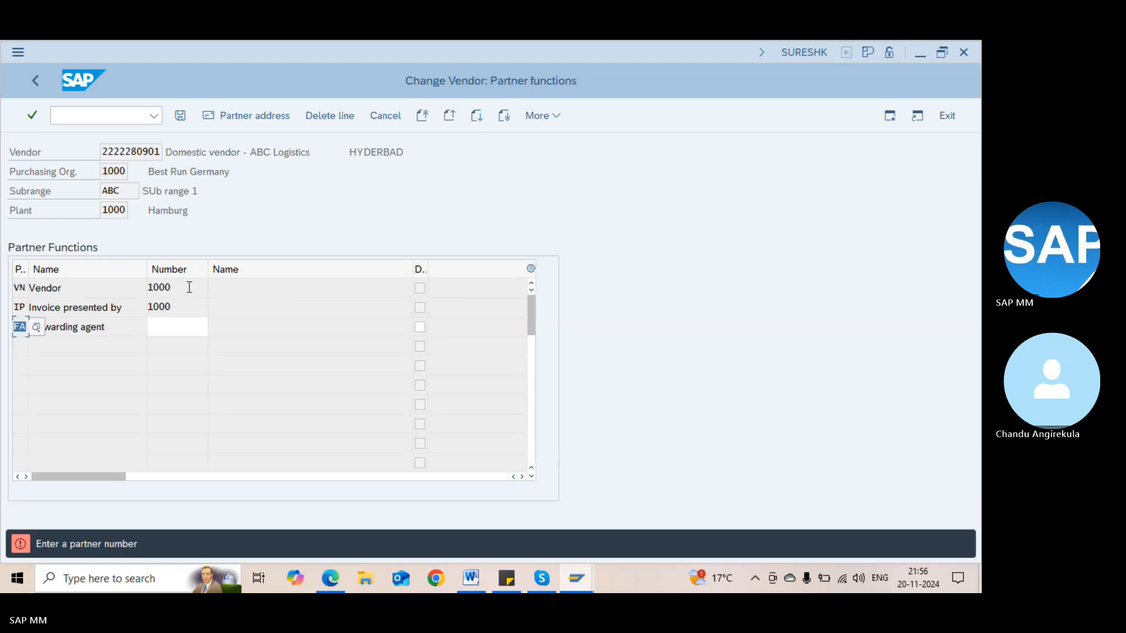
key("Tab")
type("1")
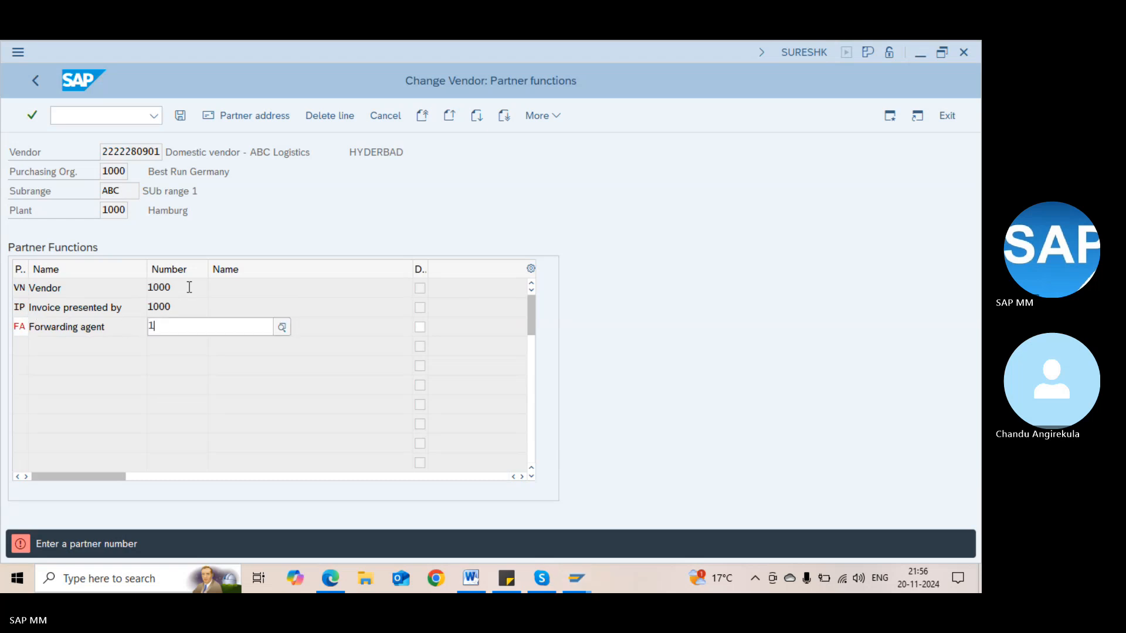
type("0000")
key("Return")
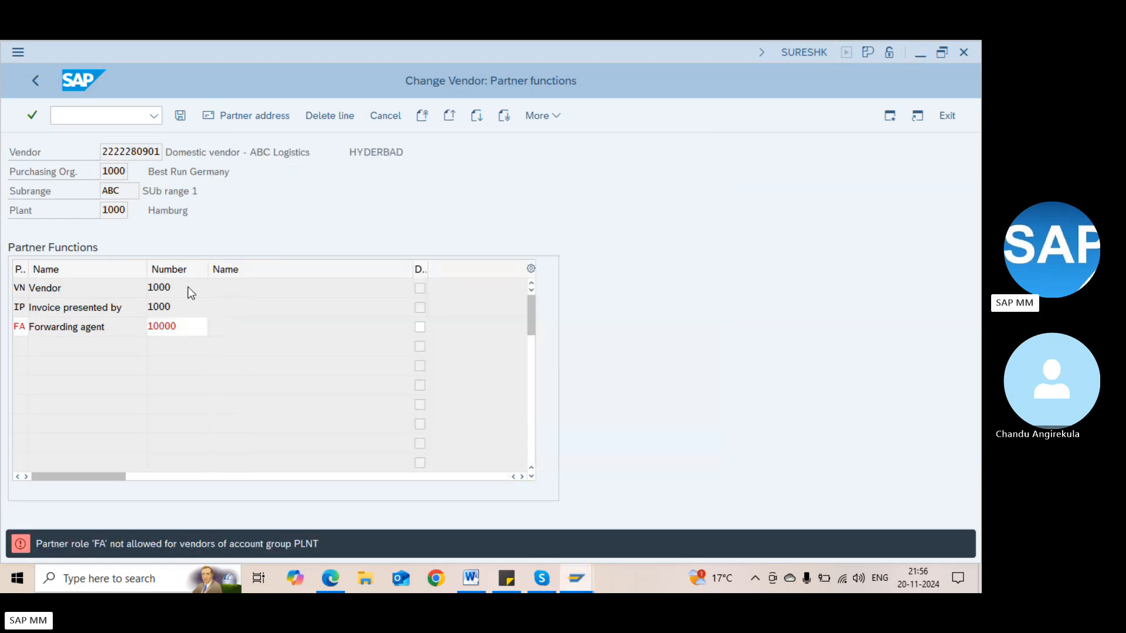
type("1000")
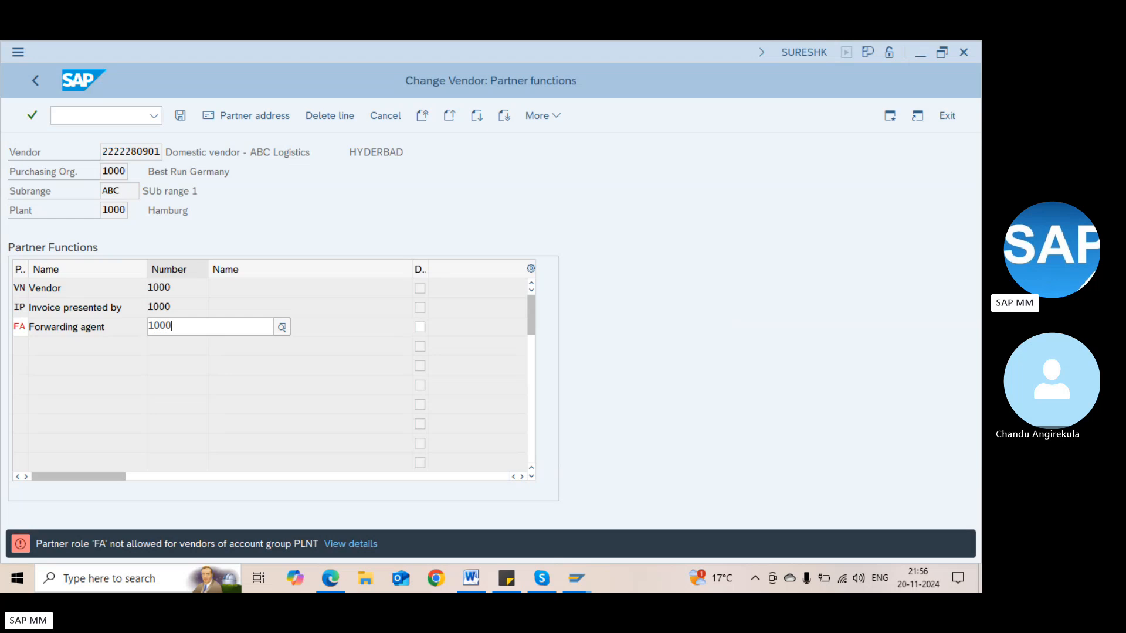
key("Return")
key("Return")
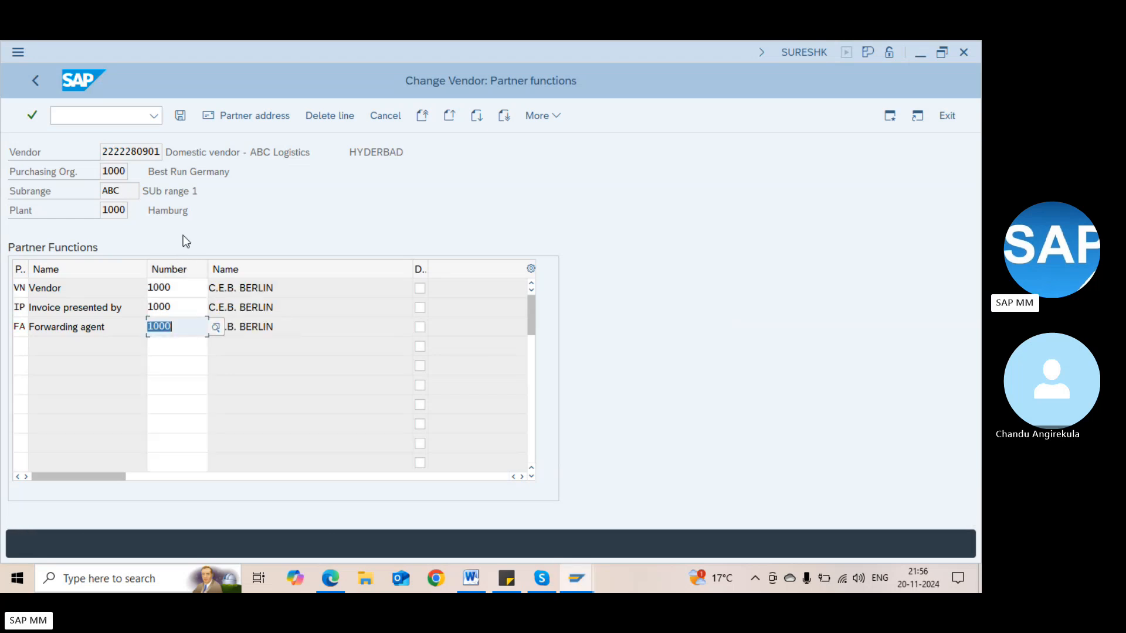
Correct the Invoice presented by partner to 1100 (Phunix GmbH)
left_click(174, 295)
left_click(179, 310)
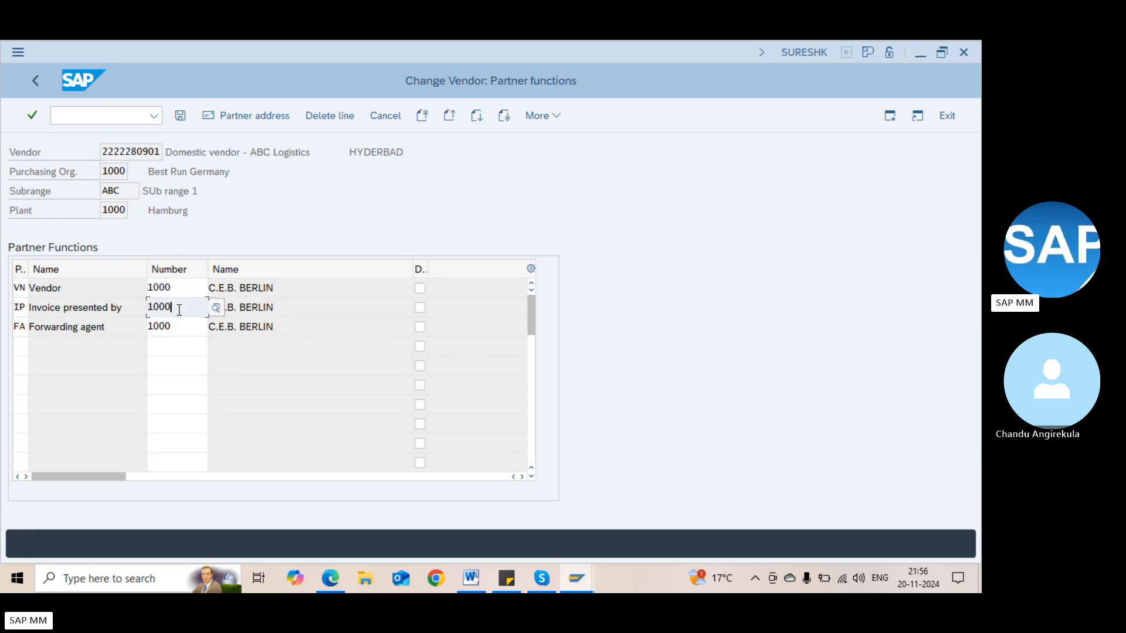
key("BackSpace")
key("BackSpace")
key("BackSpace")
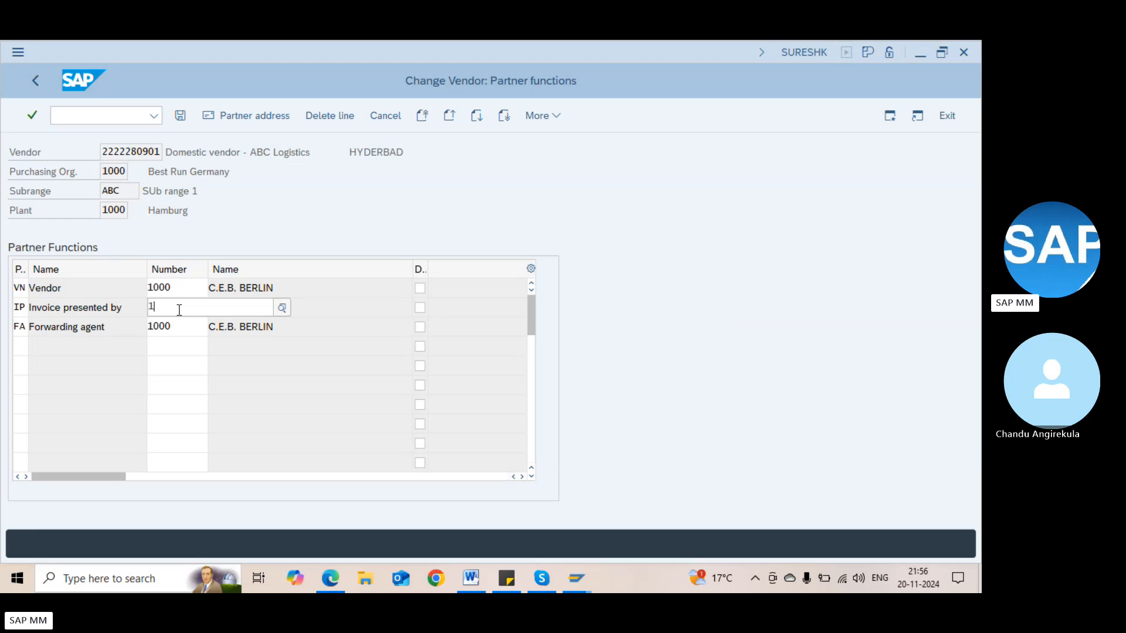
type("1100")
key("BackSpace")
key("BackSpace")
key("BackSpace")
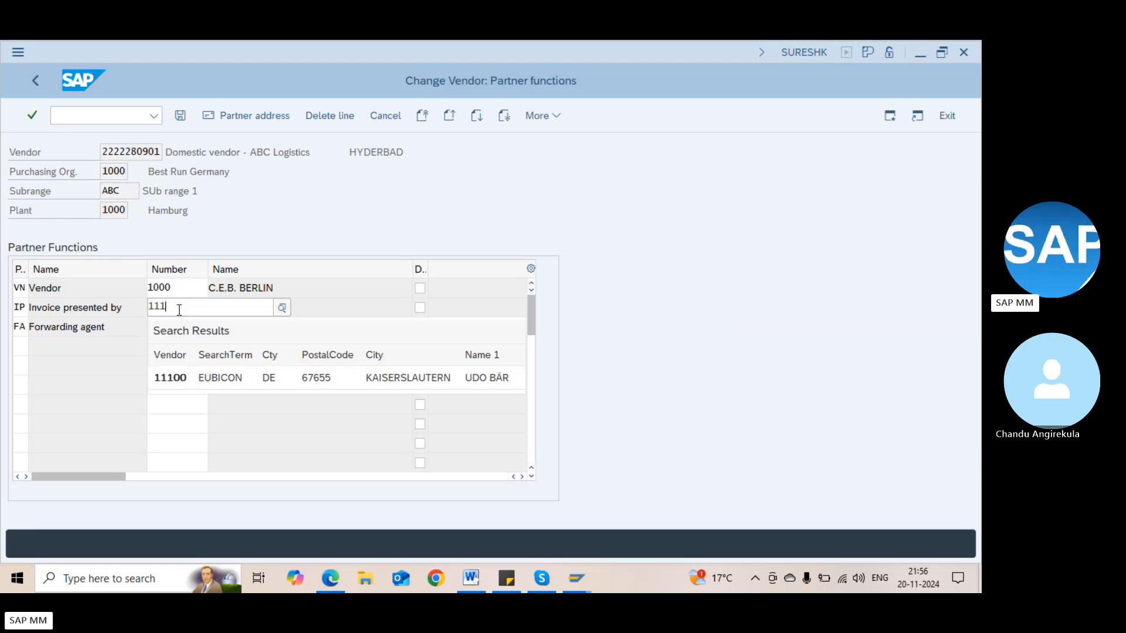
type("00")
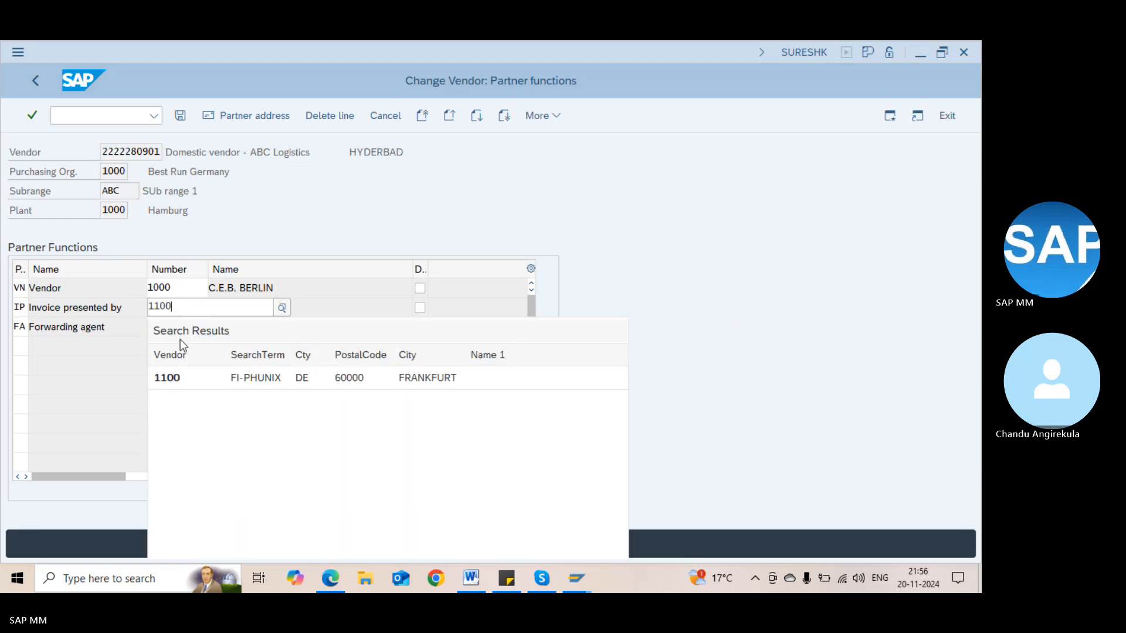
key("Return")
left_click(93, 307)
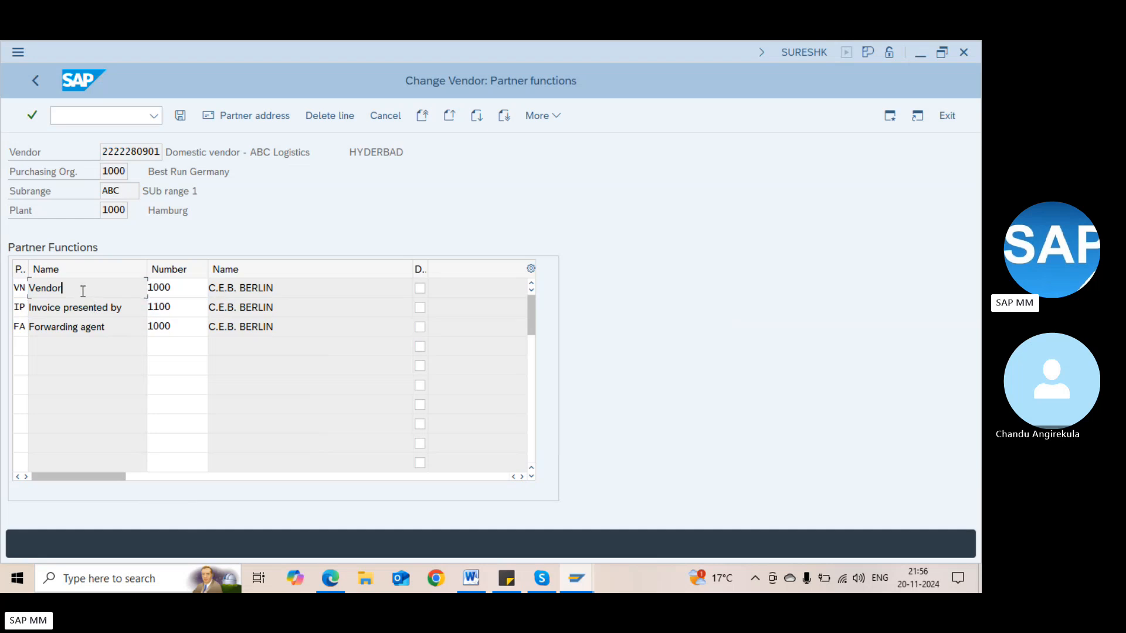
left_click(190, 335)
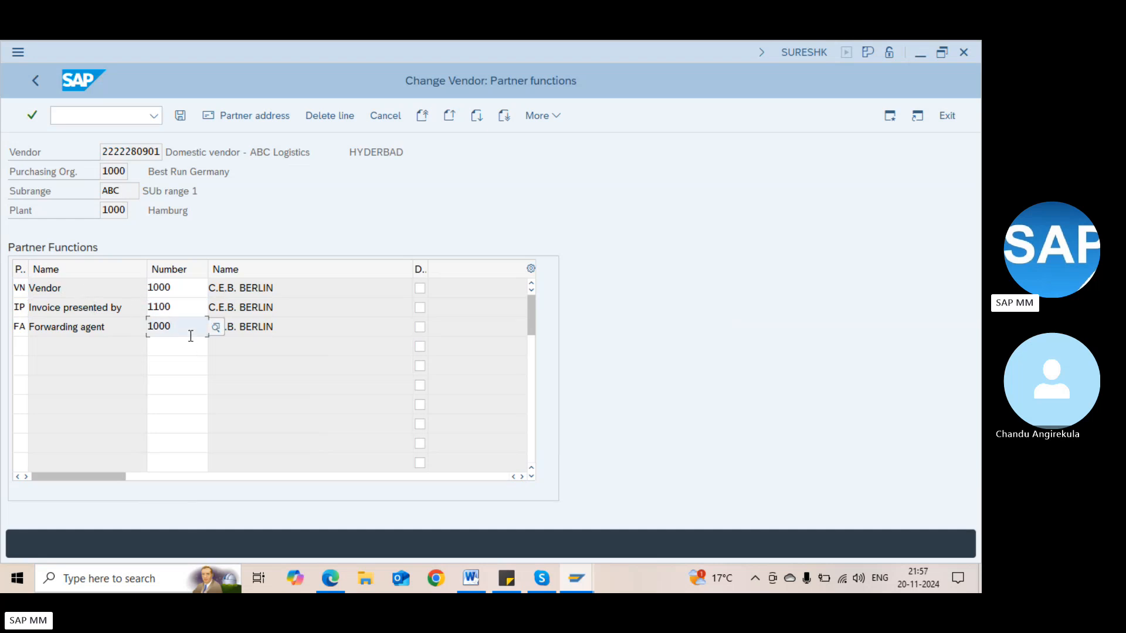
Set the Vendor partner number to 1000 and proceed to save
left_click(104, 152)
key("shift+Right")
key("shift+Right")
key("shift+Right")
key("shift+Right")
key("shift+Right")
key("shift+Right")
key("shift+Right")
key("shift+Right")
key("shift+Right")
key("shift+Right")
key("ctrl+c")
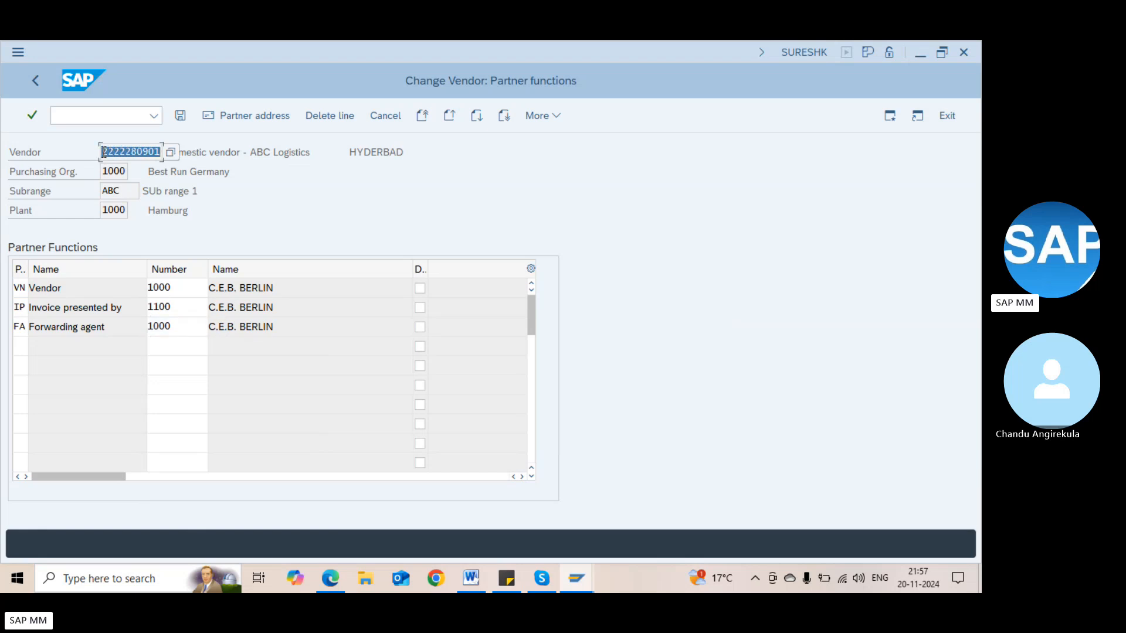
left_click(103, 152)
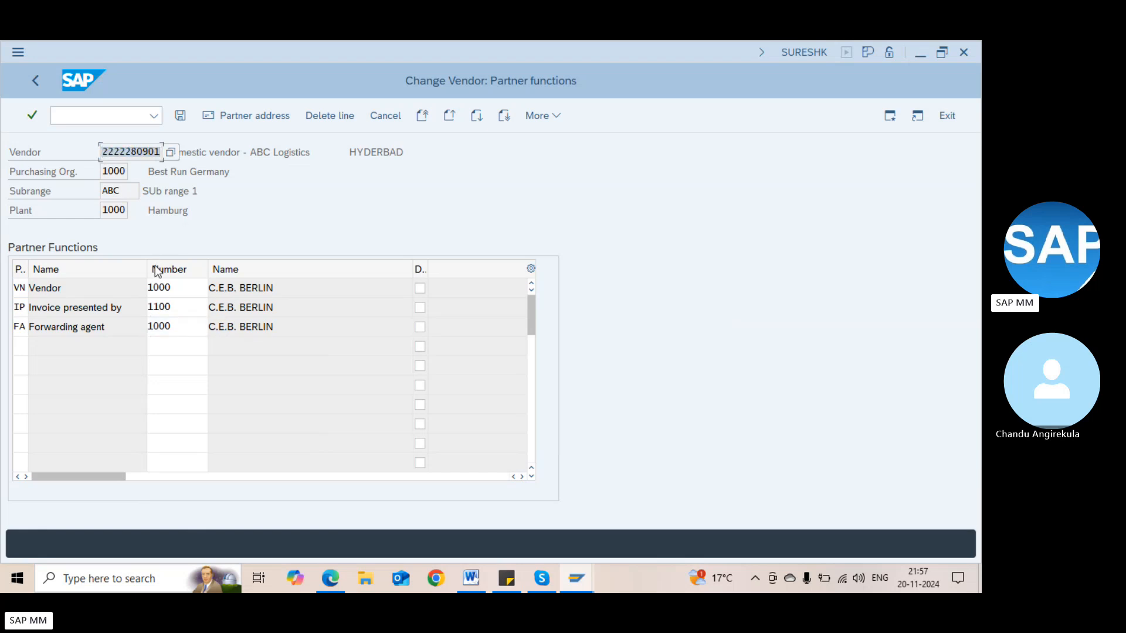
left_click(173, 286)
key("BackSpace")
key("BackSpace")
key("BackSpace")
key("BackSpace")
key("ctrl+v")
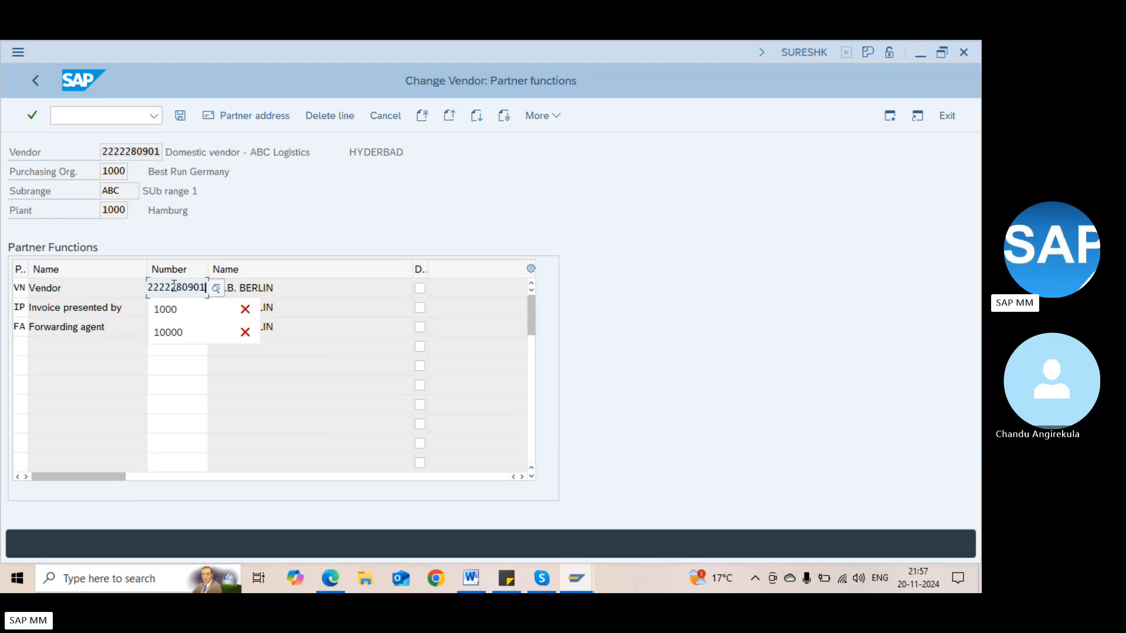
key("Return")
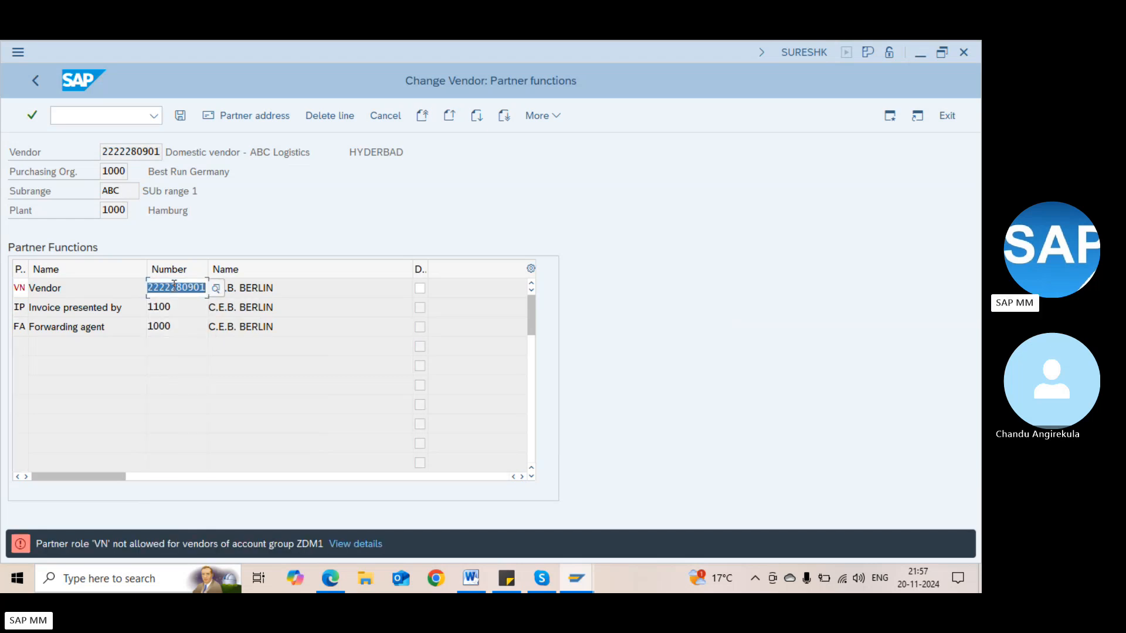
key("BackSpace")
type("1000")
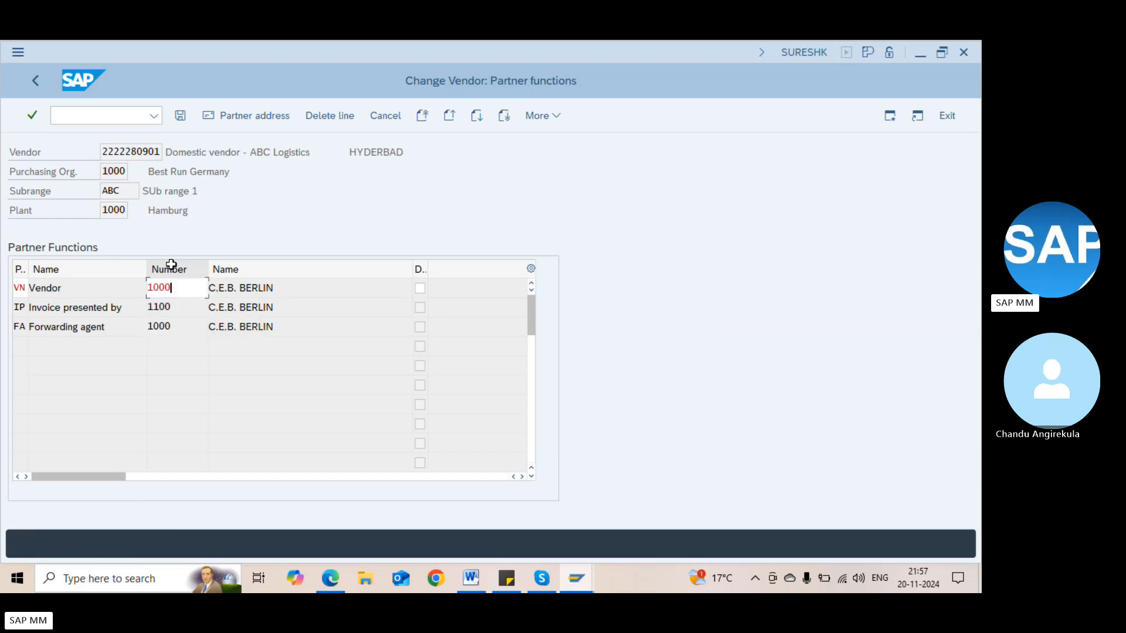
key("Return")
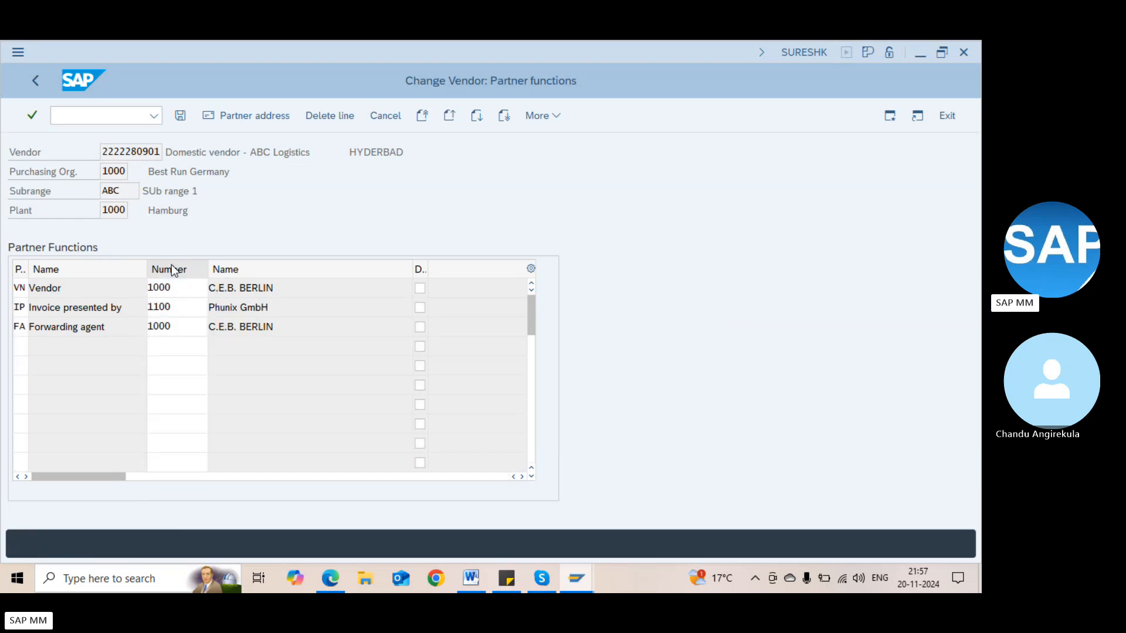
key("Return")
Confirm the save, then step through address and purchasing data to the Different data overview
left_click(230, 403)
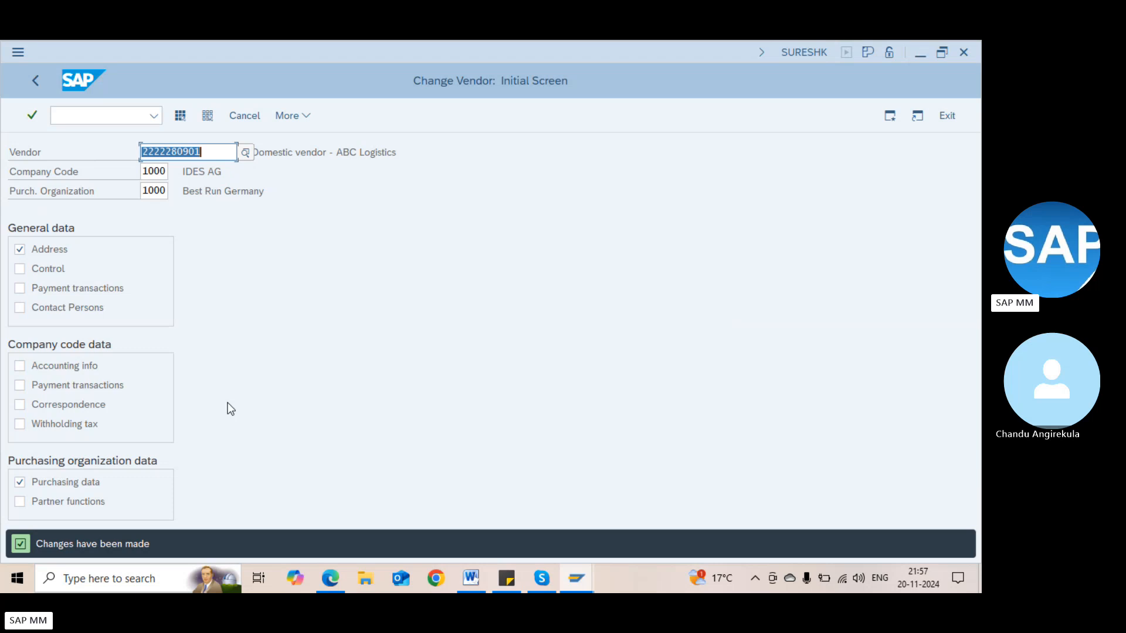
key("Return")
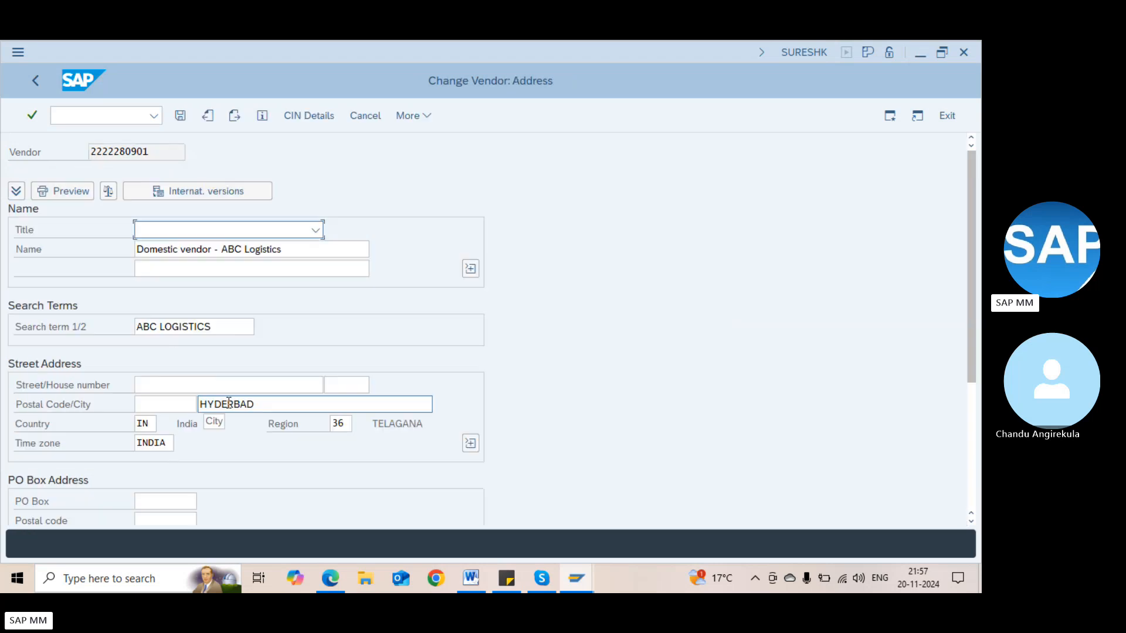
key("Return")
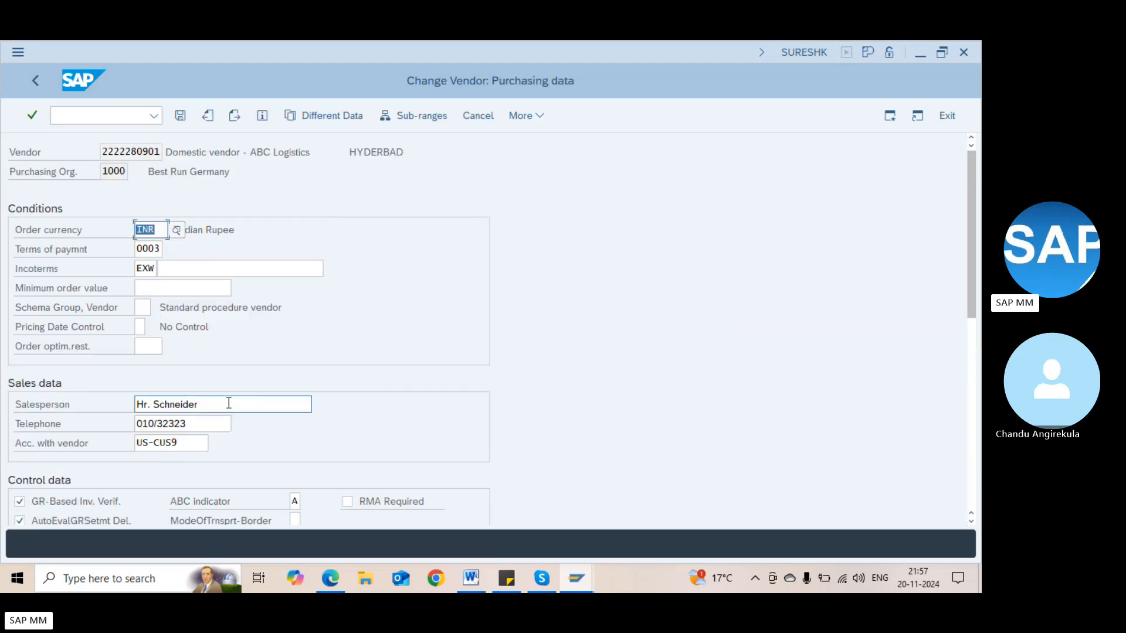
left_click(305, 112)
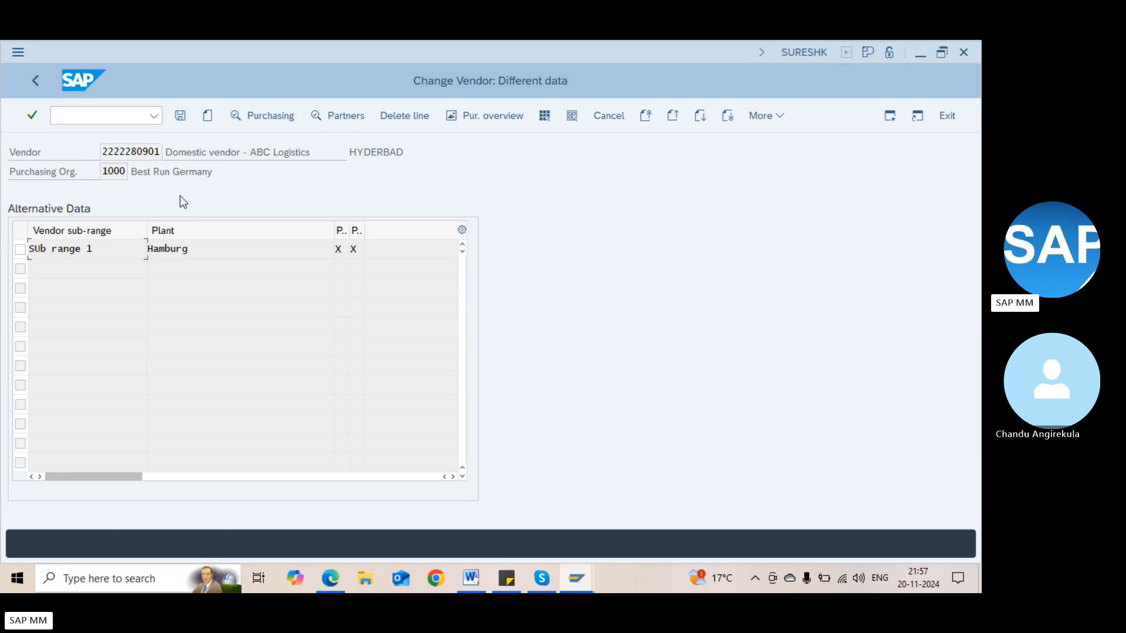
Create different data for sub-range DEF (Sub range 2) at plant 1000
left_click(208, 116)
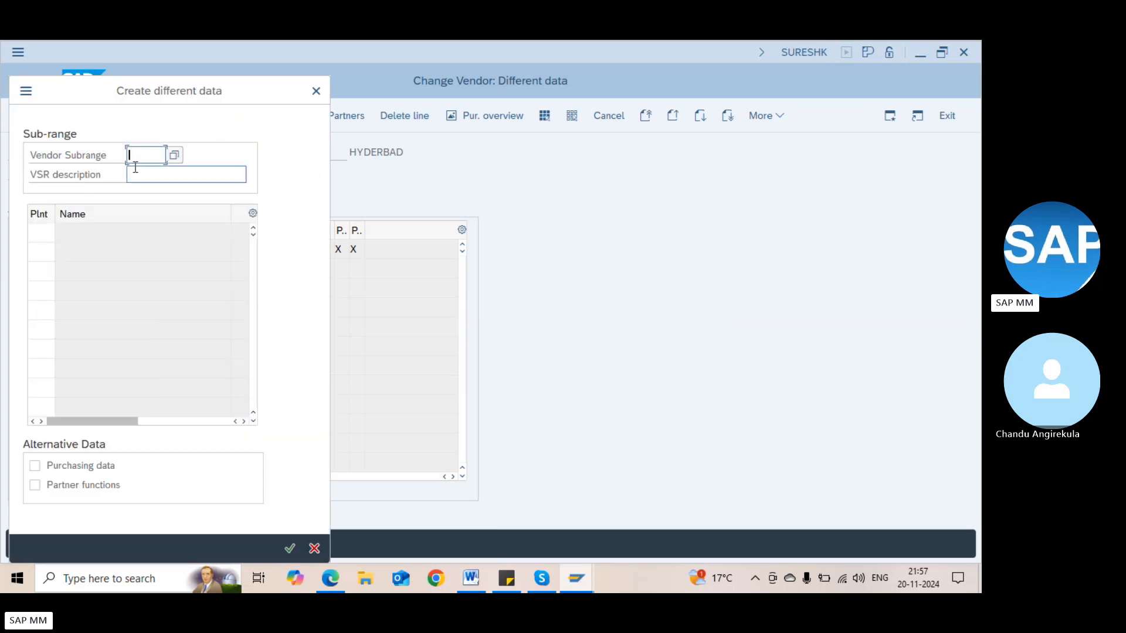
left_click(174, 160)
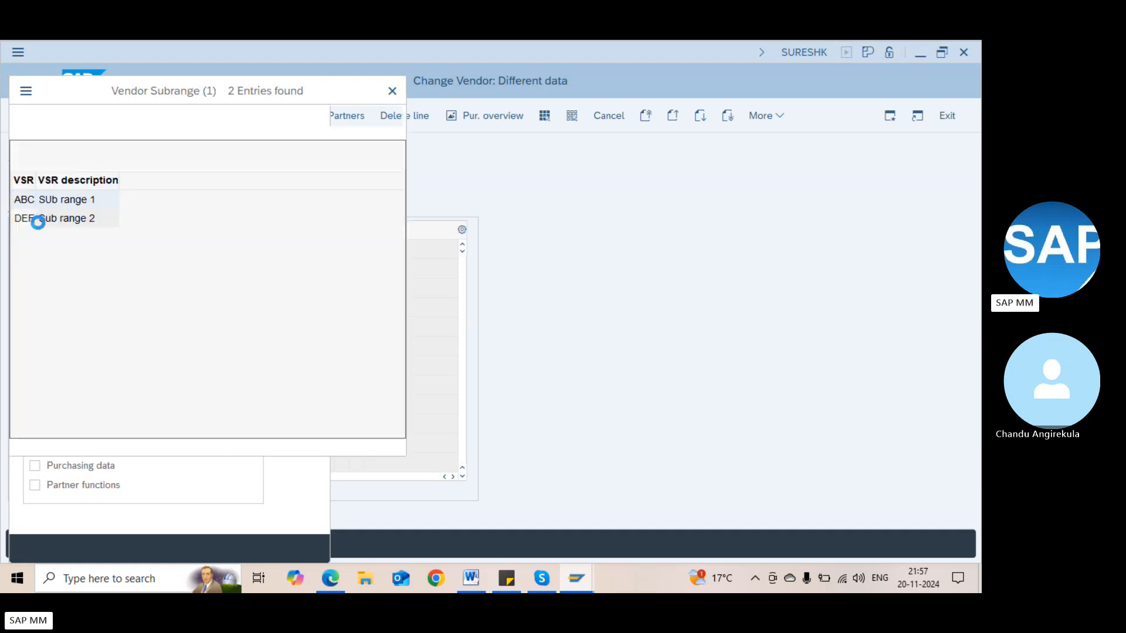
double_click(27, 223)
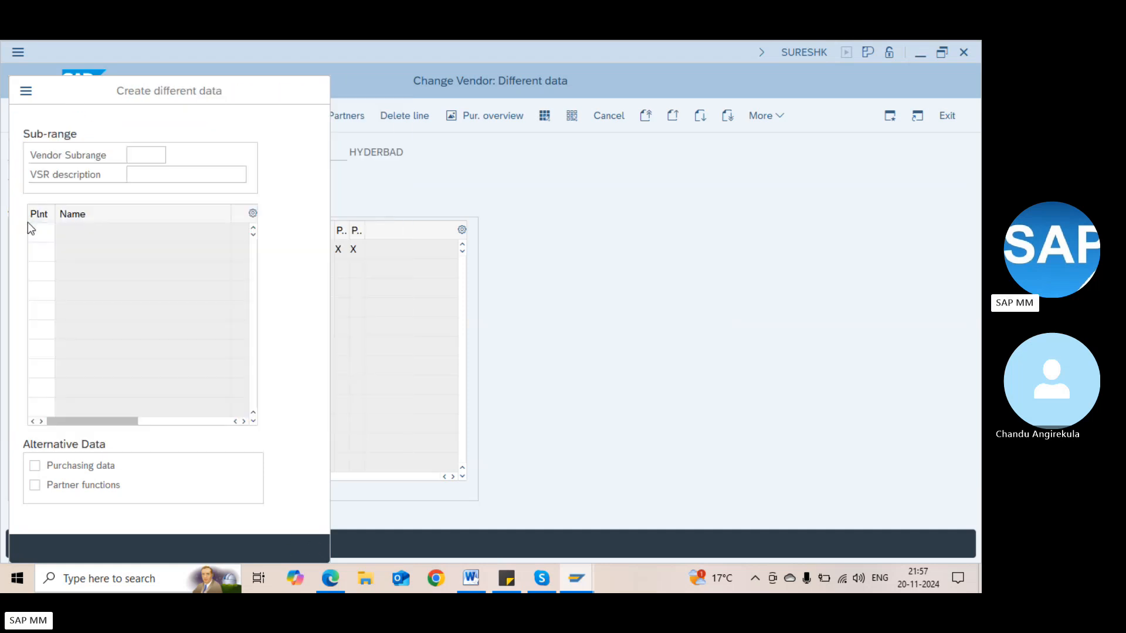
left_click(39, 232)
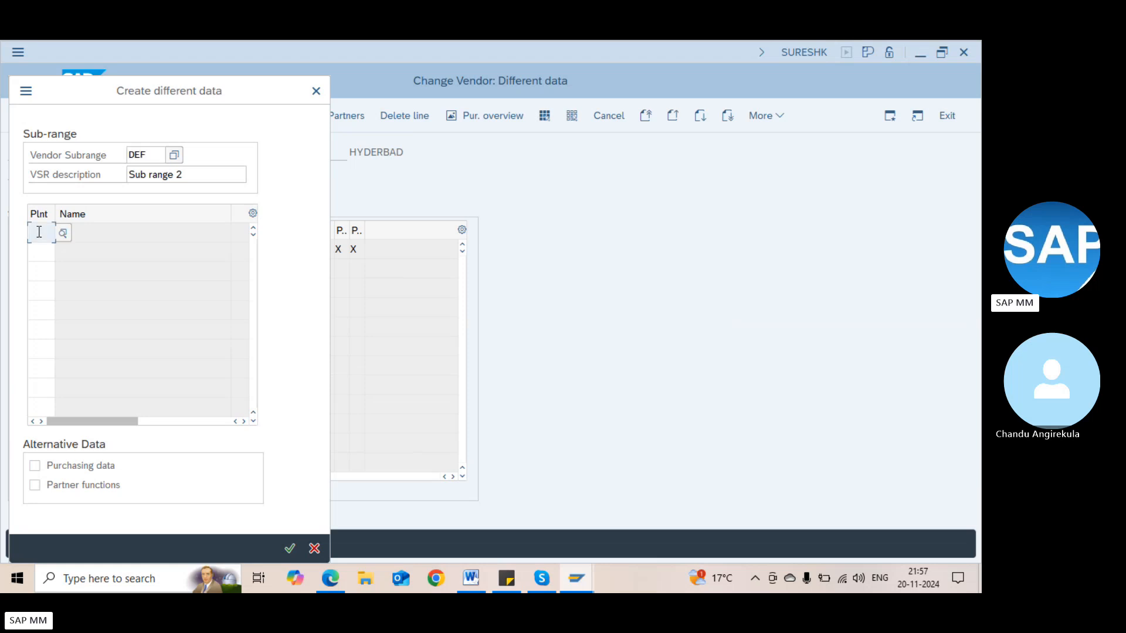
type("A")
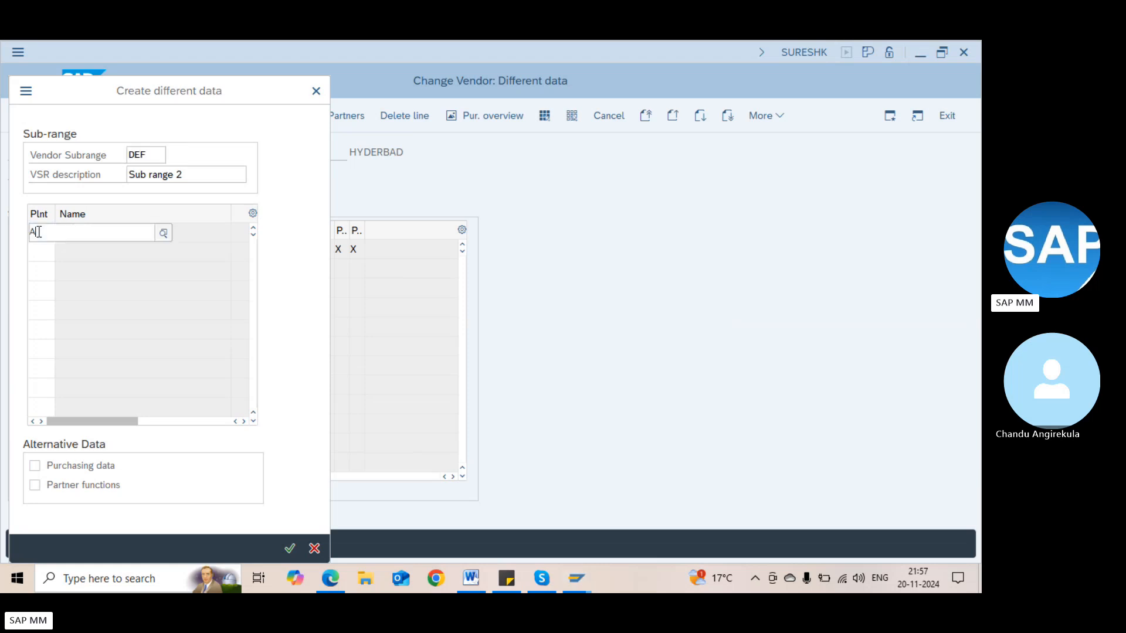
type("ED")
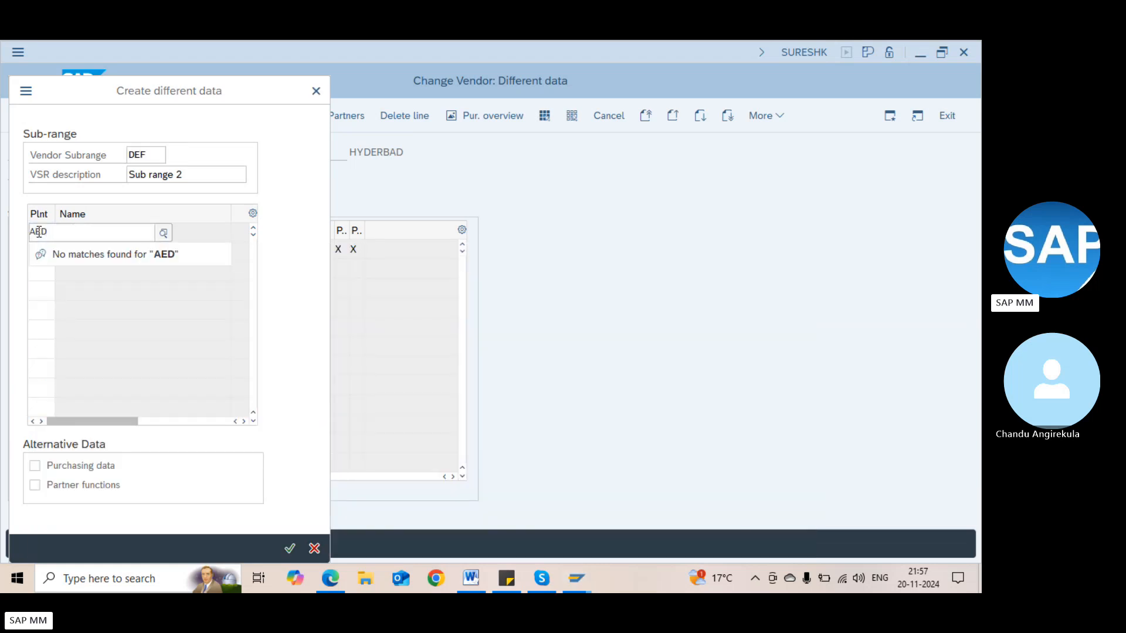
key("BackSpace")
key("BackSpace")
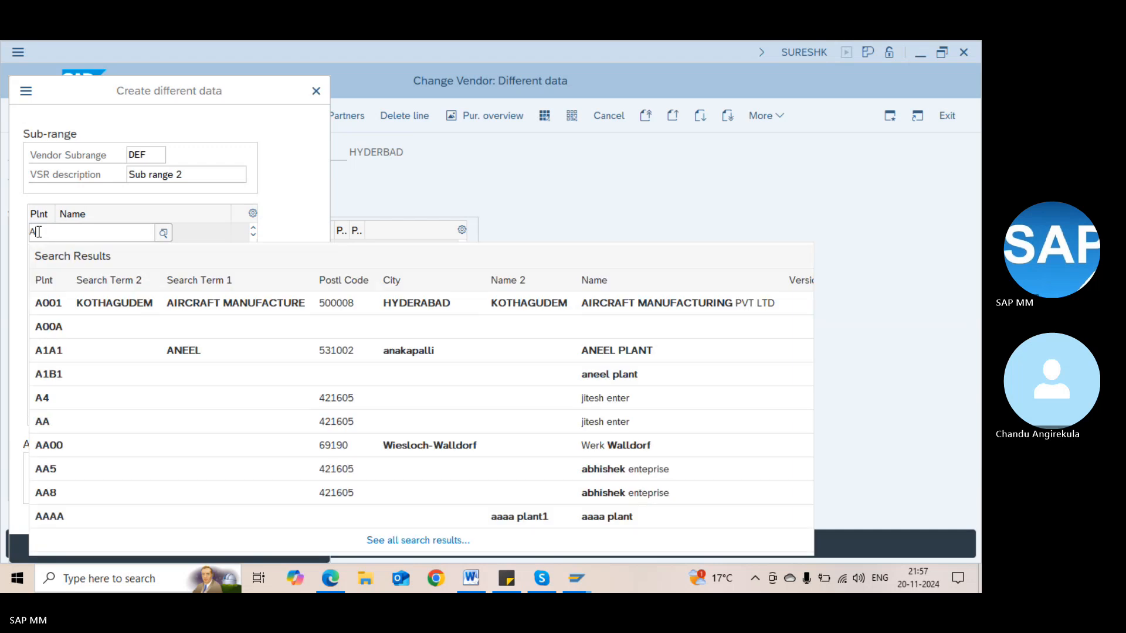
key("BackSpace")
type("1000")
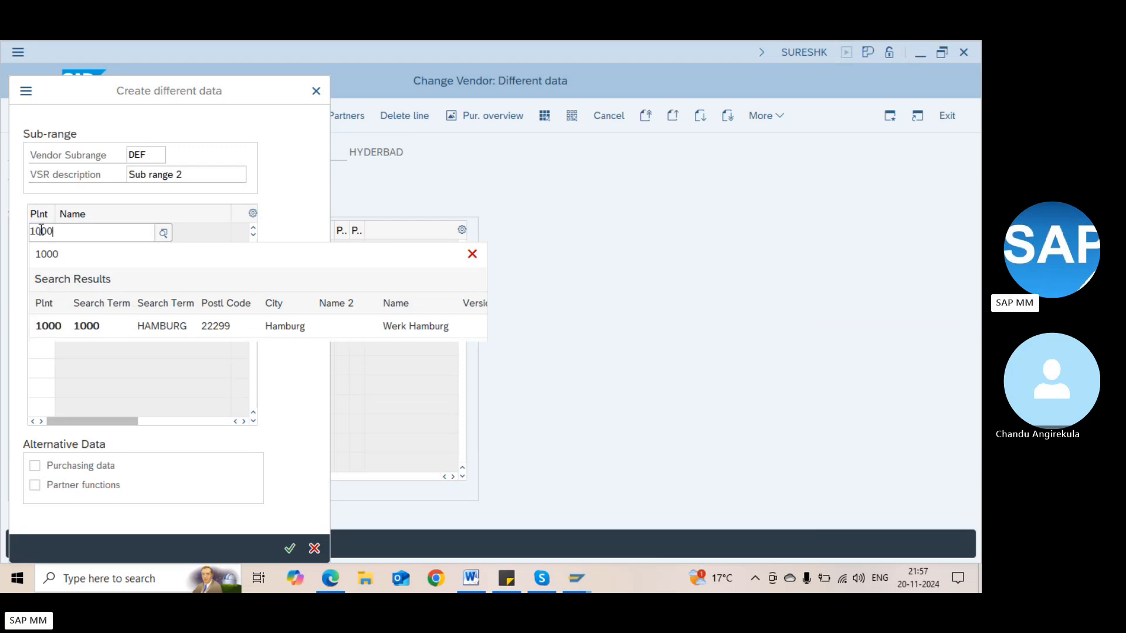
key("Return")
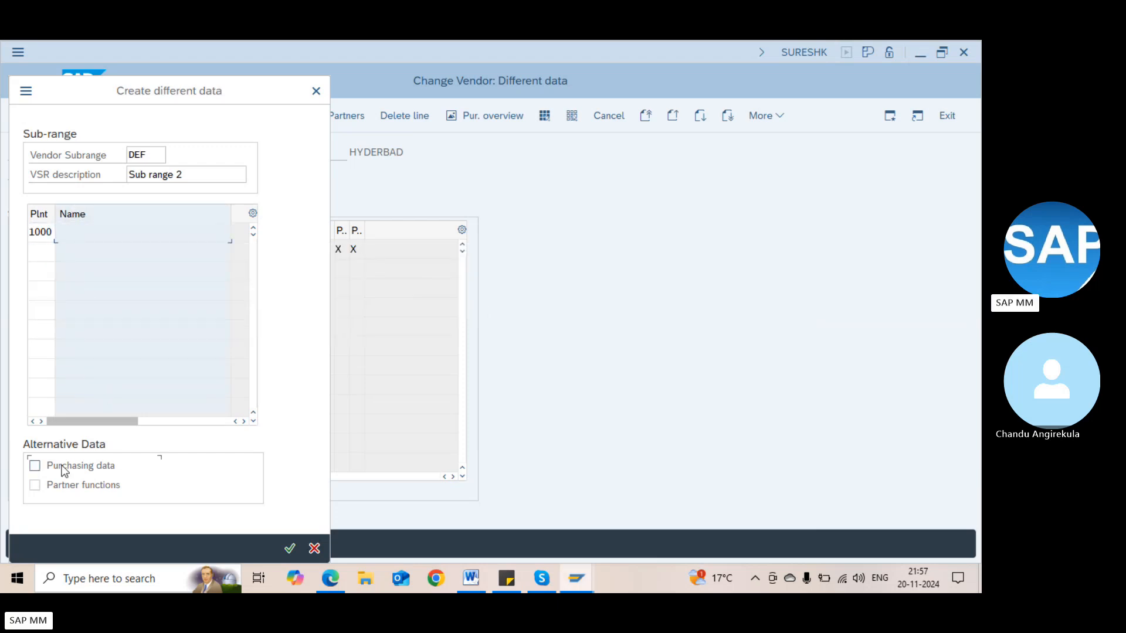
Replace sub-range DEF's order currency INR with EUR
key("Return")
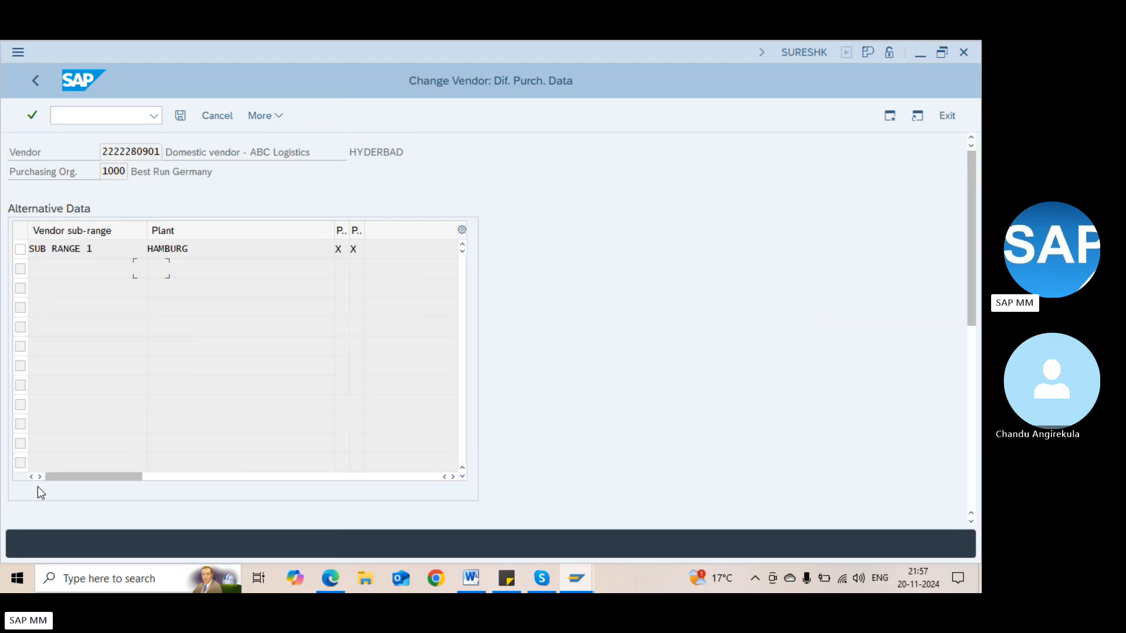
left_click(159, 272)
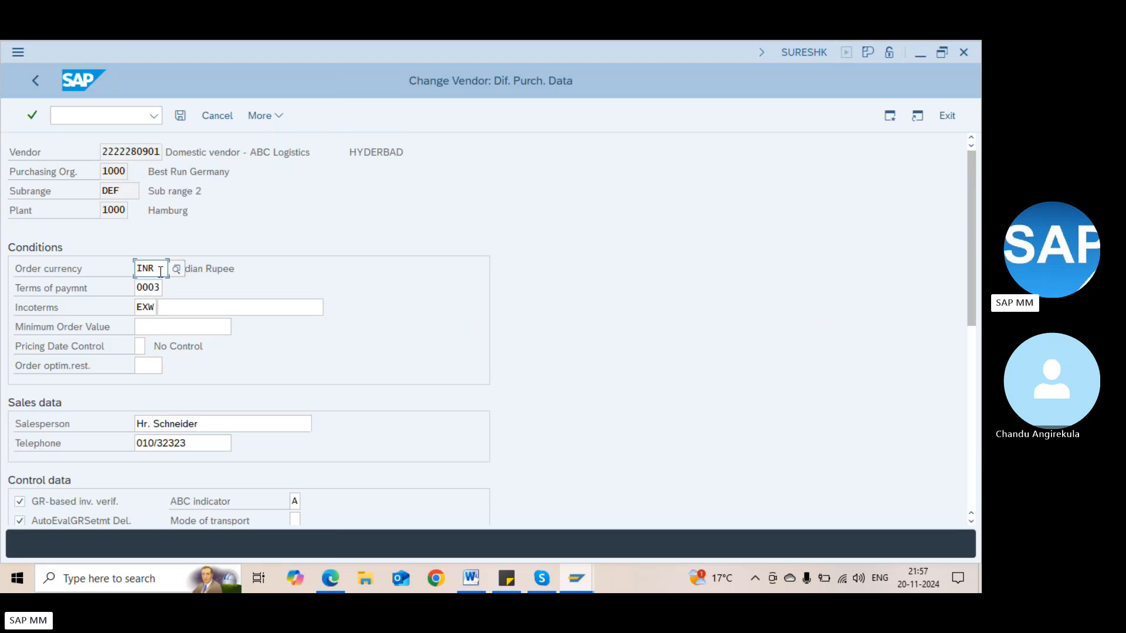
key("BackSpace")
key("BackSpace")
key("BackSpace")
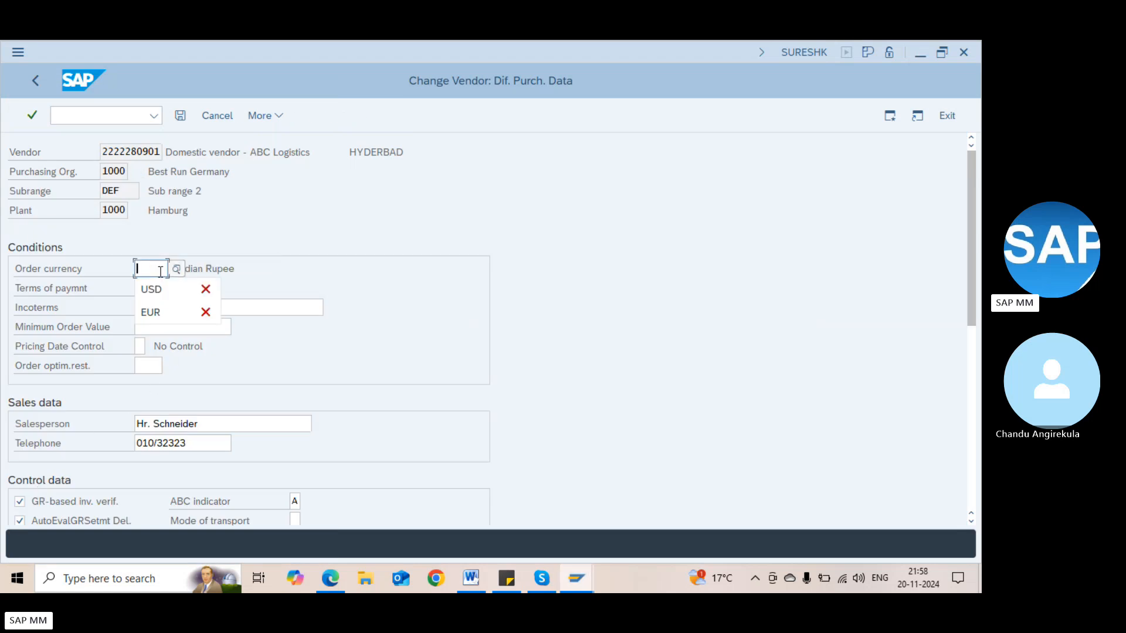
type("EUR")
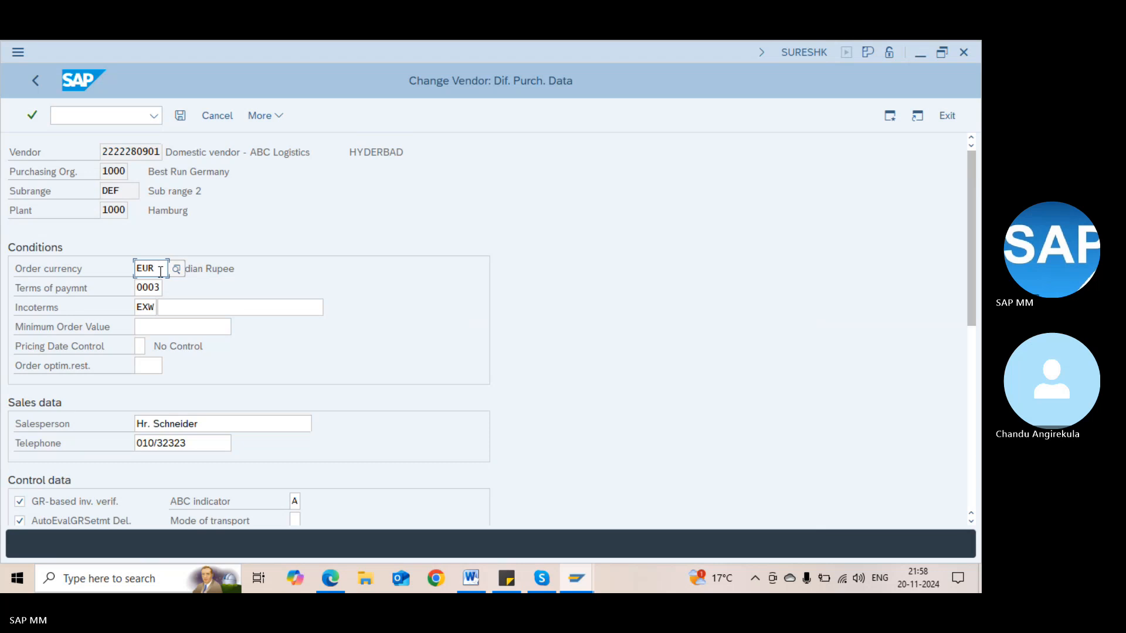
Set the Vendor and Invoice presented by partners for sub-range DEF to 1000
key("Return")
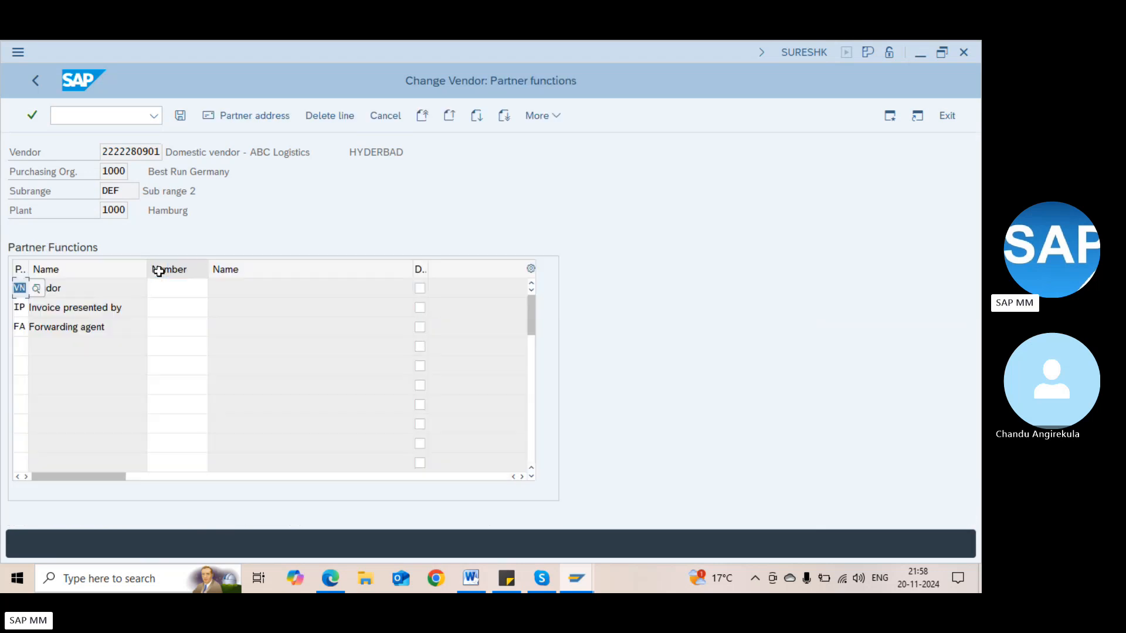
left_click(163, 288)
type("1")
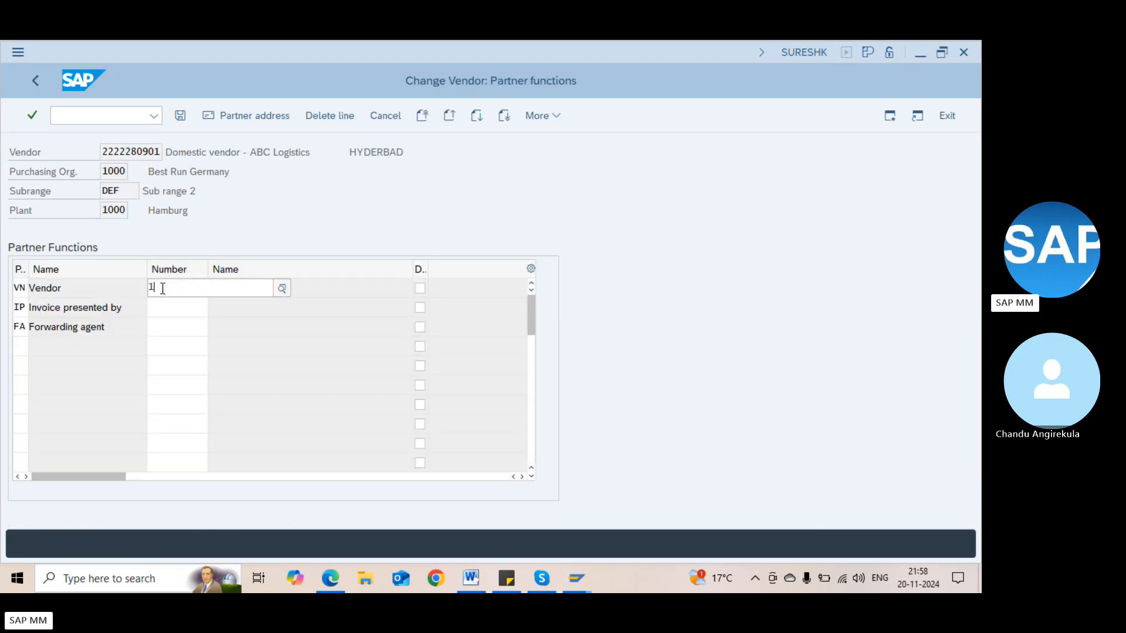
type("100")
key("Return")
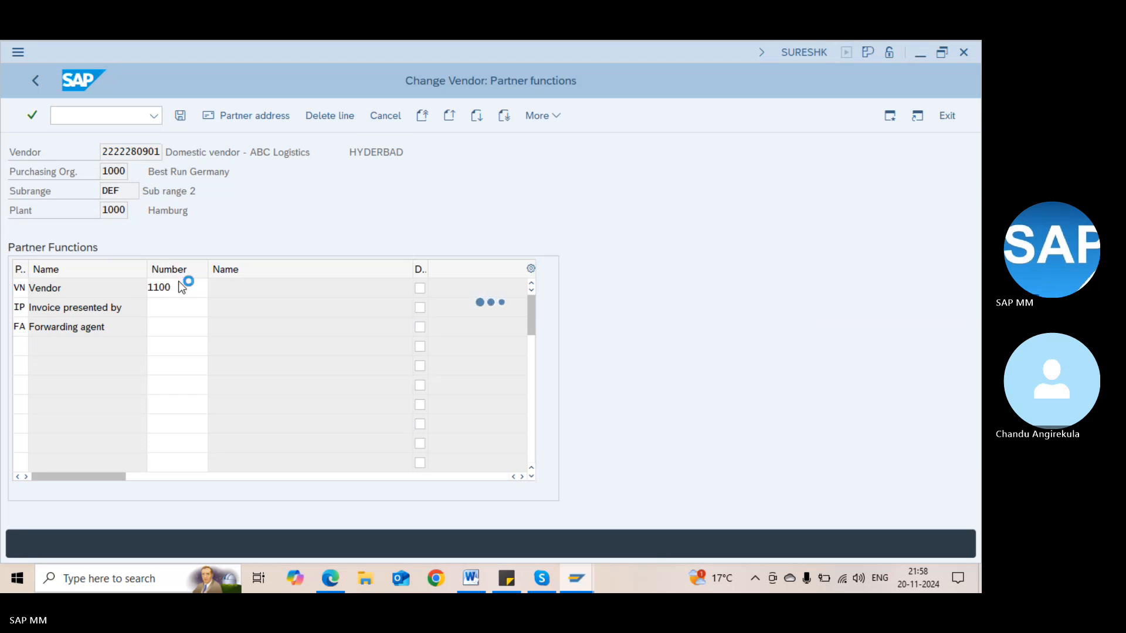
left_click(175, 301)
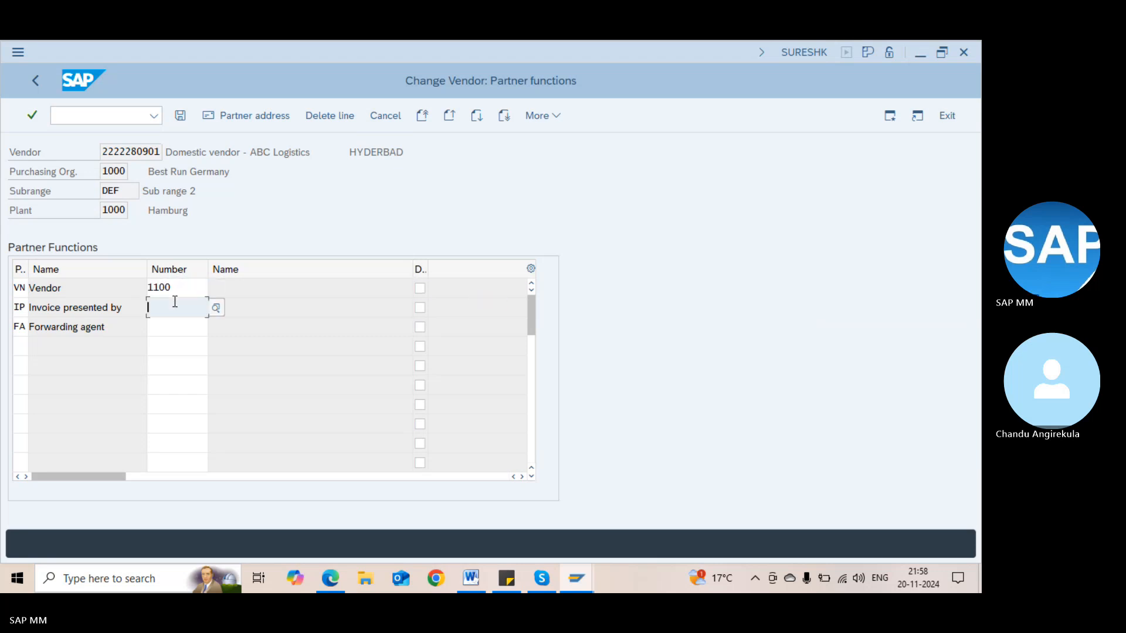
type("1000")
key("Return")
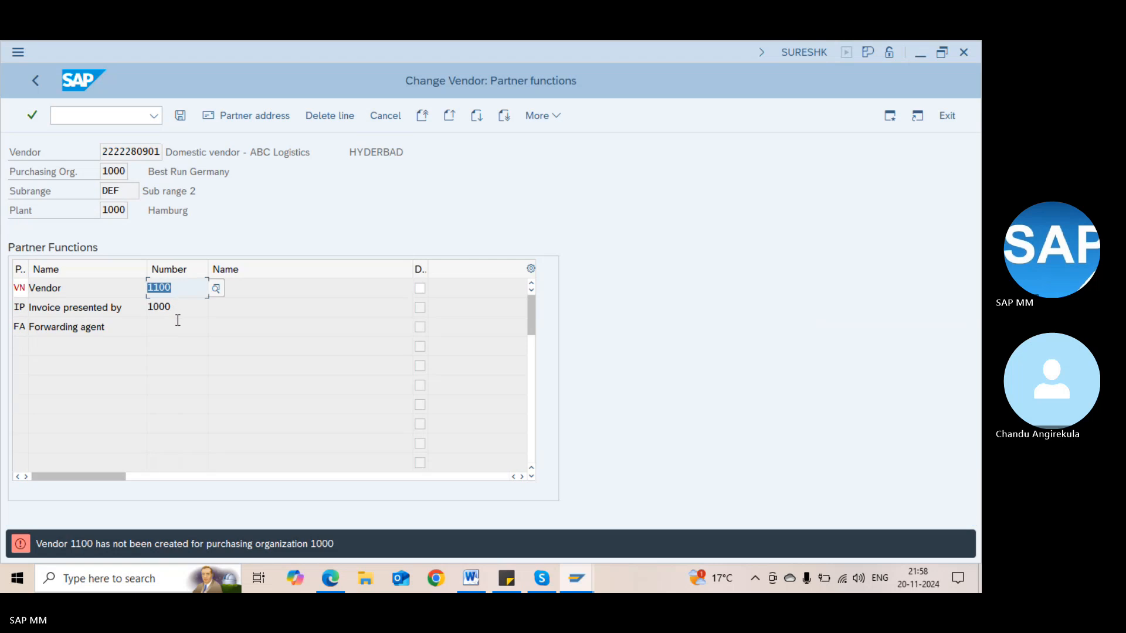
type("1--")
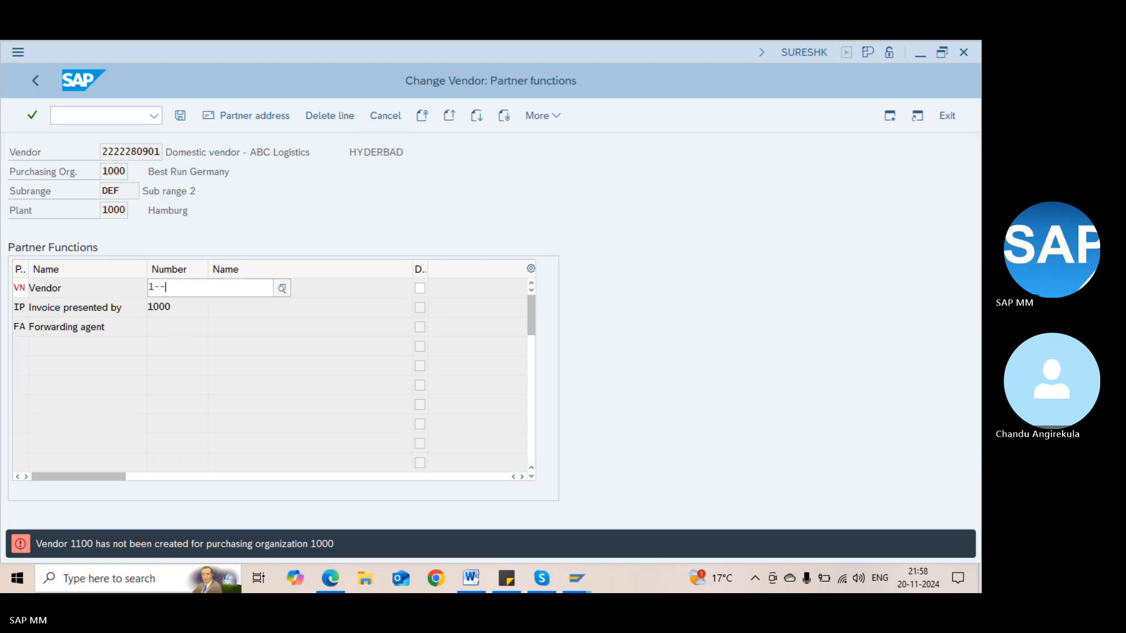
key("BackSpace")
type("000")
key("Return")
Add Forwarding agent FA with partner 1000, validate the partners, and save
left_click(178, 323)
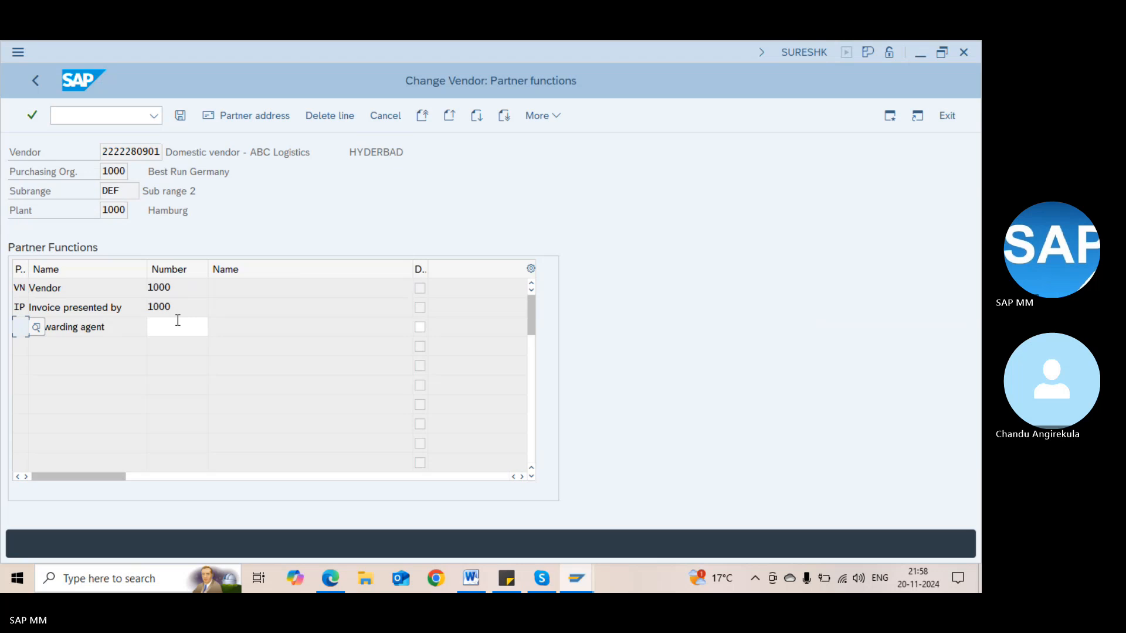
type("FA")
key("Tab")
type("1")
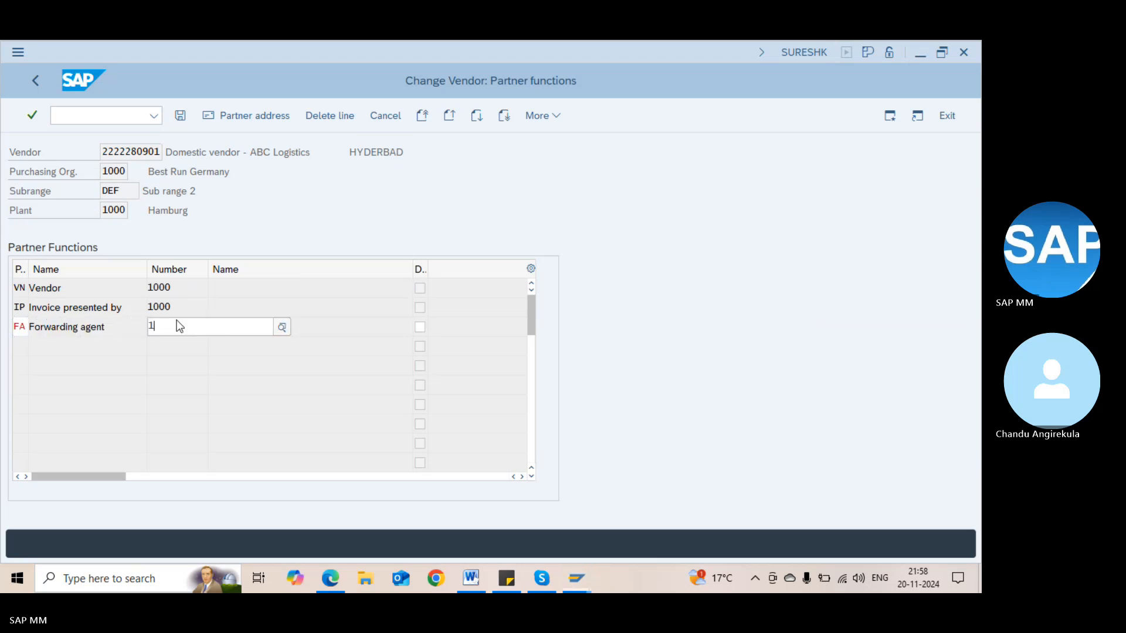
type("000")
key("Return")
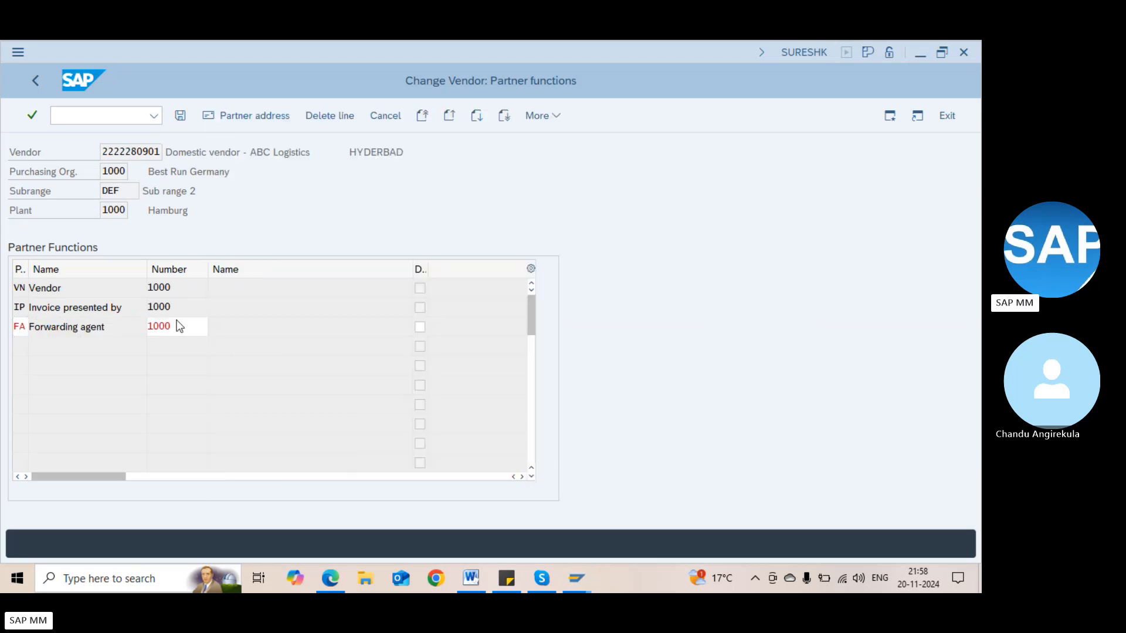
key("Return")
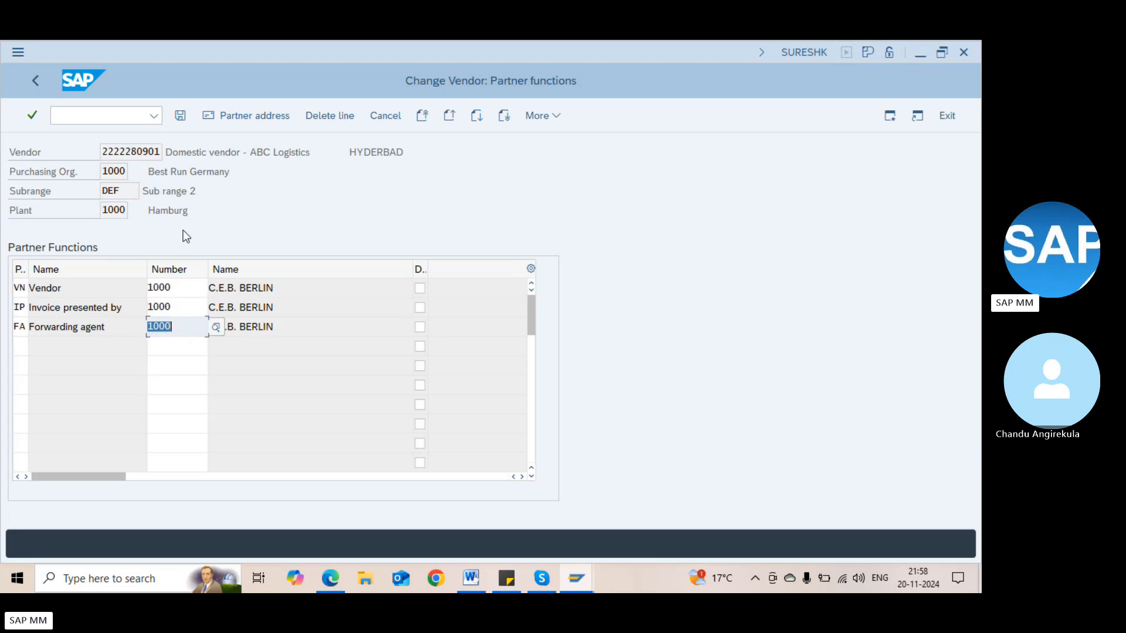
left_click(180, 115)
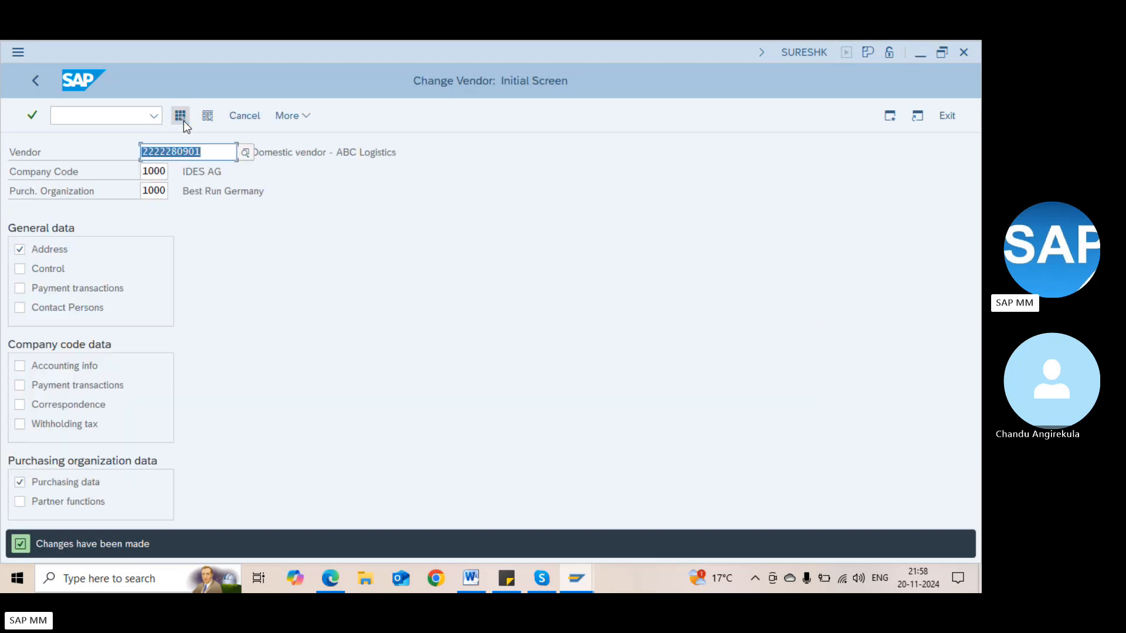
left_click(204, 152)
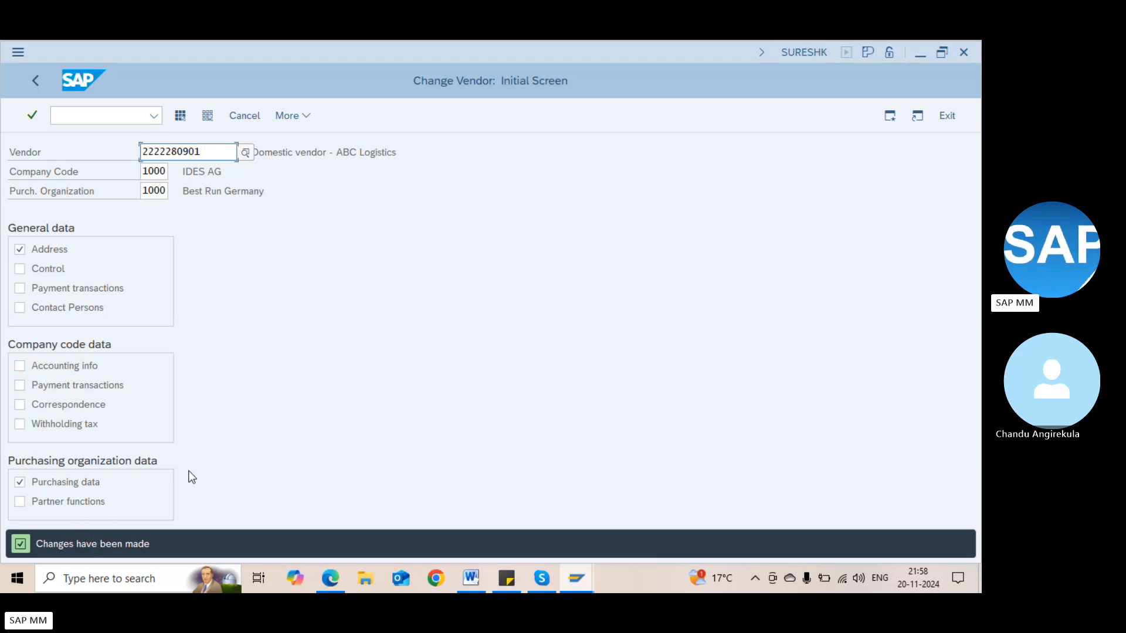
key("Return")
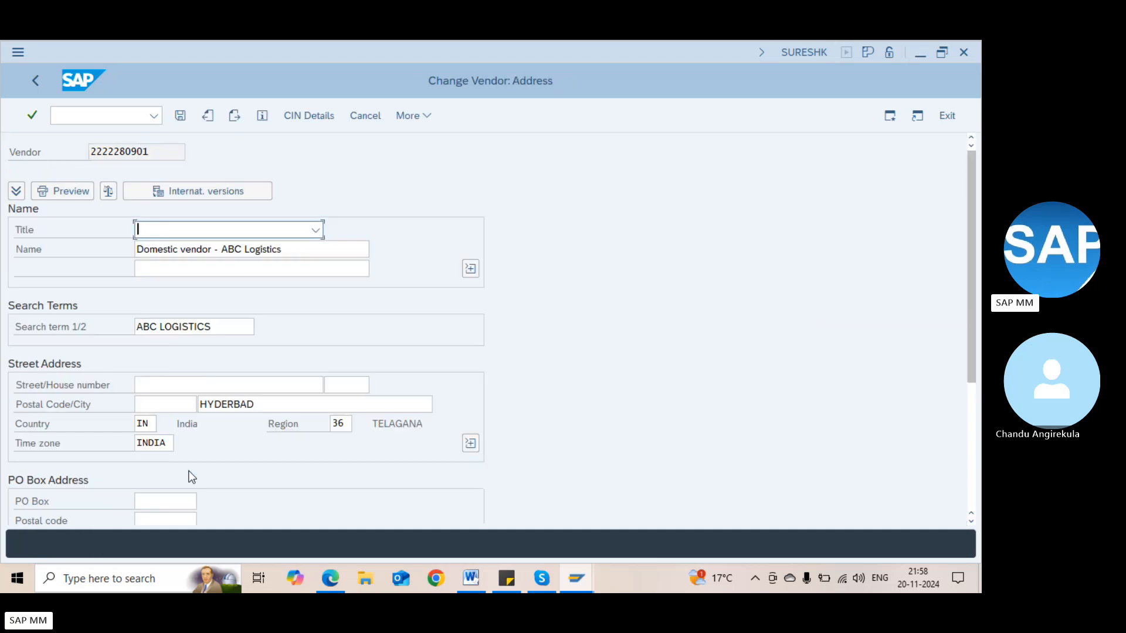
left_click(278, 351)
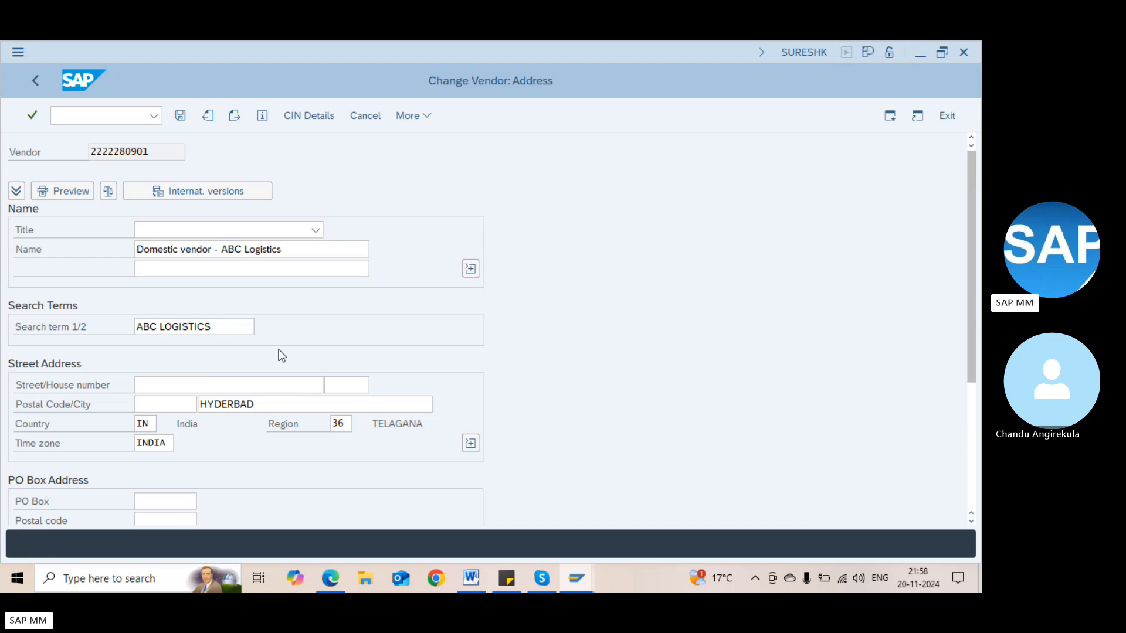
key("Return")
left_click(148, 228)
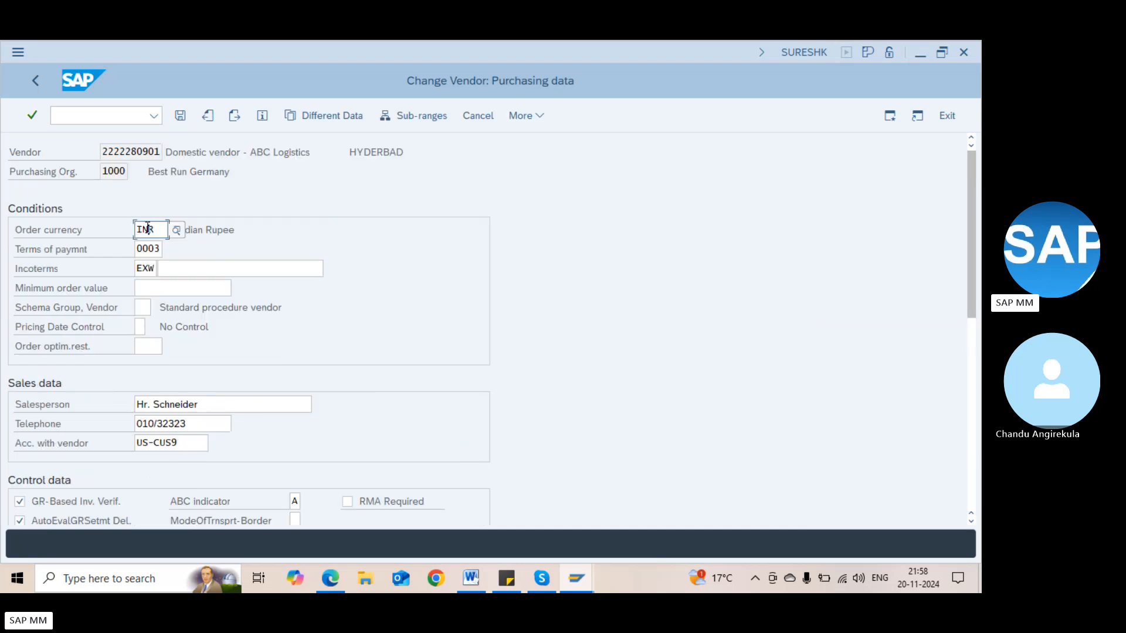
left_click(404, 122)
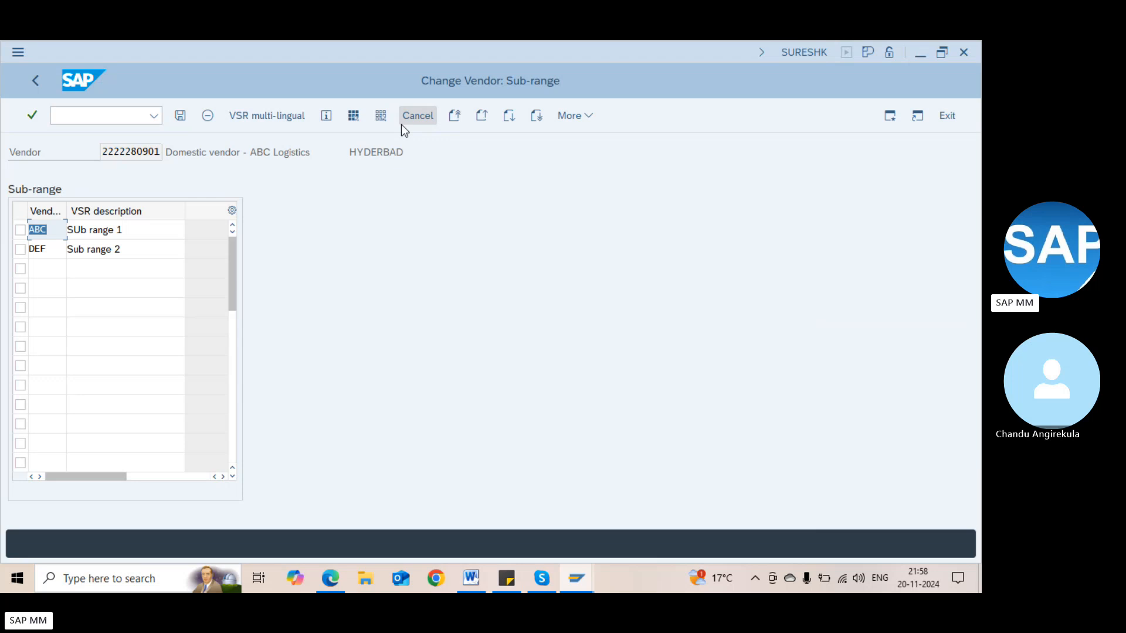
left_click(113, 230)
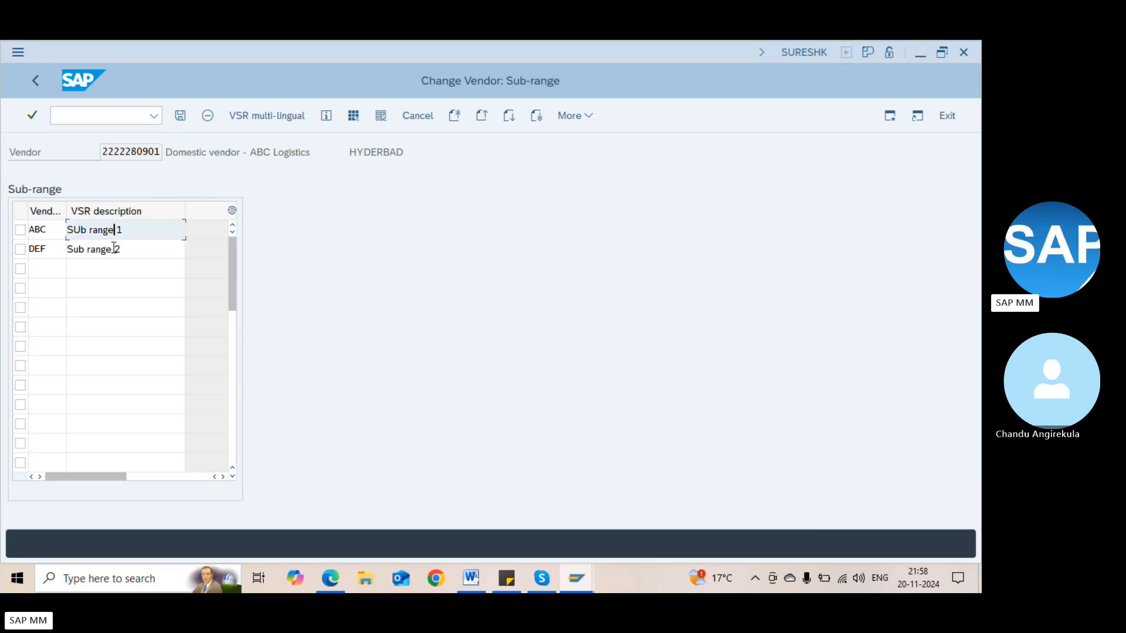
left_click(113, 251)
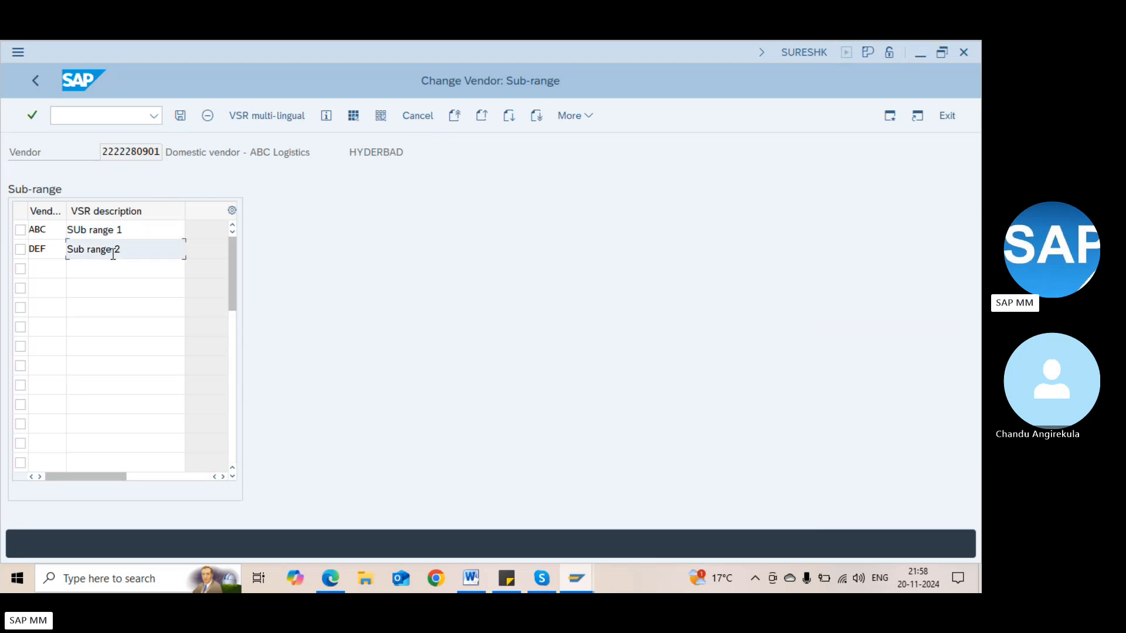
key("Return")
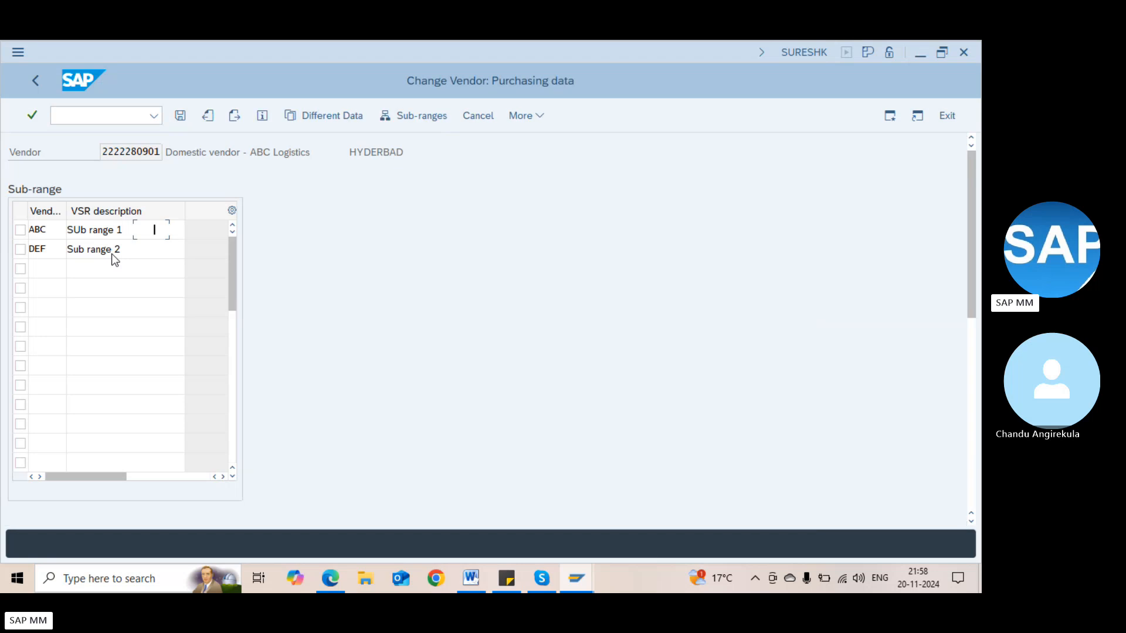
key("F3")
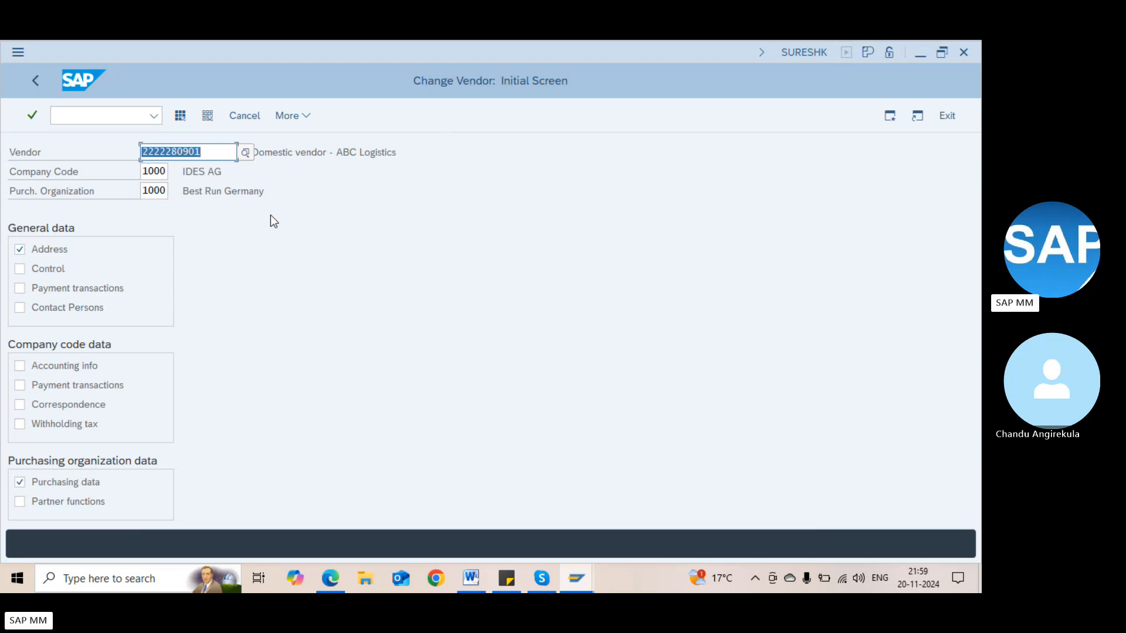
key("End")
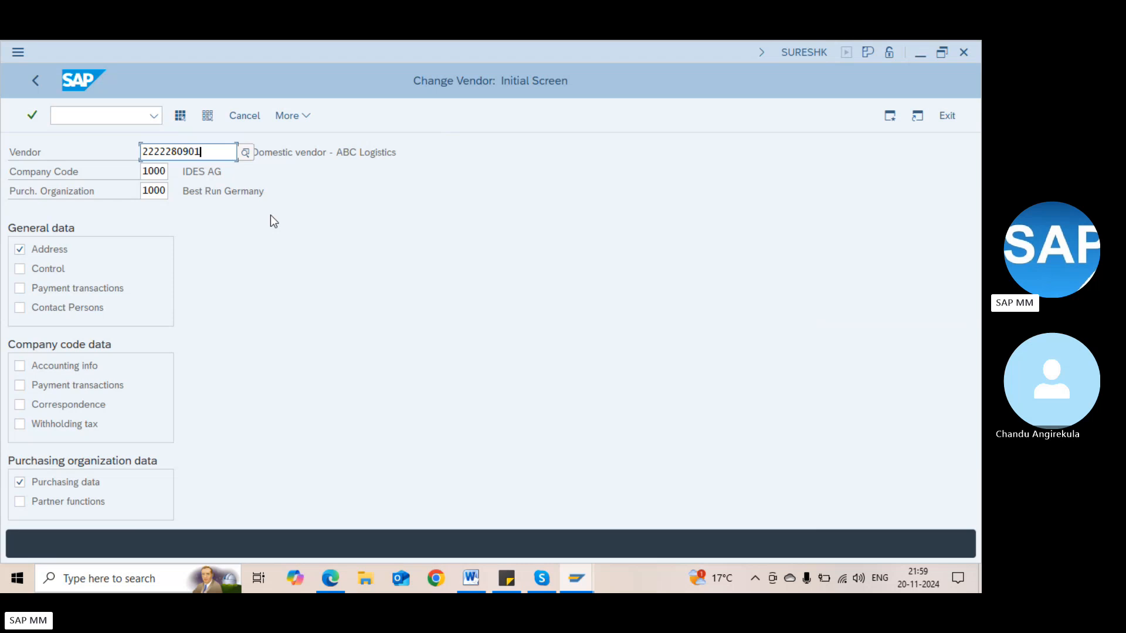
left_click(105, 110)
Start a new purchase order (/nme21n) for the pasted vendor, purchasing org 1000, group 000
type("/nme21n")
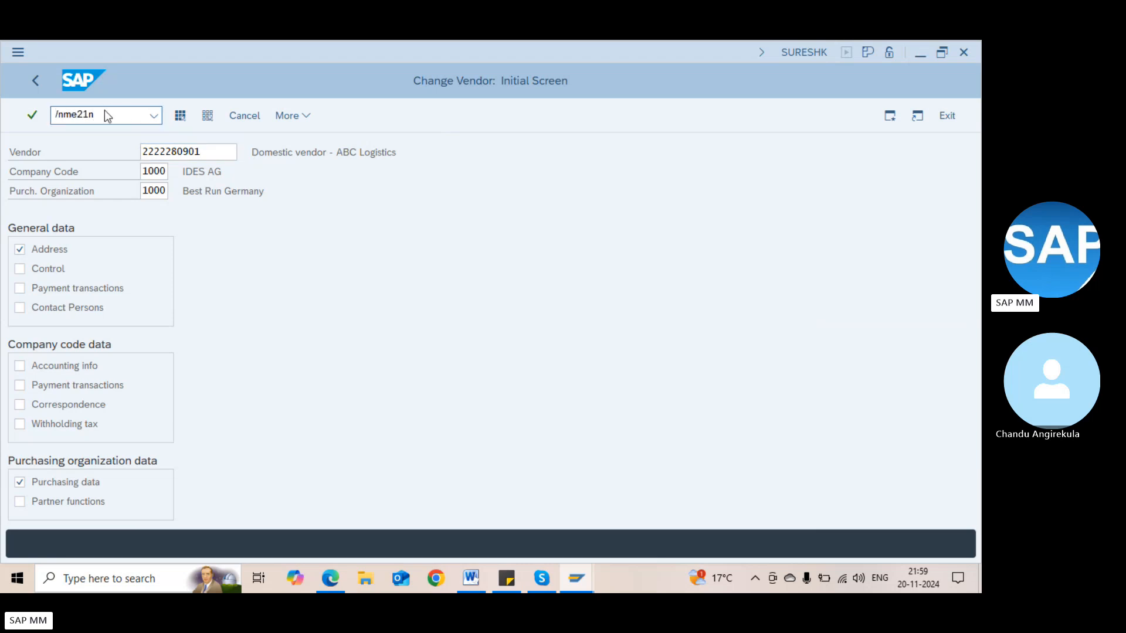
key("Return")
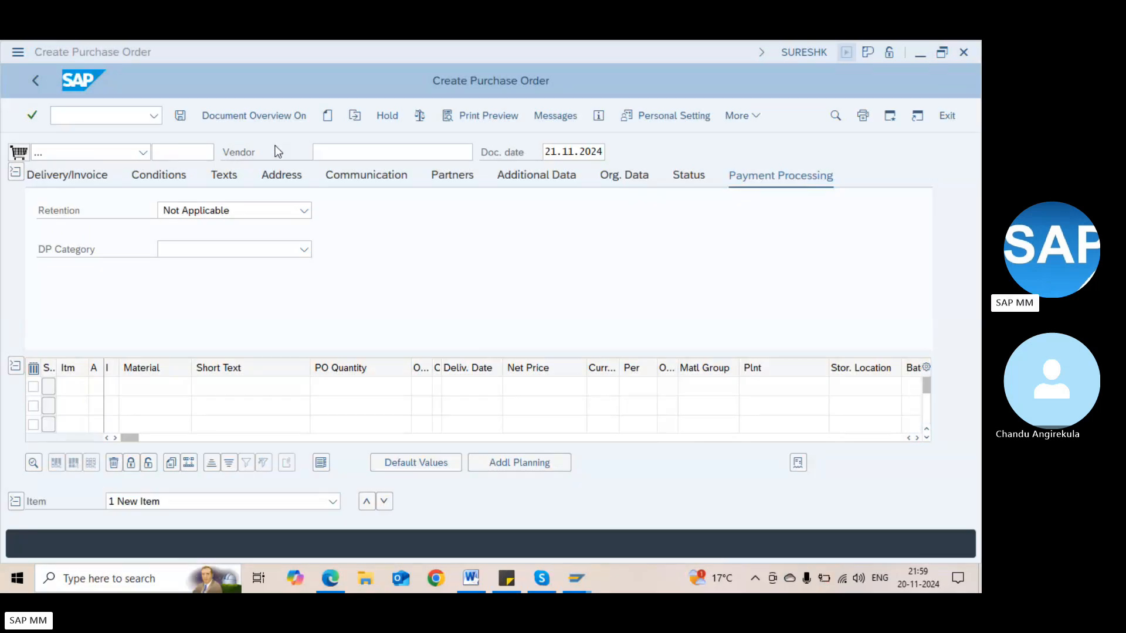
left_click(327, 153)
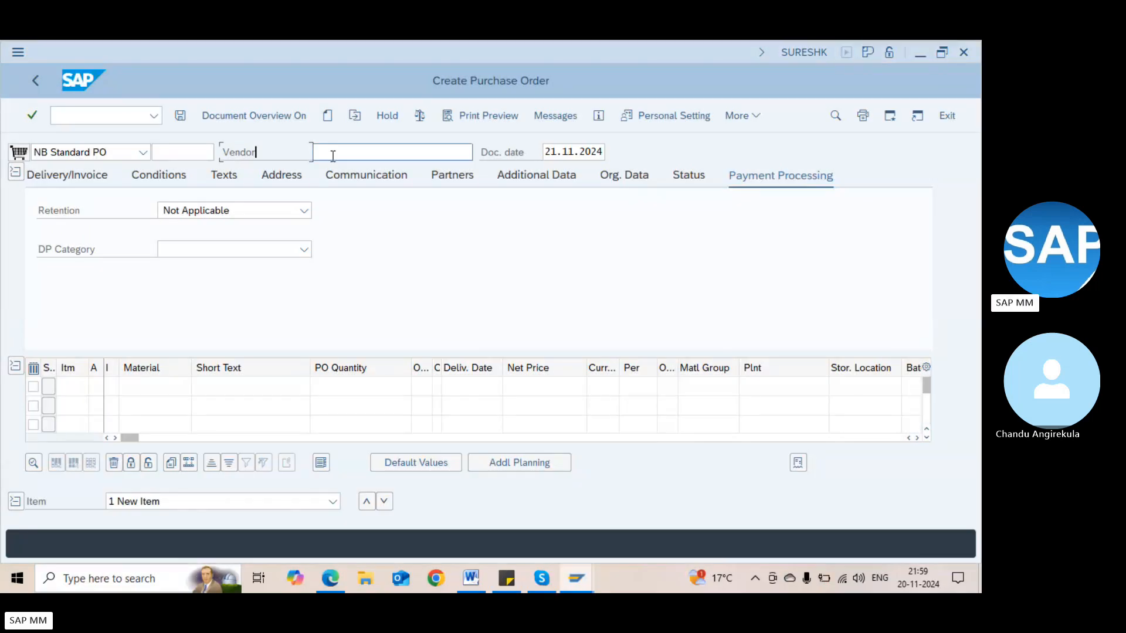
key("ctrl+v")
key("Return")
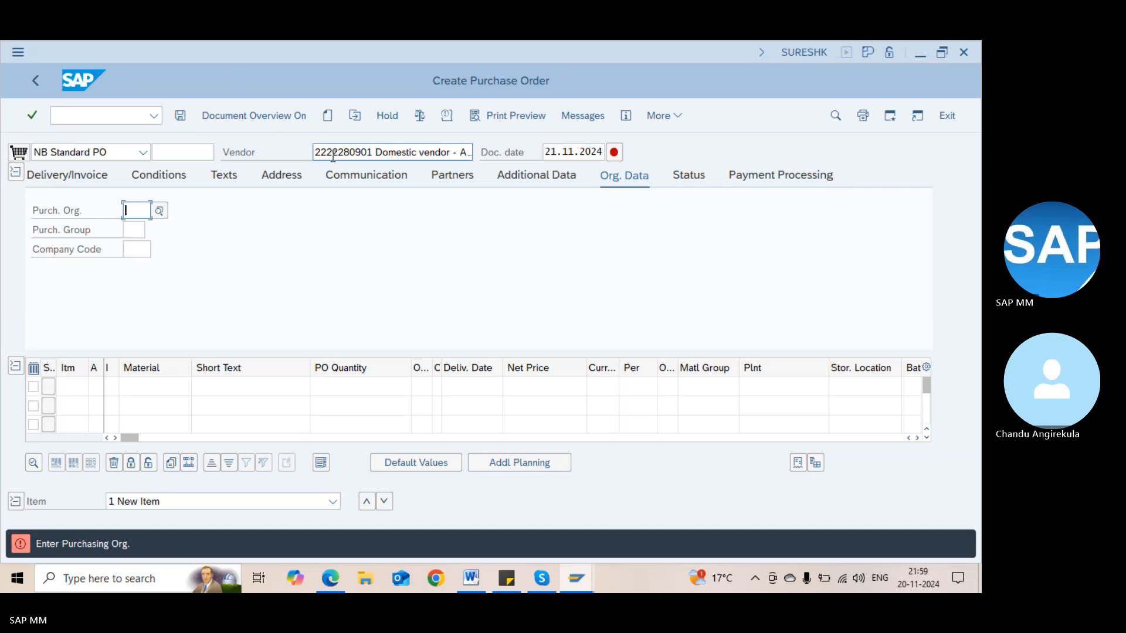
type("1000")
key("Return")
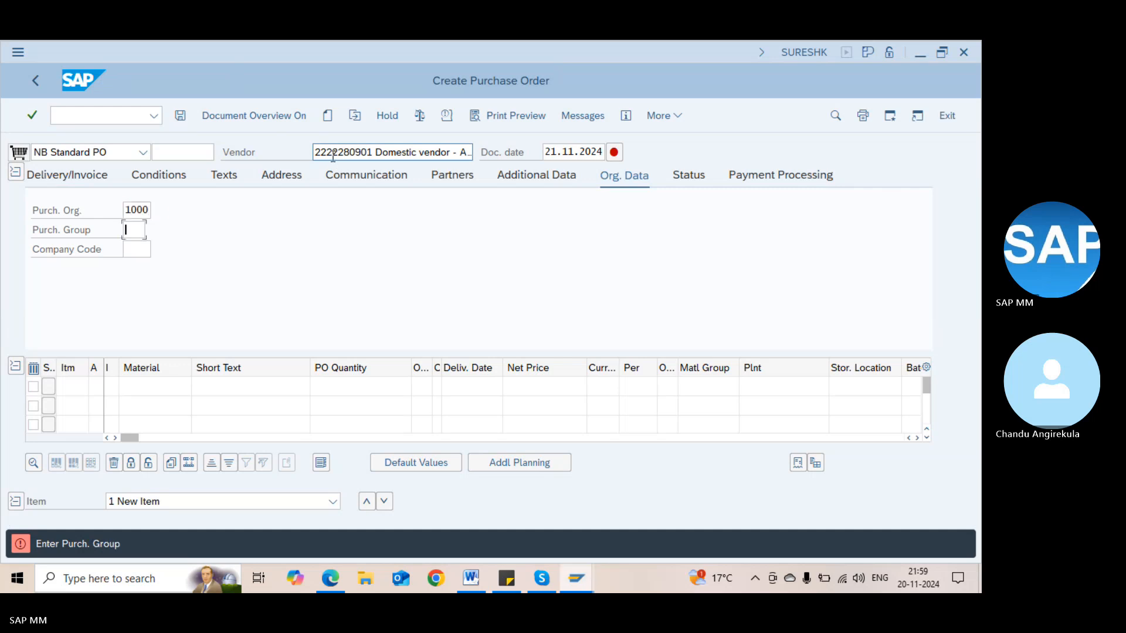
type("000")
key("Return")
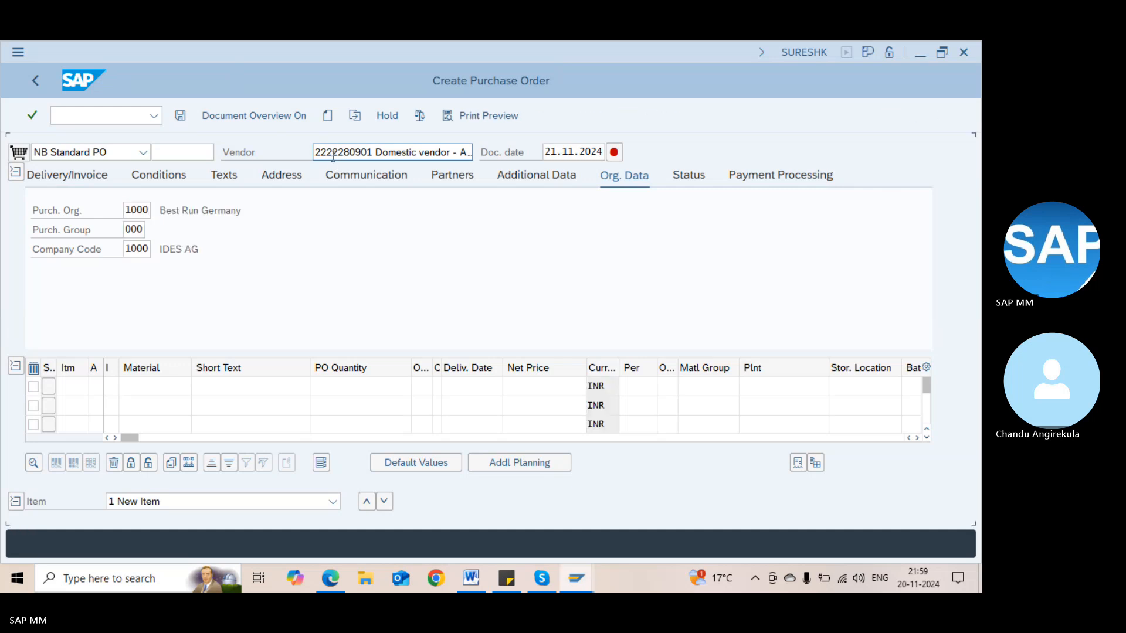
Add item 10 with material 200-210 at plant 1100 (Berlin)
key("Tab")
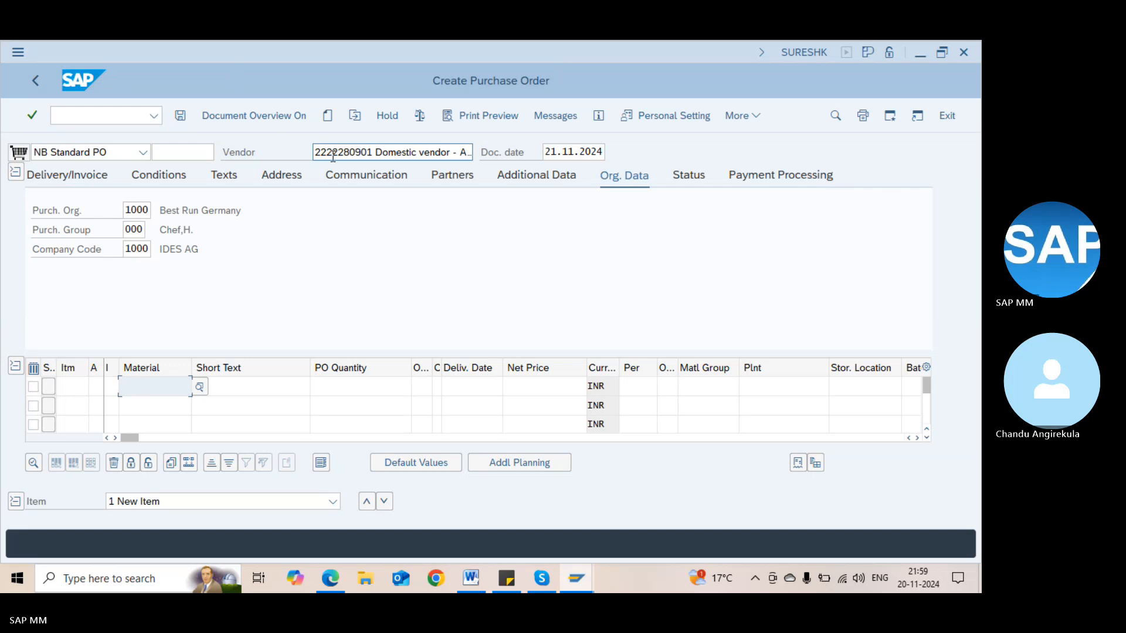
type("100-2")
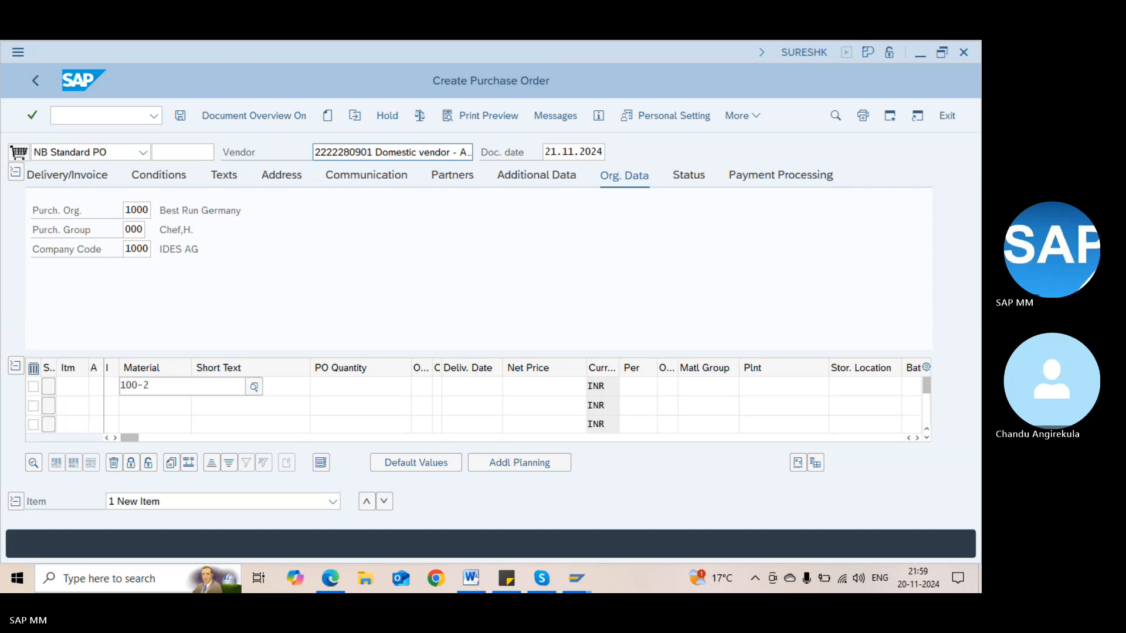
key("F4")
key("BackSpace")
key("BackSpace")
key("BackSpace")
key("BackSpace")
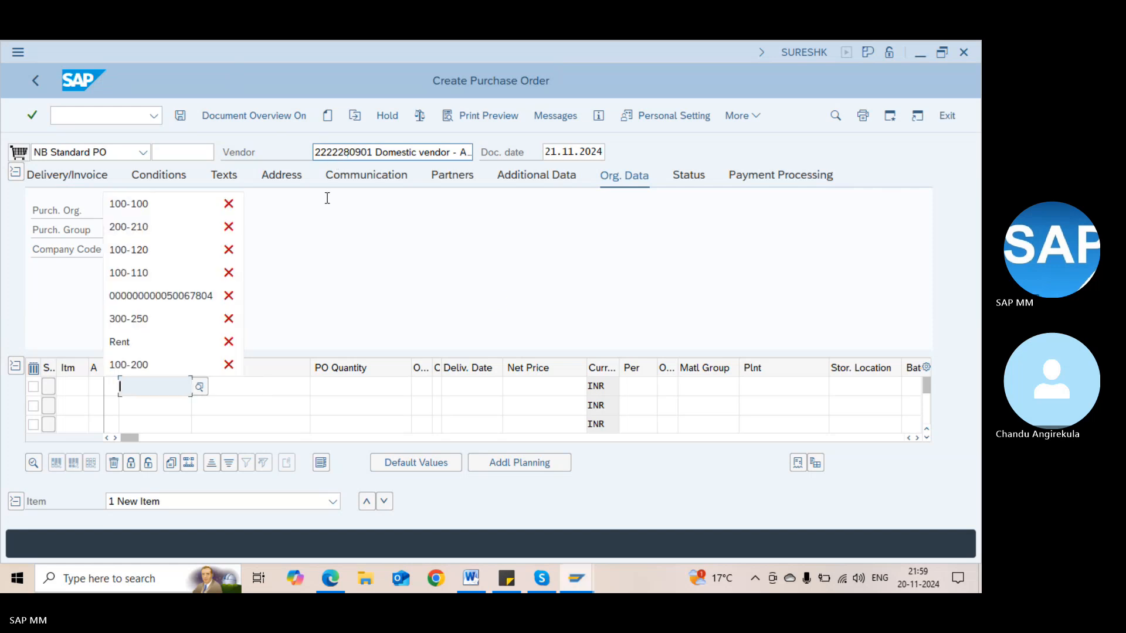
left_click(179, 228)
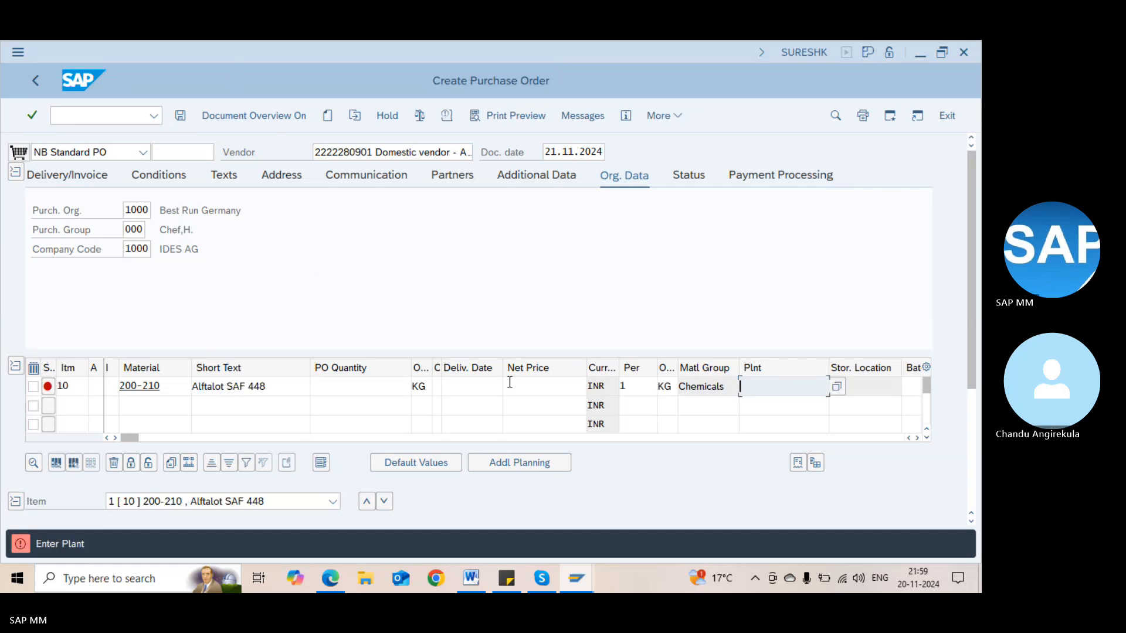
type("11000")
key("Return")
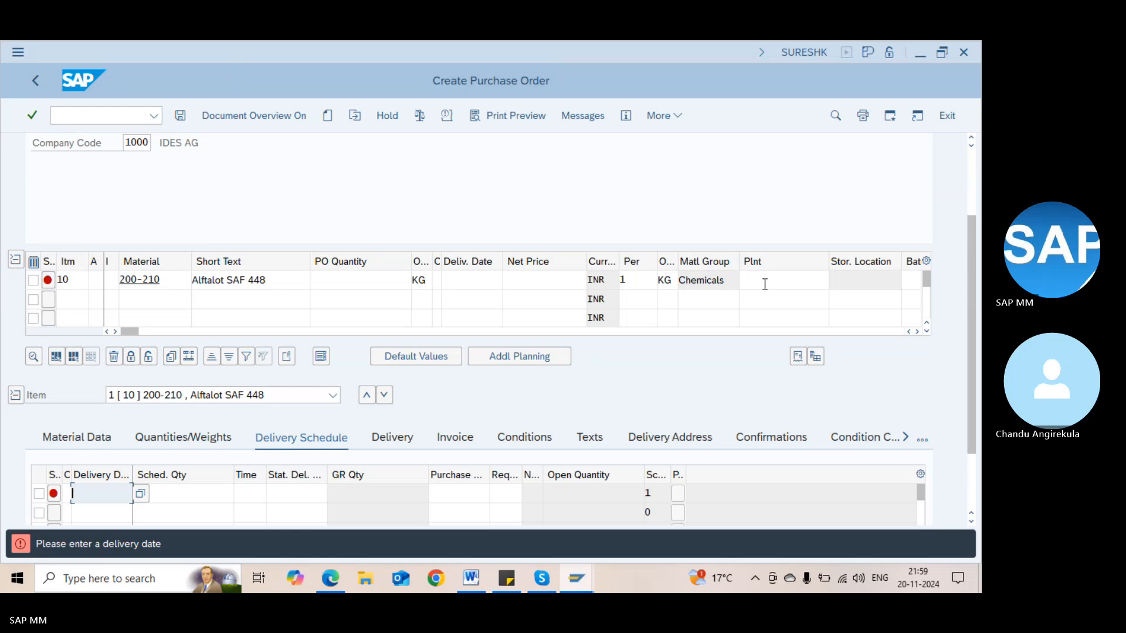
left_click(764, 284)
type("1100")
key("Return")
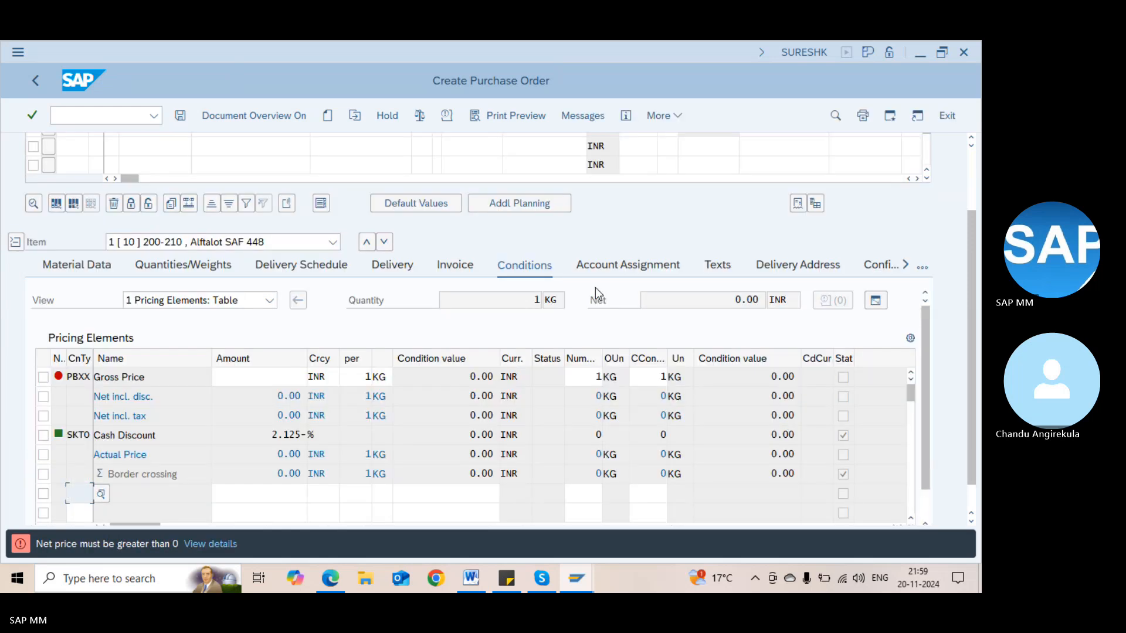
left_click(970, 187)
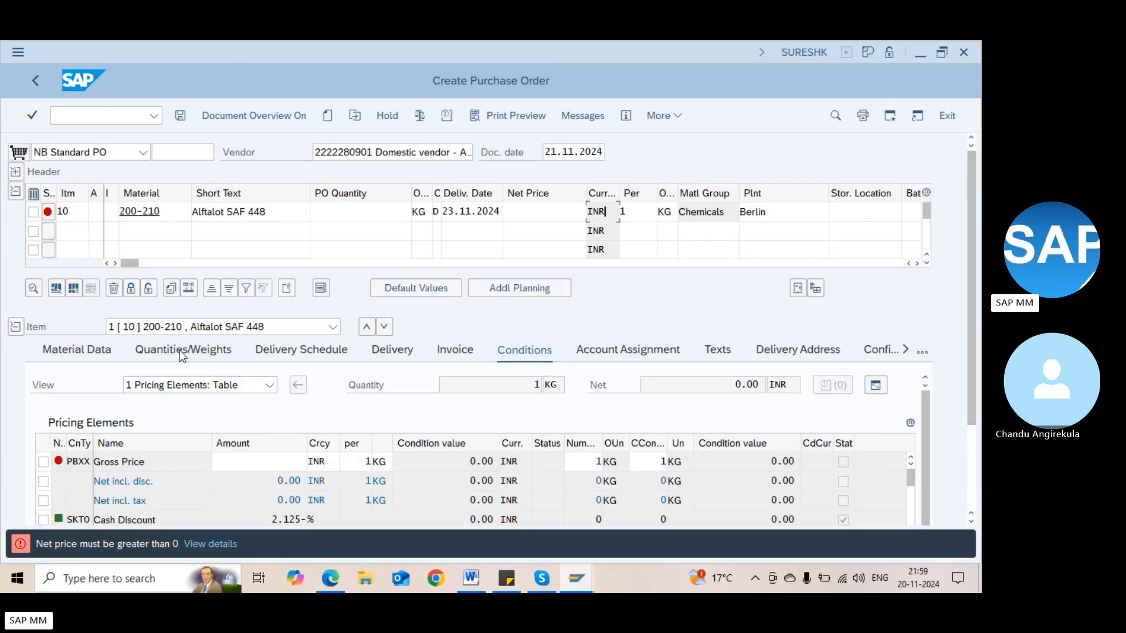
Assign item 10 the vendor's sub-range DEF (Sub range 2), searching sub-ranges restricted to this vendor
left_click(99, 360)
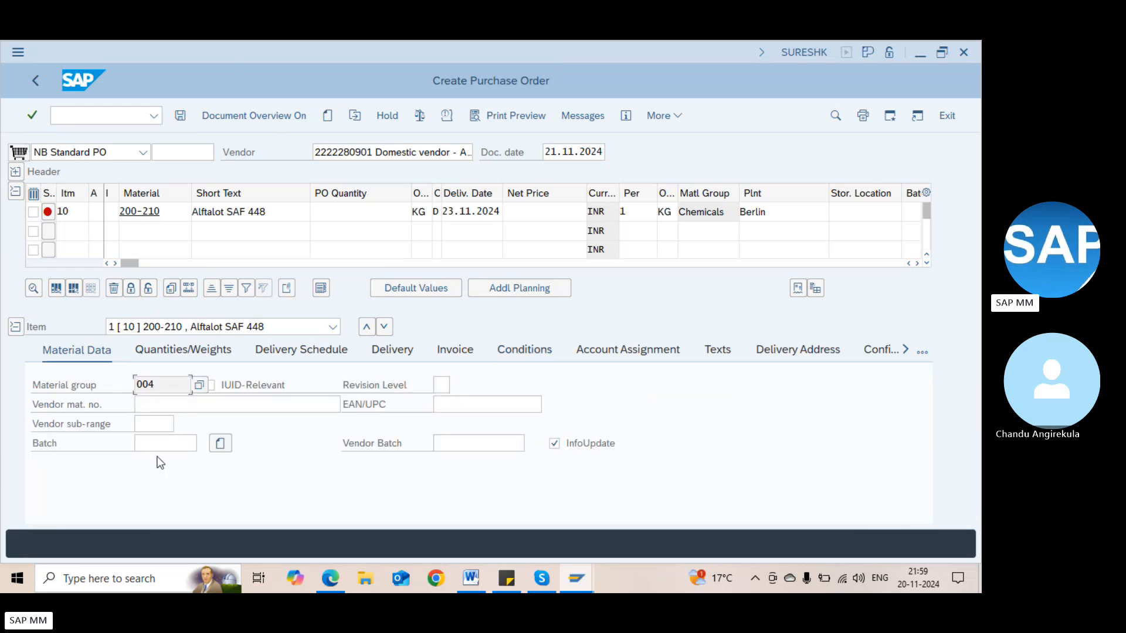
left_click(170, 424)
left_click(182, 428)
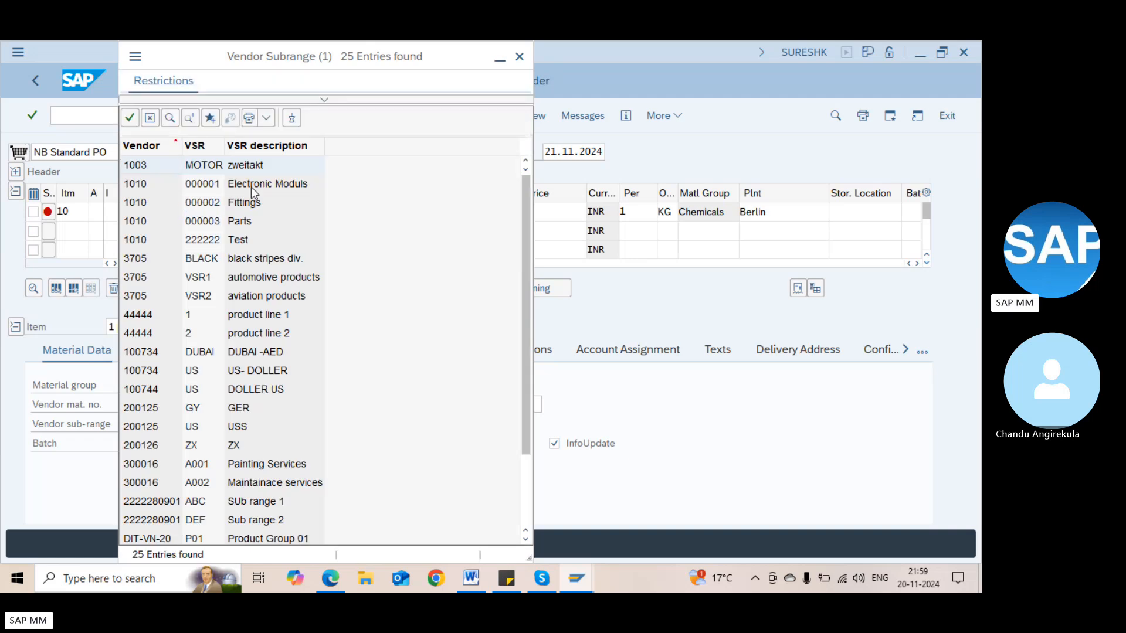
left_click(325, 101)
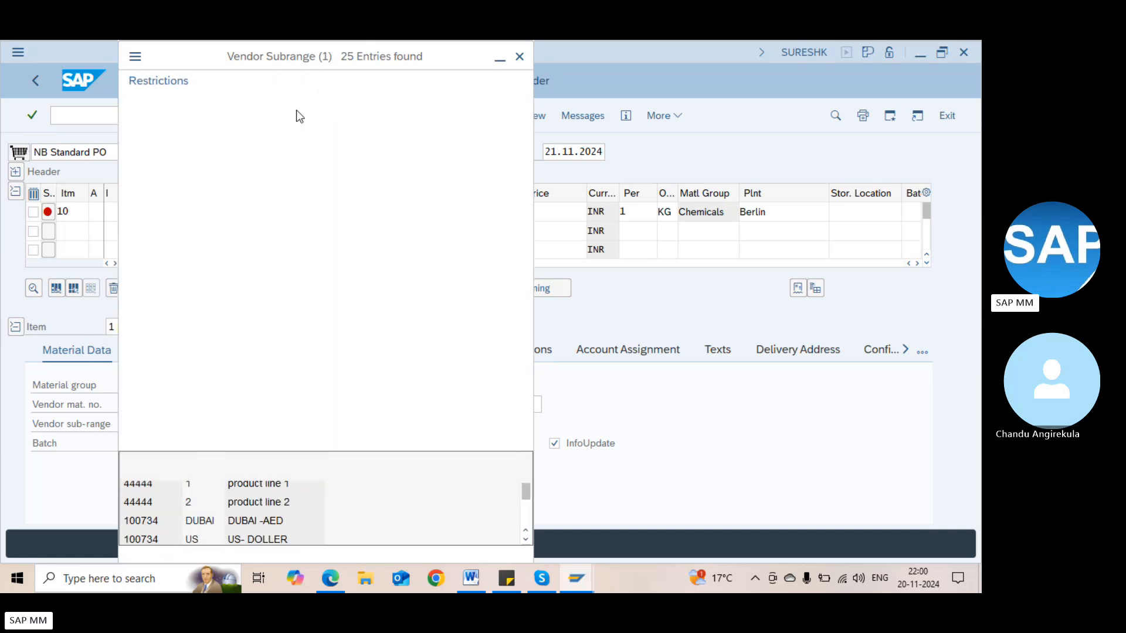
key("ctrl+v")
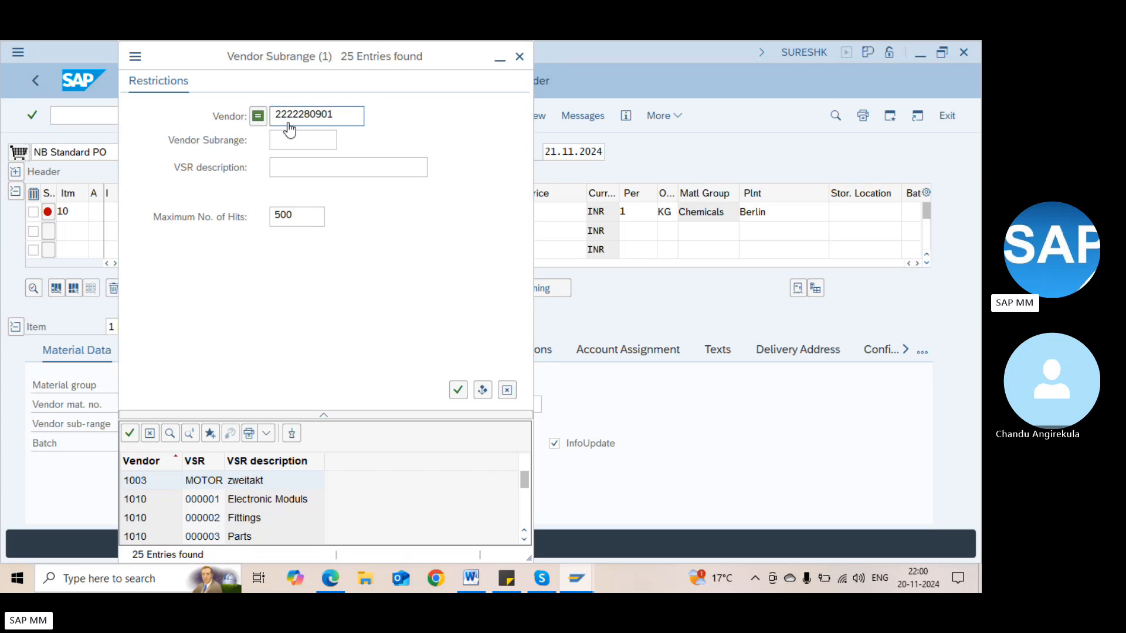
key("Return")
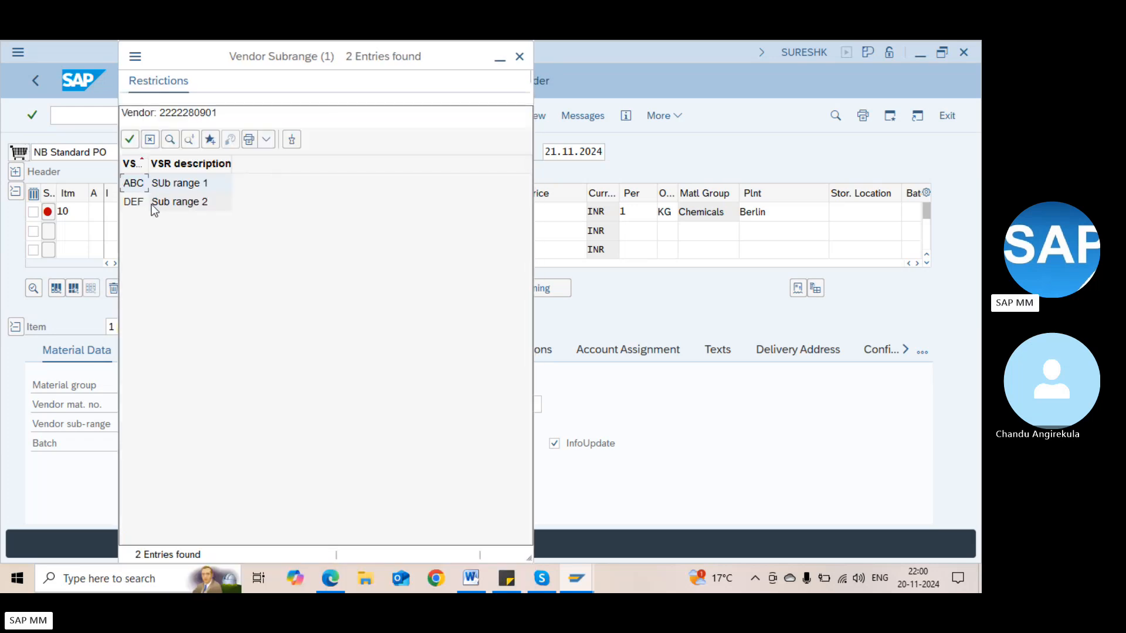
double_click(150, 203)
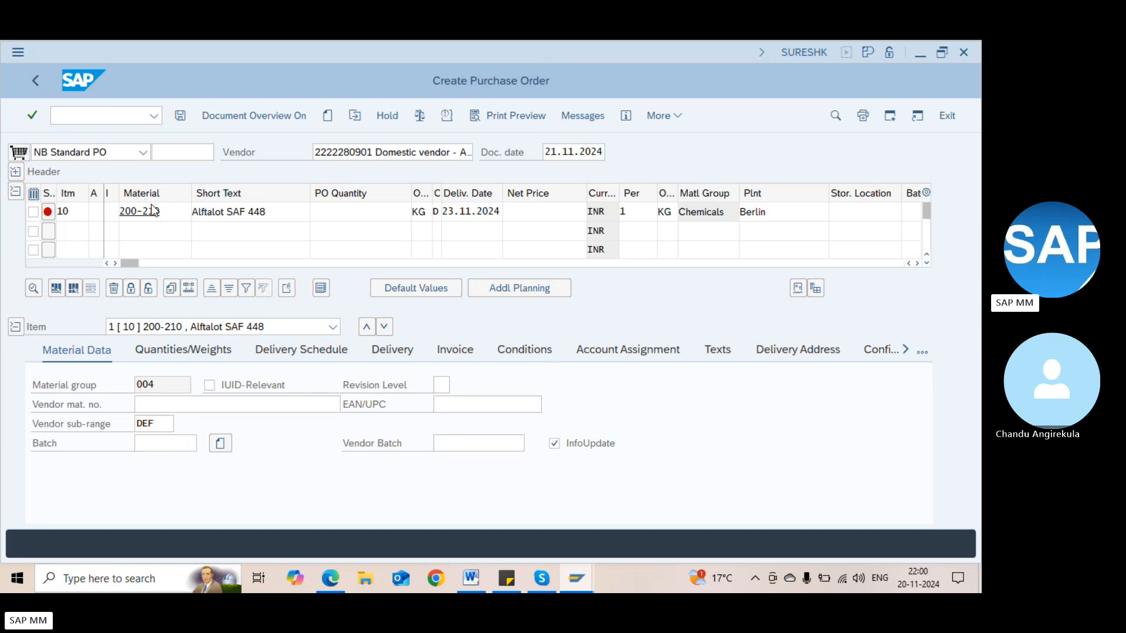
key("Return")
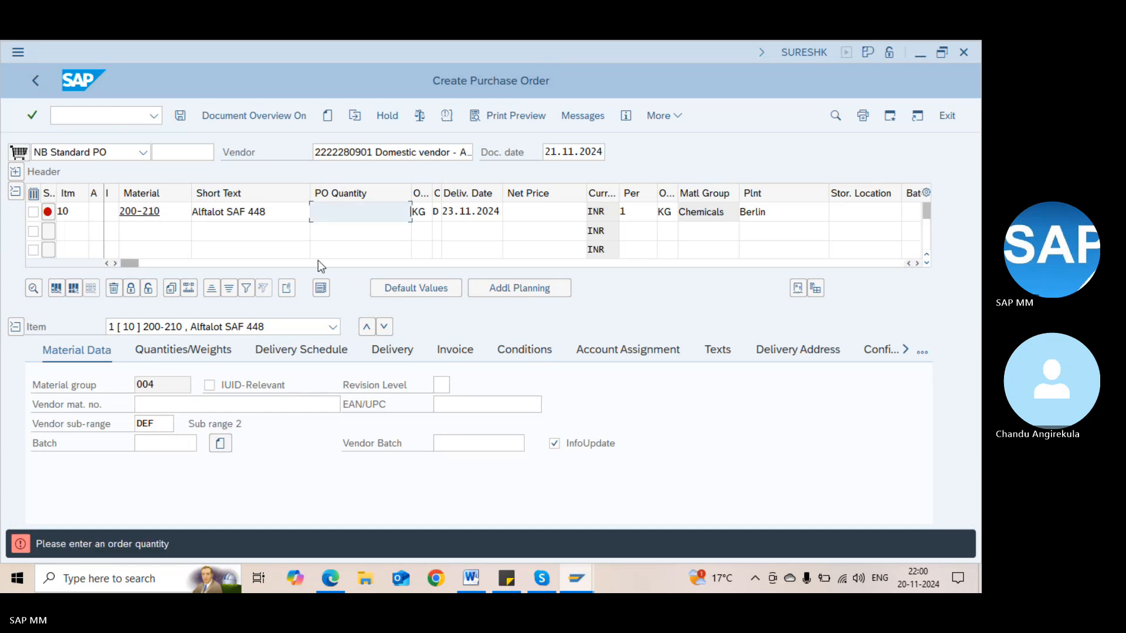
Give item 10 an order quantity of 10 KG
type("1")
left_click(366, 223)
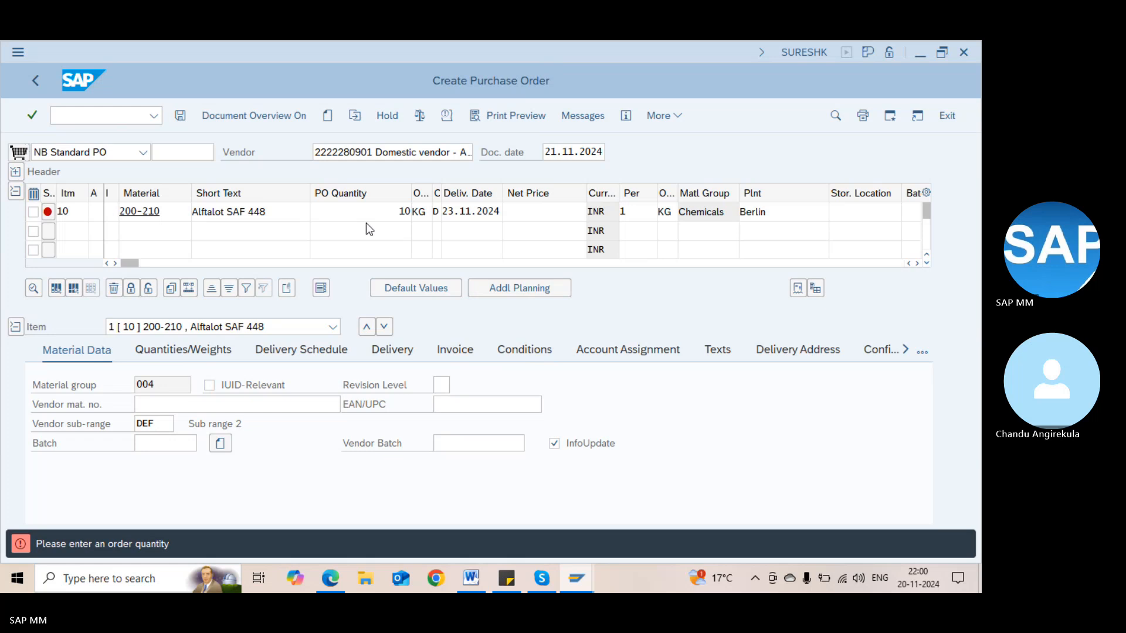
key("Return")
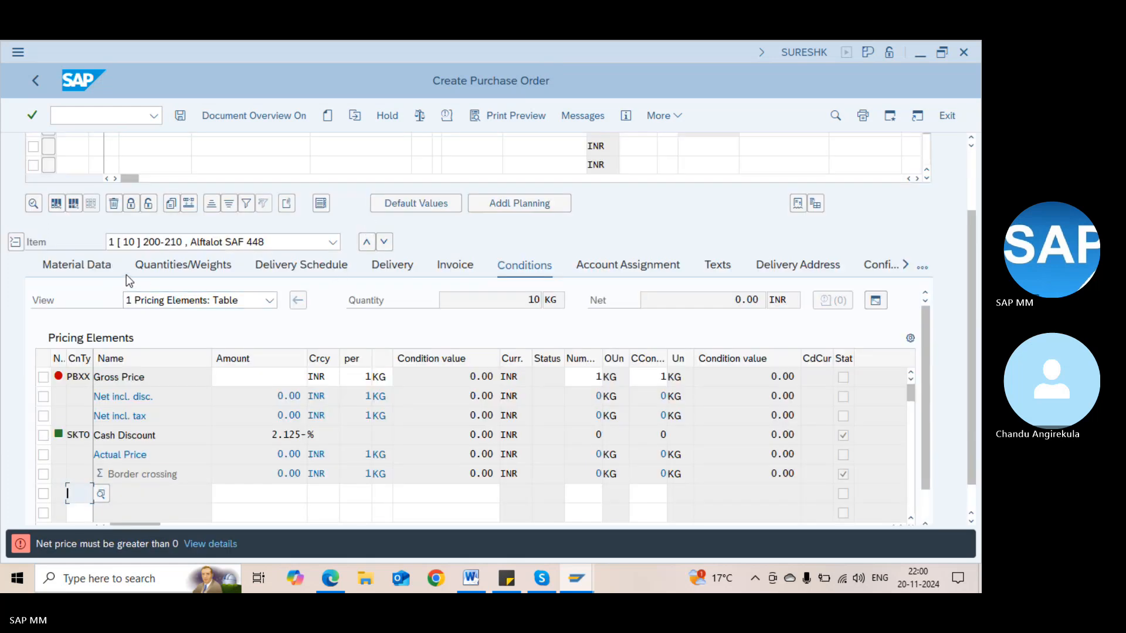
Set item 10's gross price condition to 100 INR
left_click(107, 267)
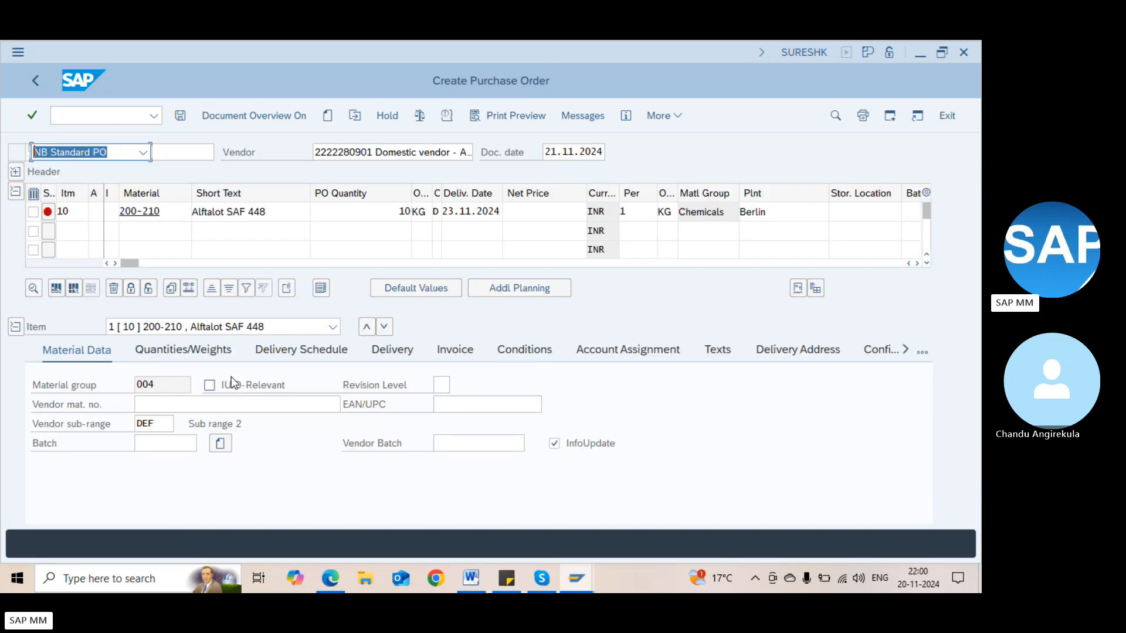
left_click(231, 385)
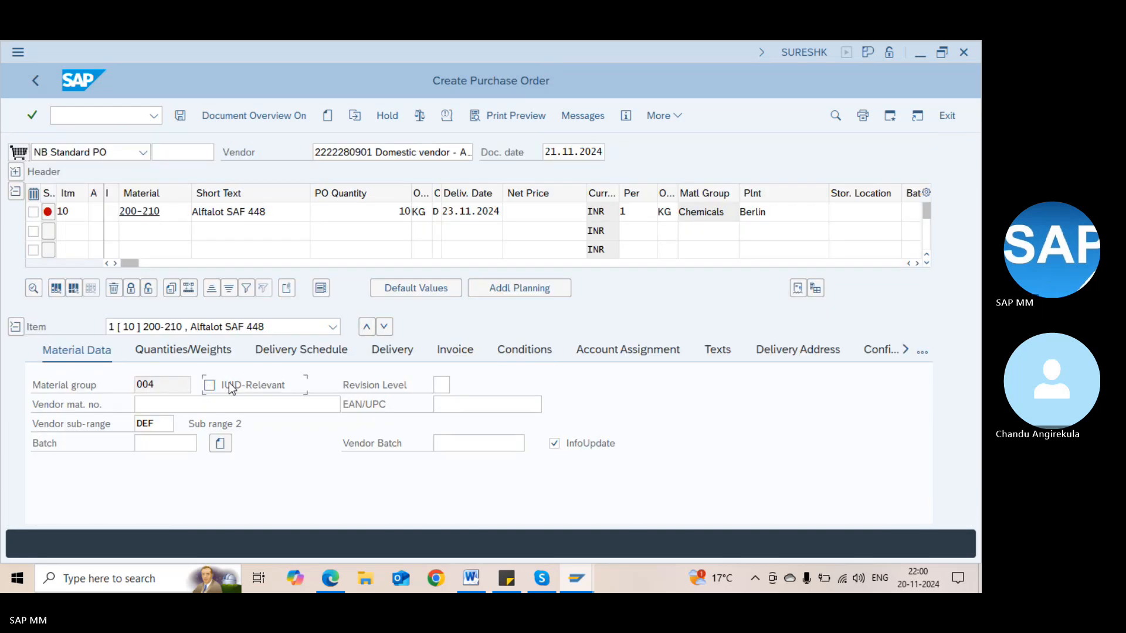
left_click(411, 353)
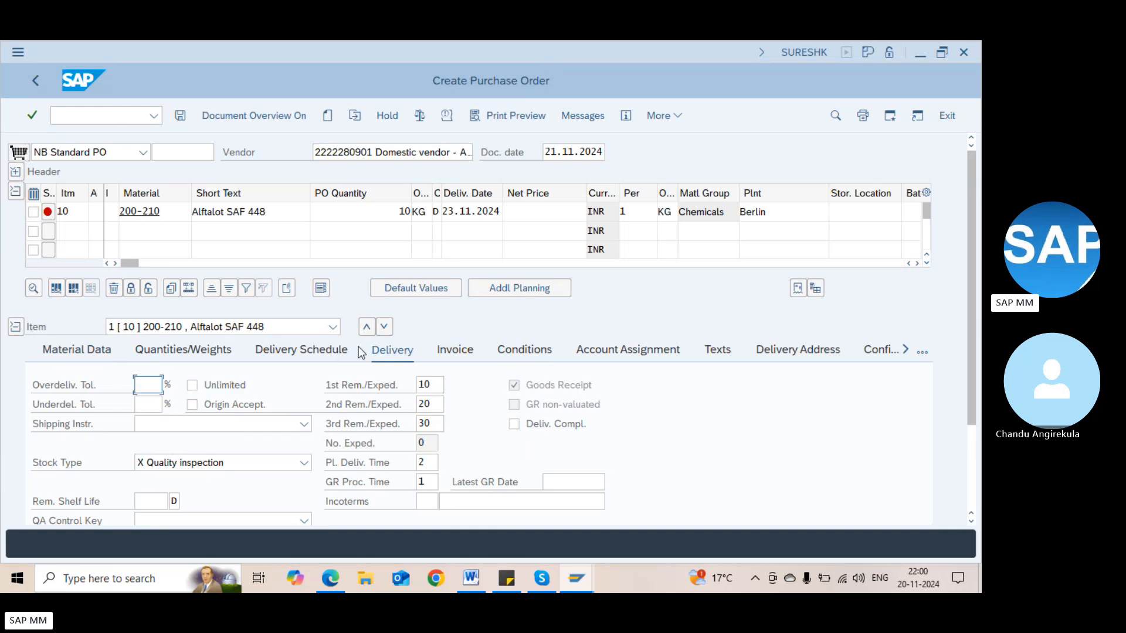
left_click(516, 350)
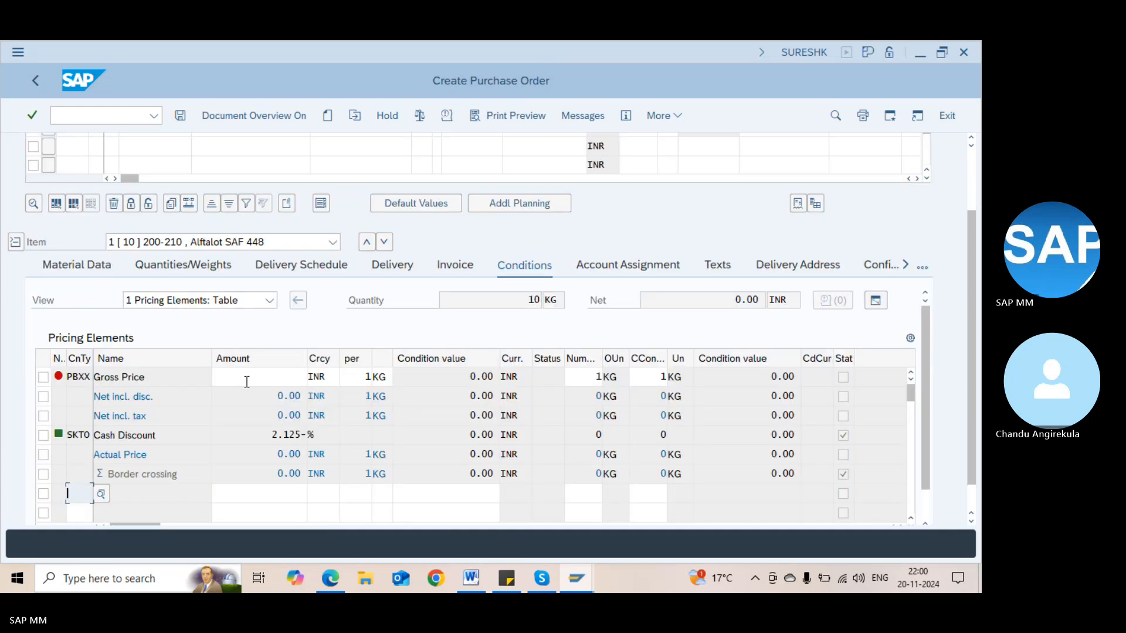
left_click(246, 382)
type("100")
key("Return")
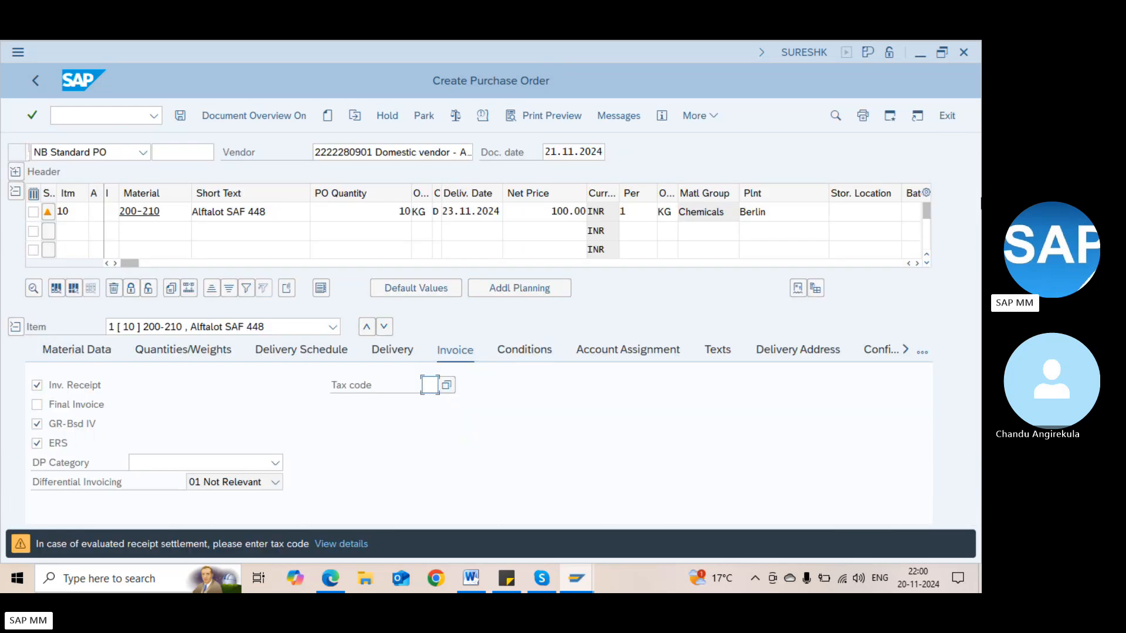
left_click(605, 210)
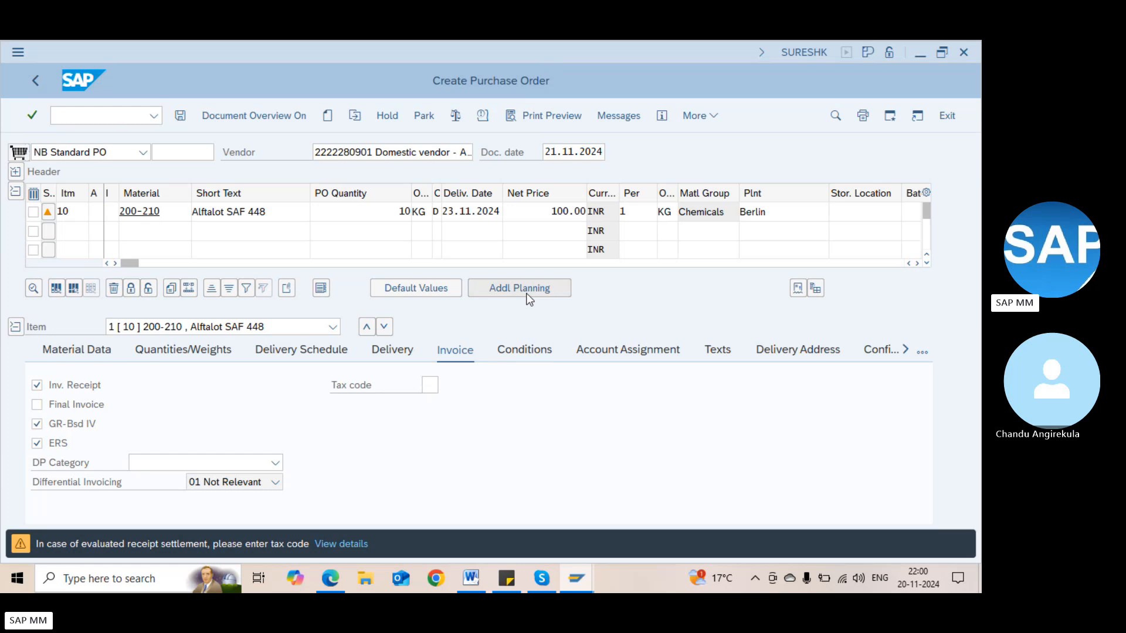
left_click(606, 209)
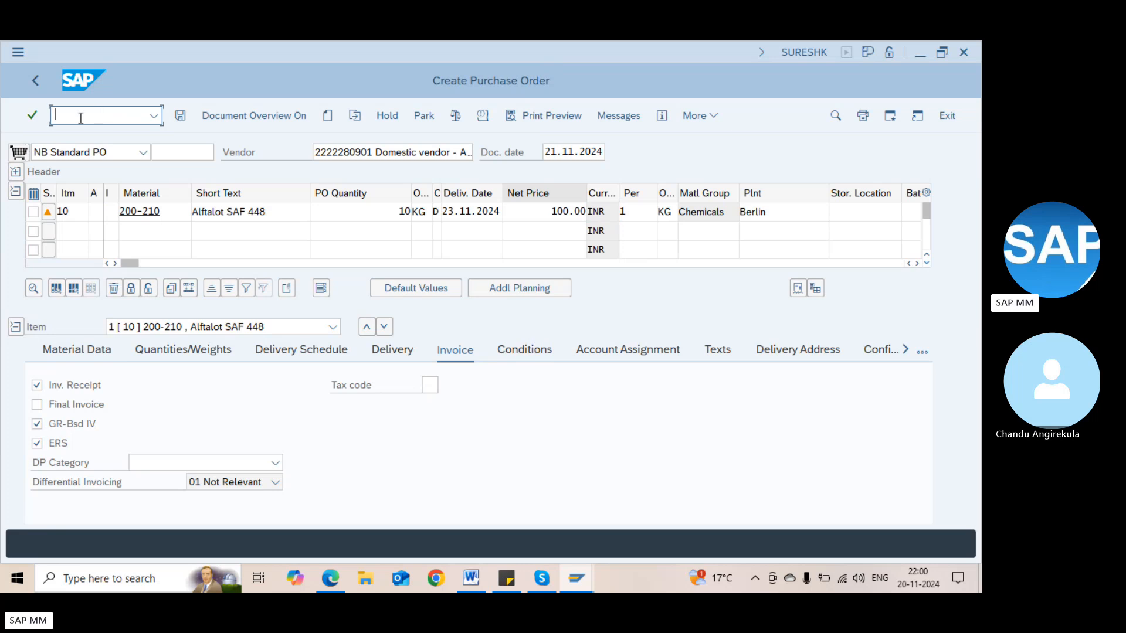
Start ME11 for material 100-200 at plant 1000 and reach the info record's general data
left_click(57, 114)
type("/nme11")
key("Return")
key("Tab")
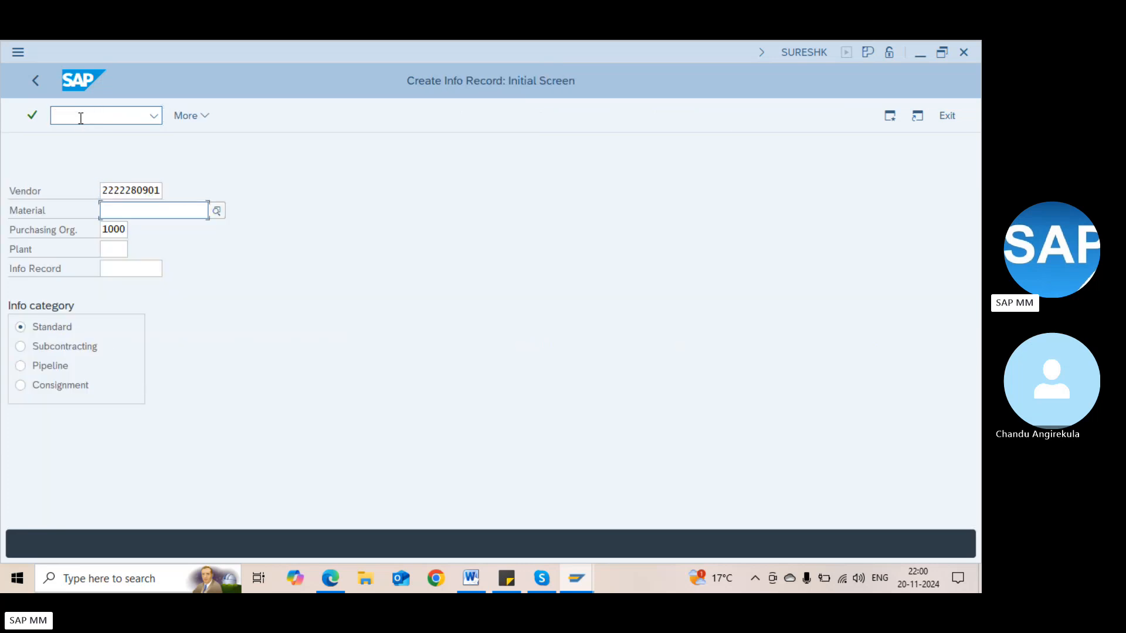
type("1")
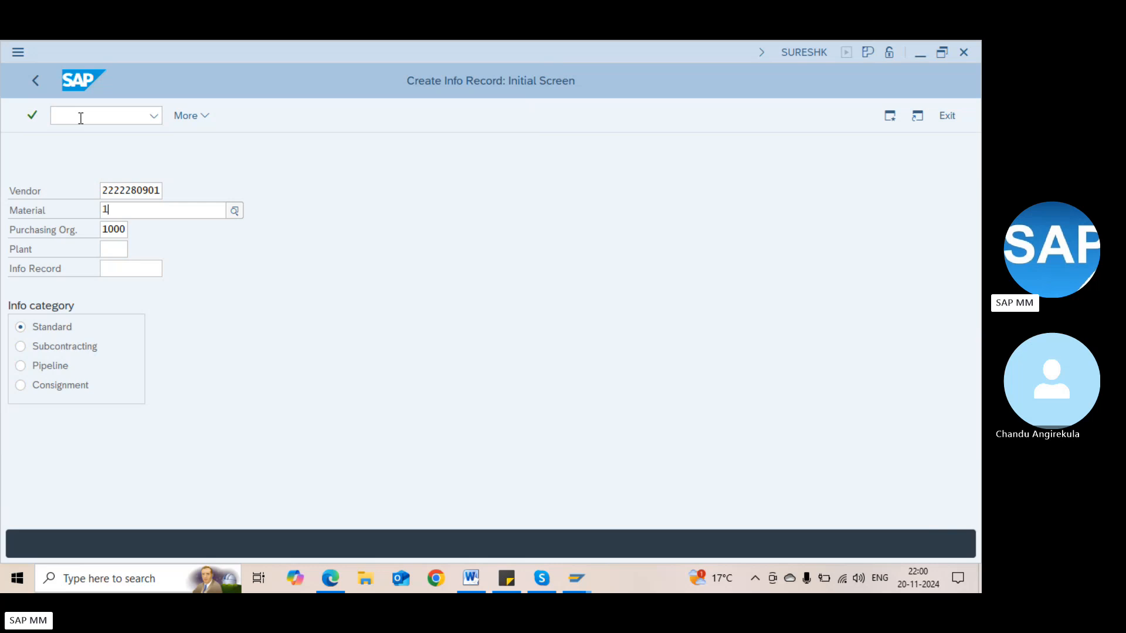
type("00-200")
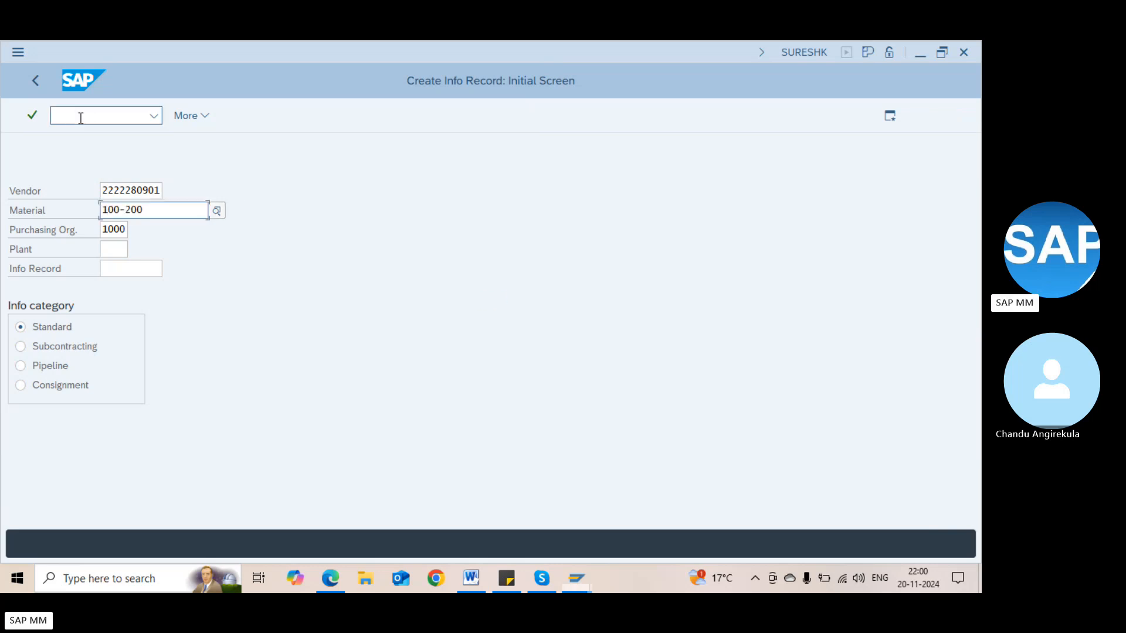
left_click(102, 249)
type("1000")
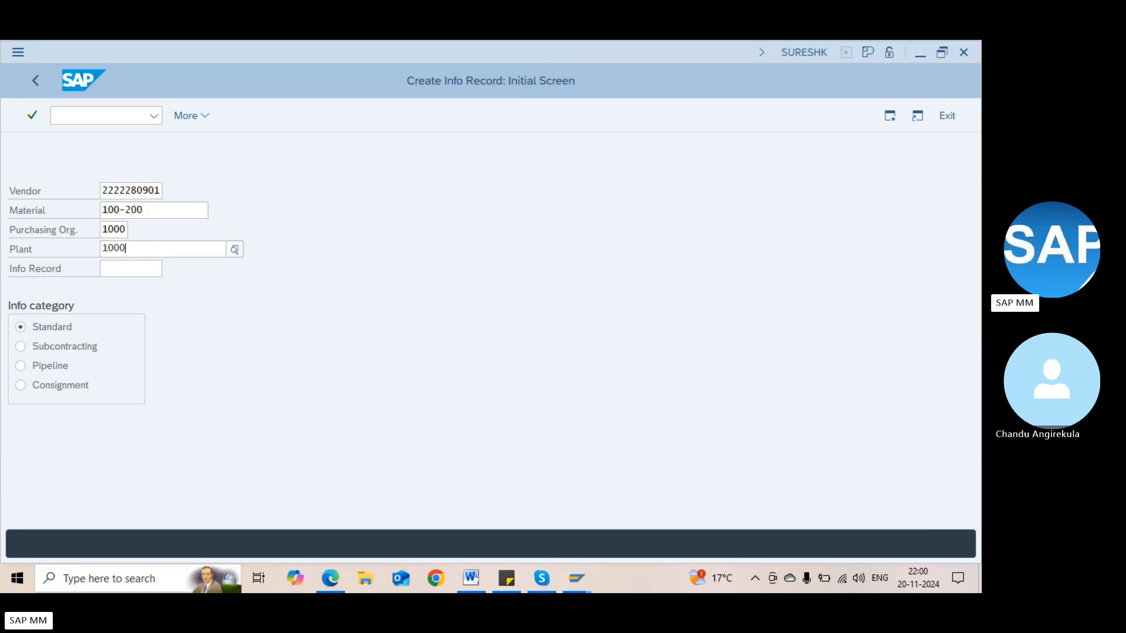
key("Return")
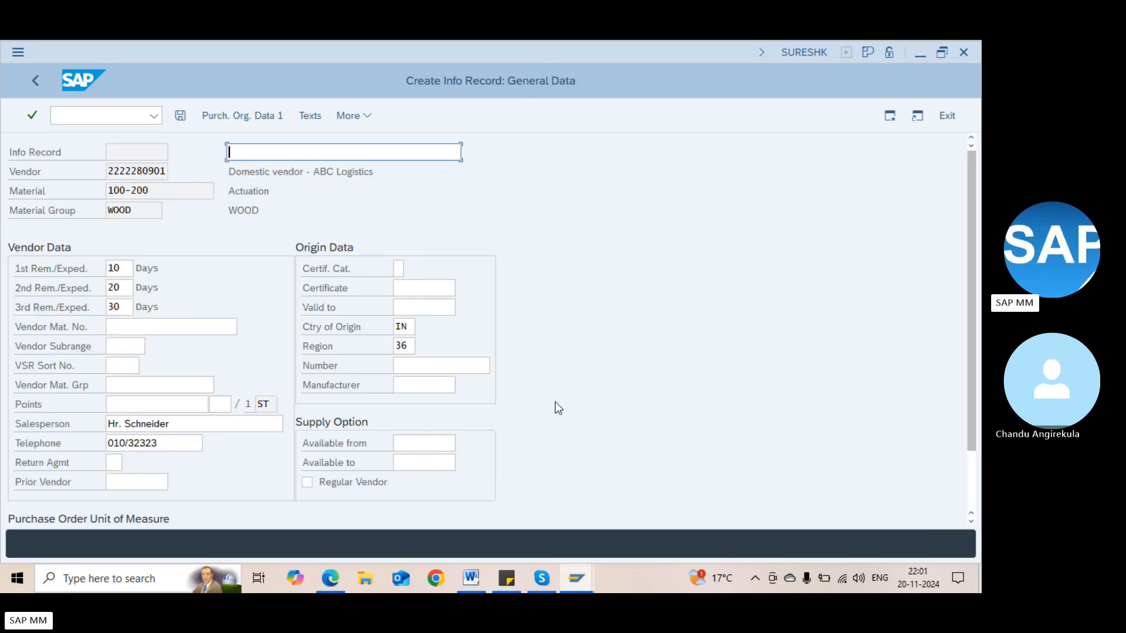
Check the system and transaction details, then close them
left_click(819, 52)
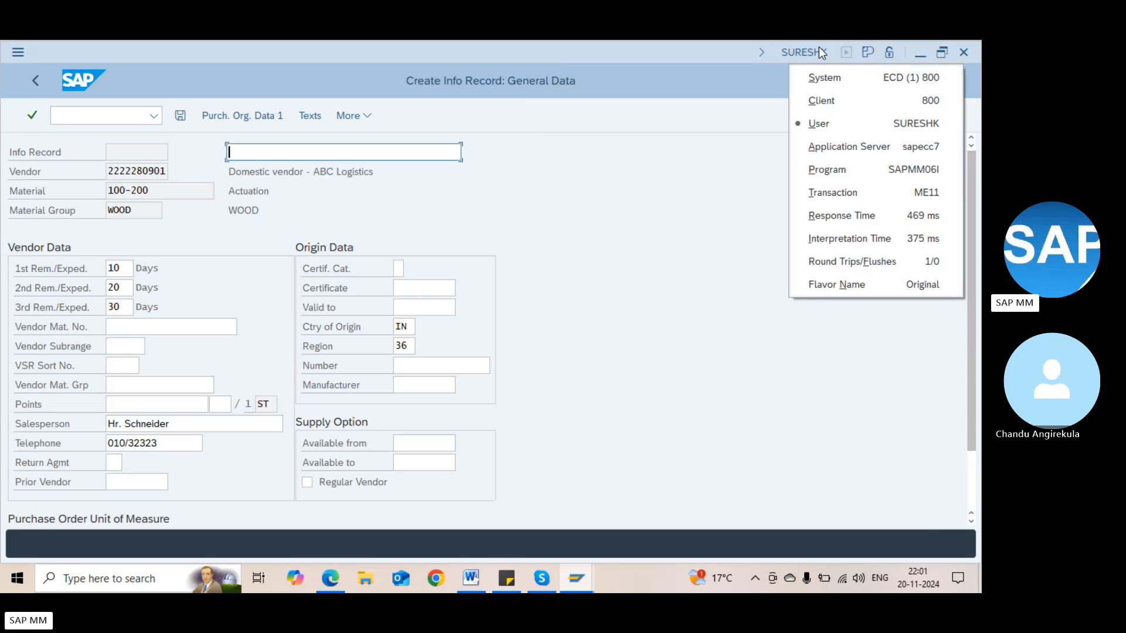
left_click(617, 187)
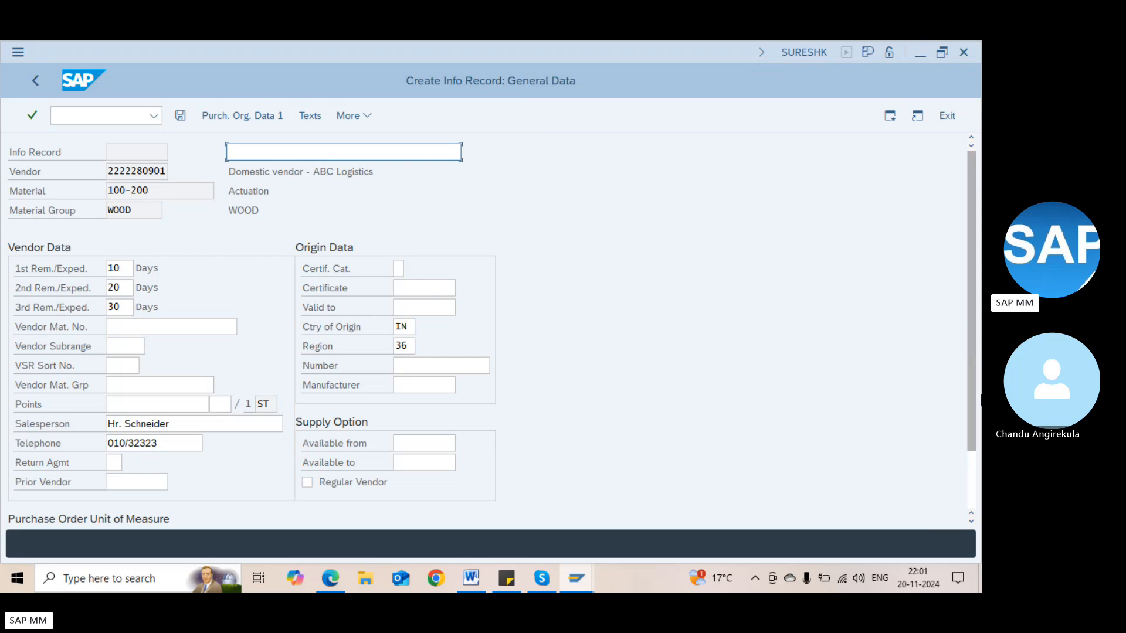
left_click(971, 501)
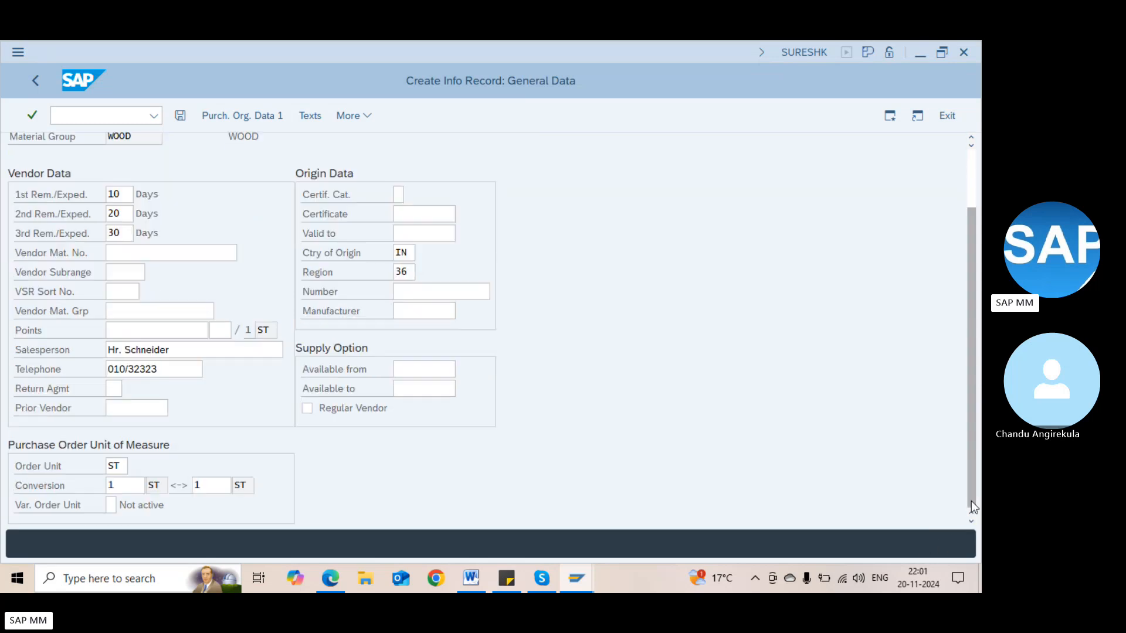
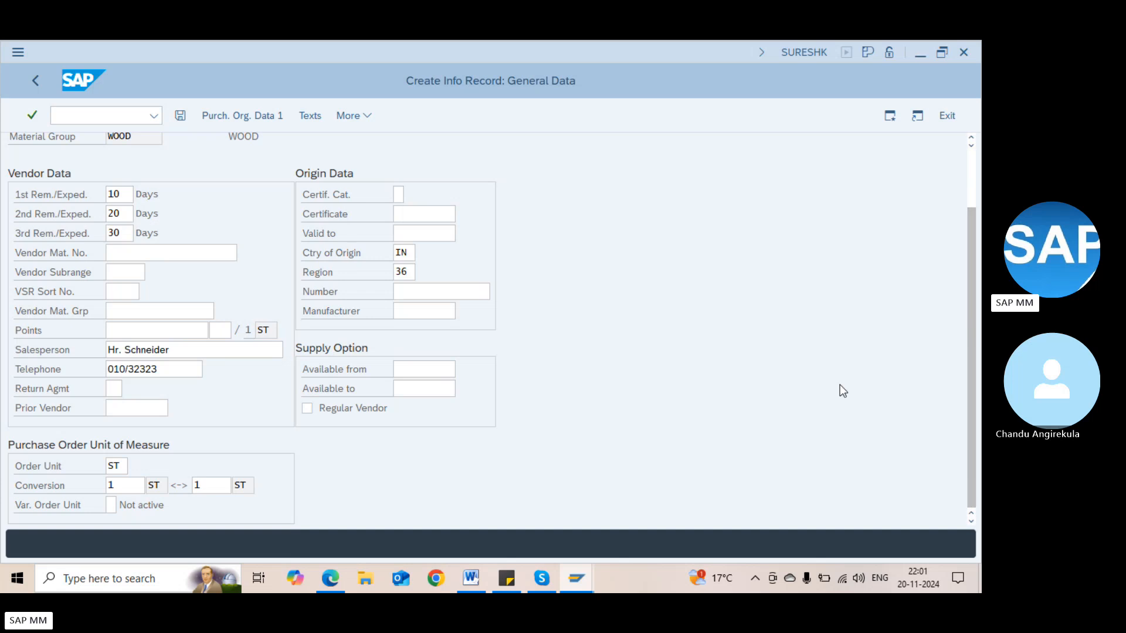
Choose vendor subrange ABC and continue through Purch. Org. Data 1, 2 and Texts
left_click_drag(972, 240, 972, 184)
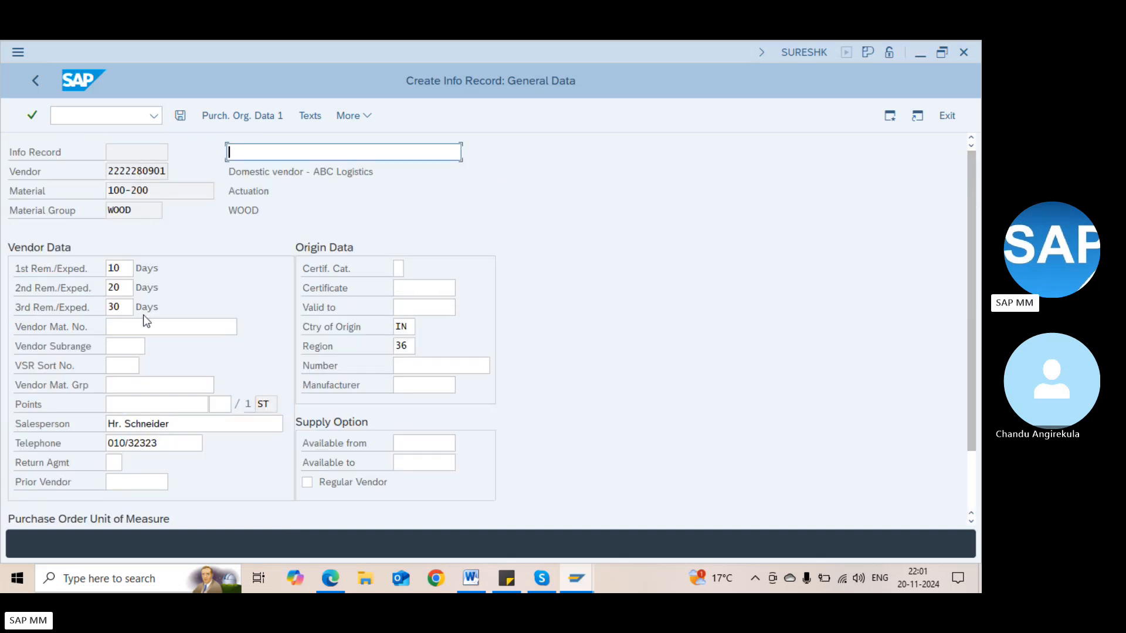
left_click(133, 346)
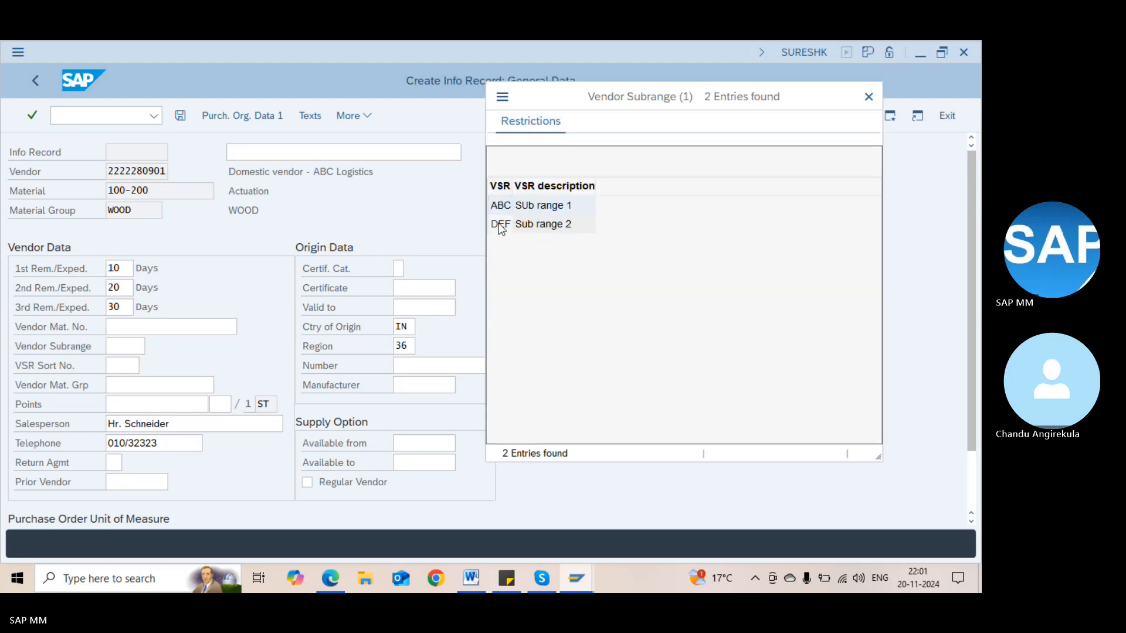
double_click(518, 207)
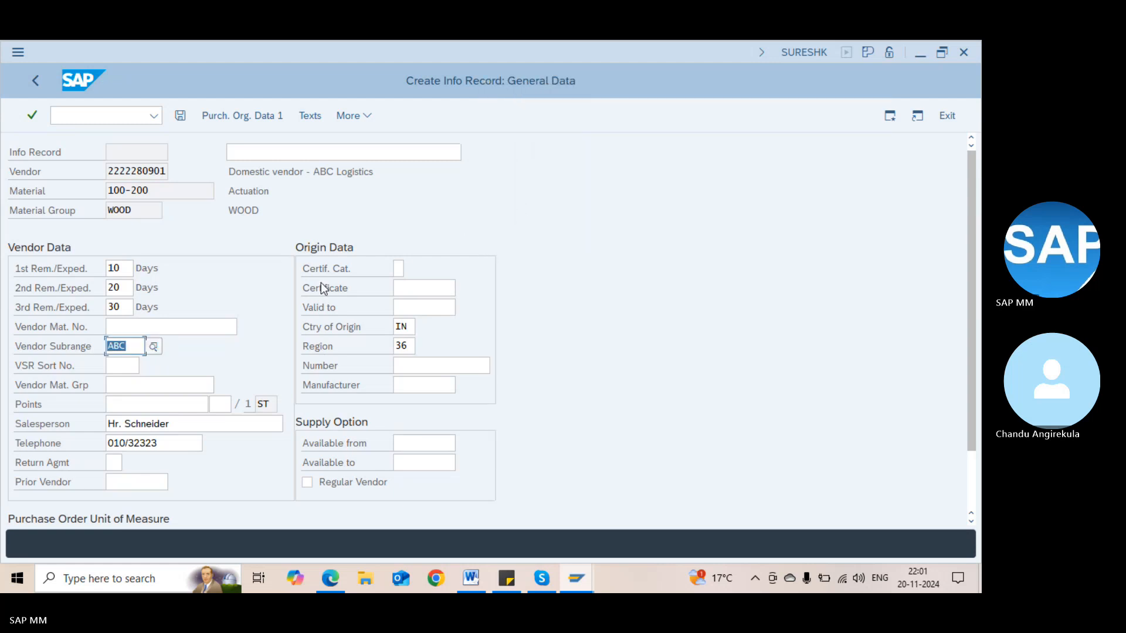
key("Return")
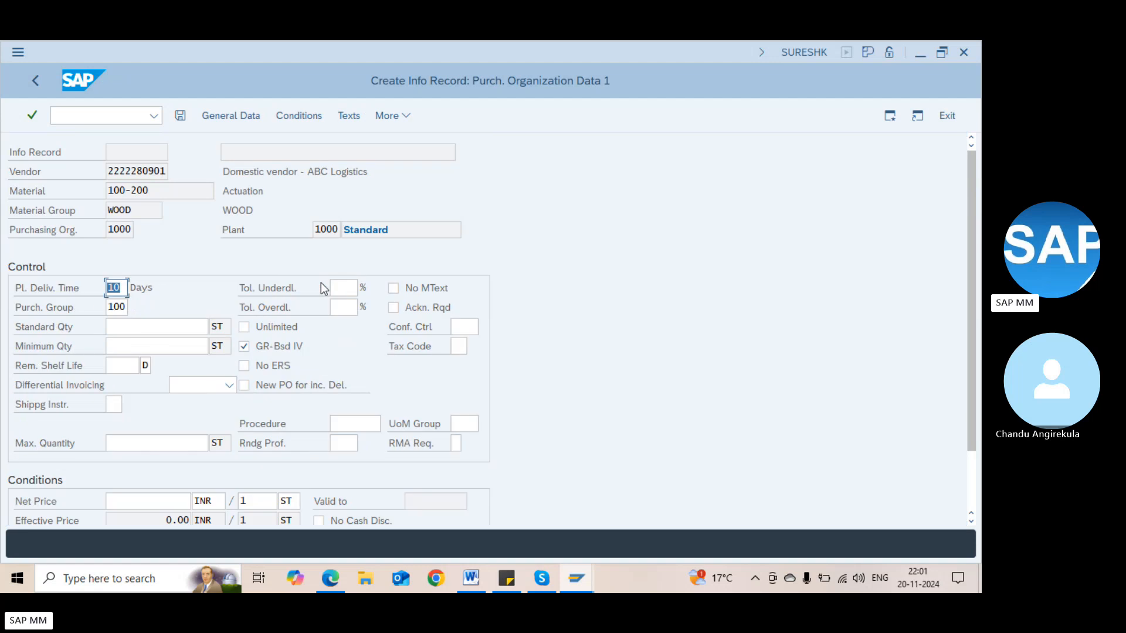
key("Return")
left_click(320, 283)
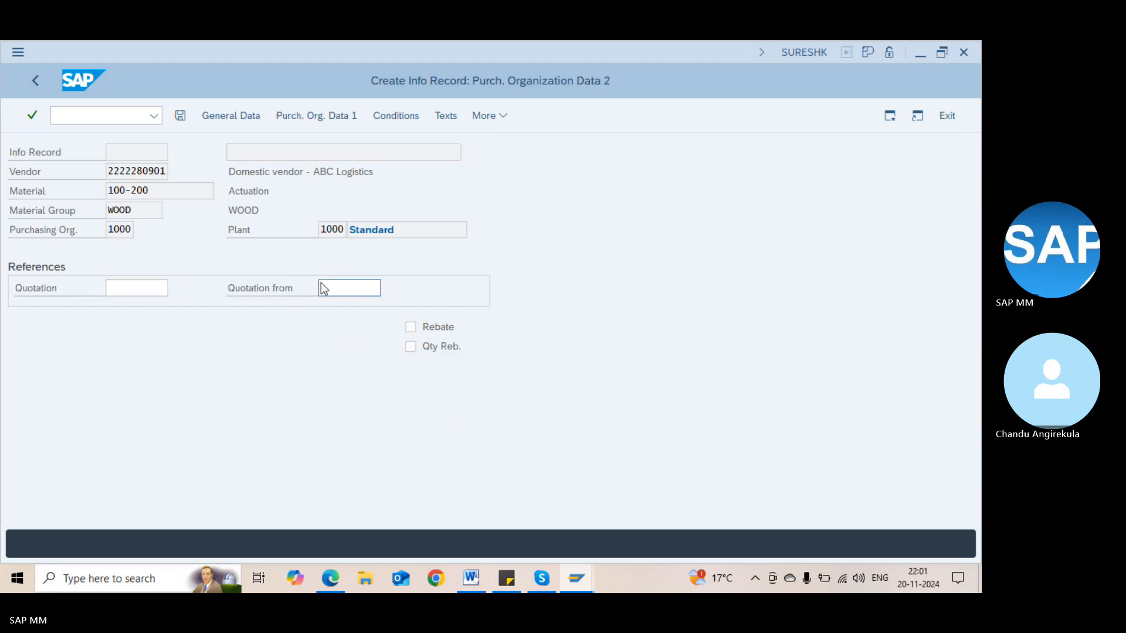
key("Return")
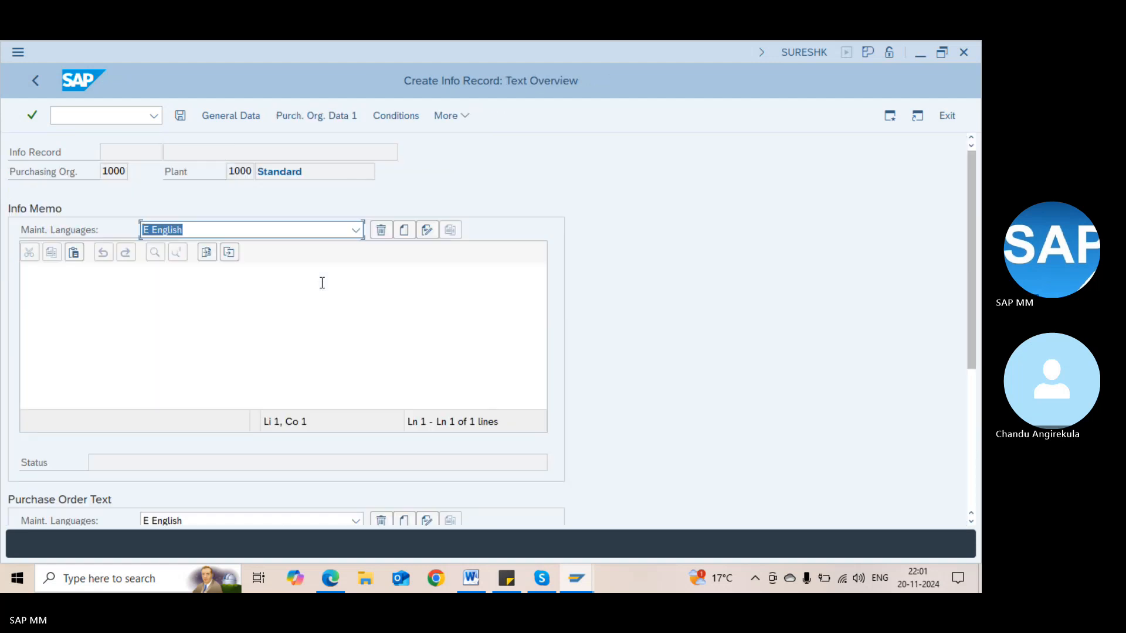
key("ctrl+s")
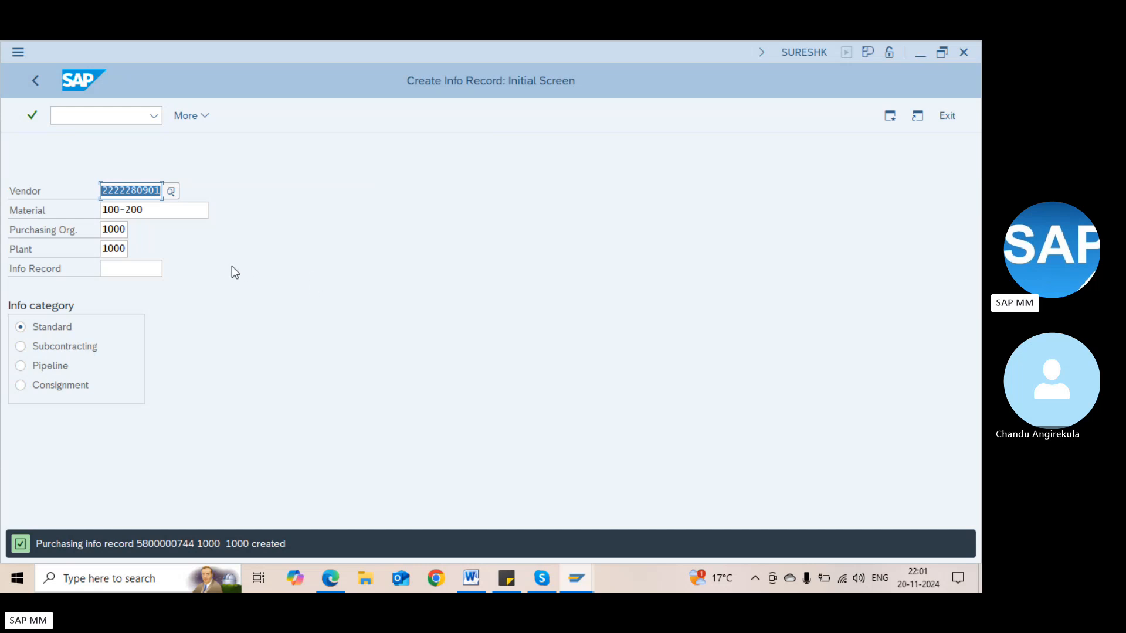
key("Return")
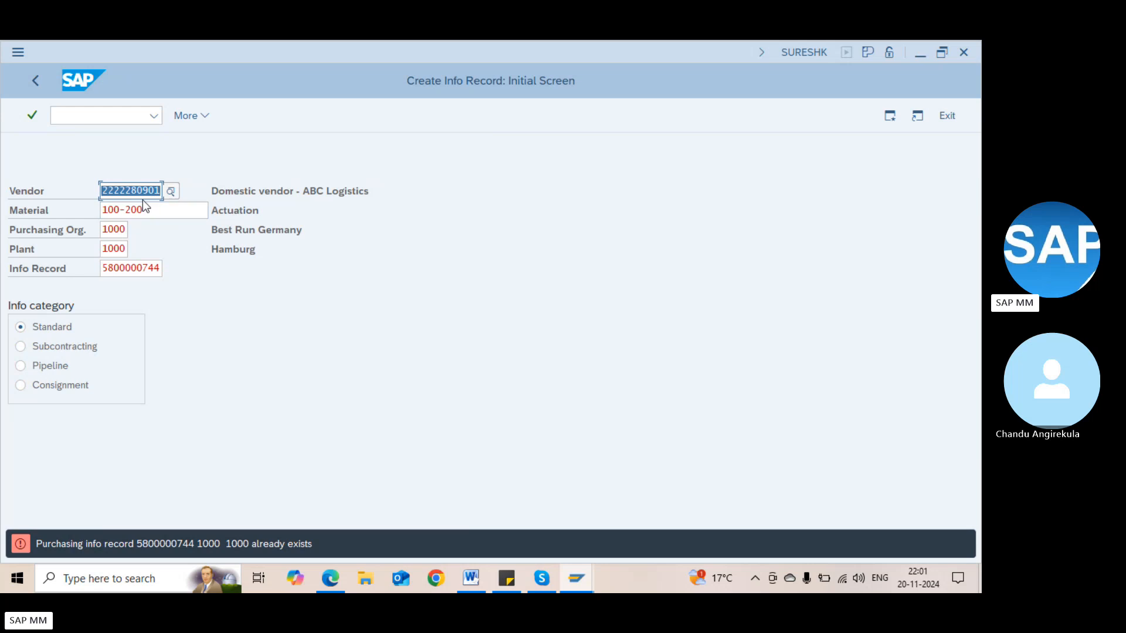
left_click(162, 270)
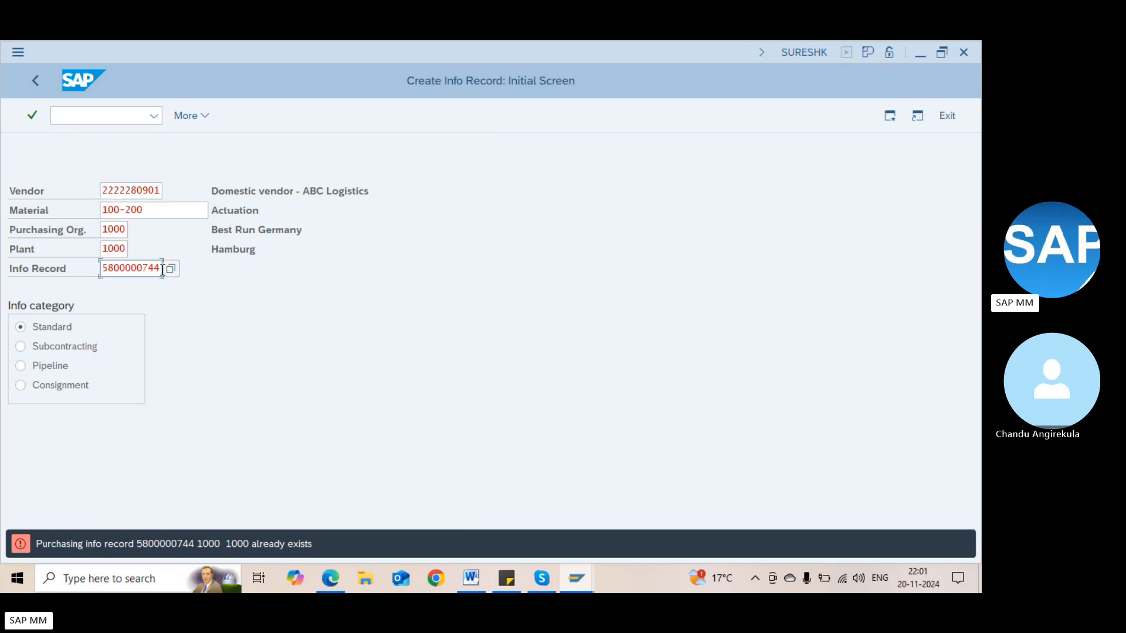
key("shift+Left")
key("shift+Left")
key("shift+Left")
key("shift+Left")
key("shift+Left")
key("shift+Left")
key("shift+Left")
key("shift+Left")
key("shift+Left")
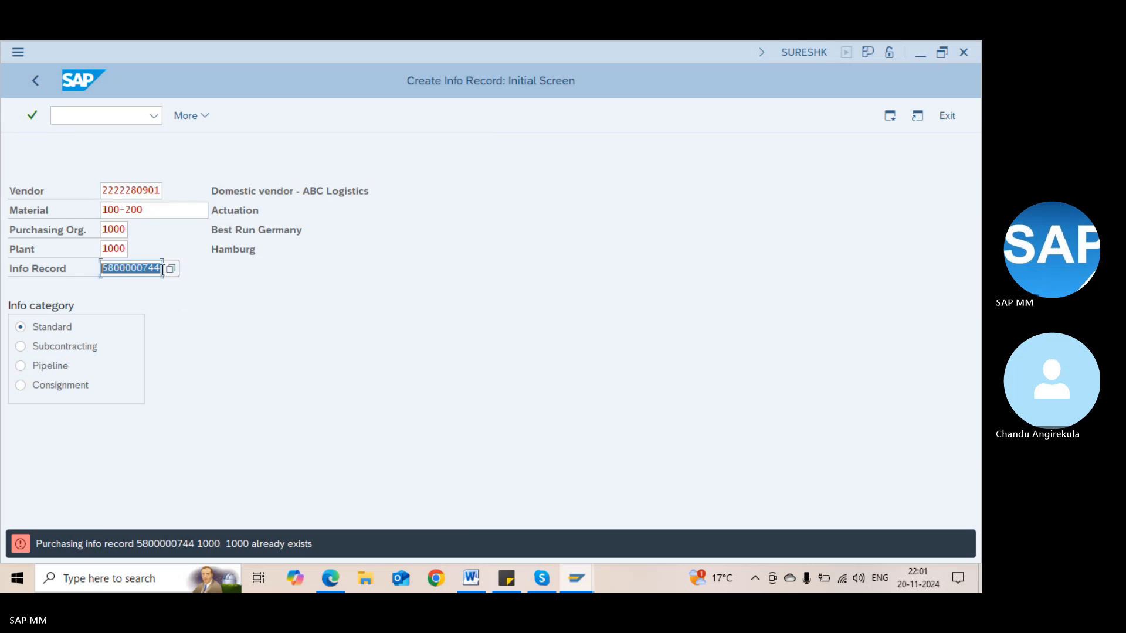
left_click(161, 270)
left_click(78, 116)
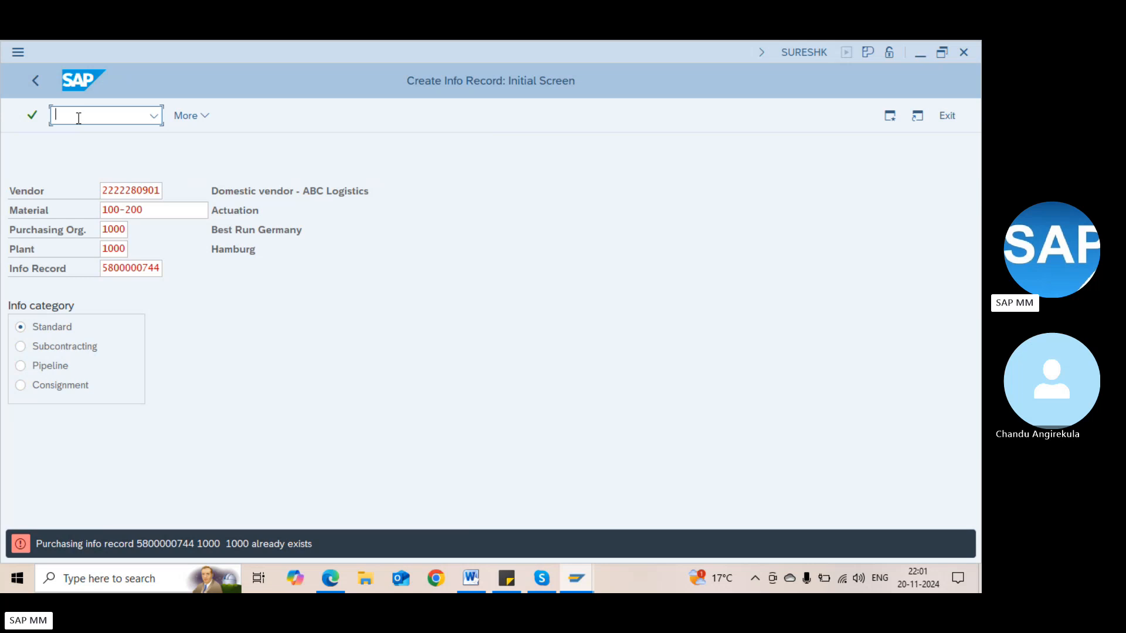
type("/nme21n")
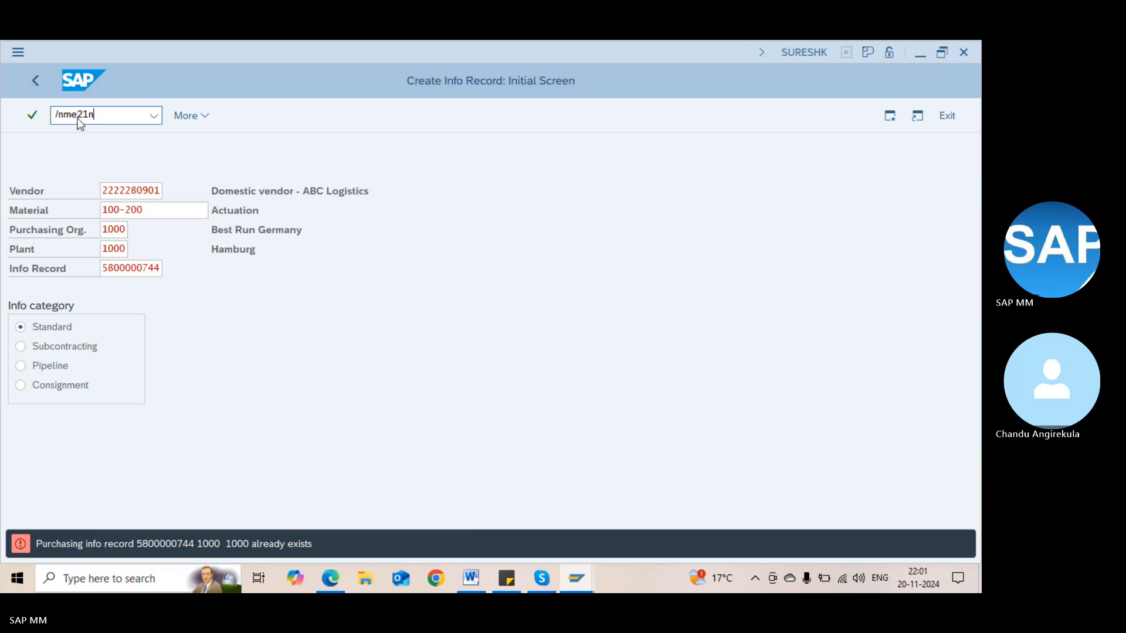
Start a purchase order for the vendor with purchasing org 1000 and group 000
key("Return")
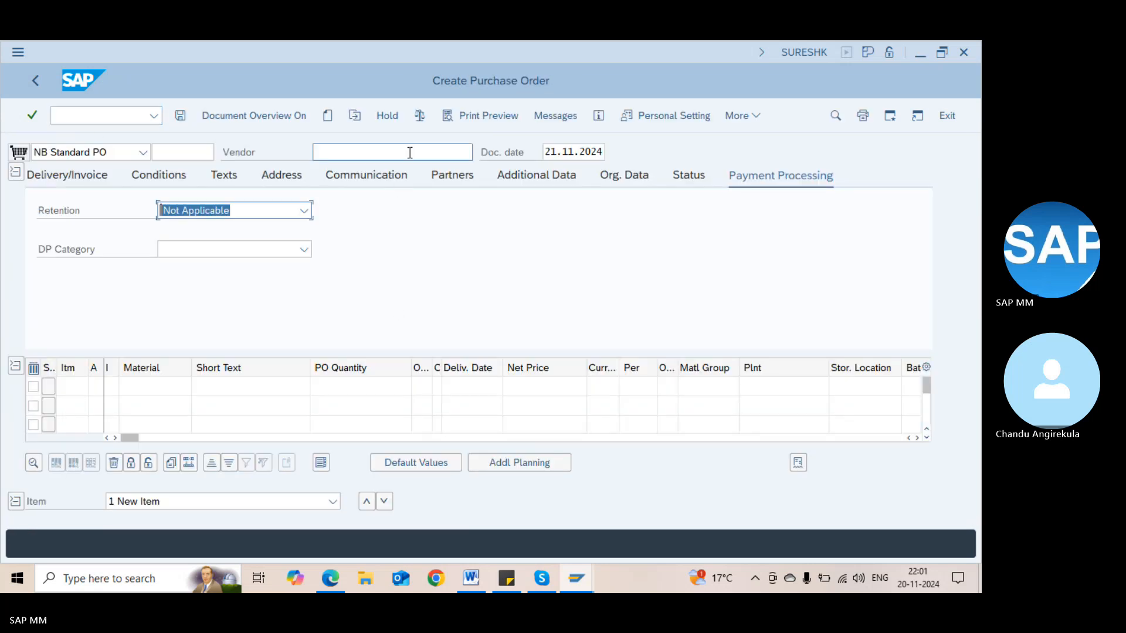
type("2222280901")
key("Return")
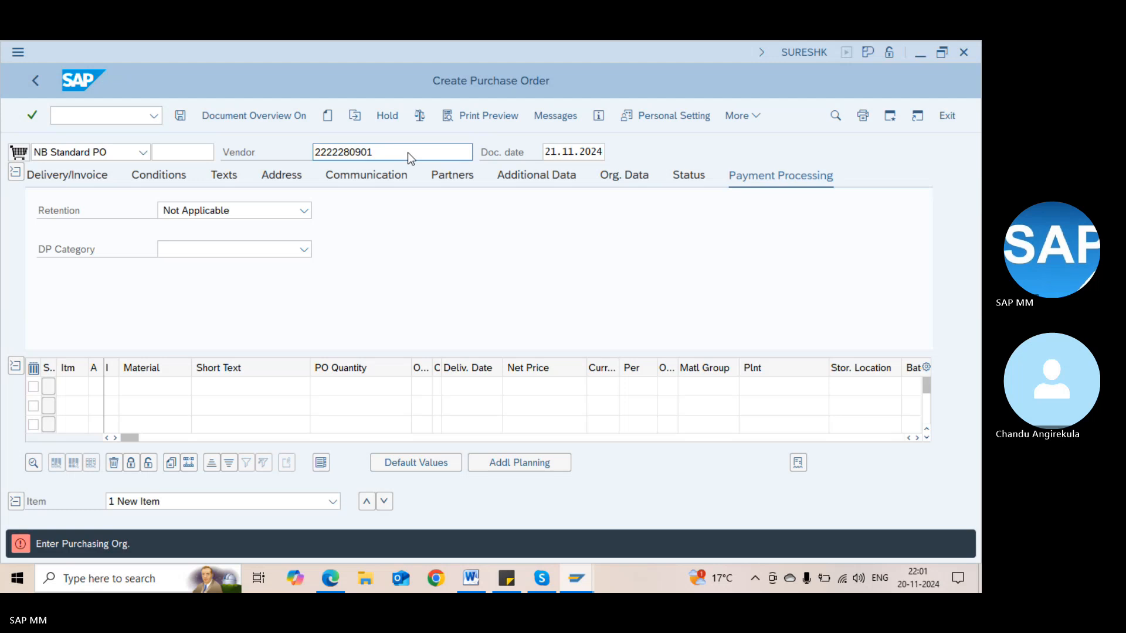
type("1000")
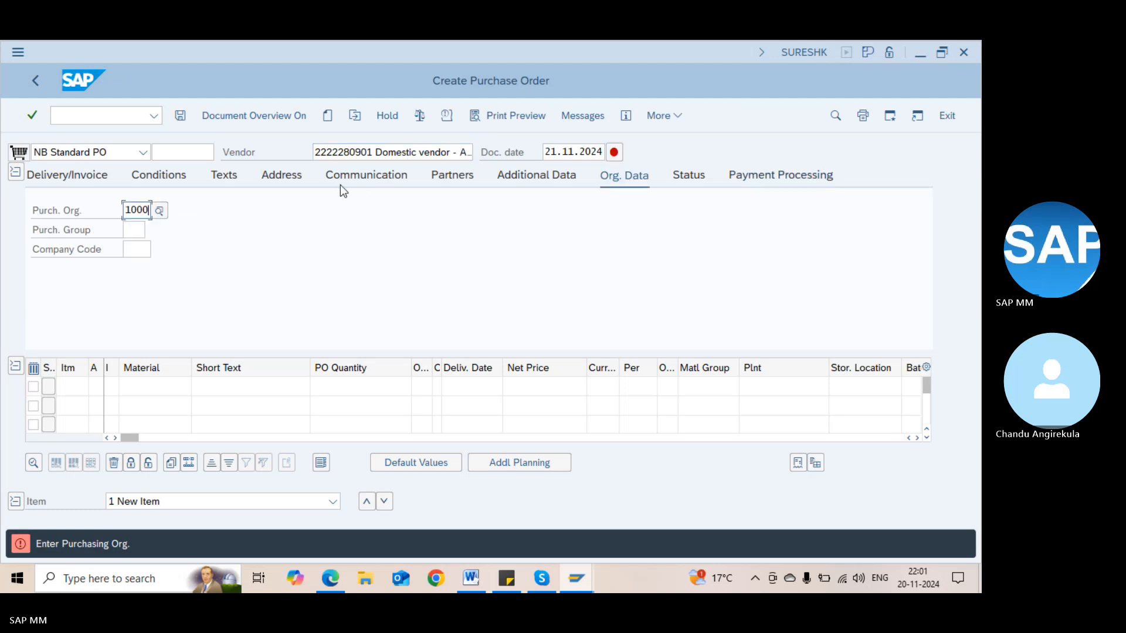
key("Return")
type("000")
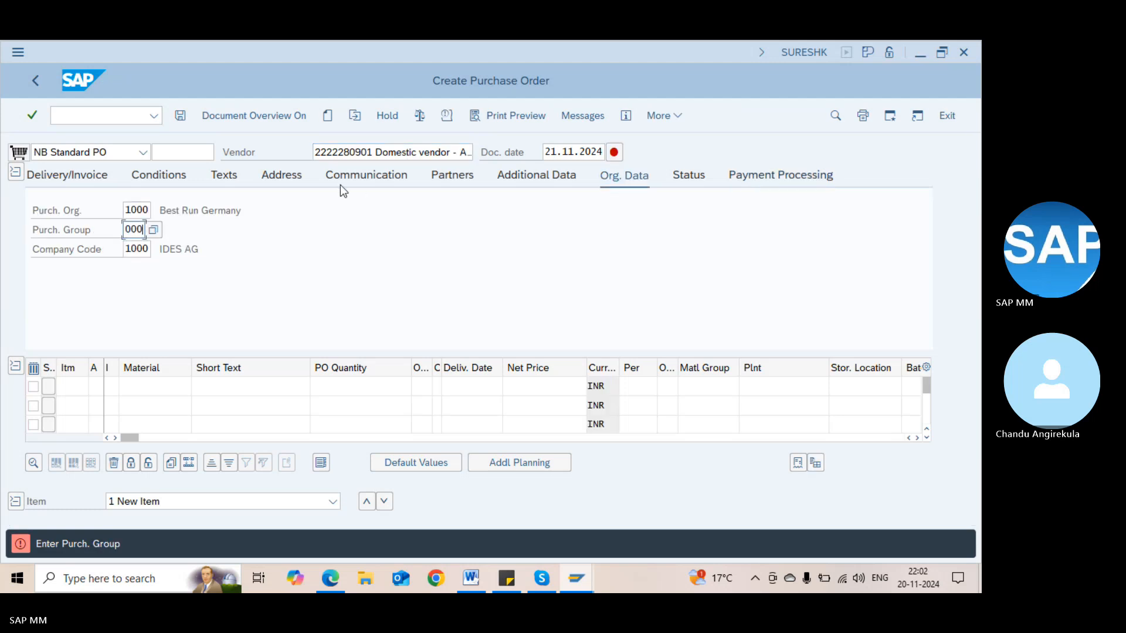
key("Return")
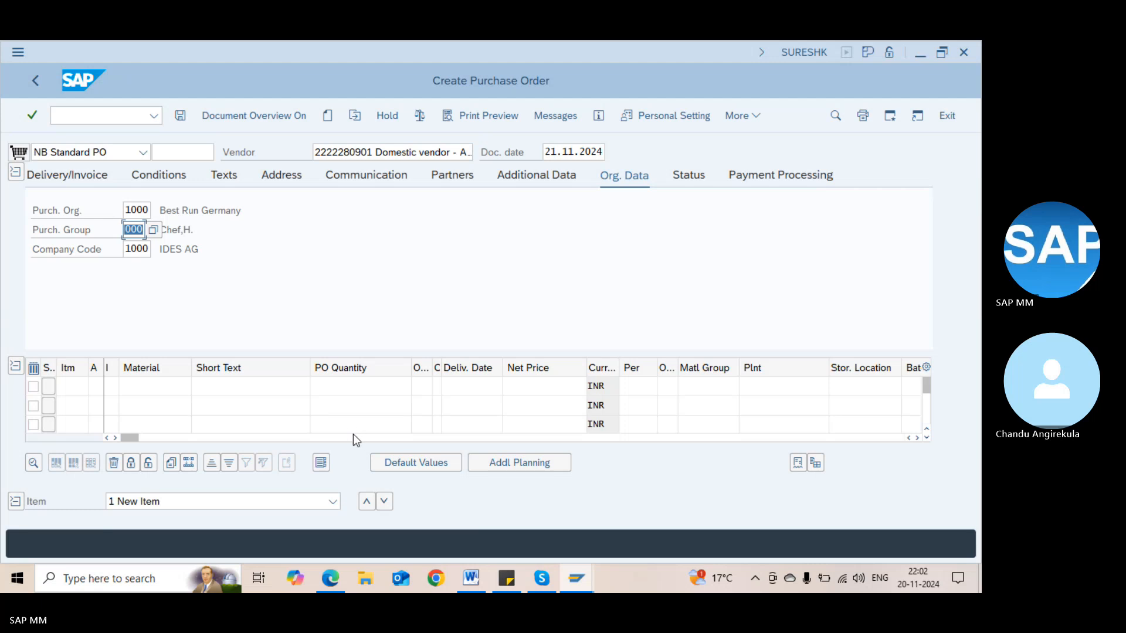
left_click(358, 437)
left_click_drag(358, 437, 425, 438)
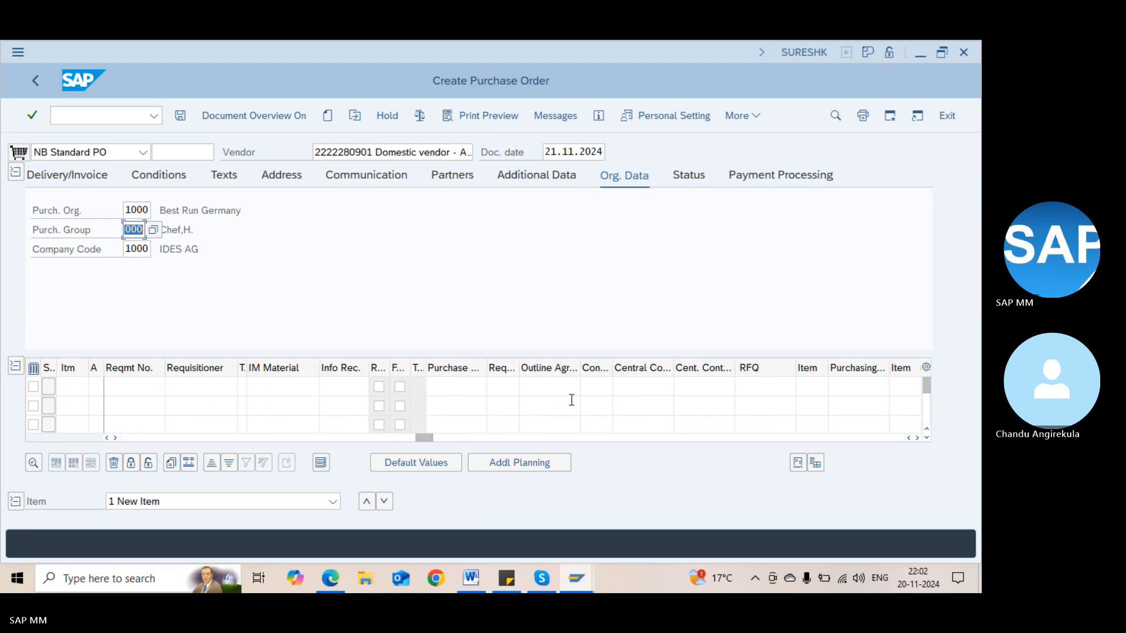
left_click(337, 386)
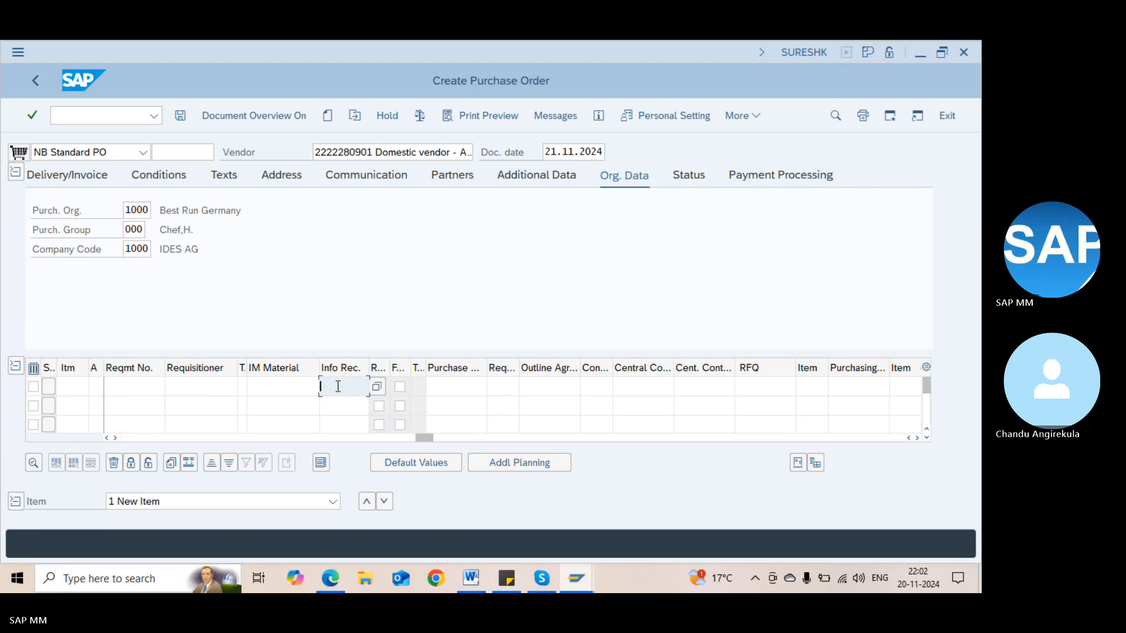
key("ctrl+v")
key("Return")
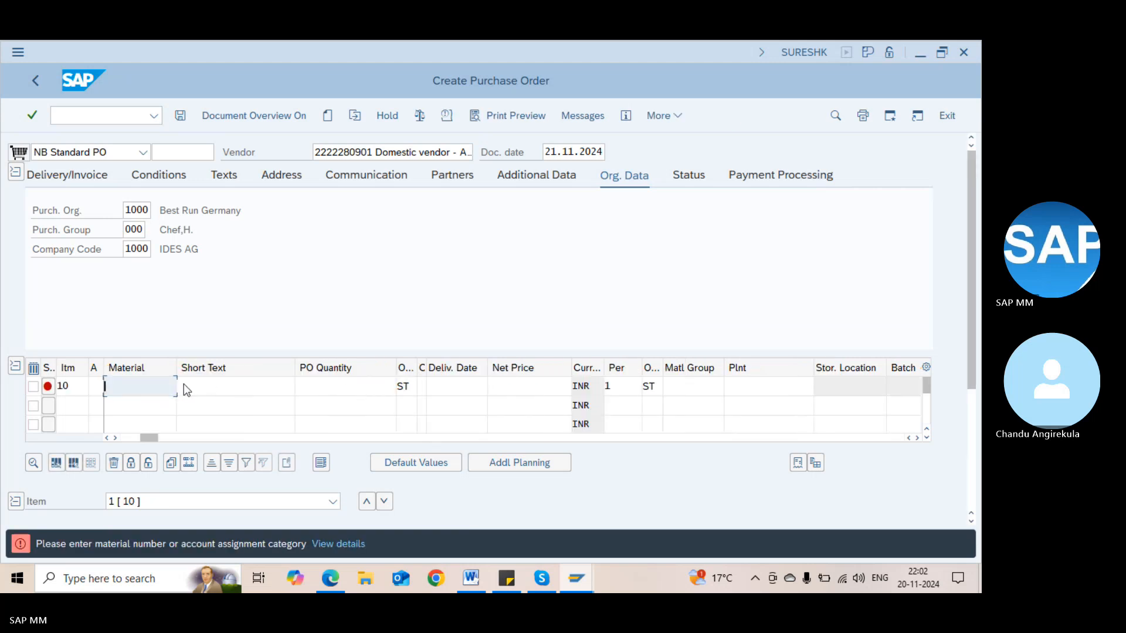
Give item 1 material 100-200 at plant 1100
key("Down")
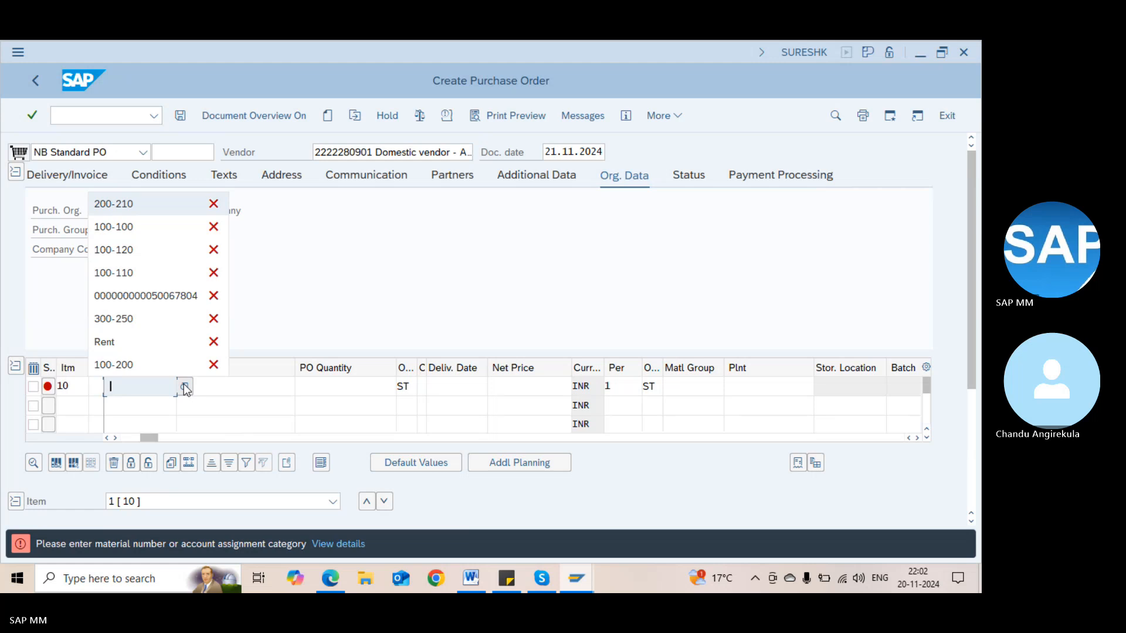
key("Down")
key("Down")
key("BackSpace")
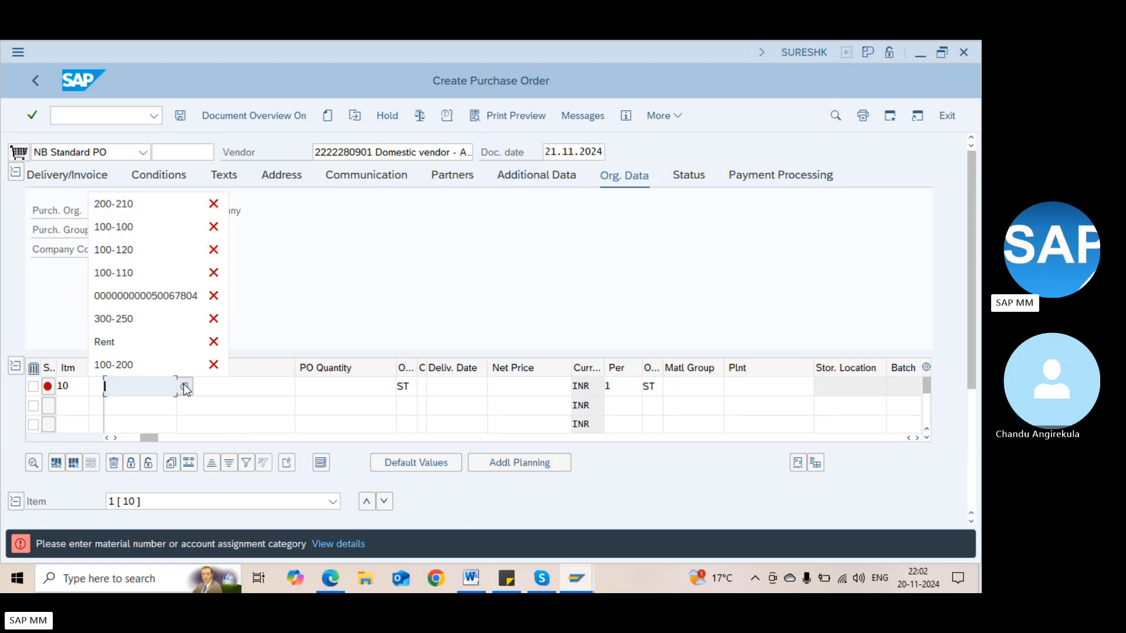
type("100-200")
key("Return")
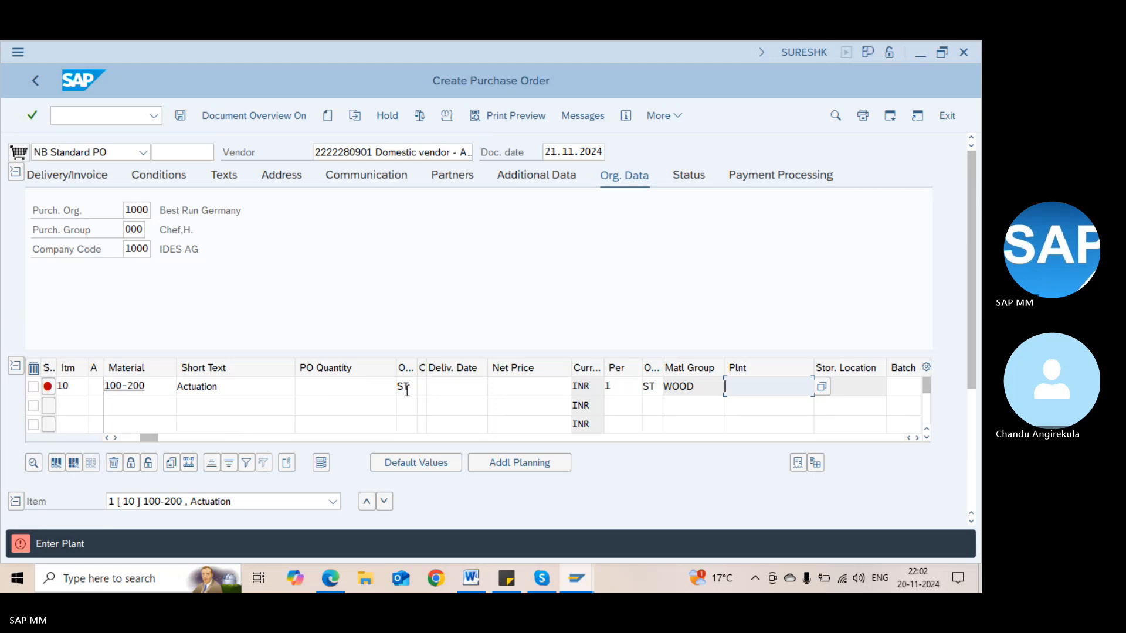
key("BackSpace")
key("Down")
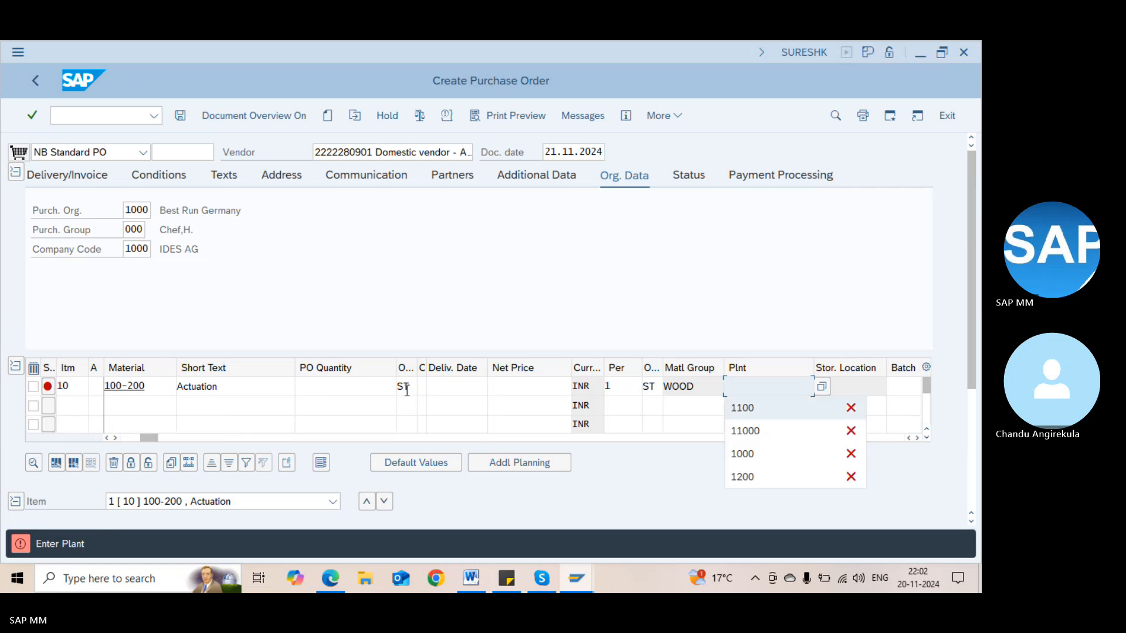
key("Return")
key("Return")
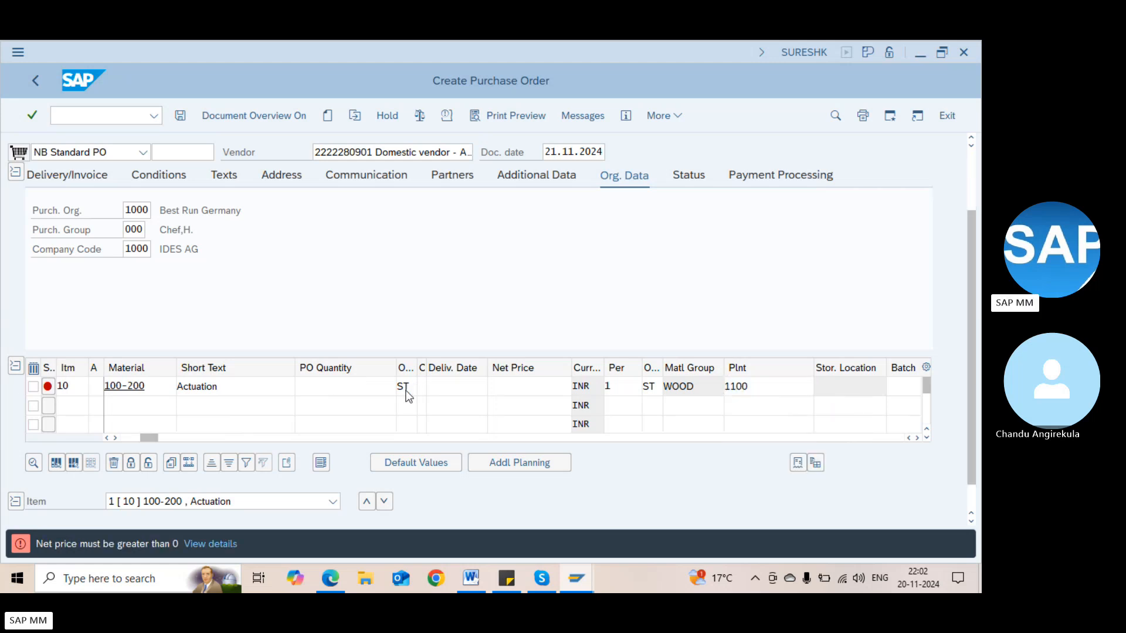
key("alt+Tab")
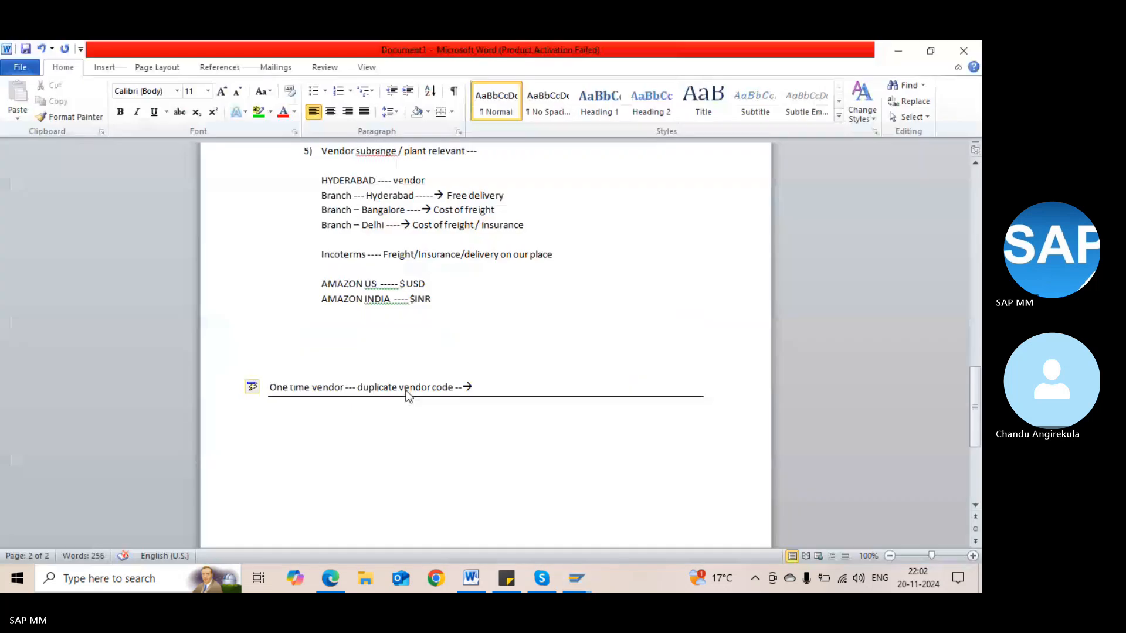
key("alt+Tab")
left_click(118, 117)
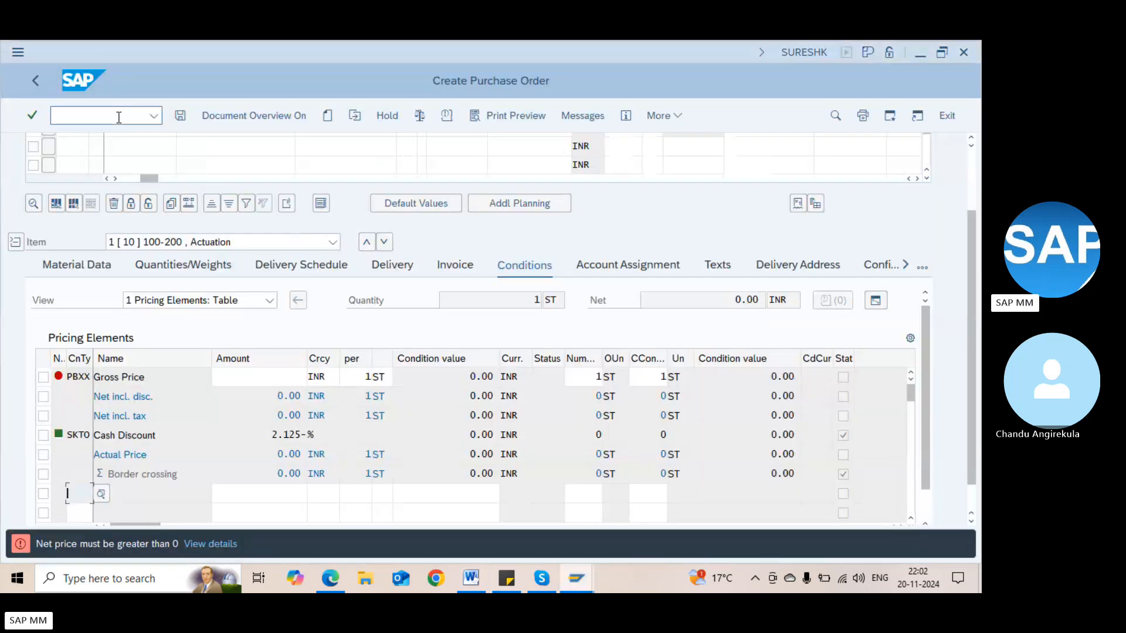
type("/nme2")
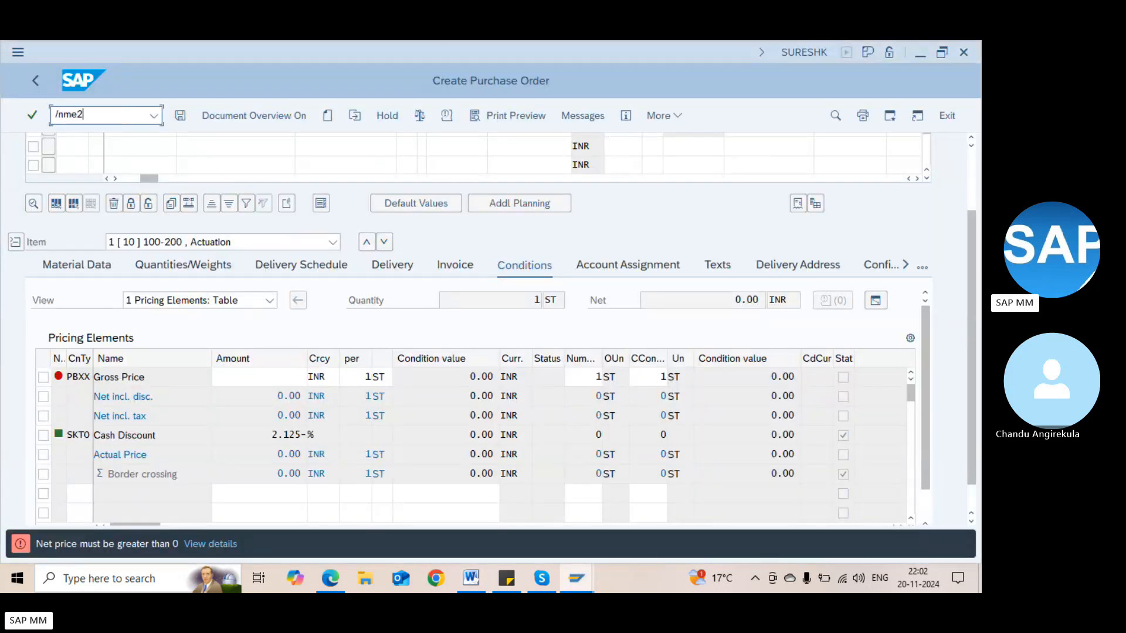
key("Return")
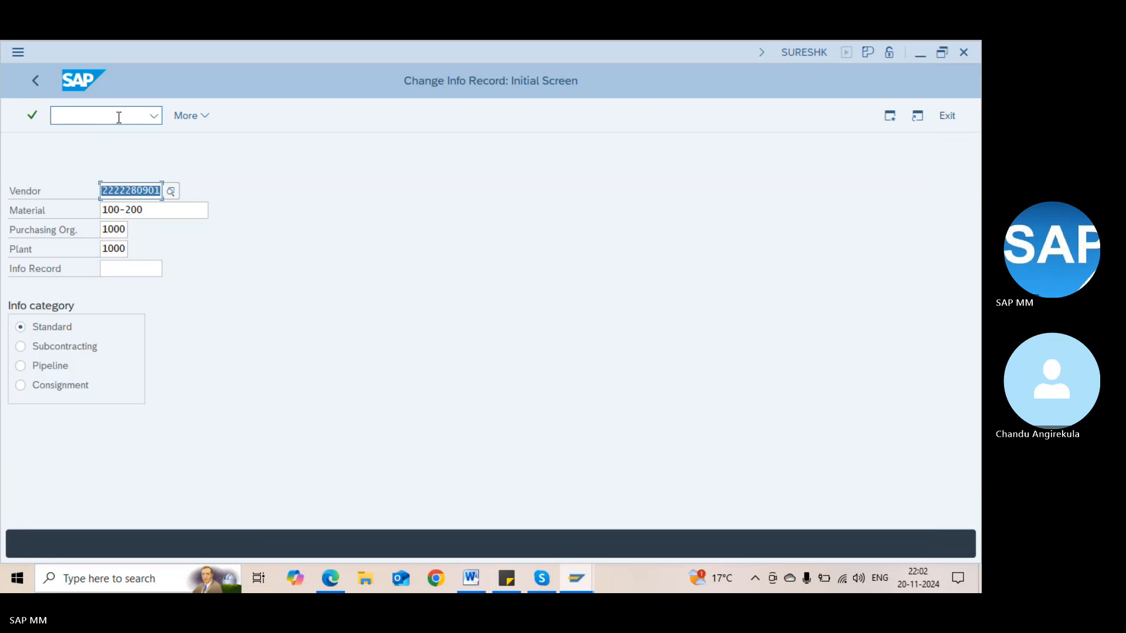
key("Return")
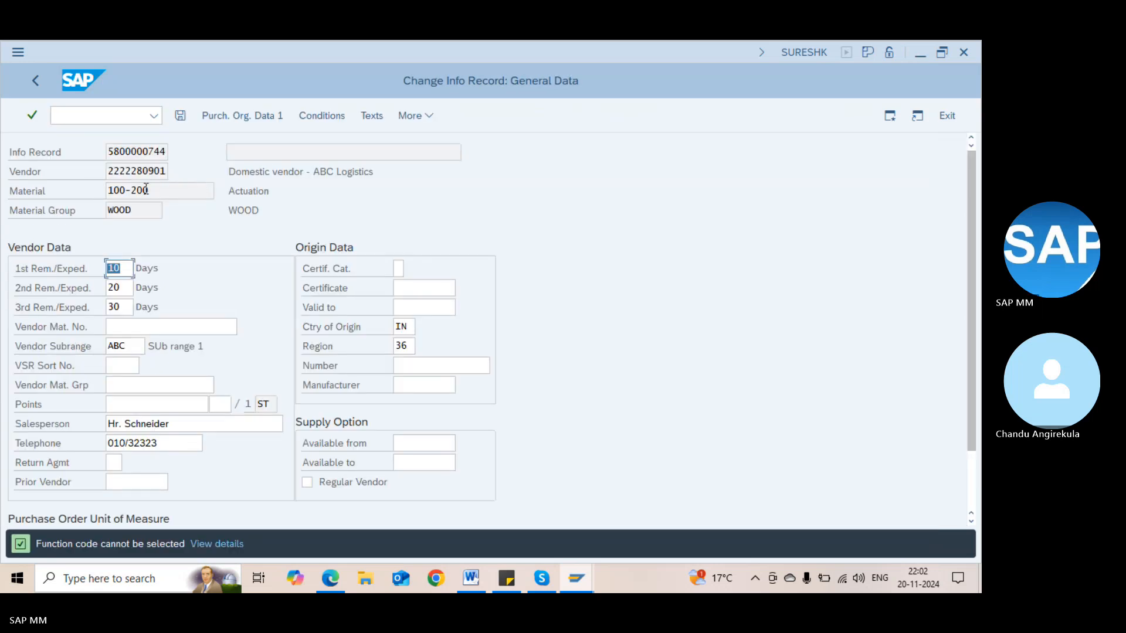
left_click(29, 79)
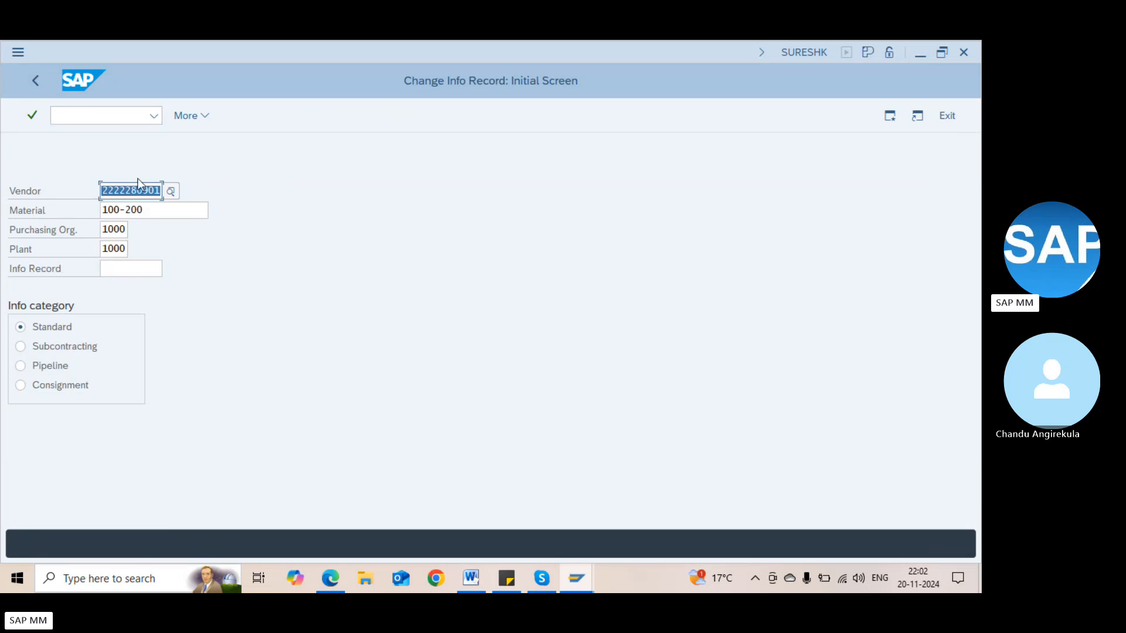
key("Tab")
key("Tab")
key("Tab")
type("1100")
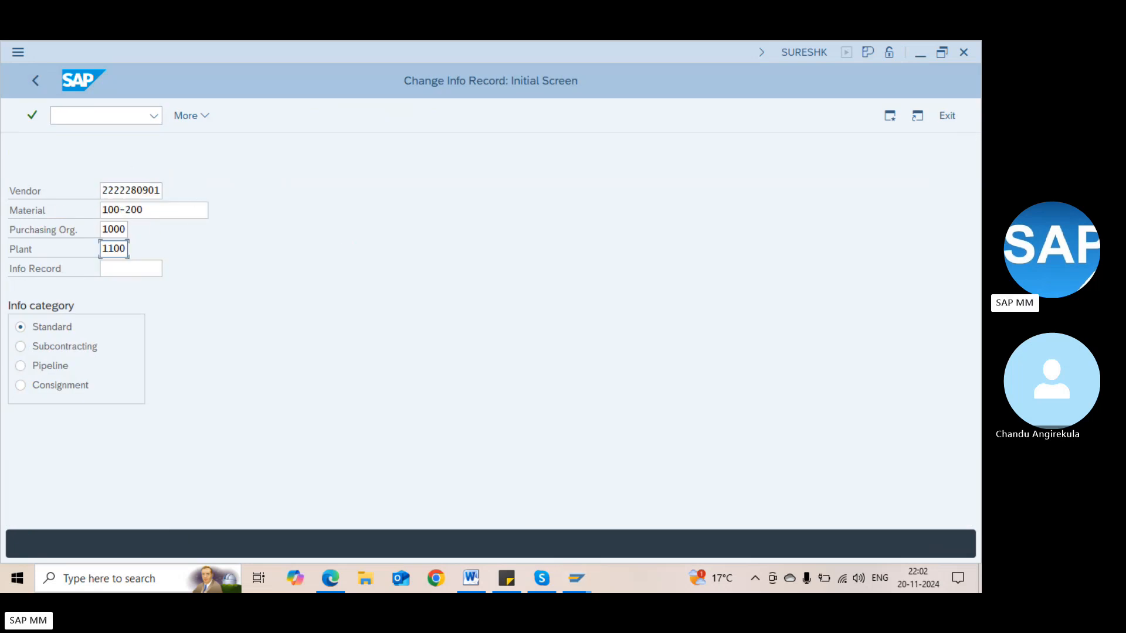
key("Return")
key("Tab")
key("Tab")
key("Tab")
key("Tab")
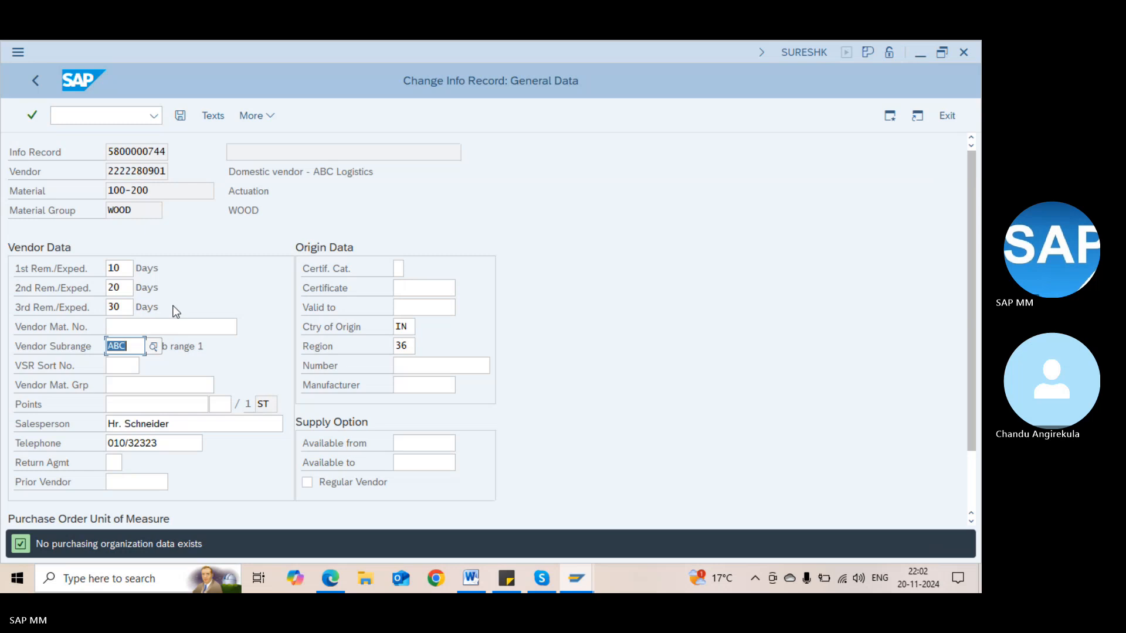
Change the vendor subrange to DEF, save on exit, and enter /nme21n
left_click(156, 349)
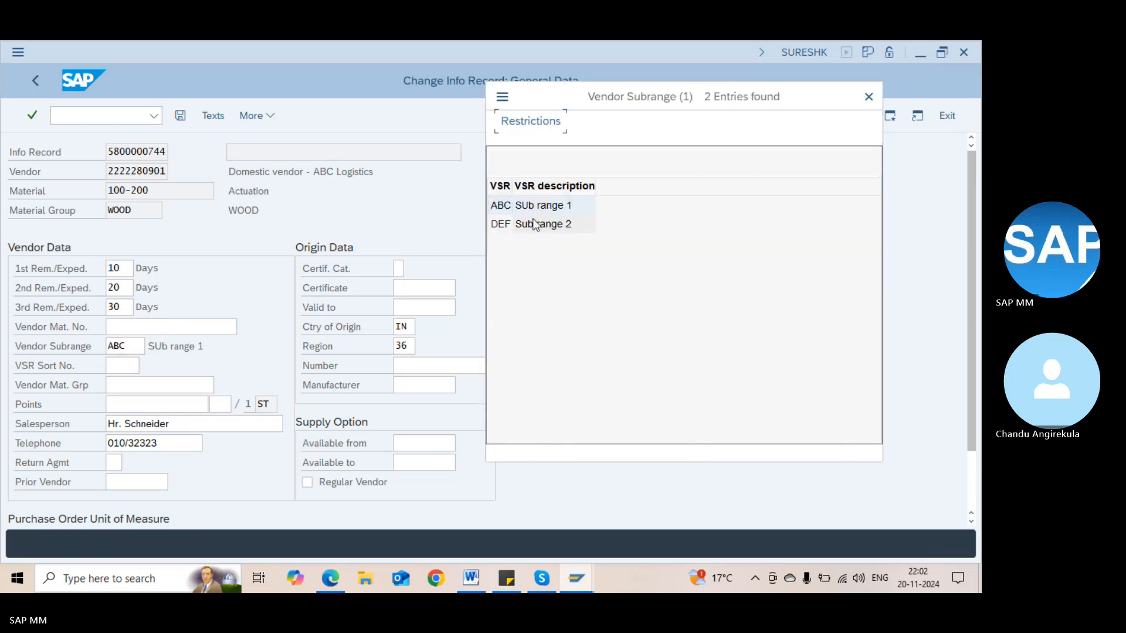
double_click(532, 223)
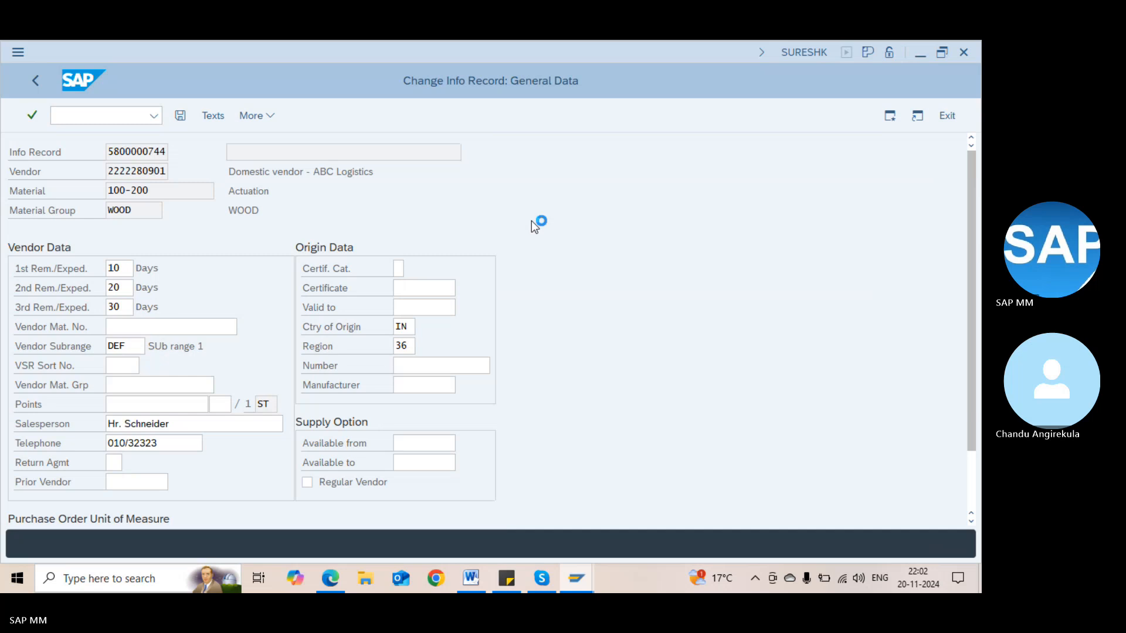
key("Return")
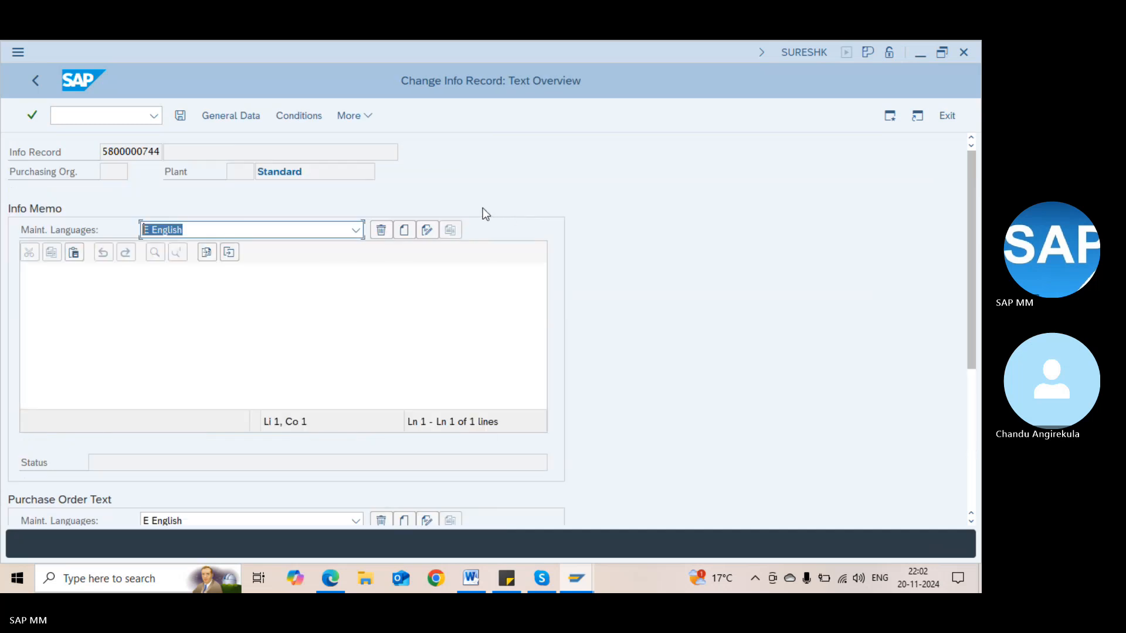
key("F3")
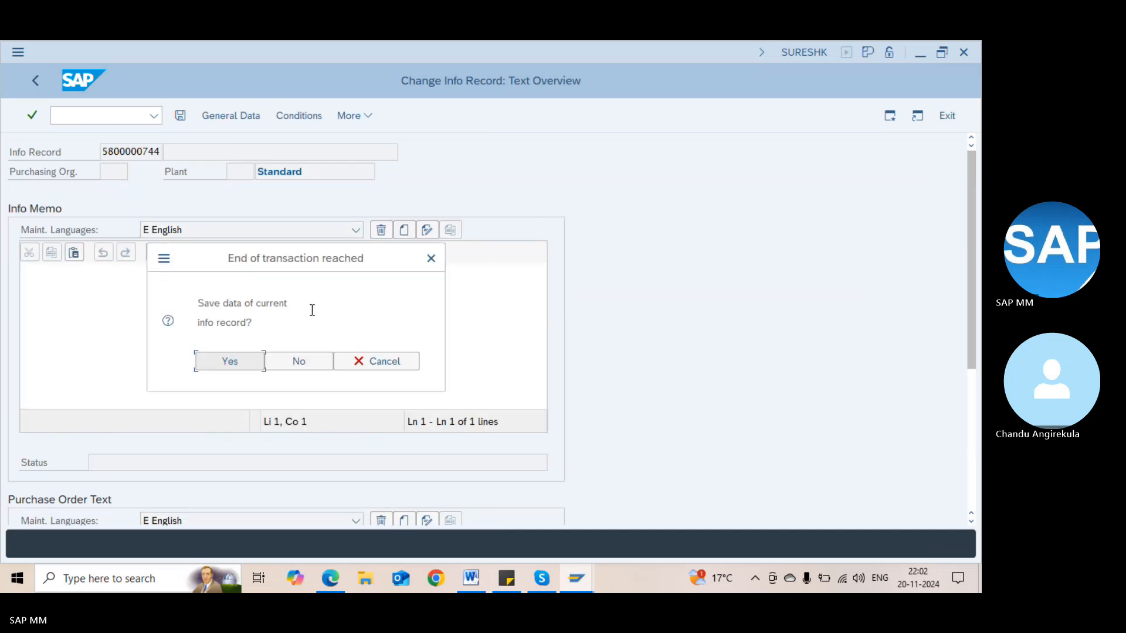
left_click(220, 367)
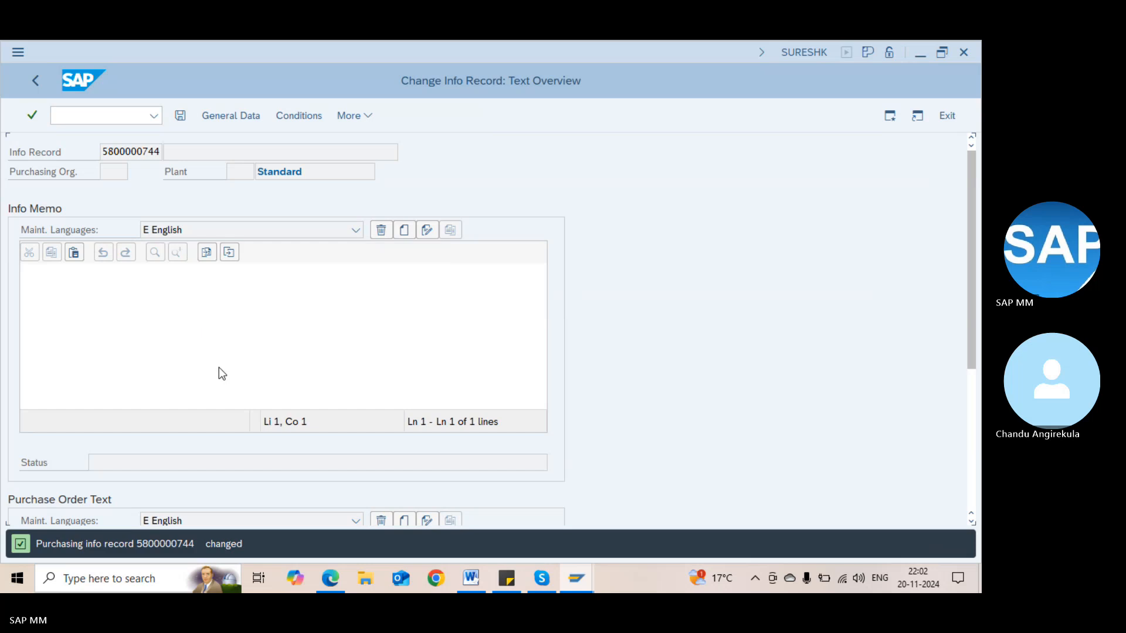
left_click(62, 117)
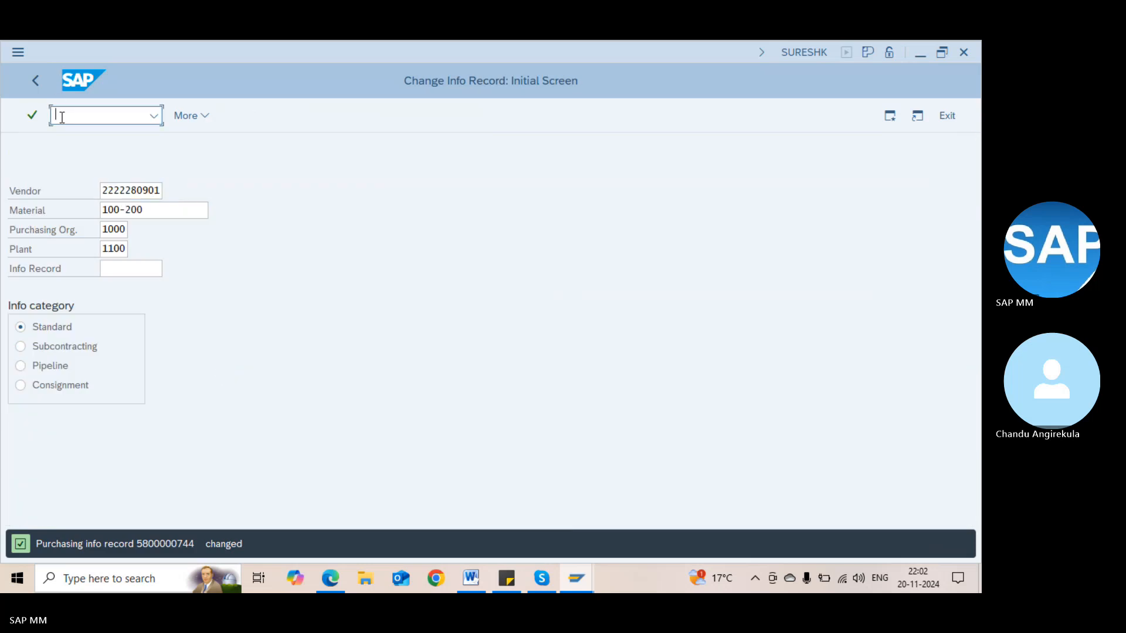
type("/nme21n")
Open ME21N and fill in the vendor from recent entries
key("Return")
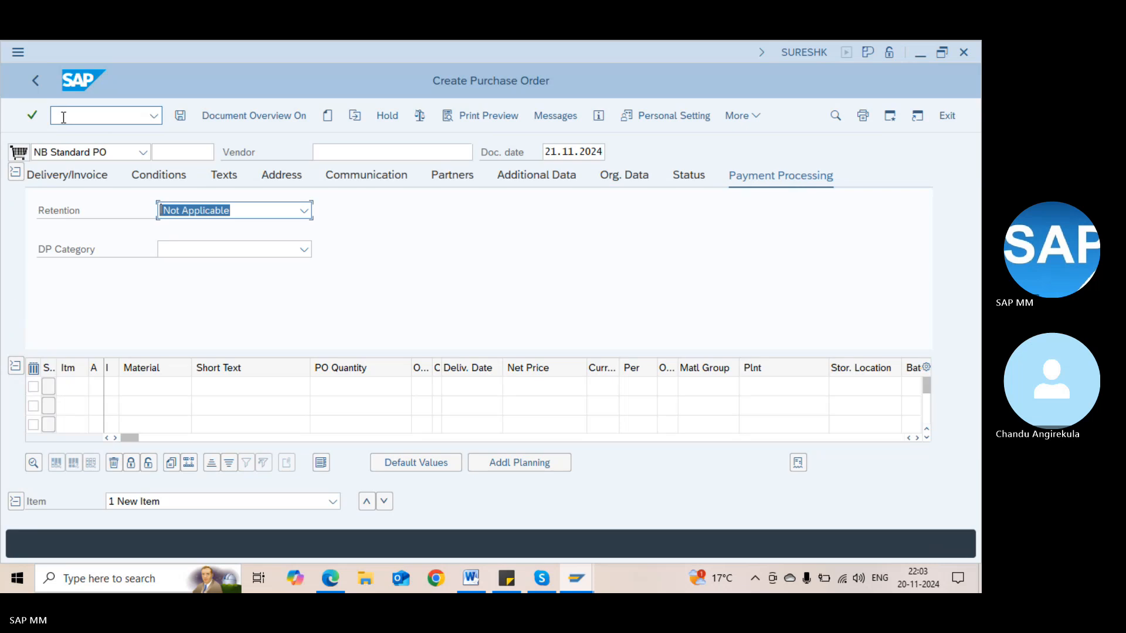
left_click(359, 149)
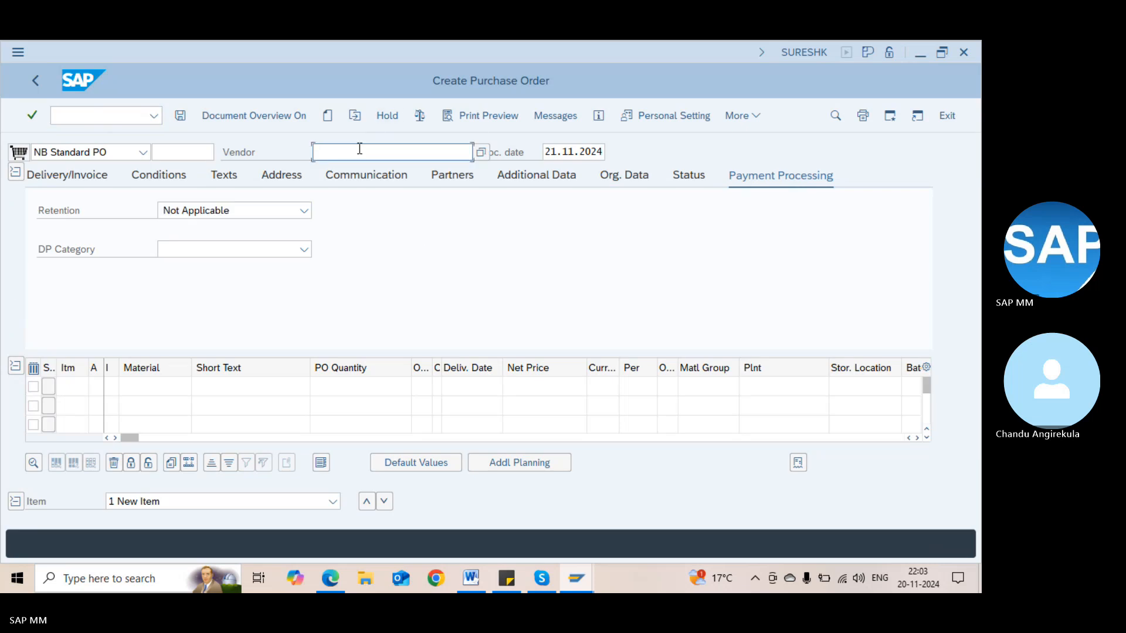
key("Return")
Enter item material 100-200 at plant 1100 with quantity 10
left_click(173, 385)
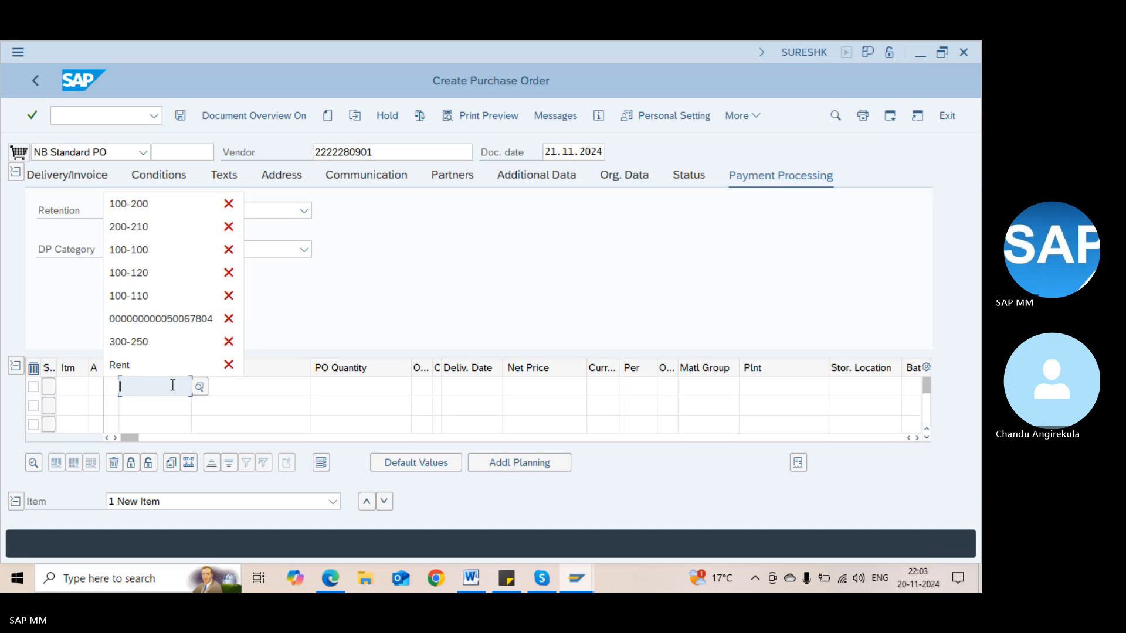
left_click(138, 214)
key("Tab")
key("Tab")
key("Tab")
key("Tab")
key("Tab")
key("Tab")
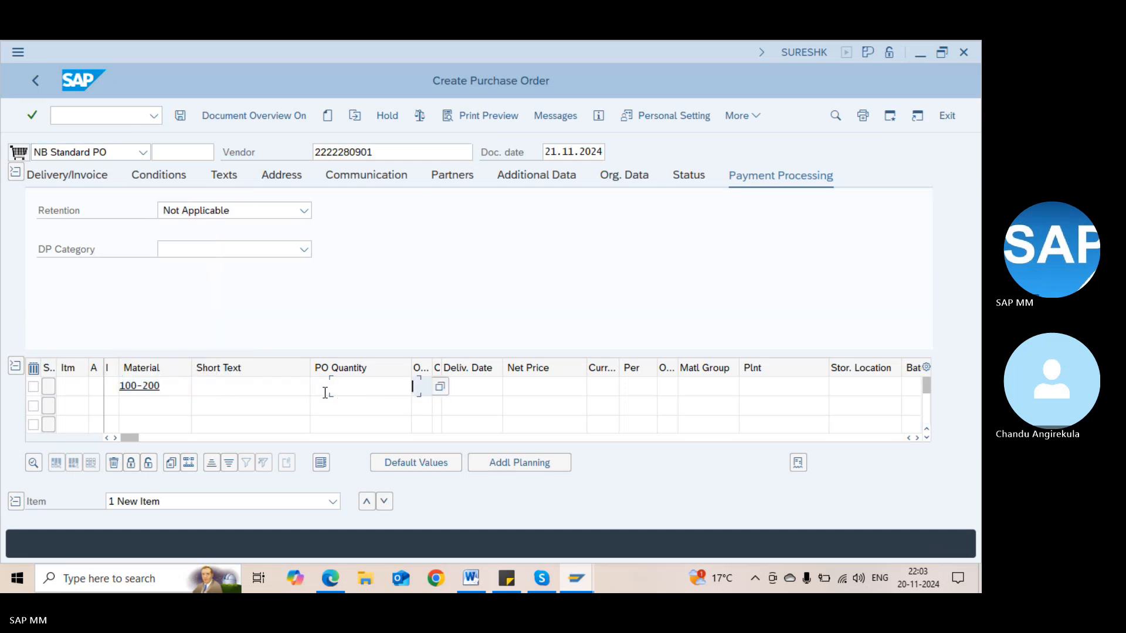
key("Tab")
key("Tab")
key("Tab")
key("Tab")
key("Tab")
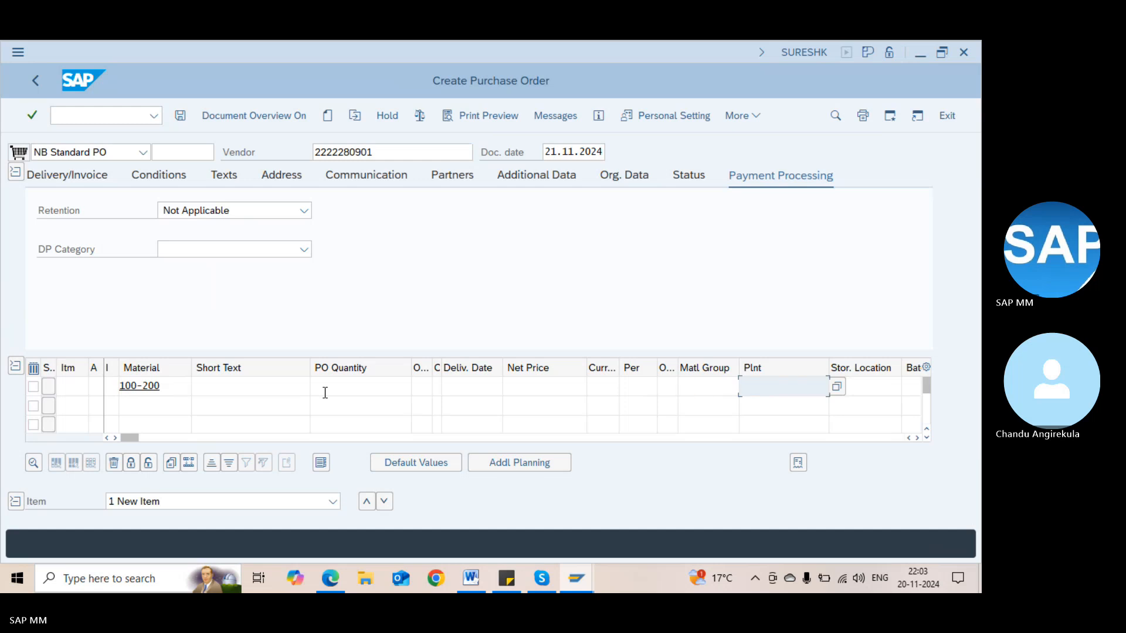
type("1100")
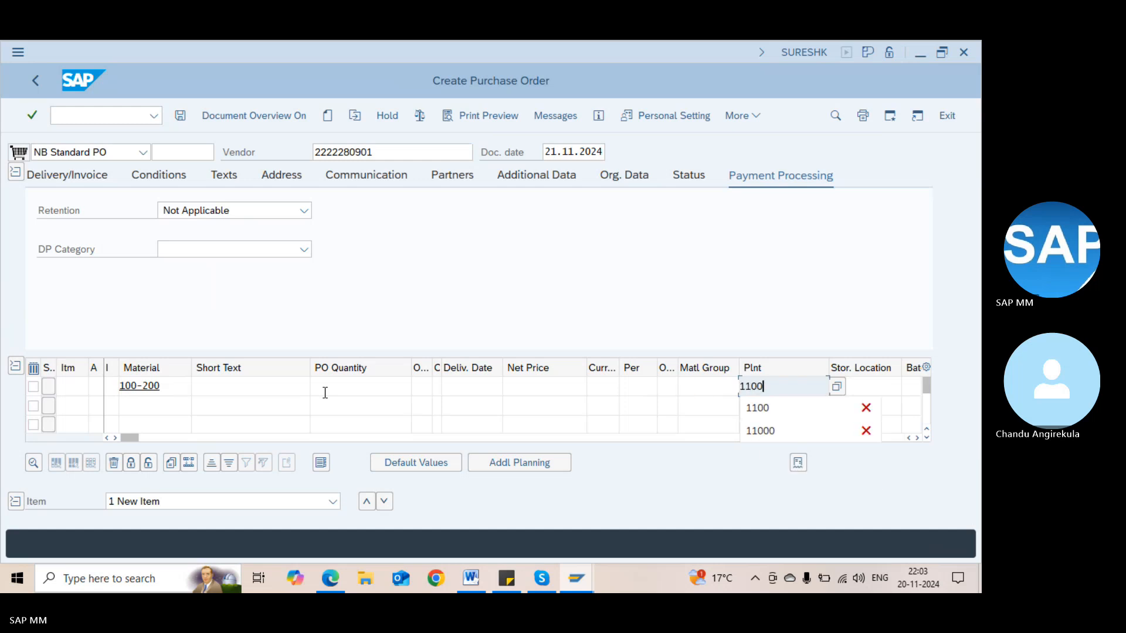
key("Tab")
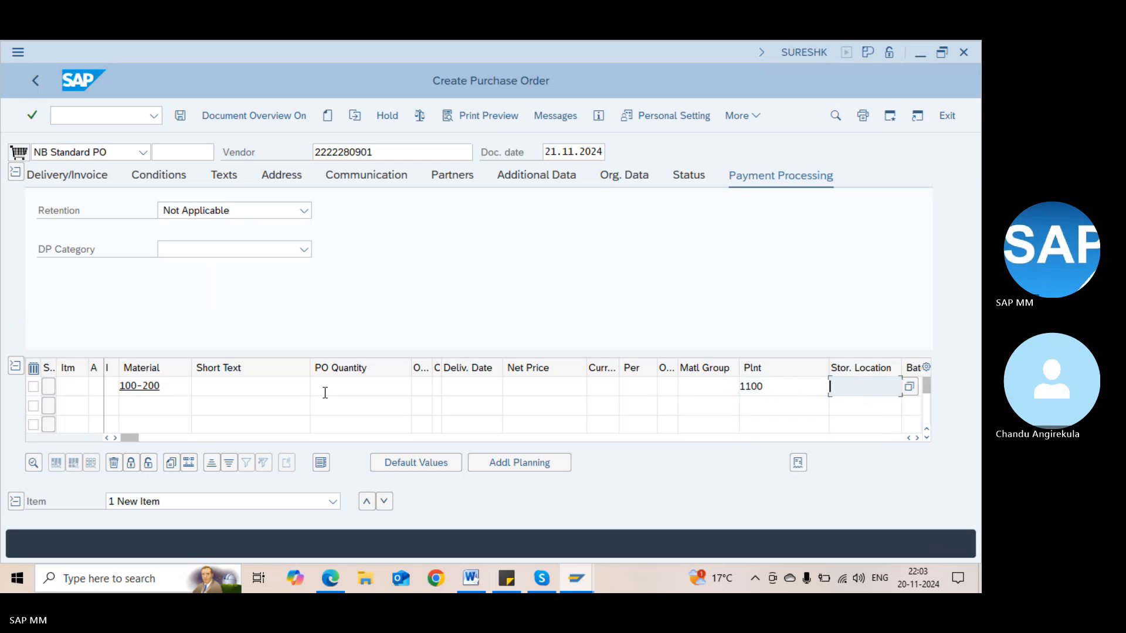
key("shift+Tab")
key("shift+Tab")
key("shift+Tab")
key("shift+Tab")
key("shift+Tab")
key("shift+Tab")
key("shift+Tab")
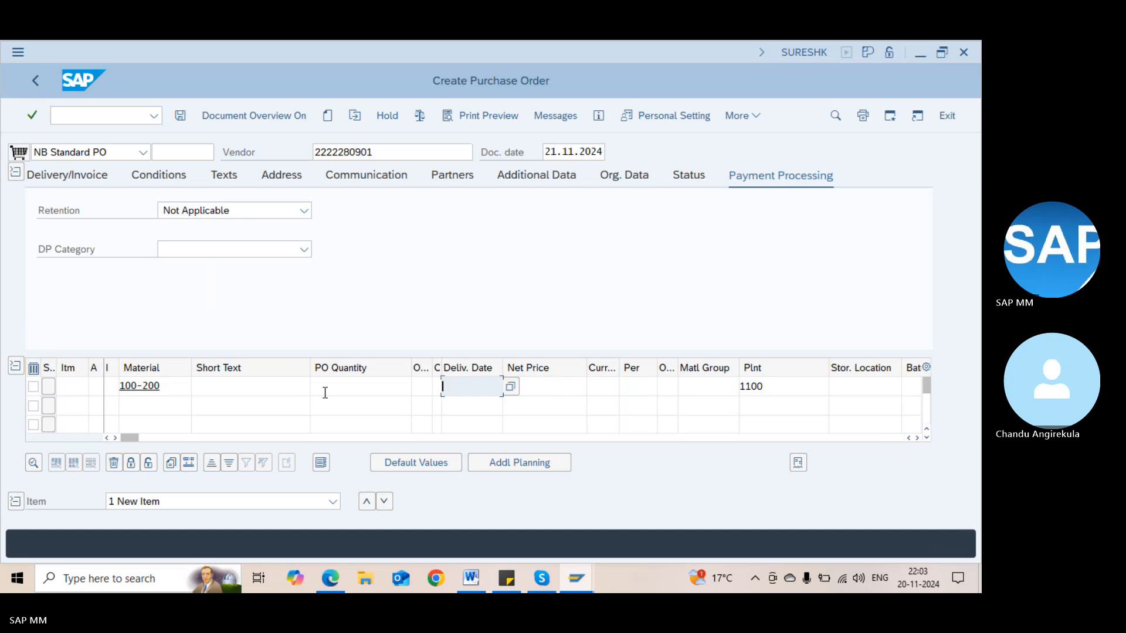
key("shift+Tab")
key("shift+Tab")
key("shift+Tab")
type("10")
key("Return")
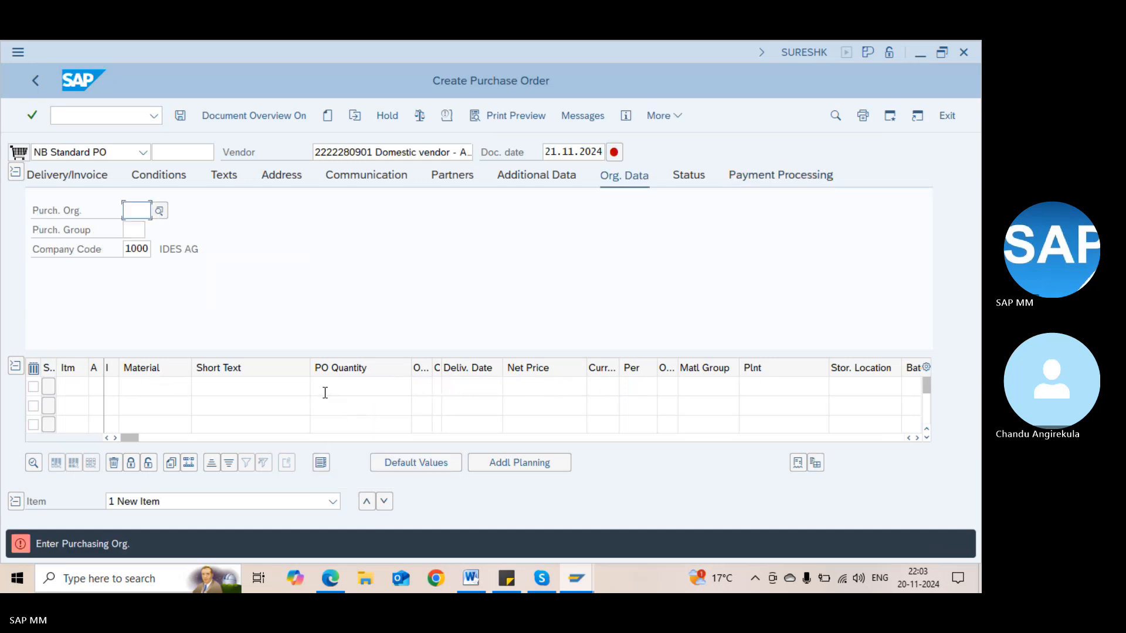
Enter purchasing org 1000 and purchasing group 000 on the Org. Data tab
type("1000")
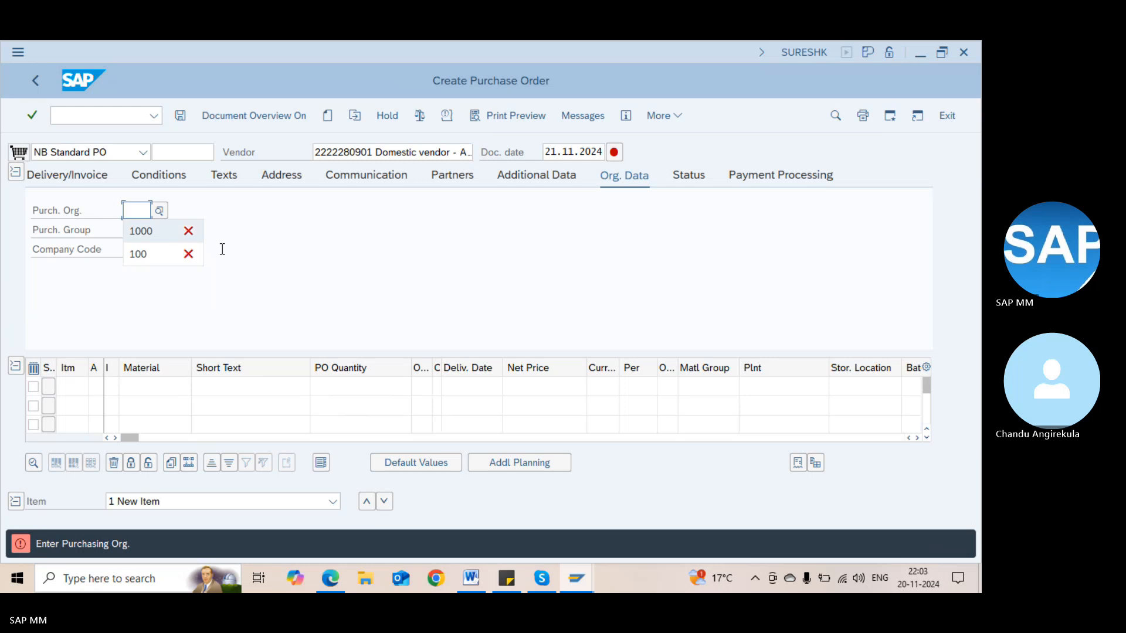
key("Tab")
type("000")
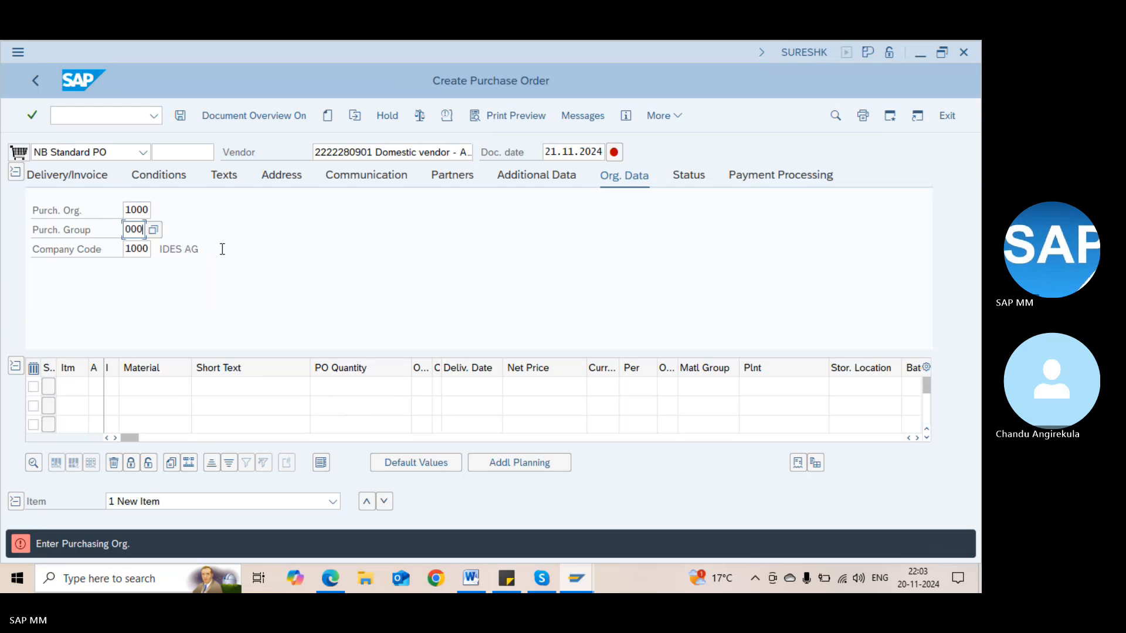
key("Tab")
Fill item 10 with quantity 10, plant 1100, net price 99, and the info record
key("Tab")
key("Tab")
key("Tab")
key("Tab")
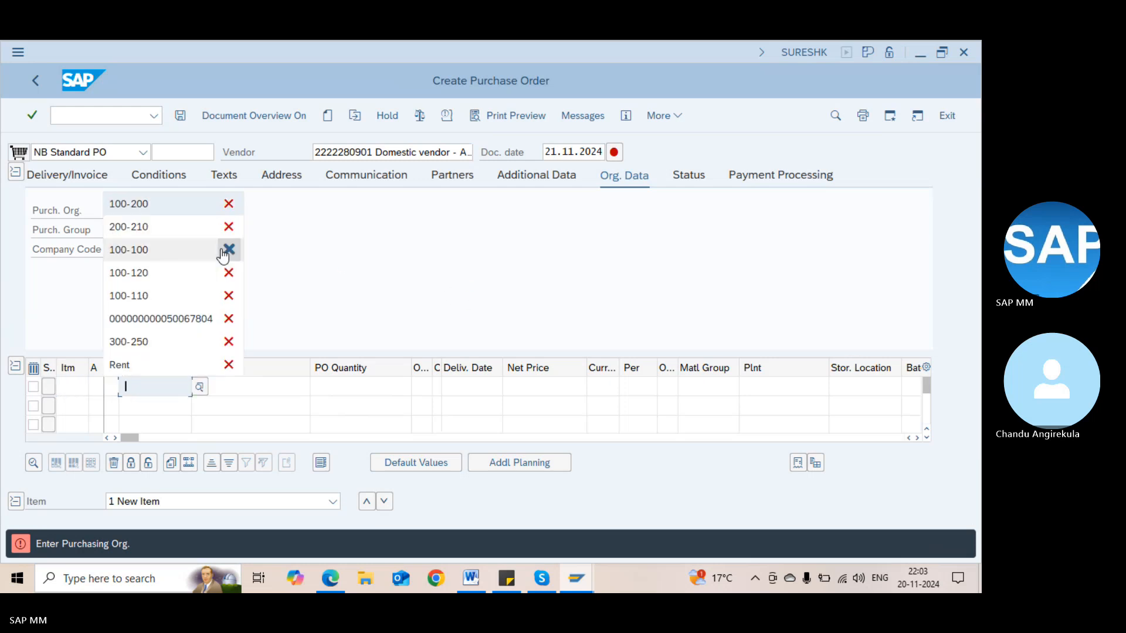
key("Return")
key("Tab")
key("Tab")
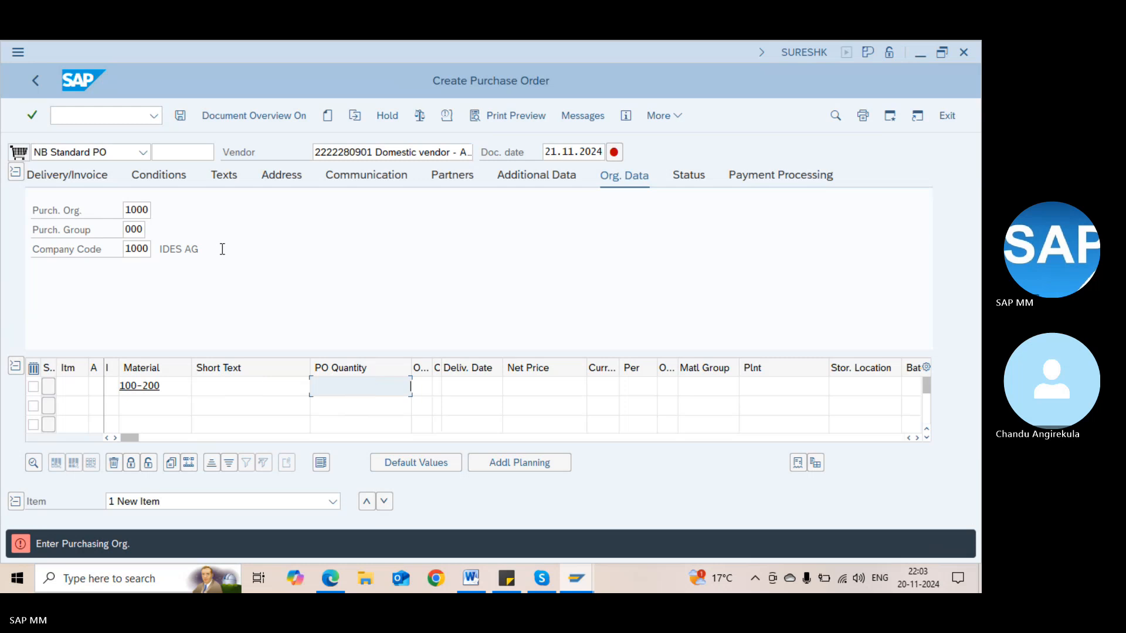
type("10")
key("Tab")
key("Tab")
key("Tab")
key("Tab")
key("Tab")
key("Tab")
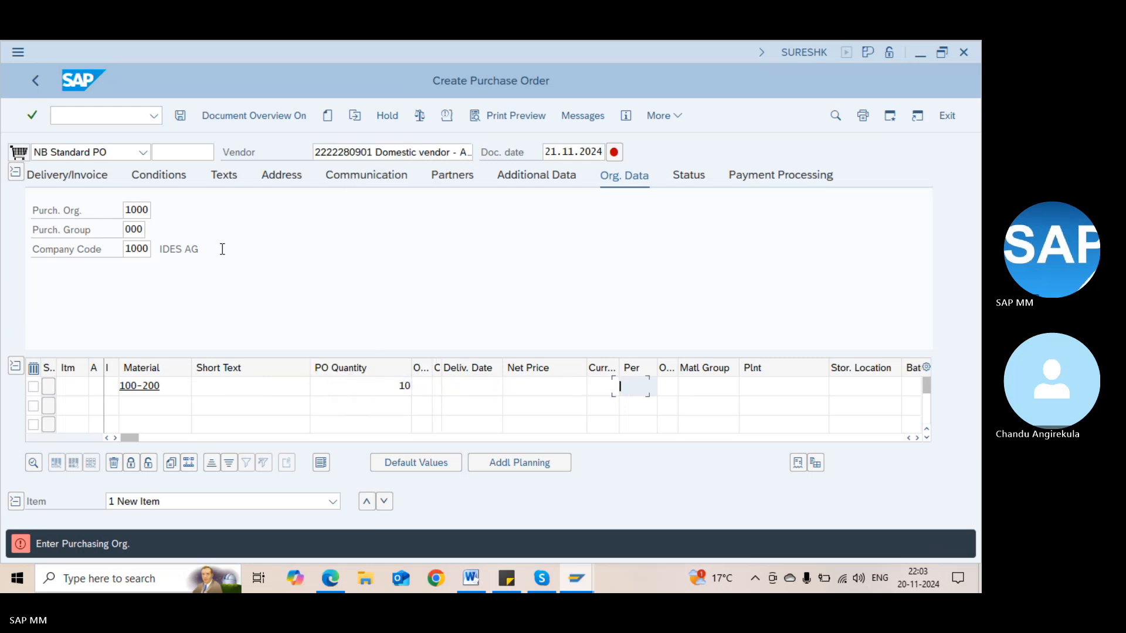
key("Tab")
key("Tab")
key("Tab")
type("1100")
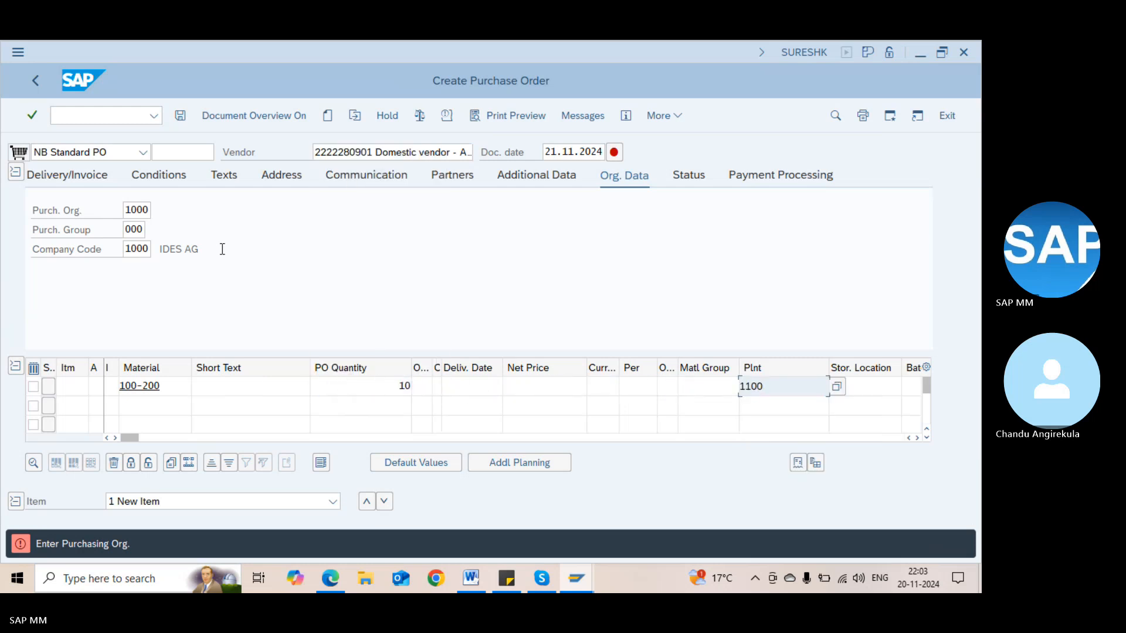
key("shift+Tab")
key("shift+Tab")
key("shift+Tab")
key("shift+Tab")
key("shift+Tab")
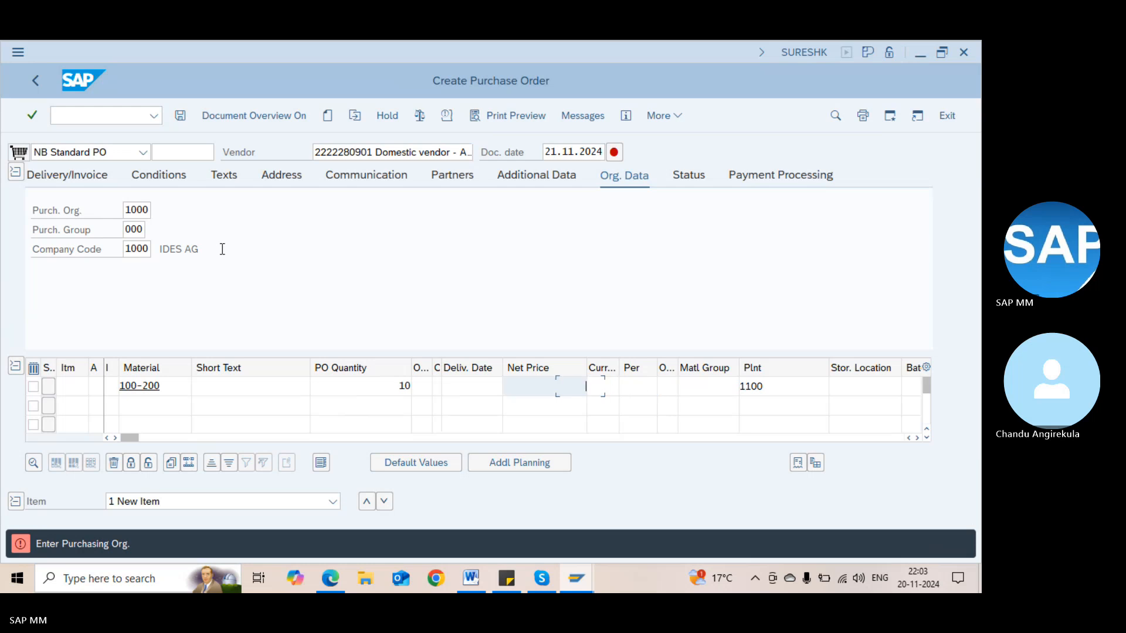
type("99")
key("Tab")
key("Tab")
key("Tab")
key("Tab")
key("Tab")
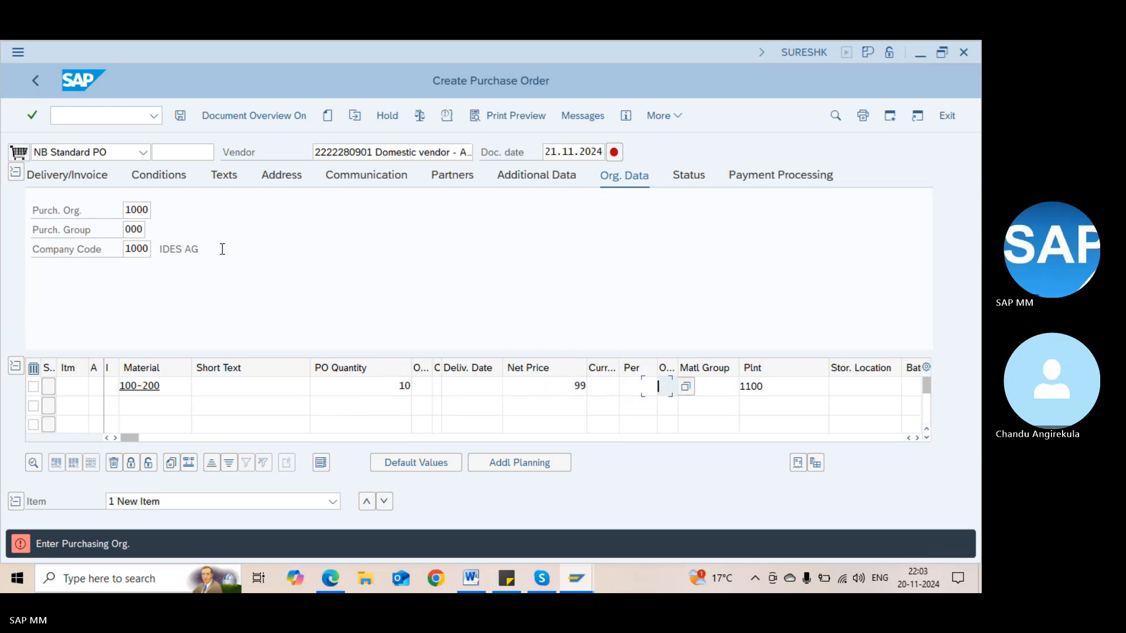
key("Tab")
key("Tab")
key("Tab")
key("Tab")
key("Tab")
key("Tab")
key("Tab")
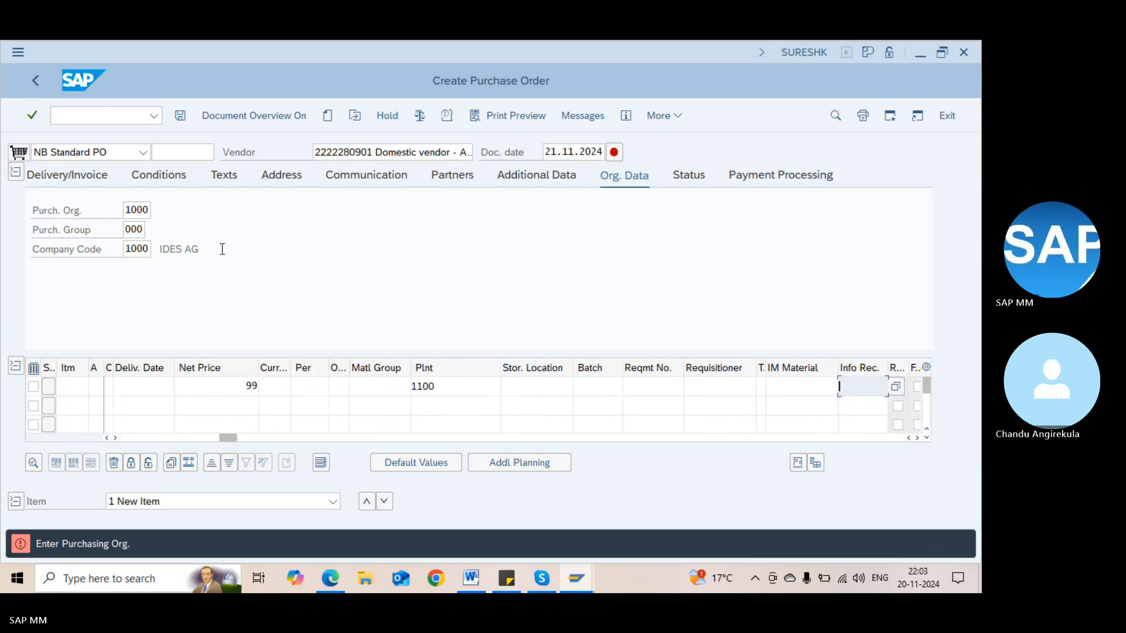
type("00000744")
key("Return")
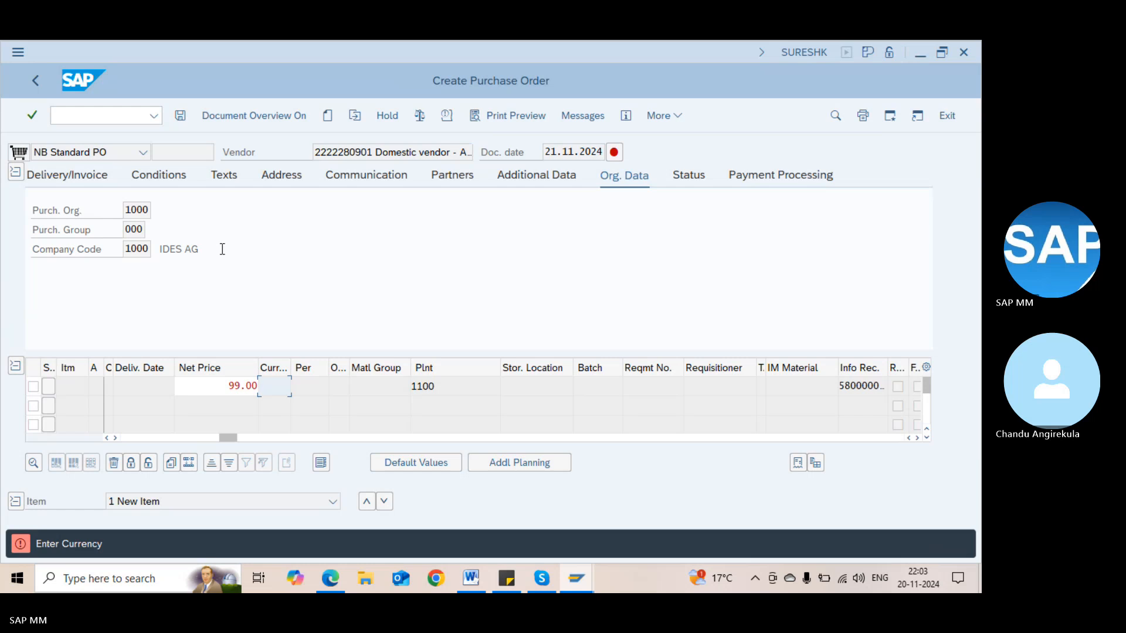
key("Return")
Set the item currency to USD and untick ERS for item 10
type("USD")
key("Return")
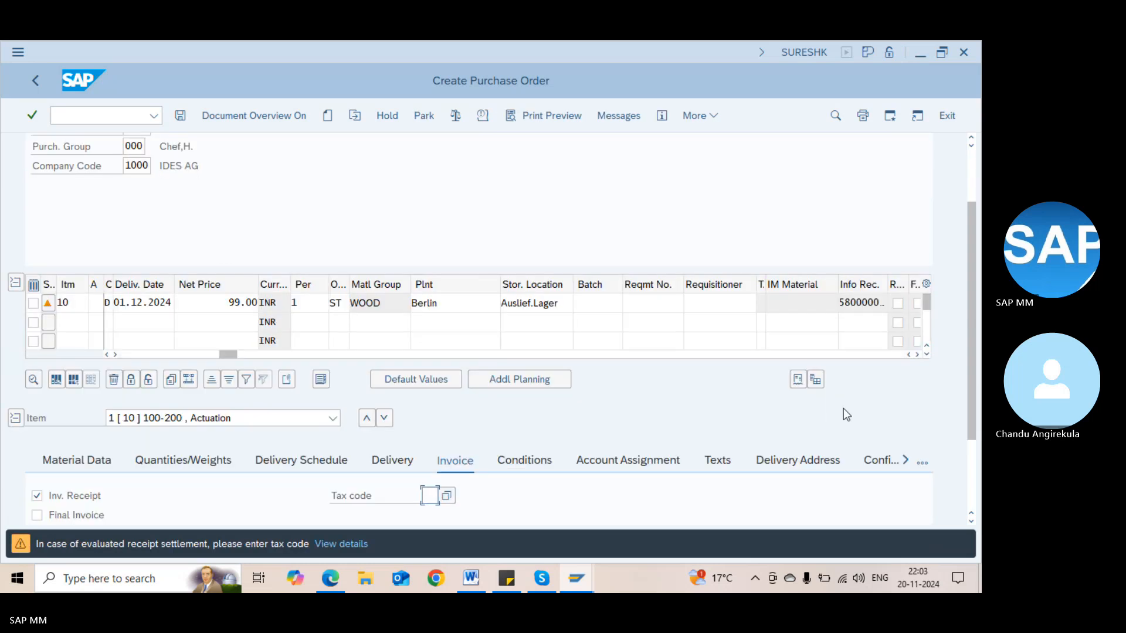
left_click(971, 445)
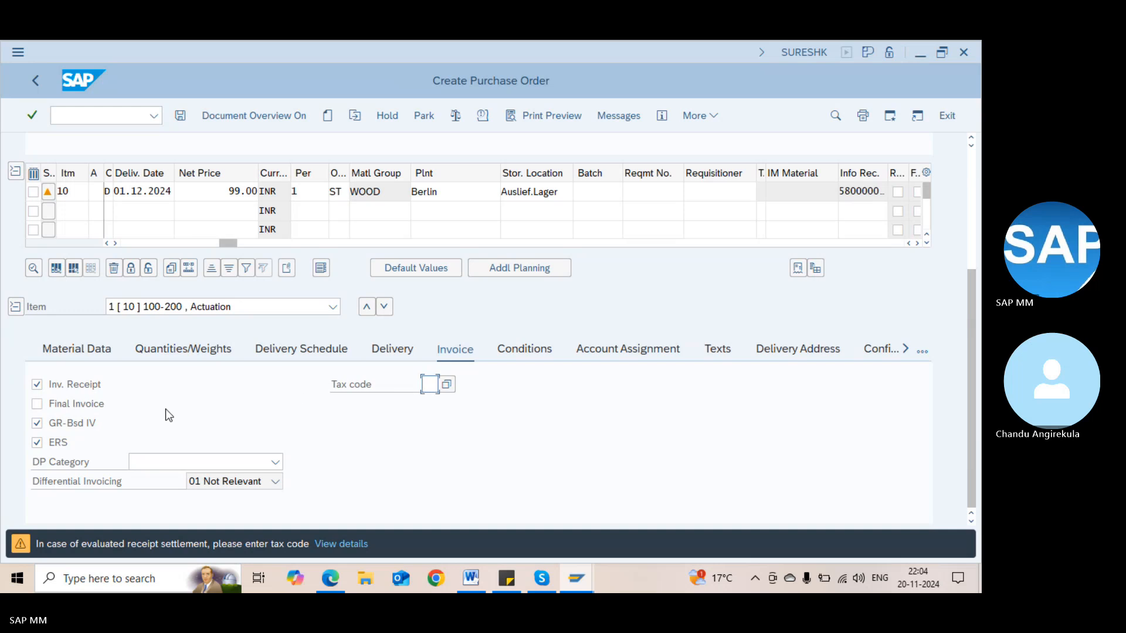
left_click(59, 444)
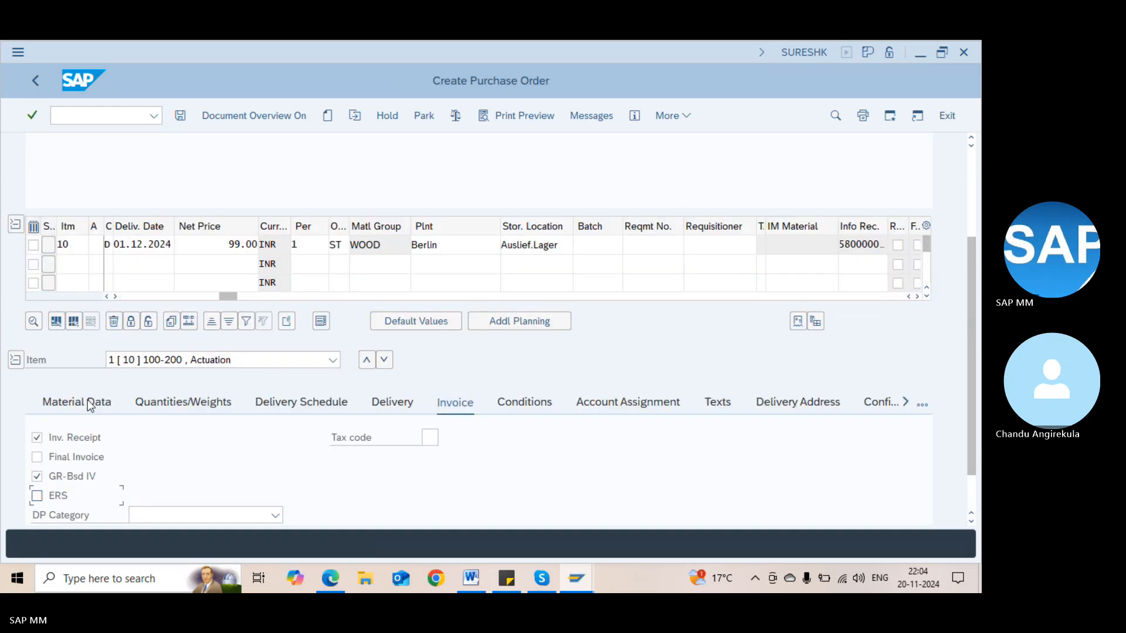
Check item 10's Material Data for vendor sub-range DEF and its info record
left_click(90, 406)
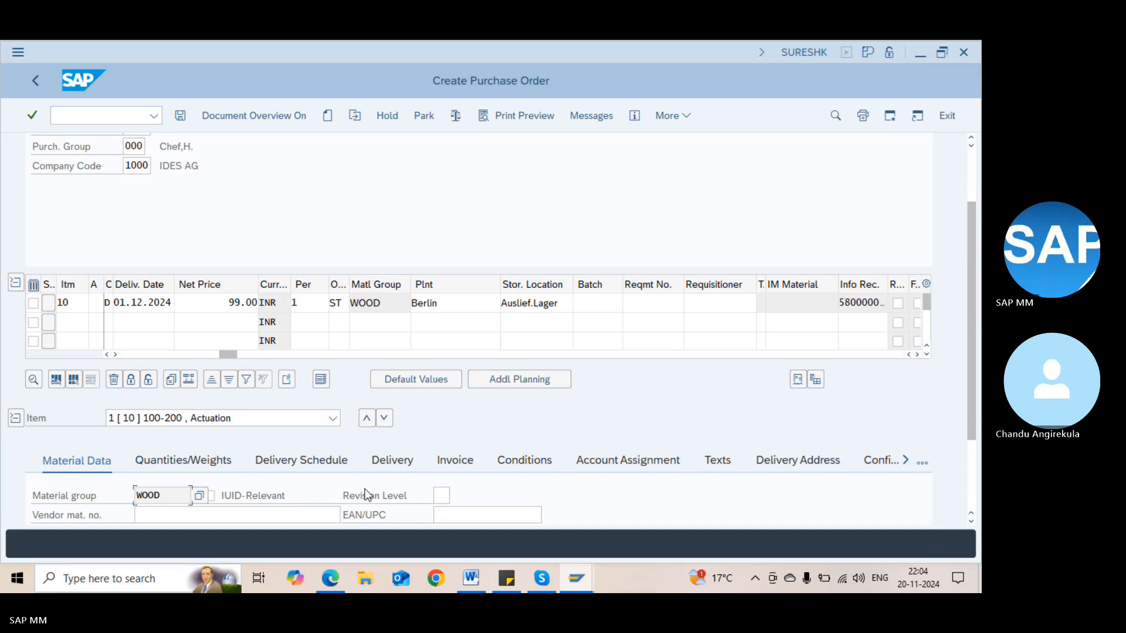
left_click(970, 470)
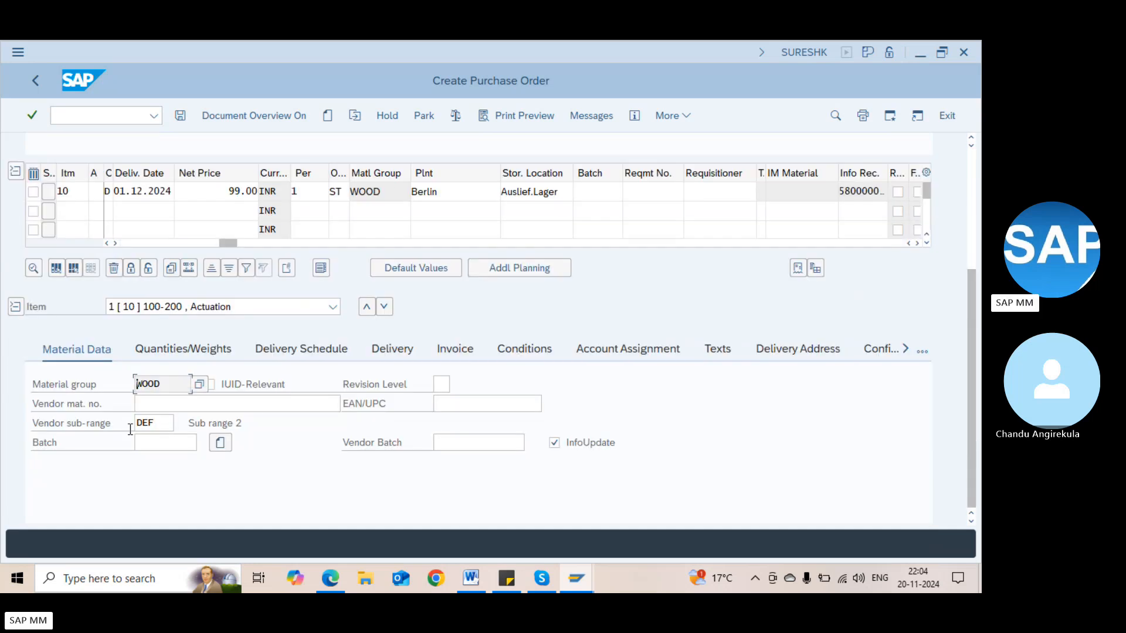
left_click(165, 424)
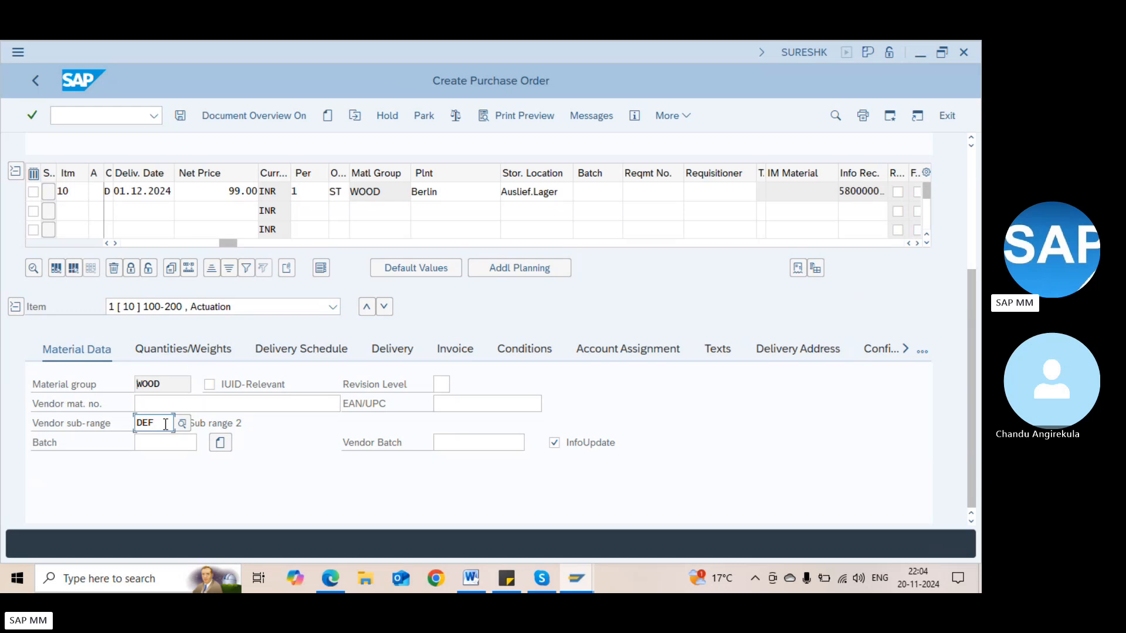
left_click(853, 190)
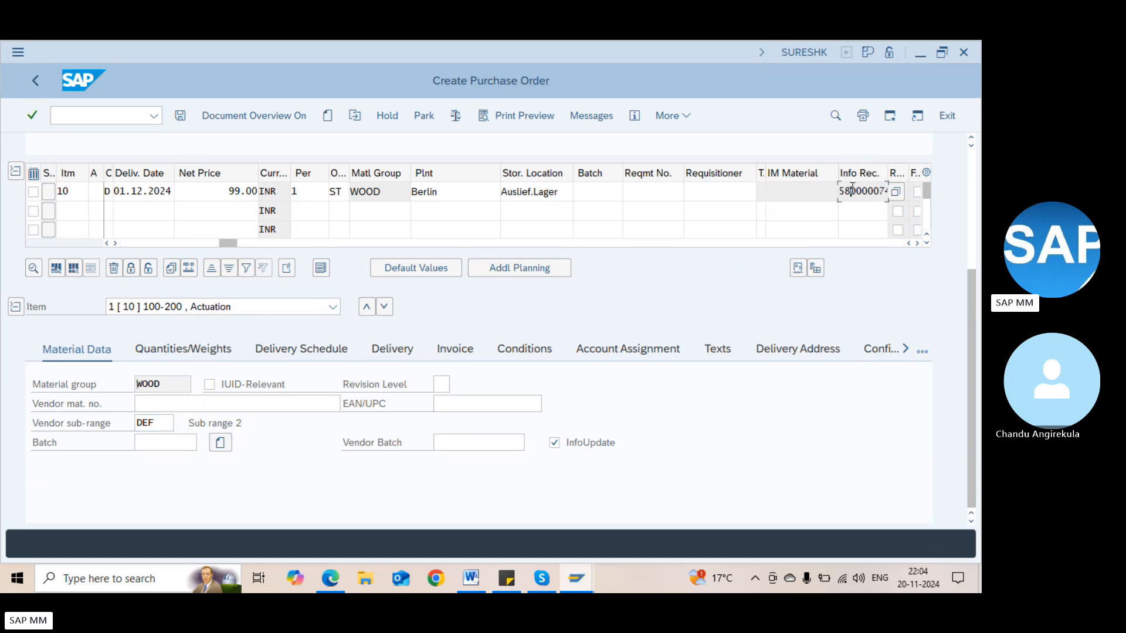
left_click(156, 424)
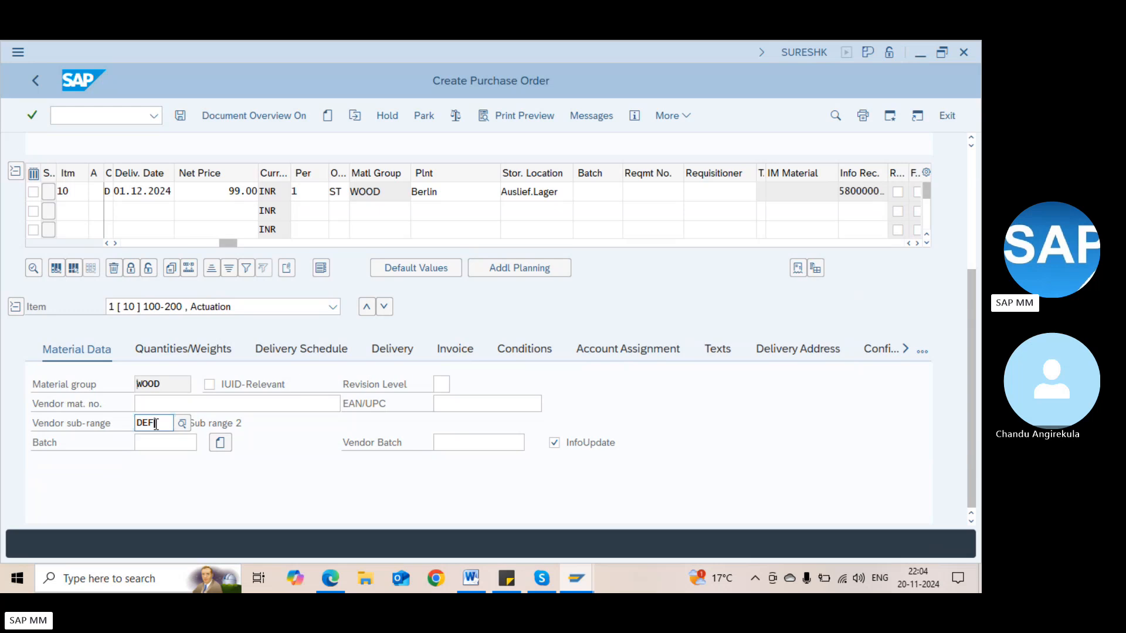
key("alt+Tab")
key("alt+Tab")
key("Tab")
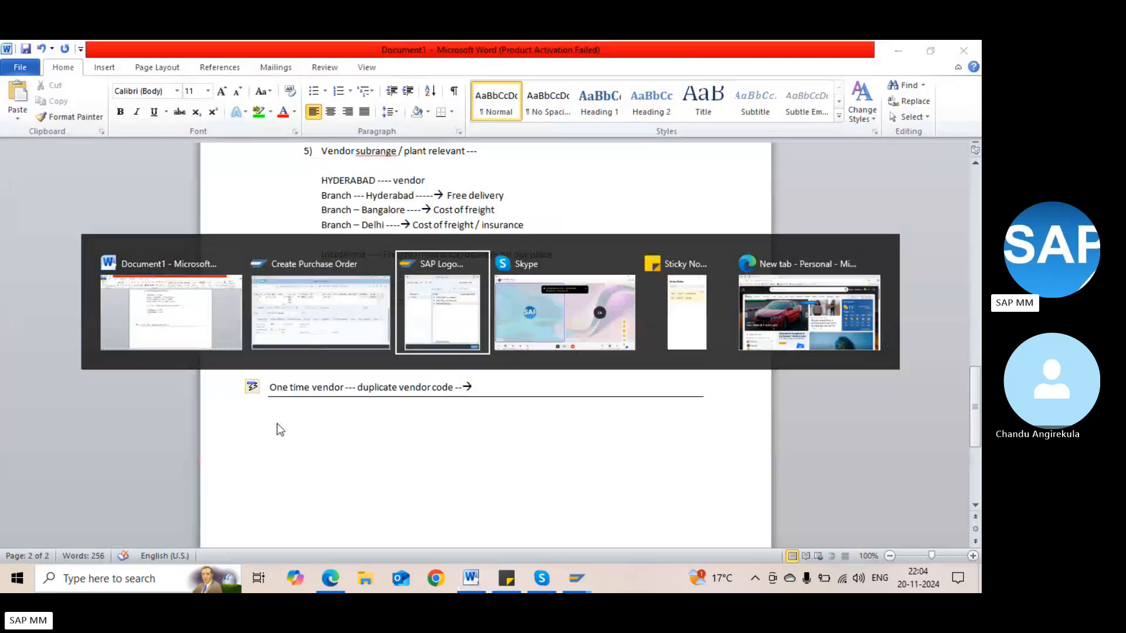
left_click(328, 319)
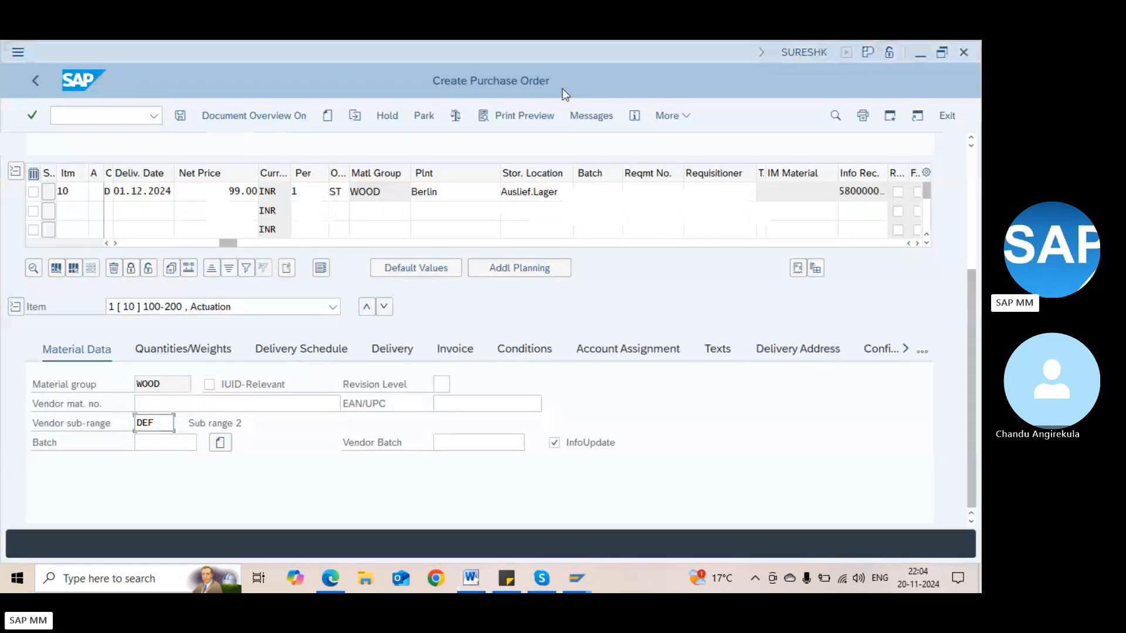
left_click(973, 165)
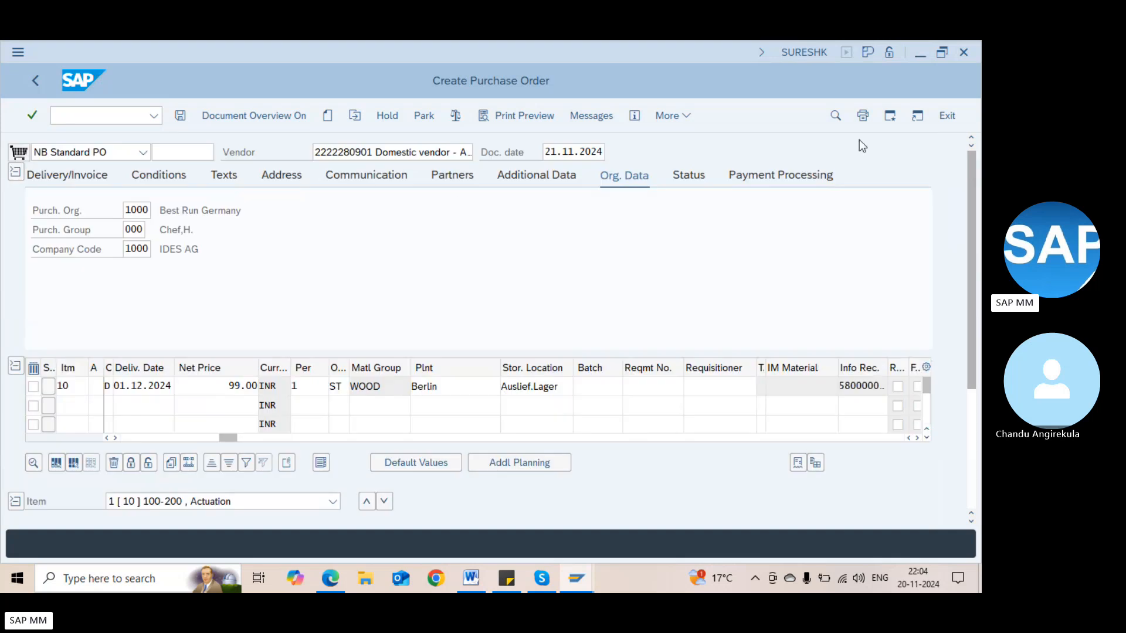
Open the vendor's purchasing data and review its sub-ranges, marking DEF
double_click(349, 156)
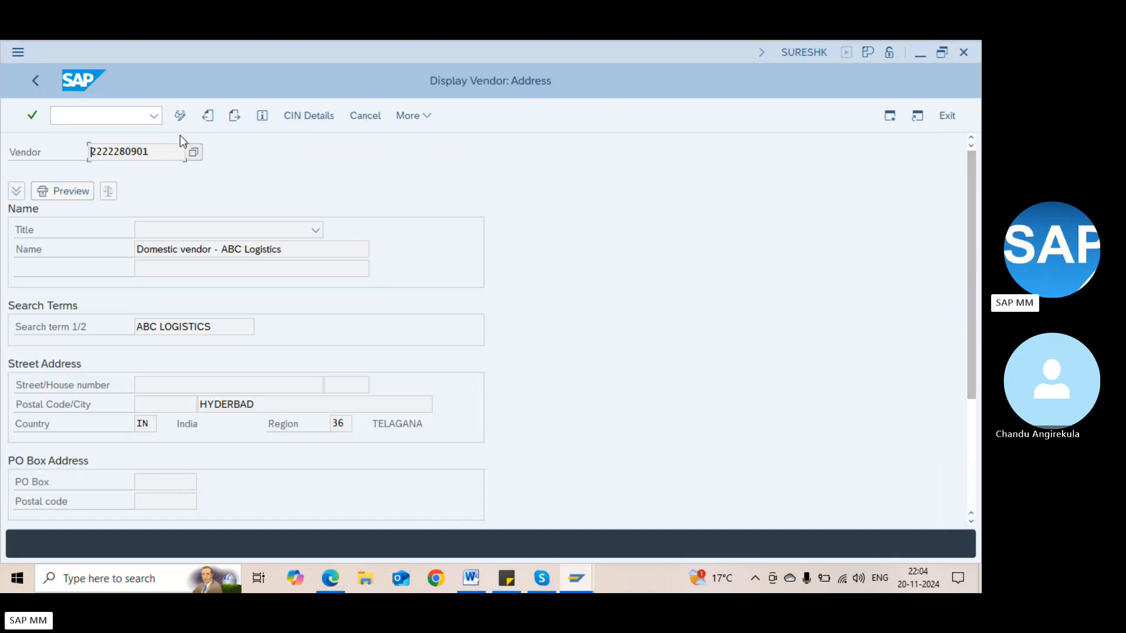
left_click(232, 125)
left_click(234, 118)
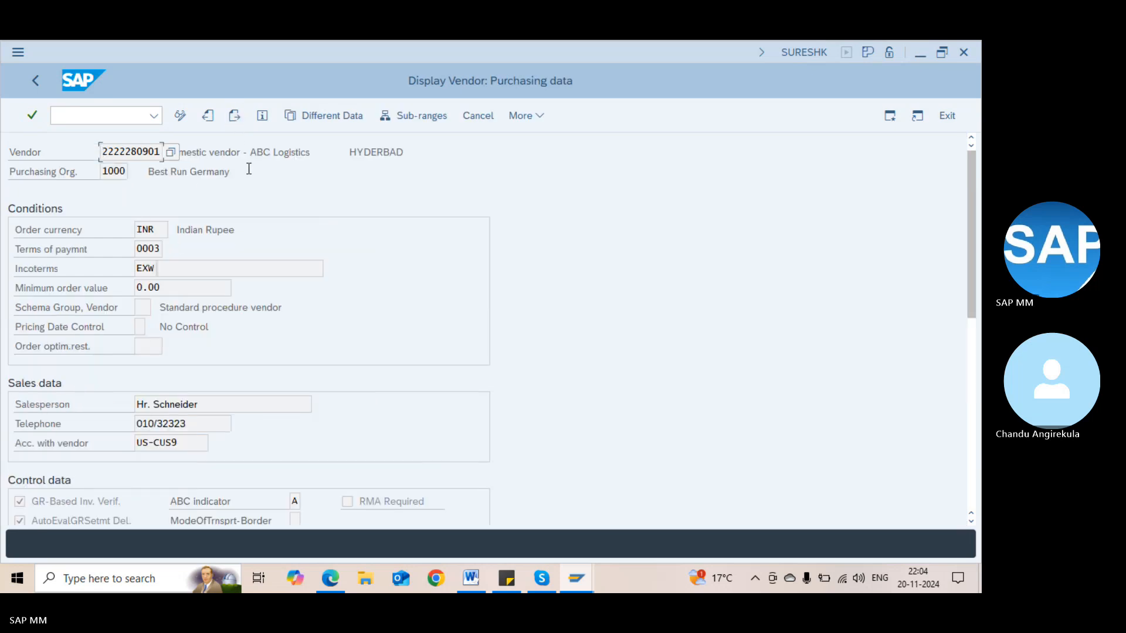
left_click(405, 117)
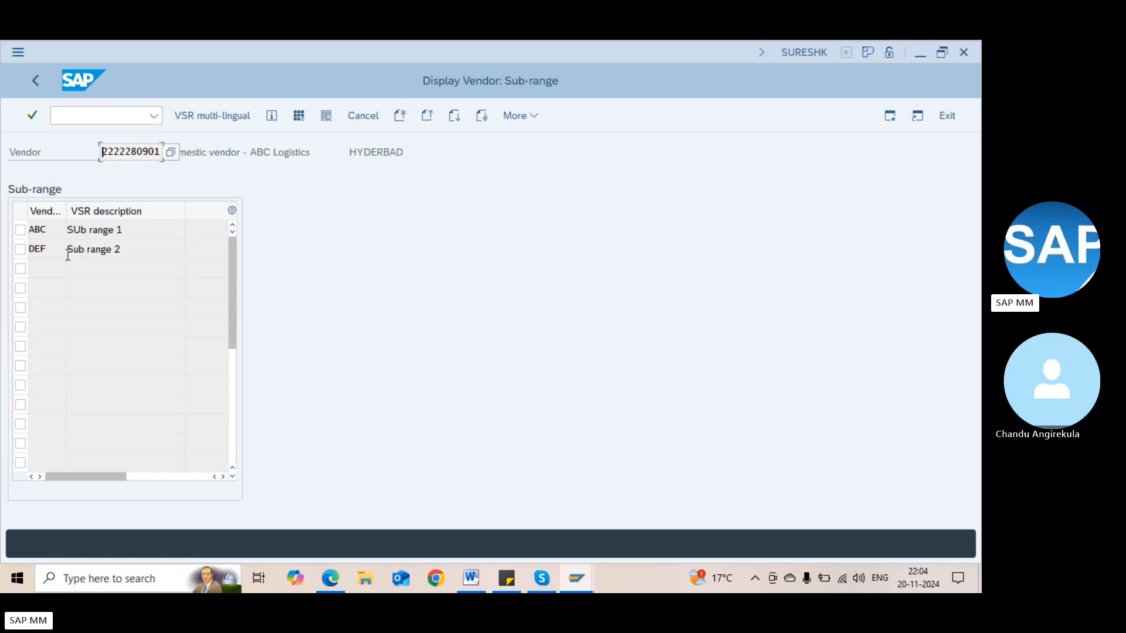
double_click(82, 248)
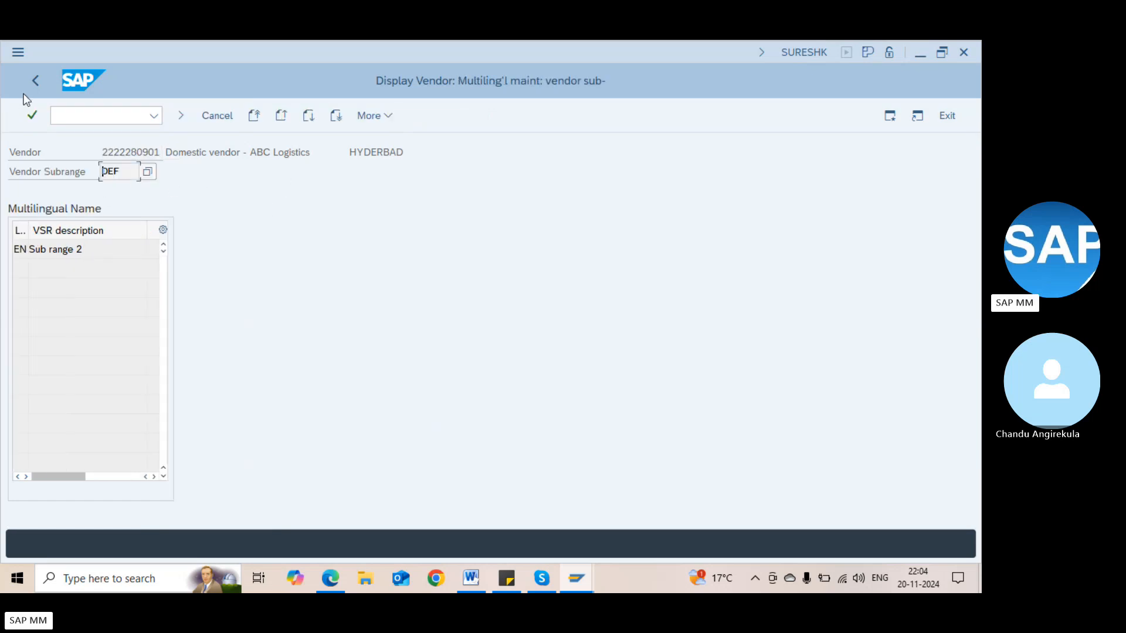
left_click(35, 81)
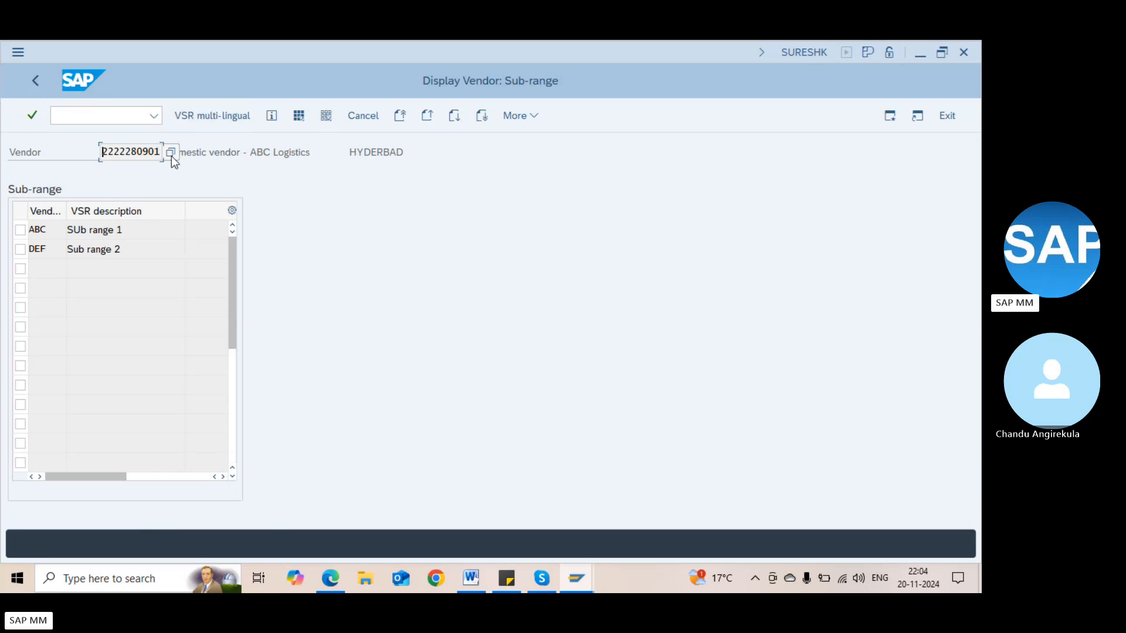
left_click(19, 250)
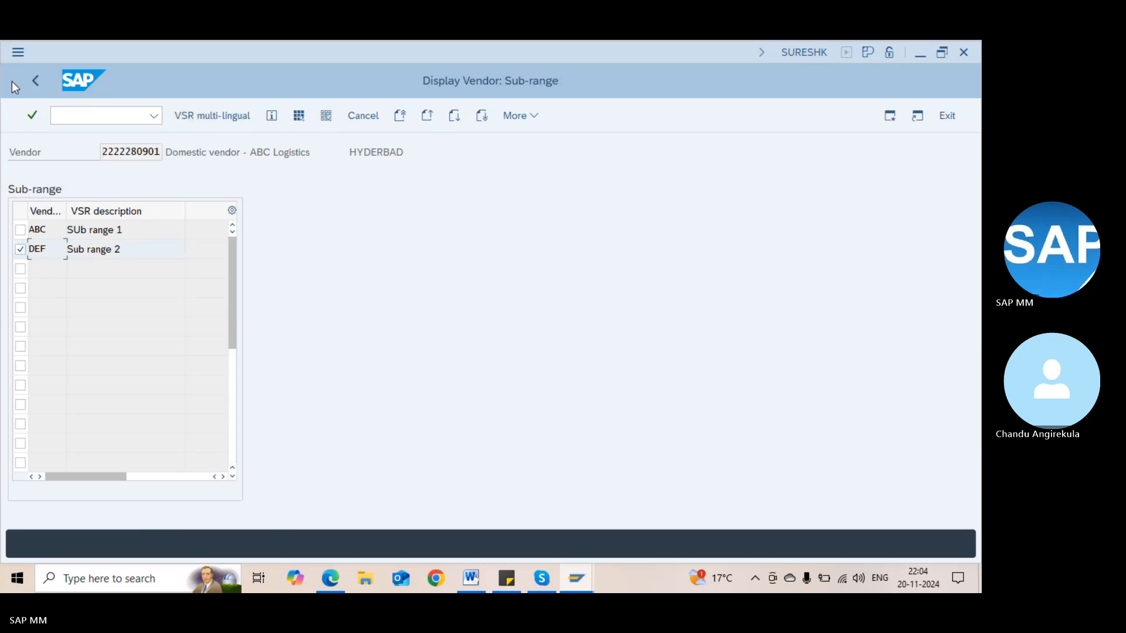
left_click(52, 85)
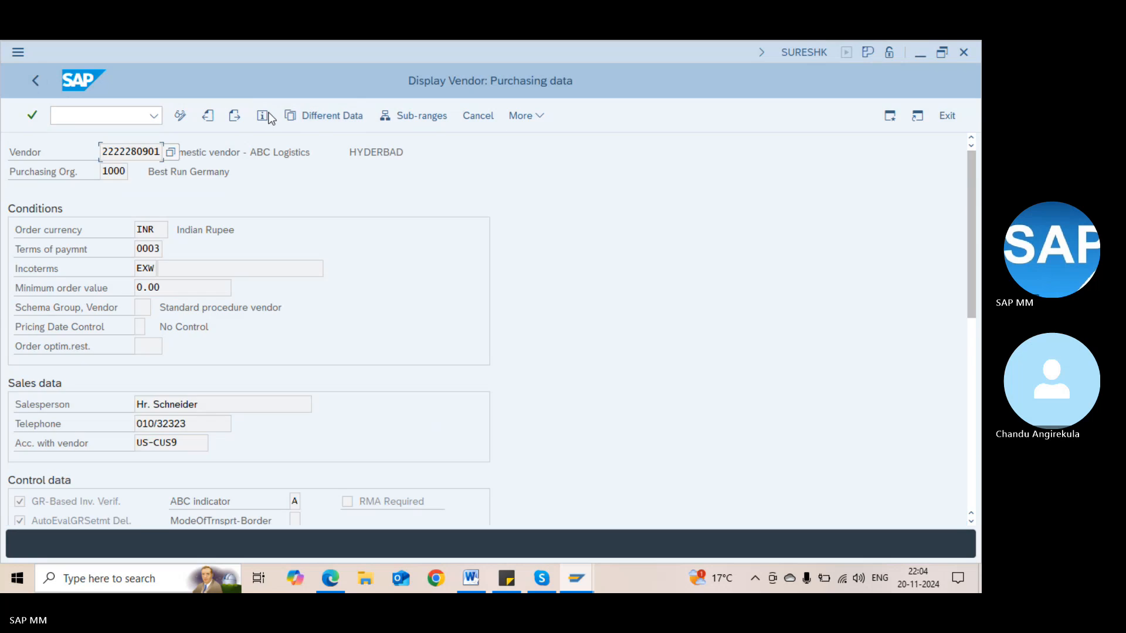
Show the partner functions for sub-range DEF at plant Hamburg
left_click(290, 114)
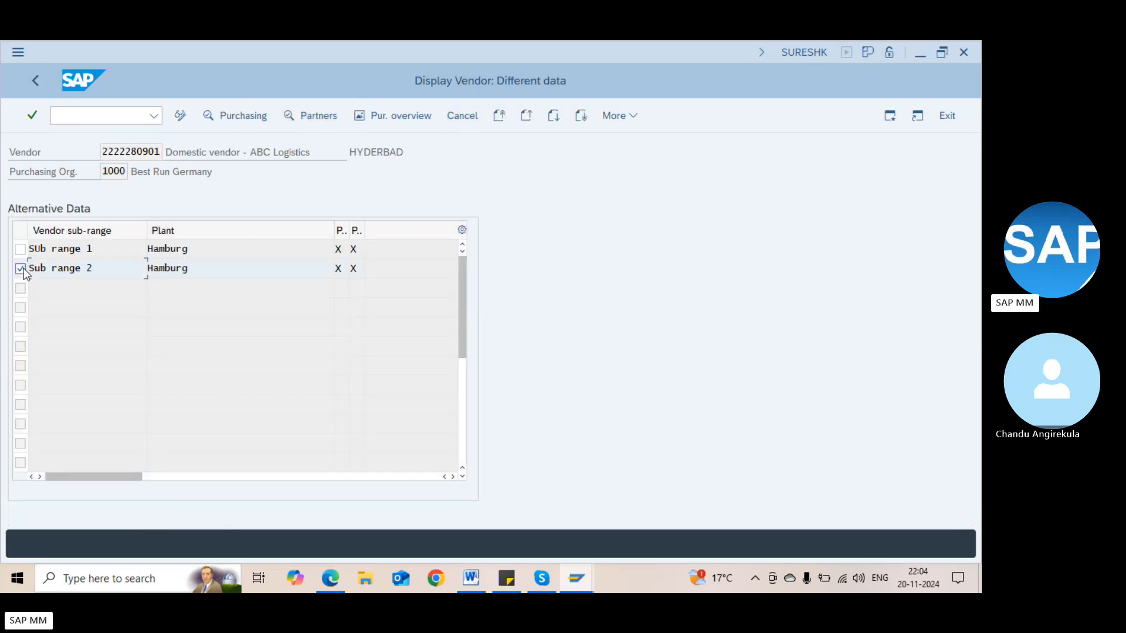
left_click(242, 116)
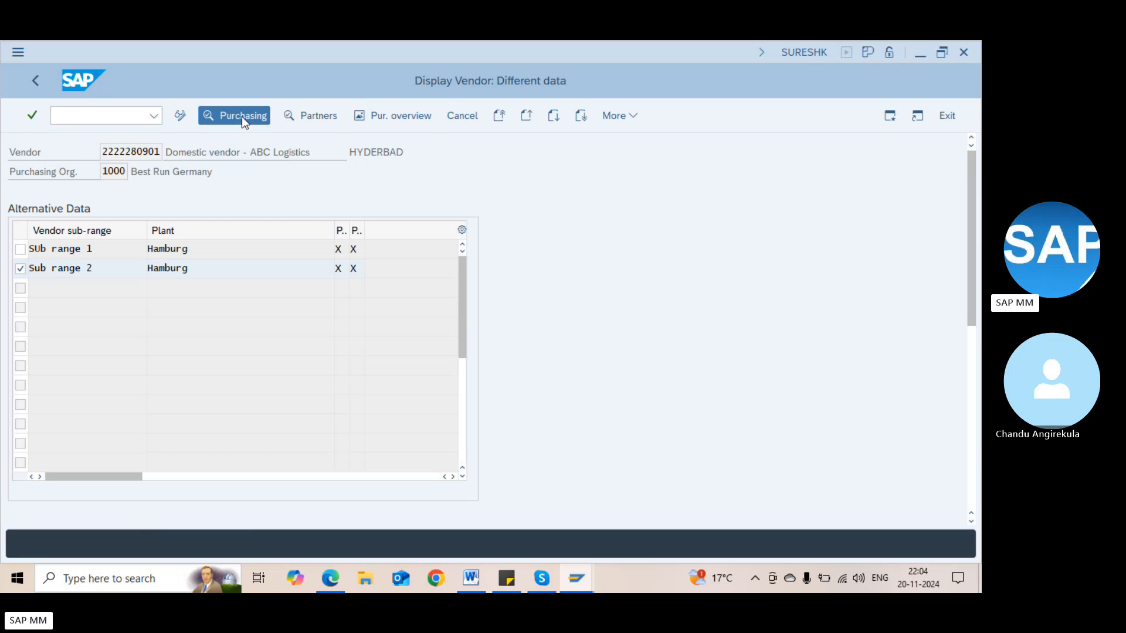
left_click(242, 116)
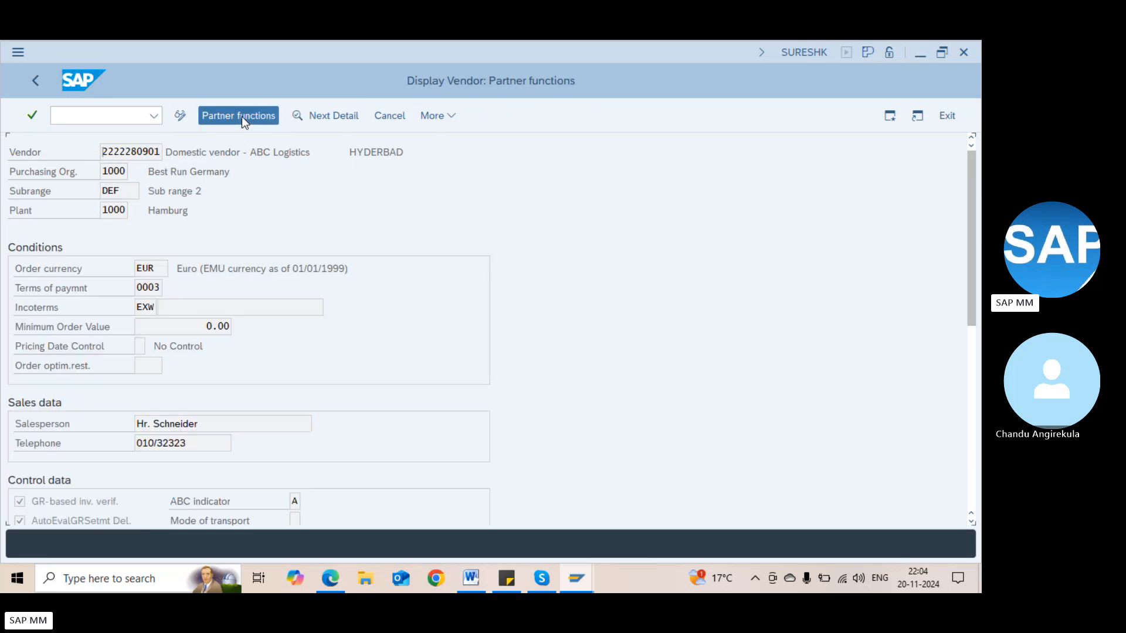
left_click(120, 217)
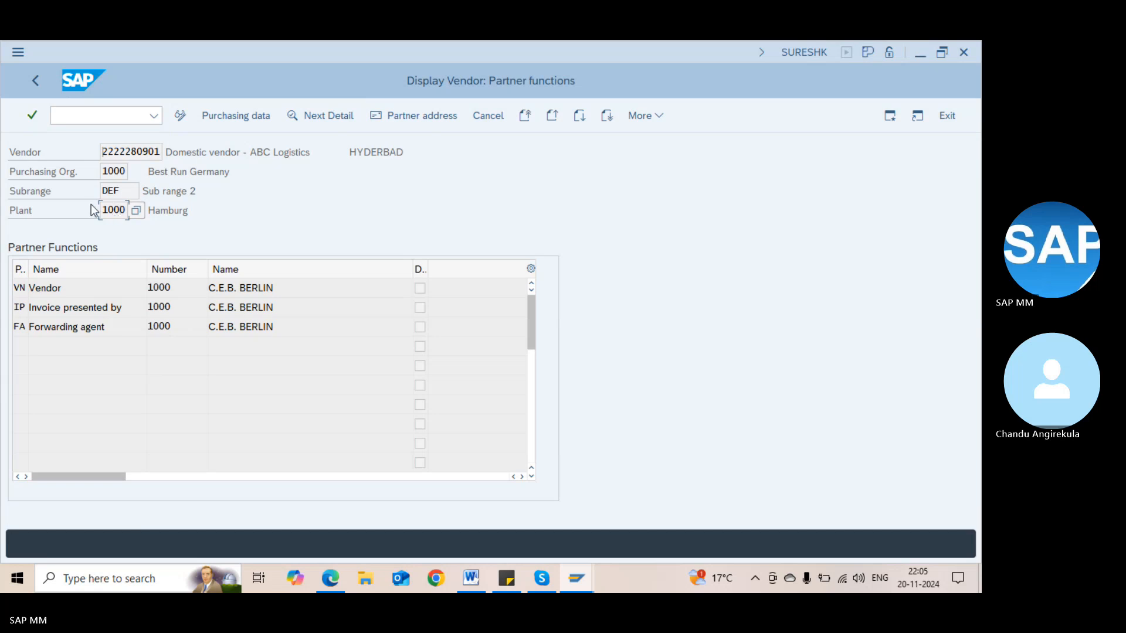
Open the ABC Logistics vendor in XK02 through to its purchasing data
left_click(118, 186)
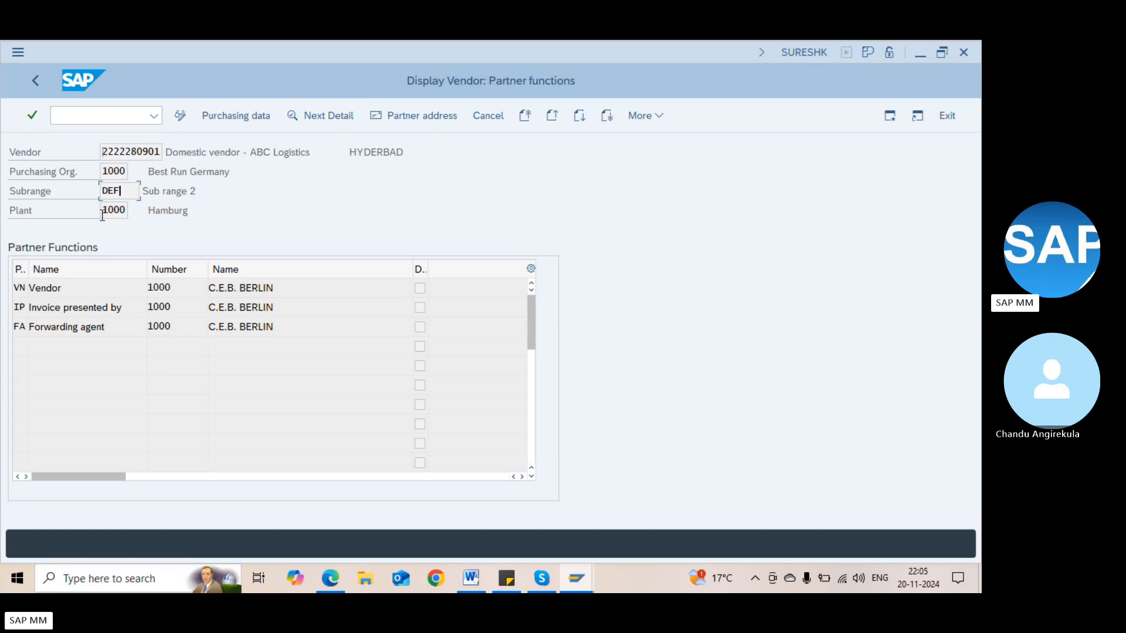
left_click(74, 111)
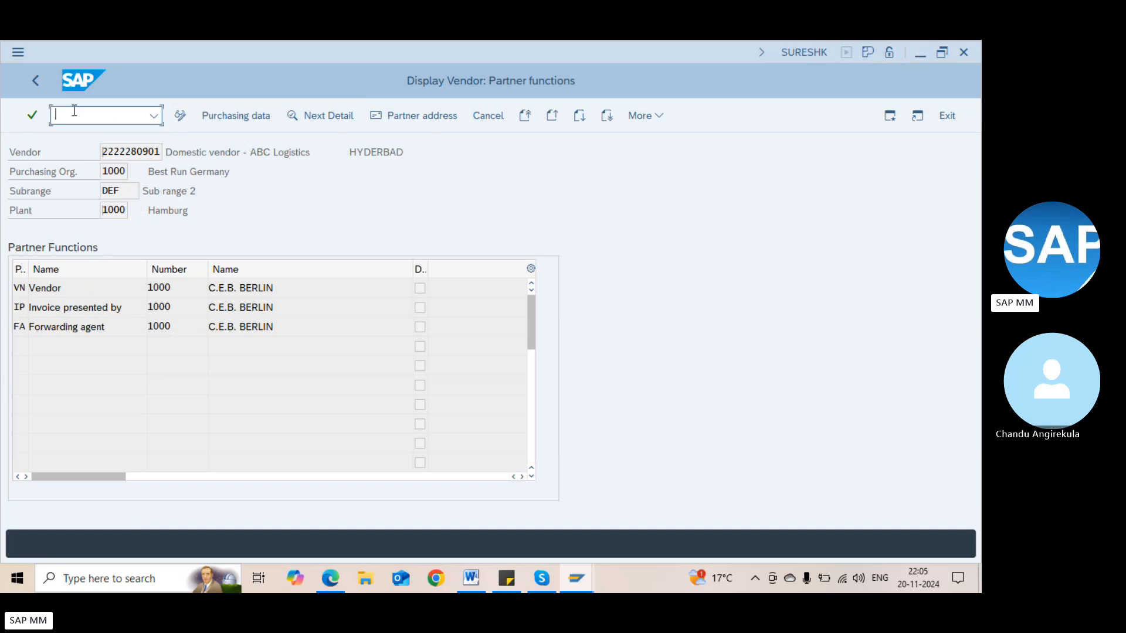
type("/nxk02")
key("Return")
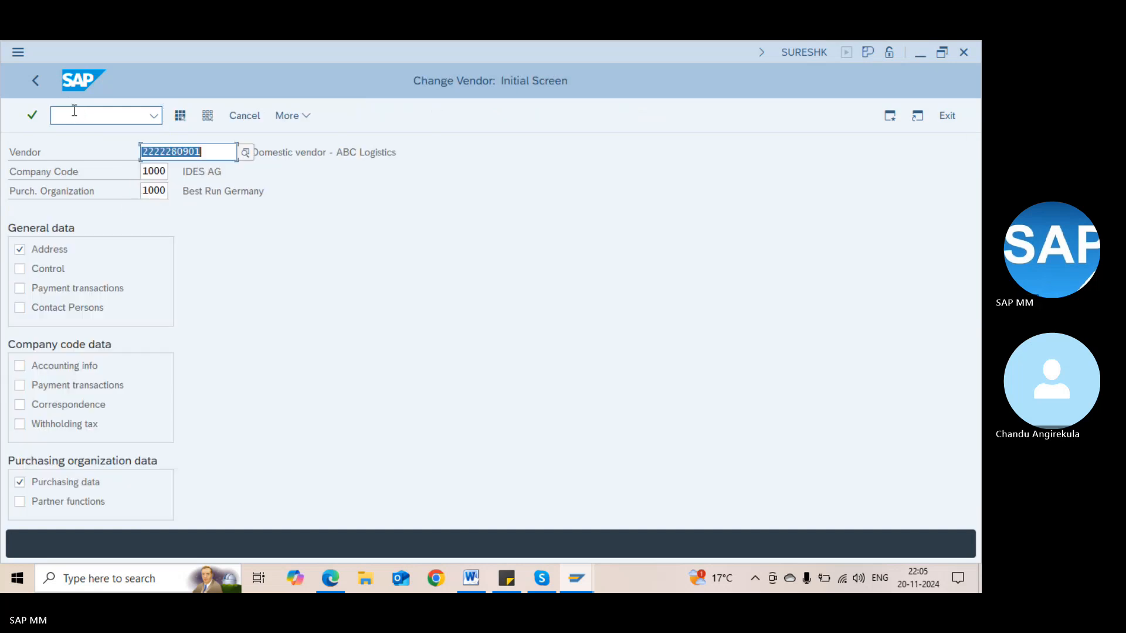
key("Return")
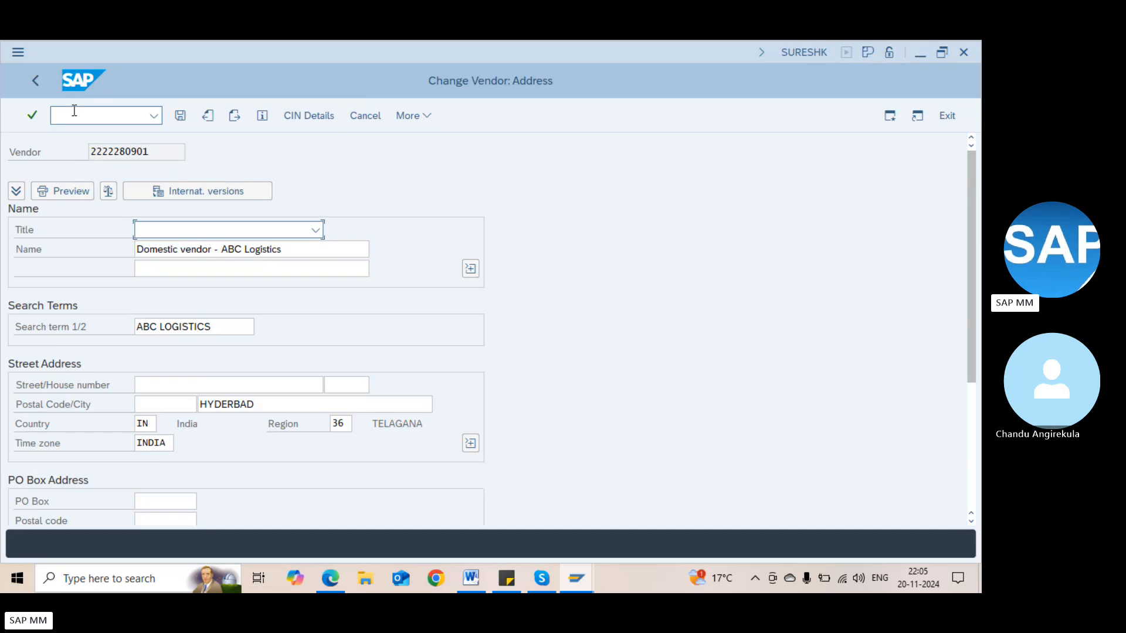
key("Return")
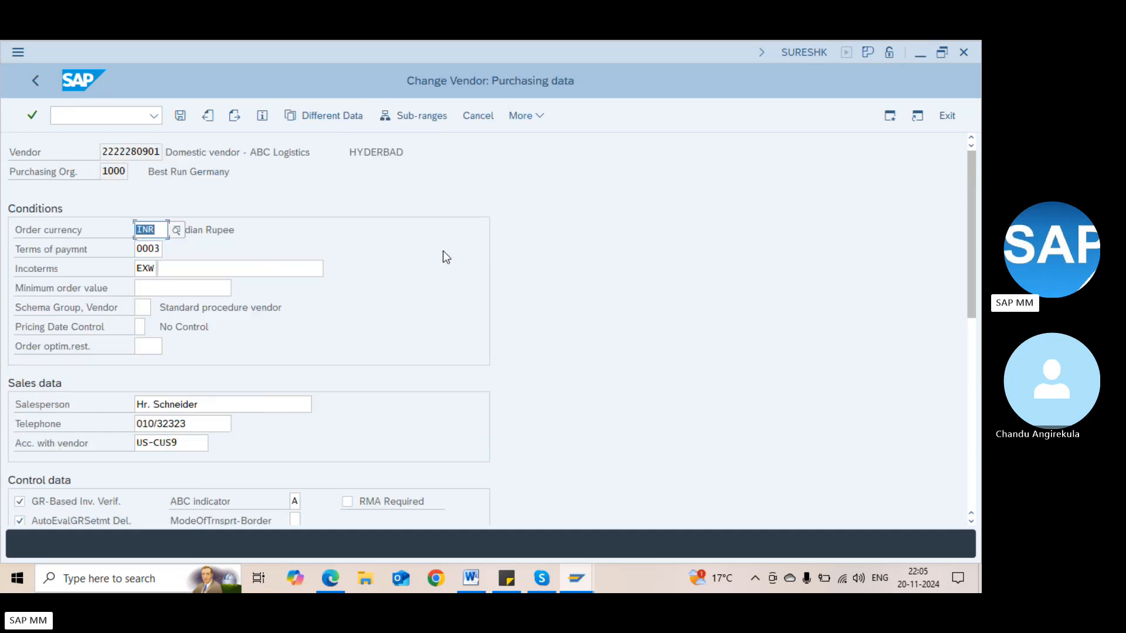
View Sub range 1's alternative purchasing data, then start creating new different data
left_click(322, 118)
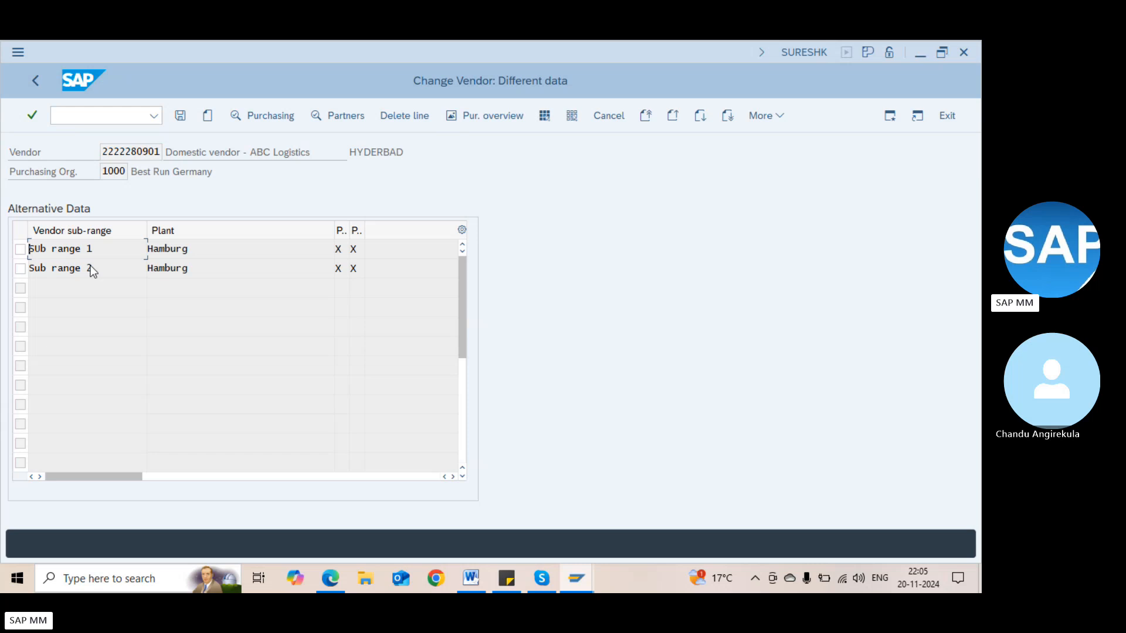
left_click(20, 248)
left_click(273, 117)
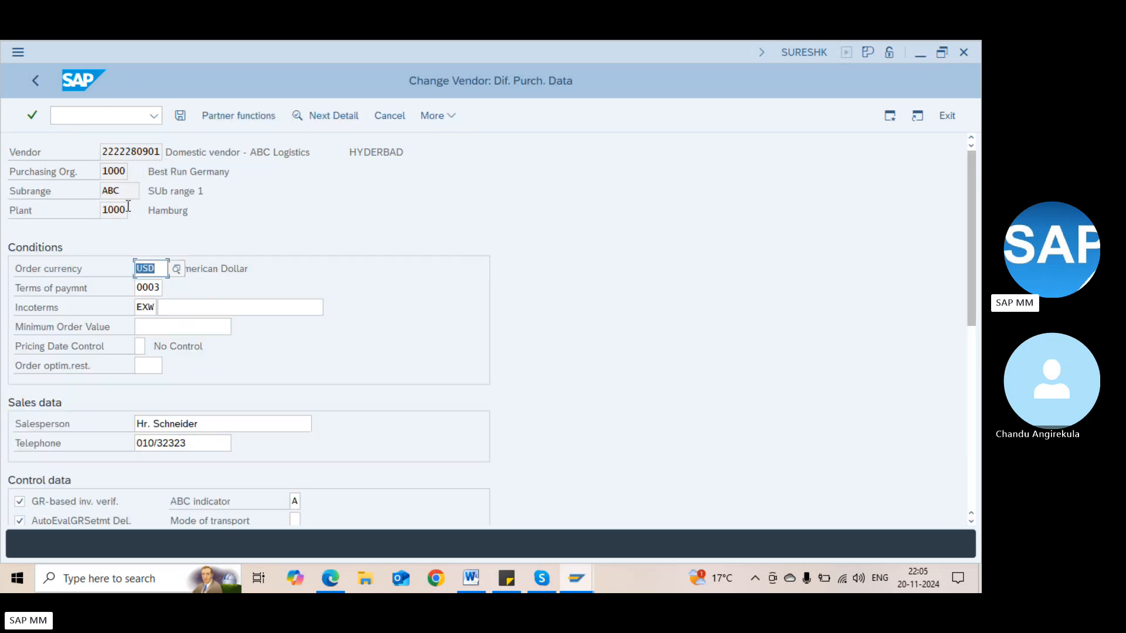
left_click(39, 84)
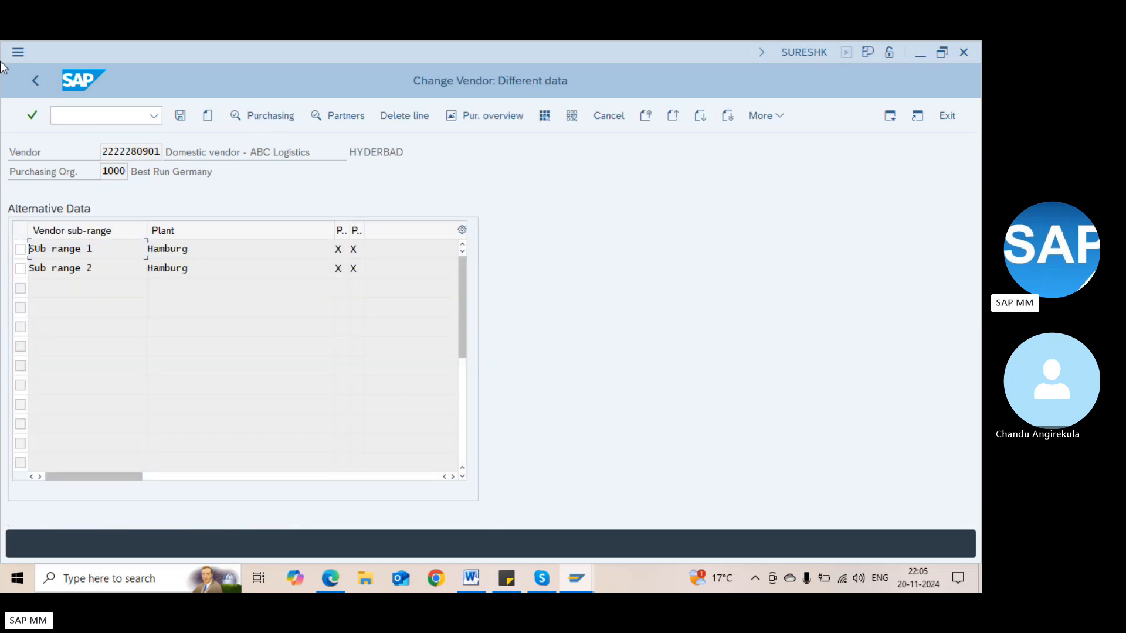
left_click(207, 117)
Create different data for sub-range ABC at plant 1100, with purchasing data and partner functions
left_click(139, 148)
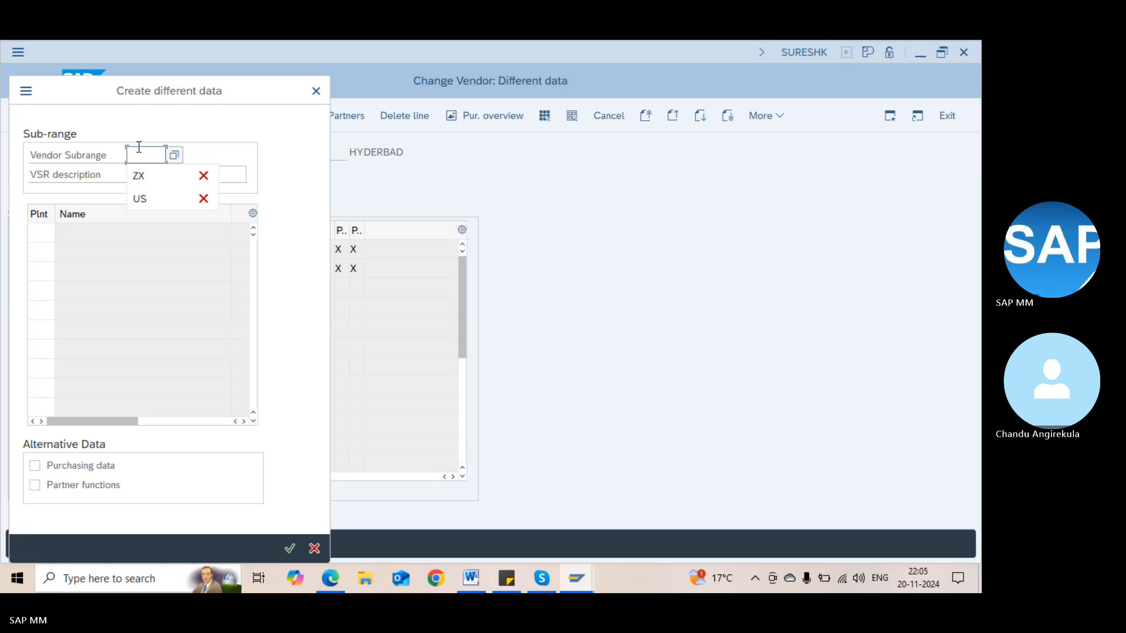
left_click(169, 153)
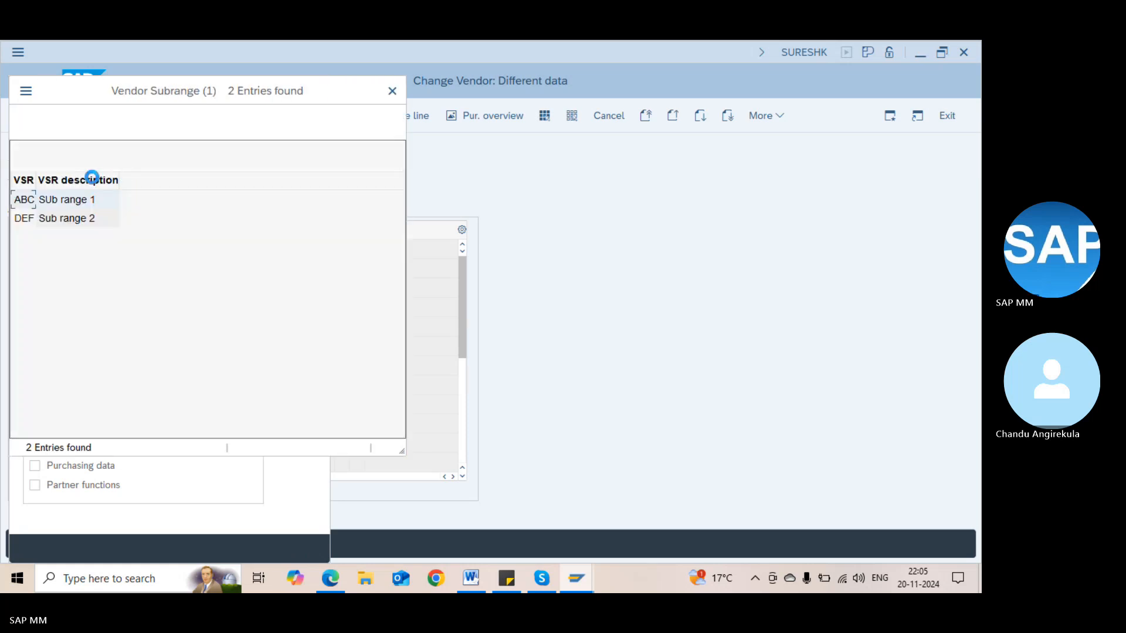
double_click(33, 200)
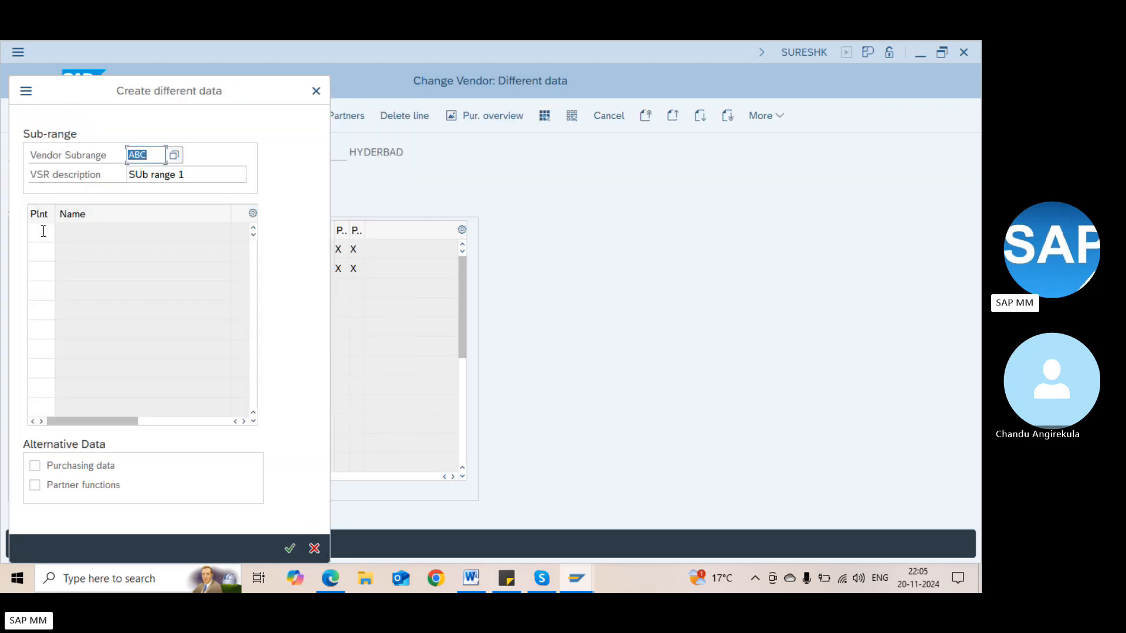
left_click(43, 231)
type("11")
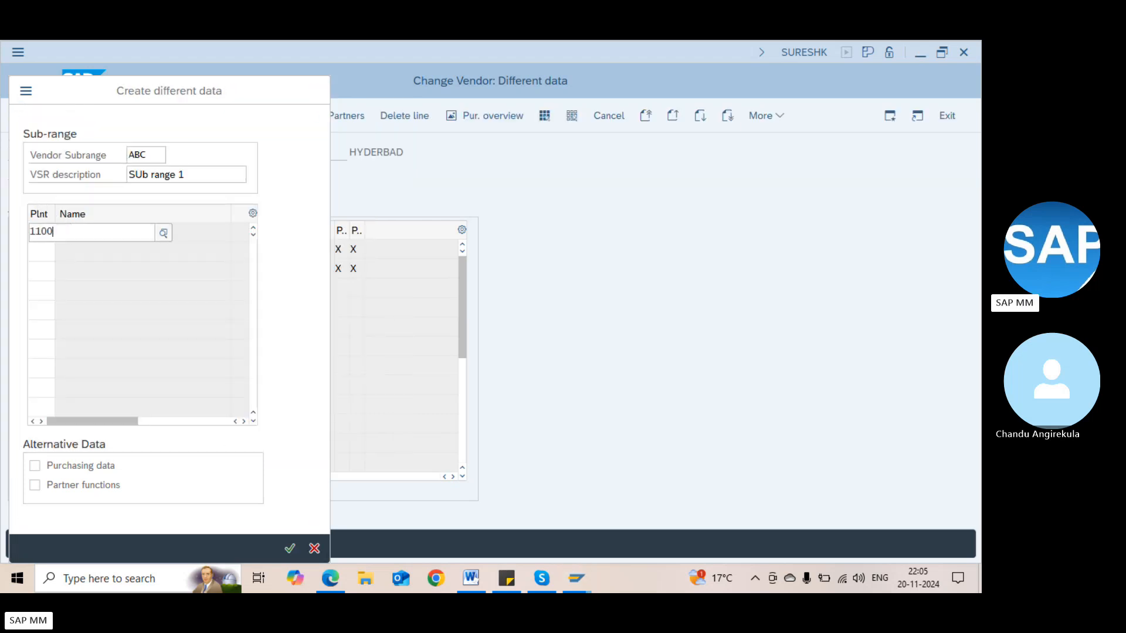
type("00")
key("F4")
double_click(51, 320)
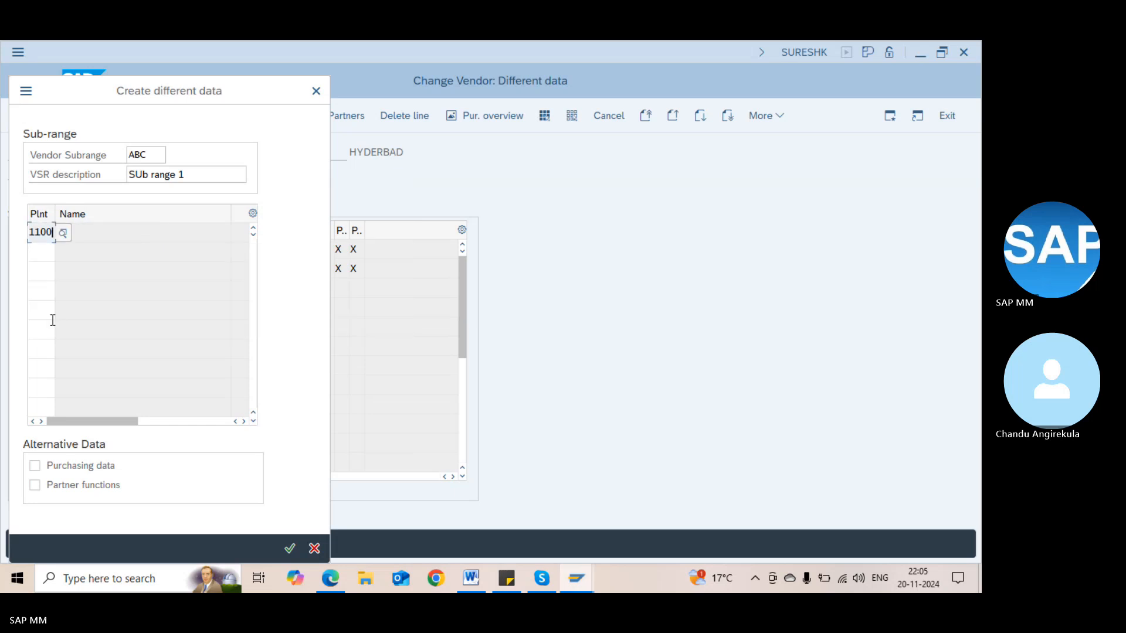
left_click(34, 466)
left_click(34, 485)
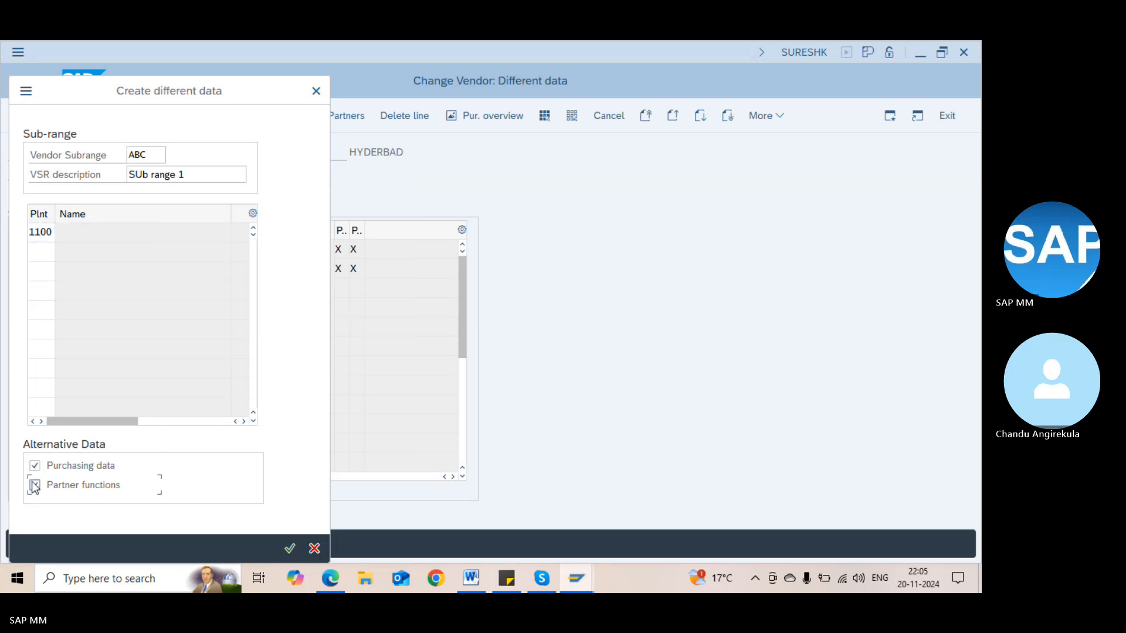
key("Return")
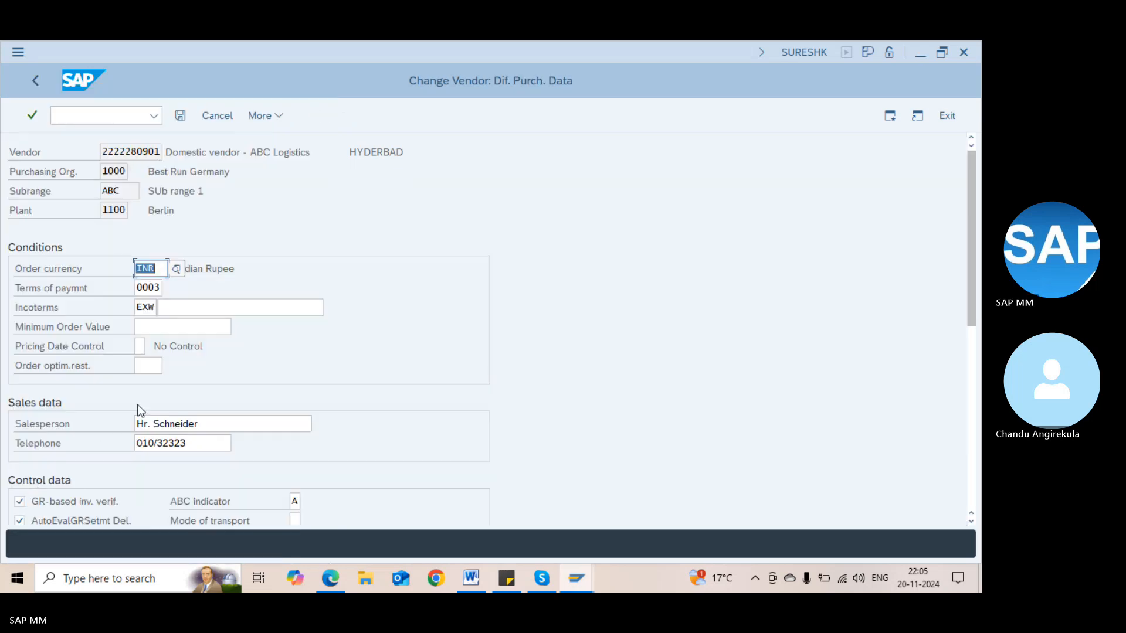
Change the Berlin order currency from INR to USD and payment terms to 0001
key("BackSpace")
type("USD")
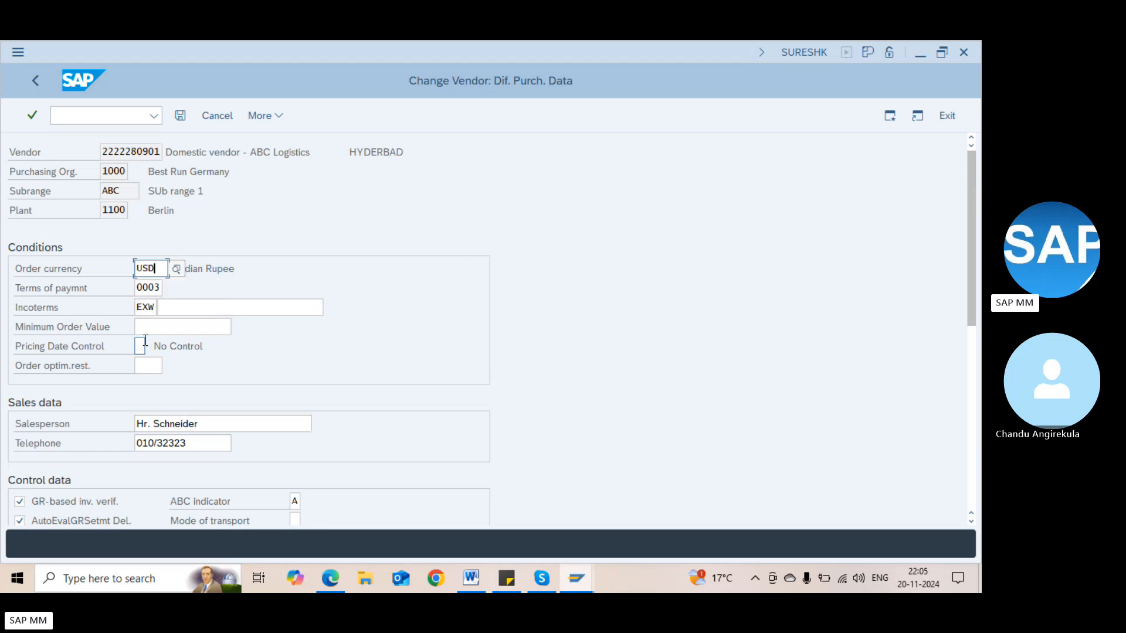
key("Tab")
key("BackSpace")
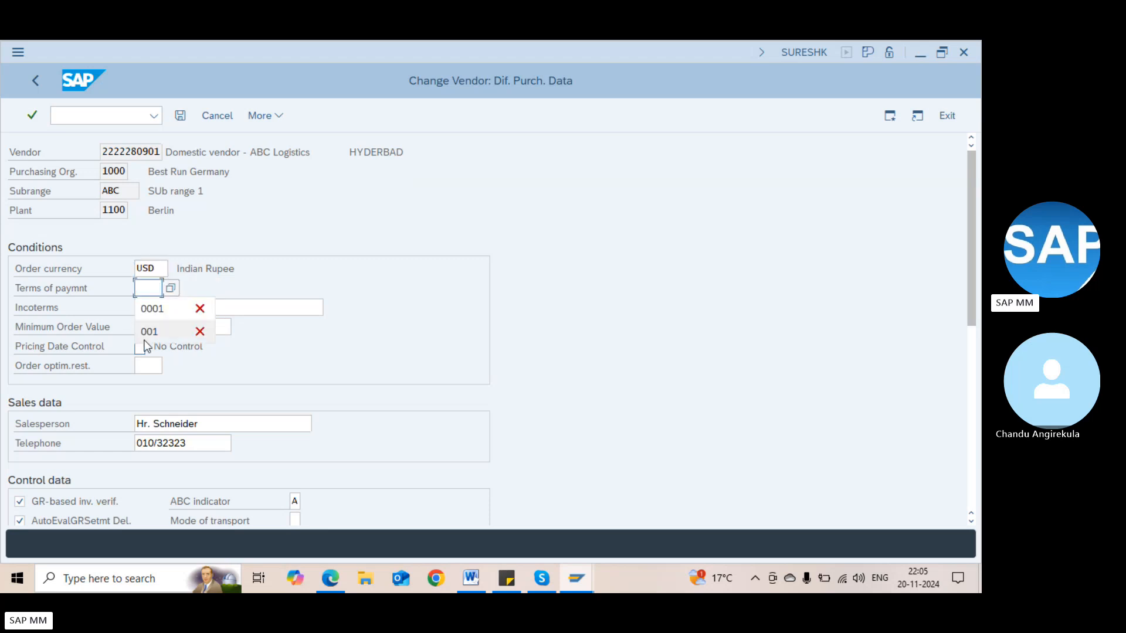
type("0001")
key("Tab")
key("Tab")
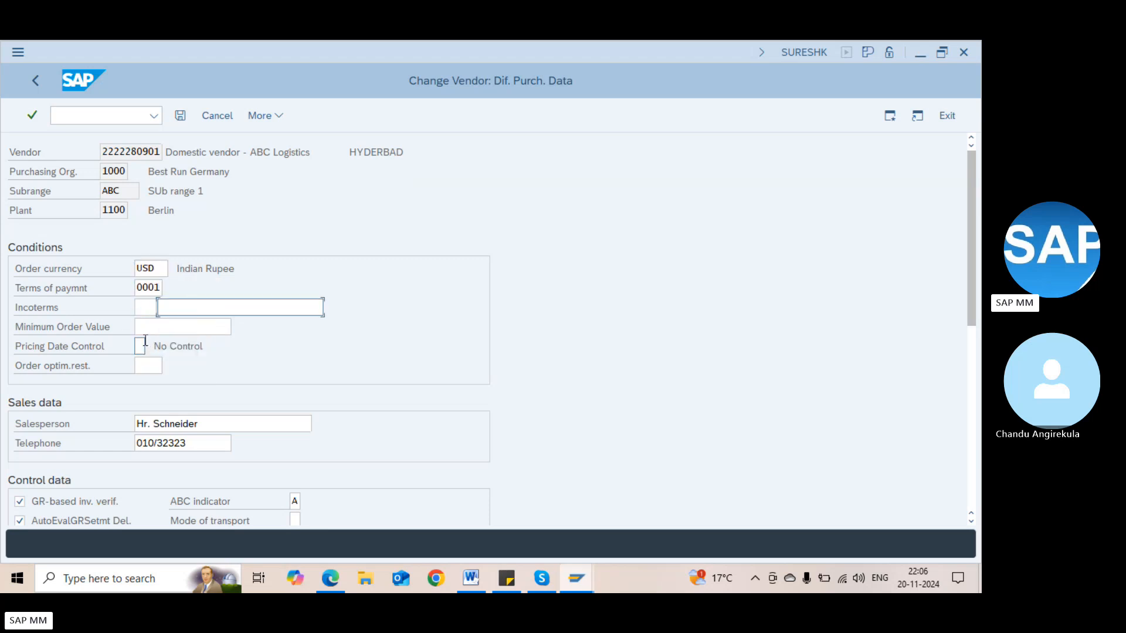
key("Tab")
key("Tab")
key("Tab")
key("Tab")
key("Return")
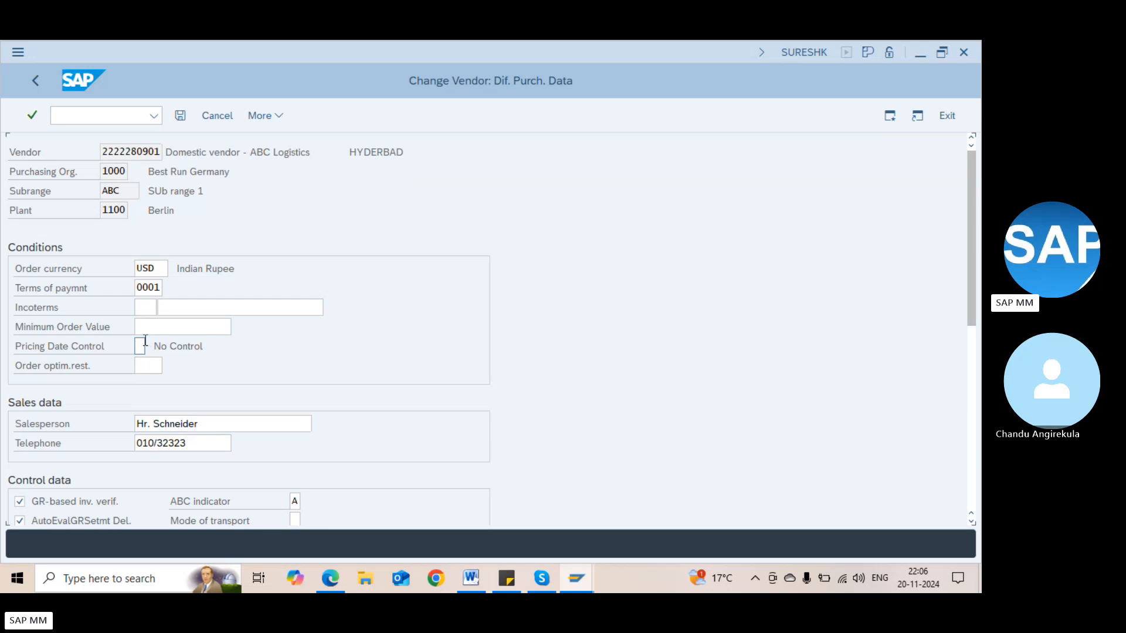
key("Return")
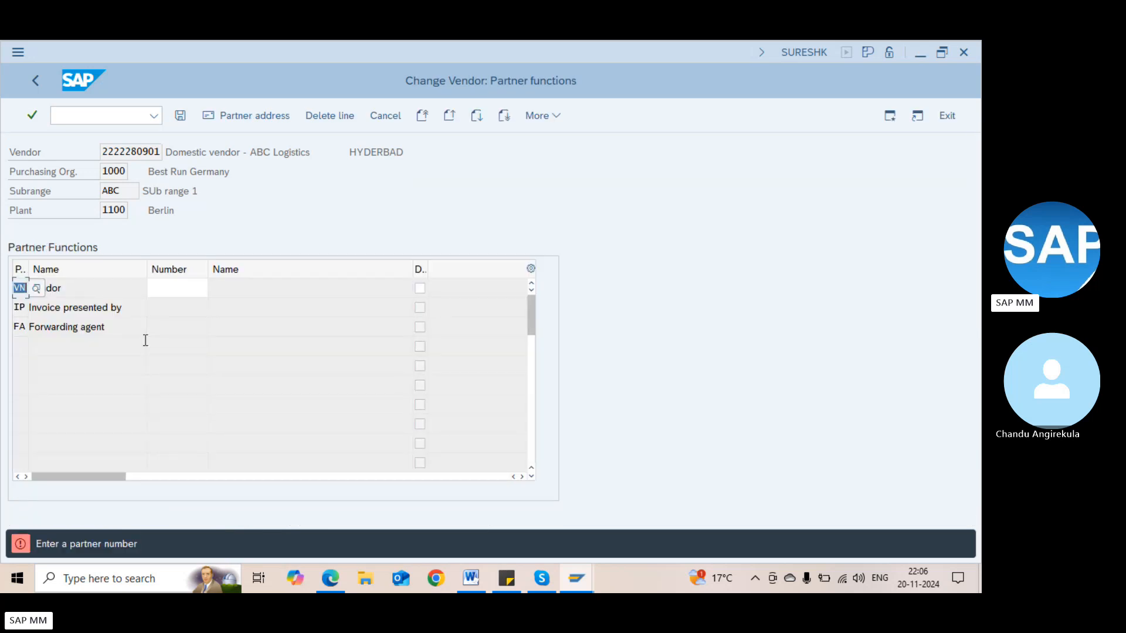
Enter partner 1000 (C.E.B. BERLIN) for the vendor, invoice presenter and forwarding agent rows
key("Tab")
type("1")
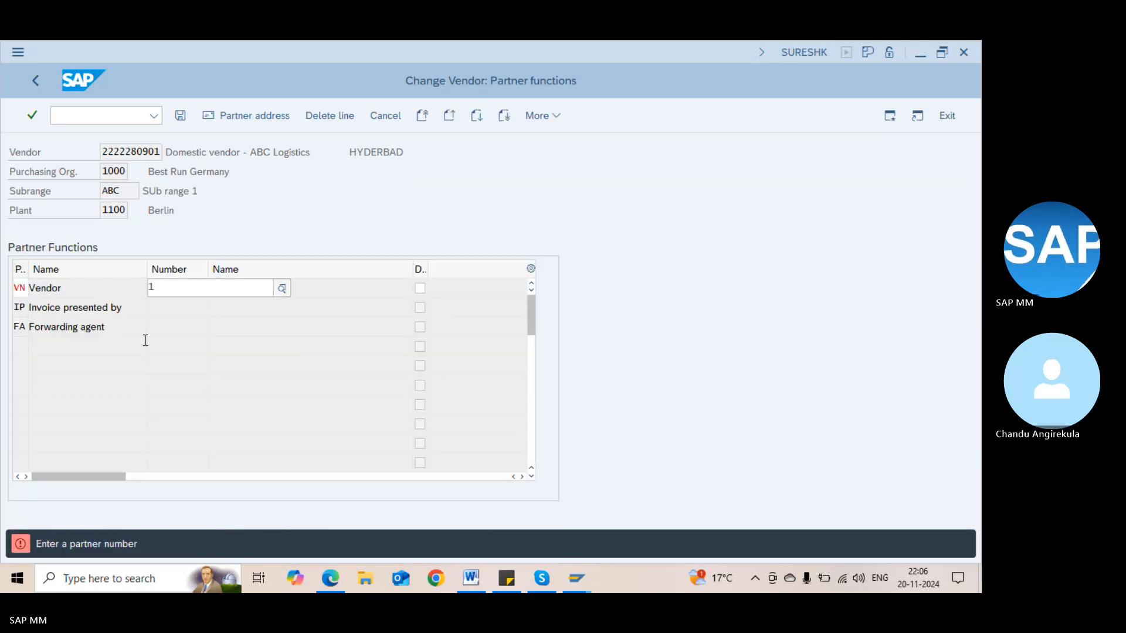
key("Return")
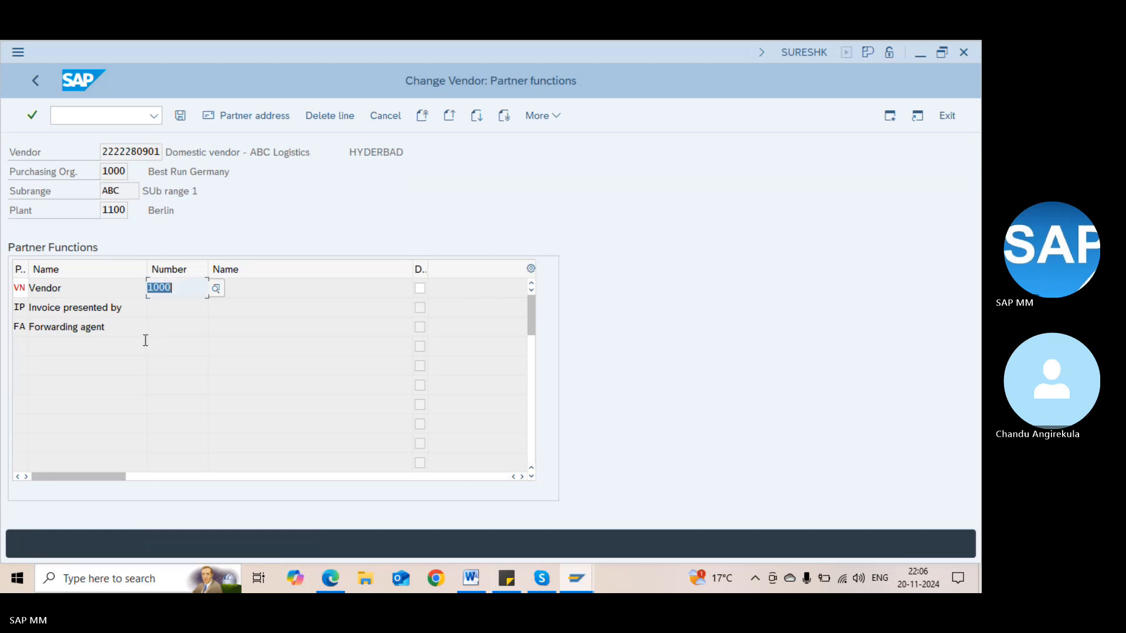
key("Return")
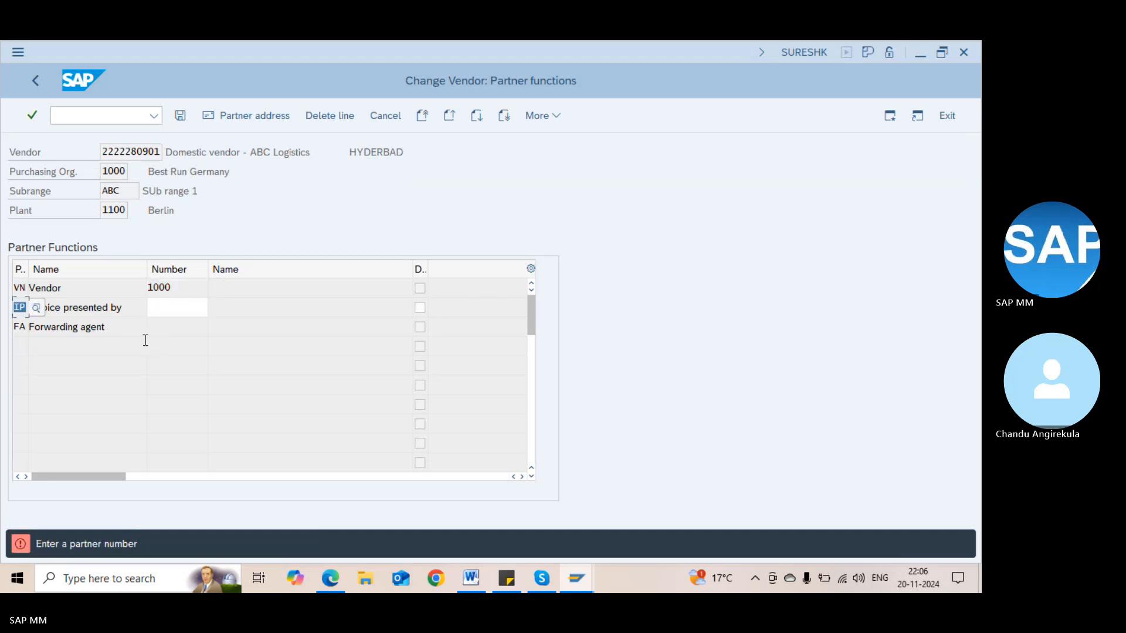
type("1000")
key("Return")
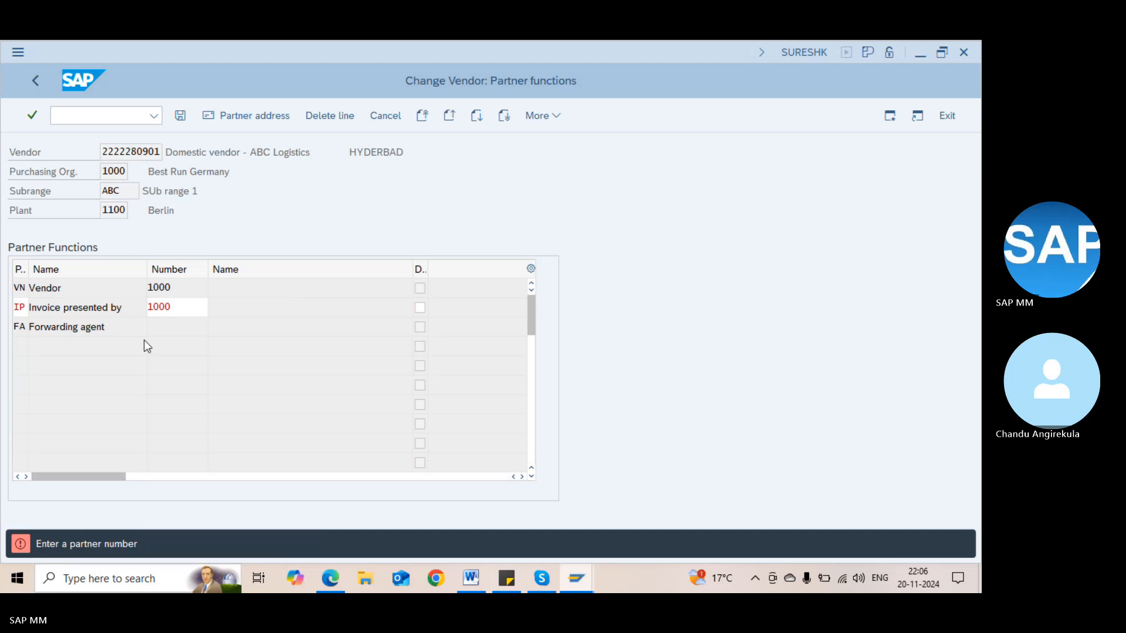
type("10000")
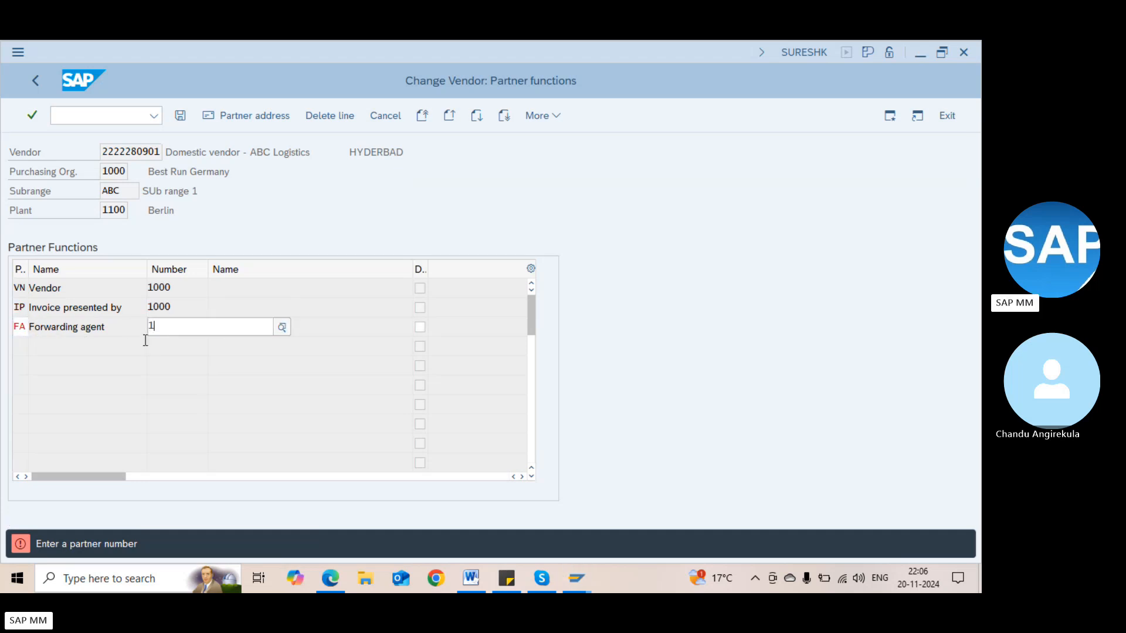
key("Return")
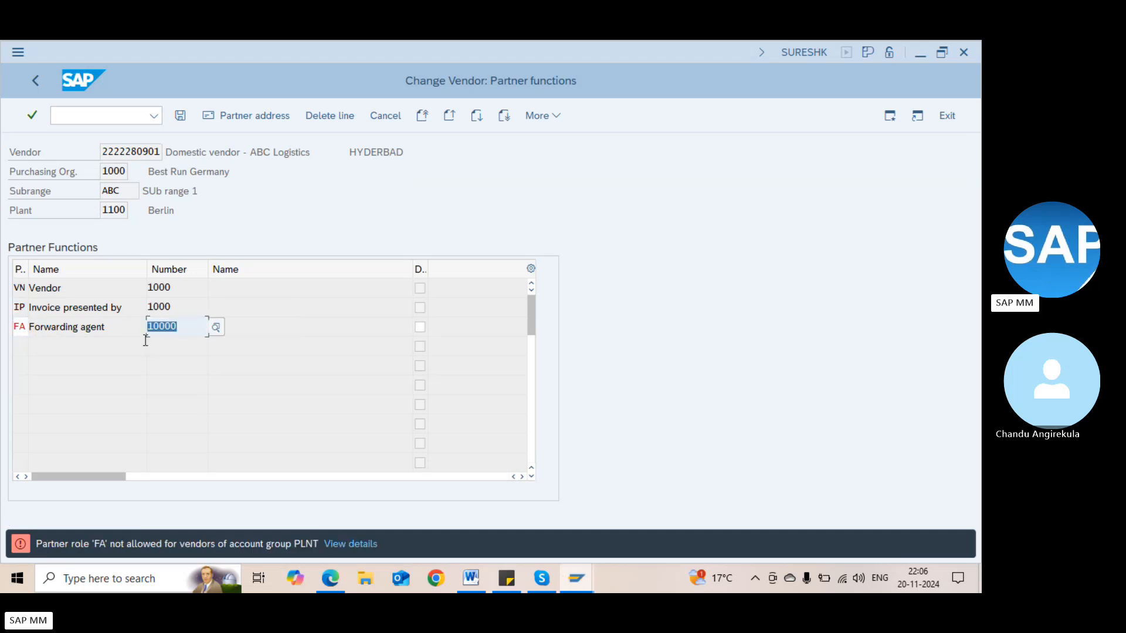
type("10000")
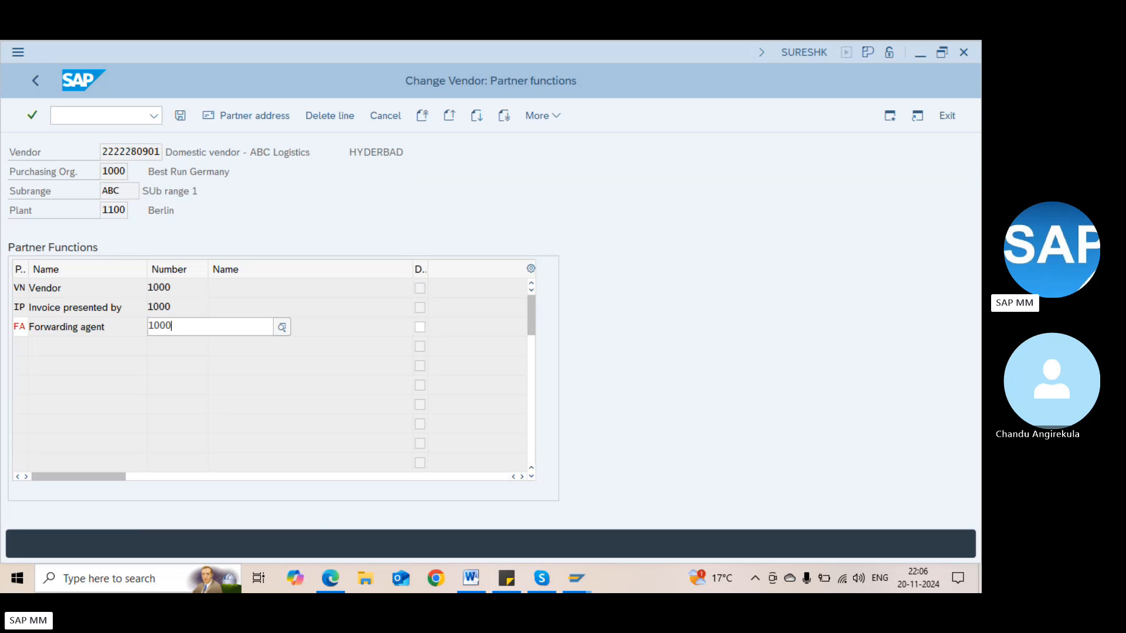
key("Return")
Stay in the SAP window and put the cursor in its command field
key("alt+Tab")
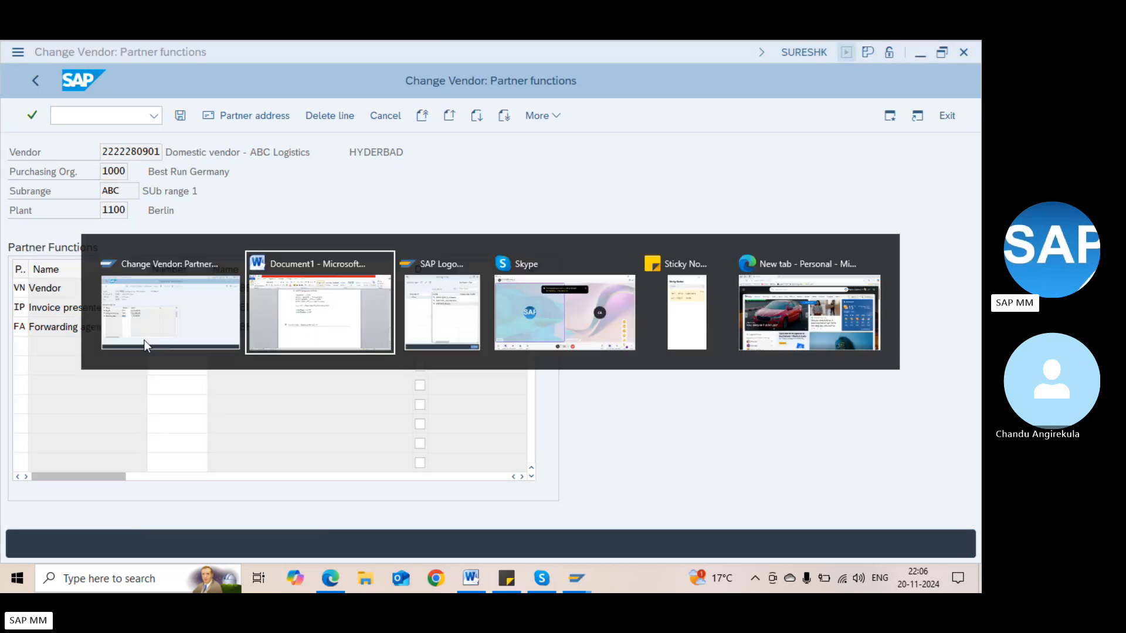
left_click(144, 340)
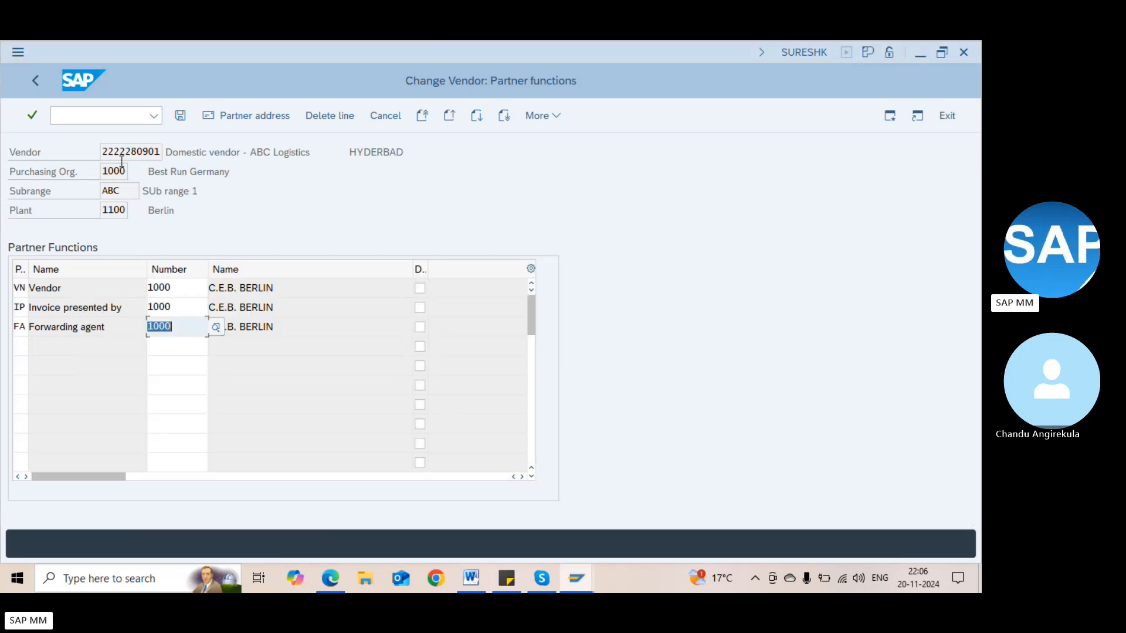
left_click(100, 122)
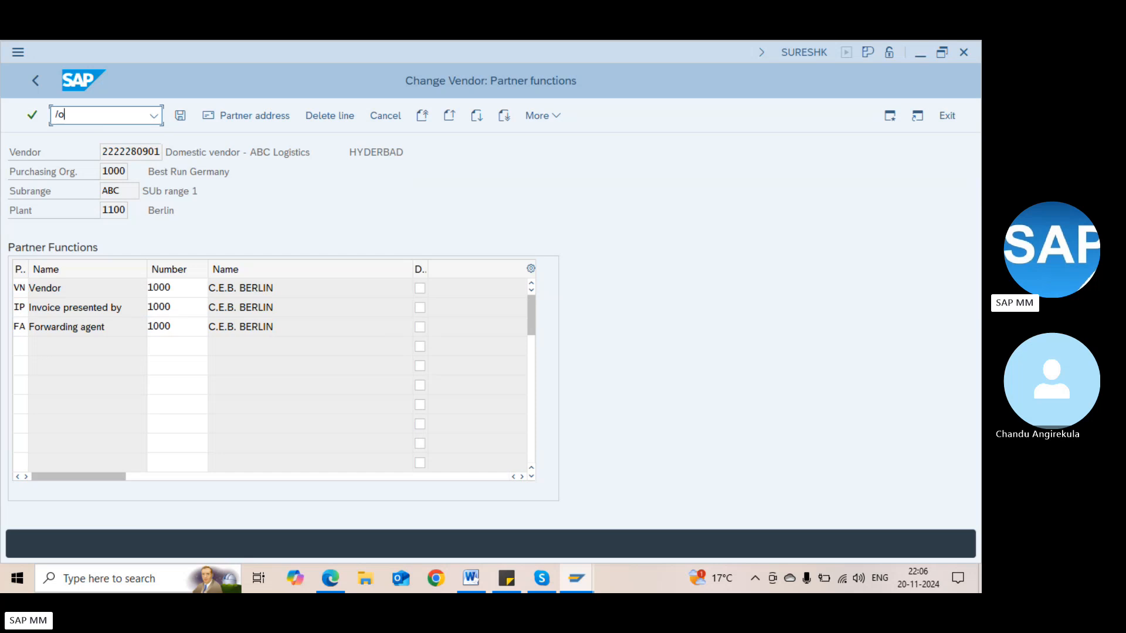
Open vendor account group ZDM1 in OBD3 and review partner schemas IDE1, IDE2 and IDE3
key("Return")
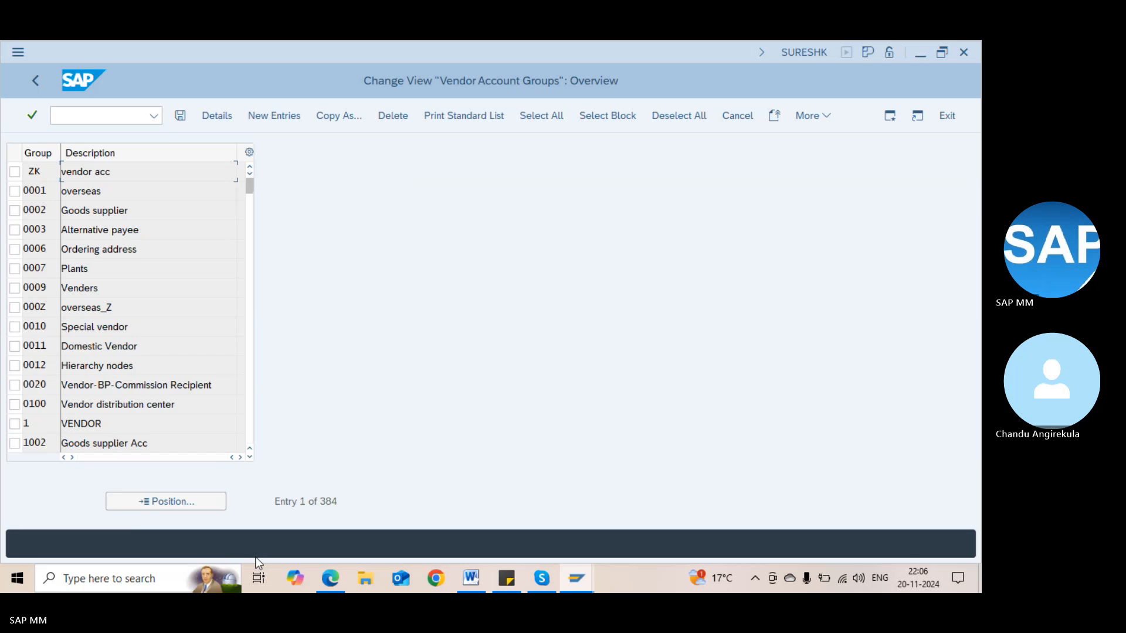
left_click(169, 508)
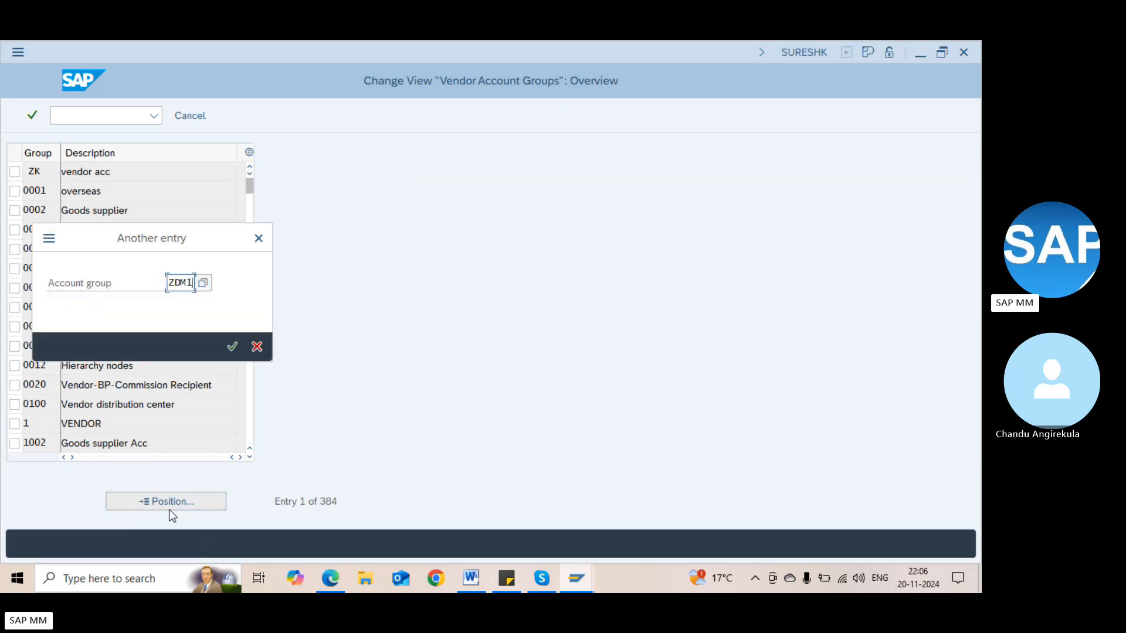
type("ZDM1")
key("Return")
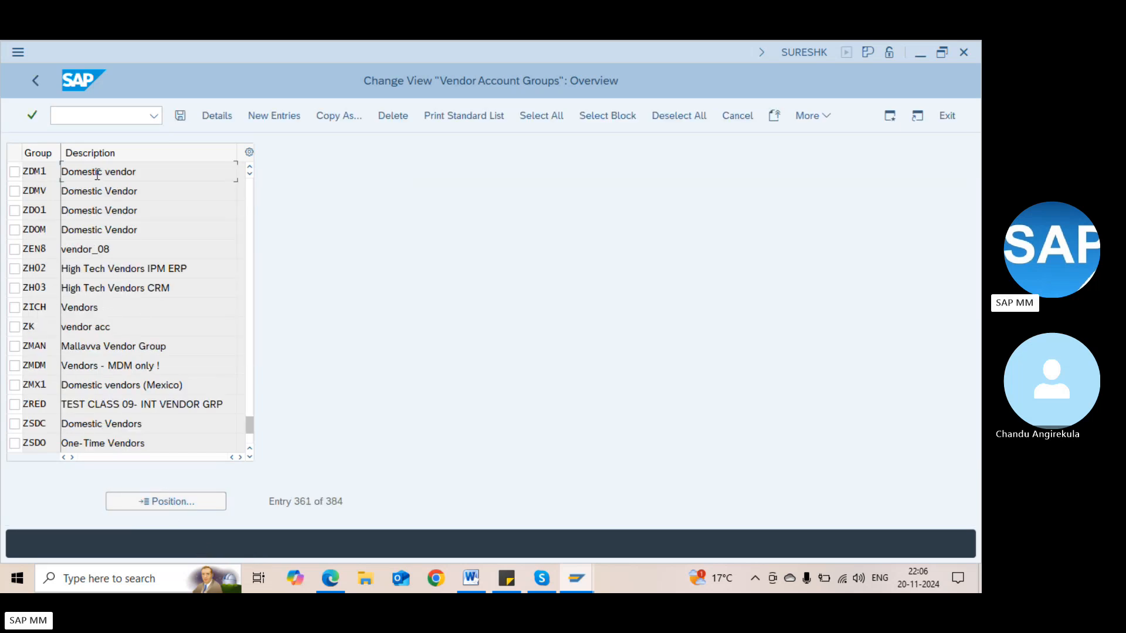
double_click(98, 176)
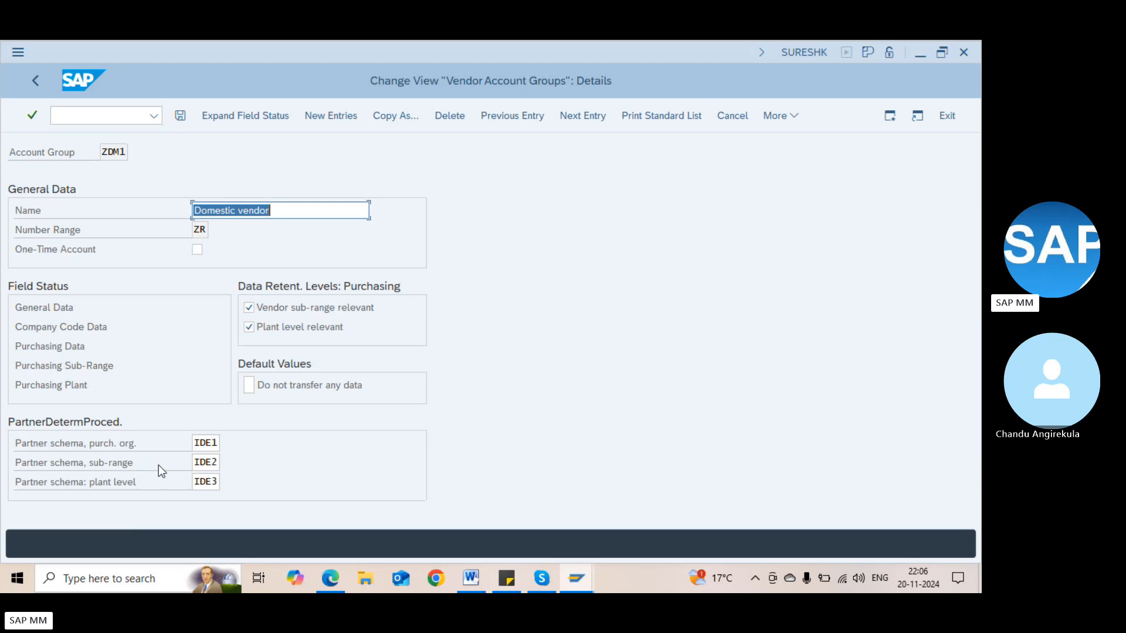
left_click(205, 444)
left_click(210, 464)
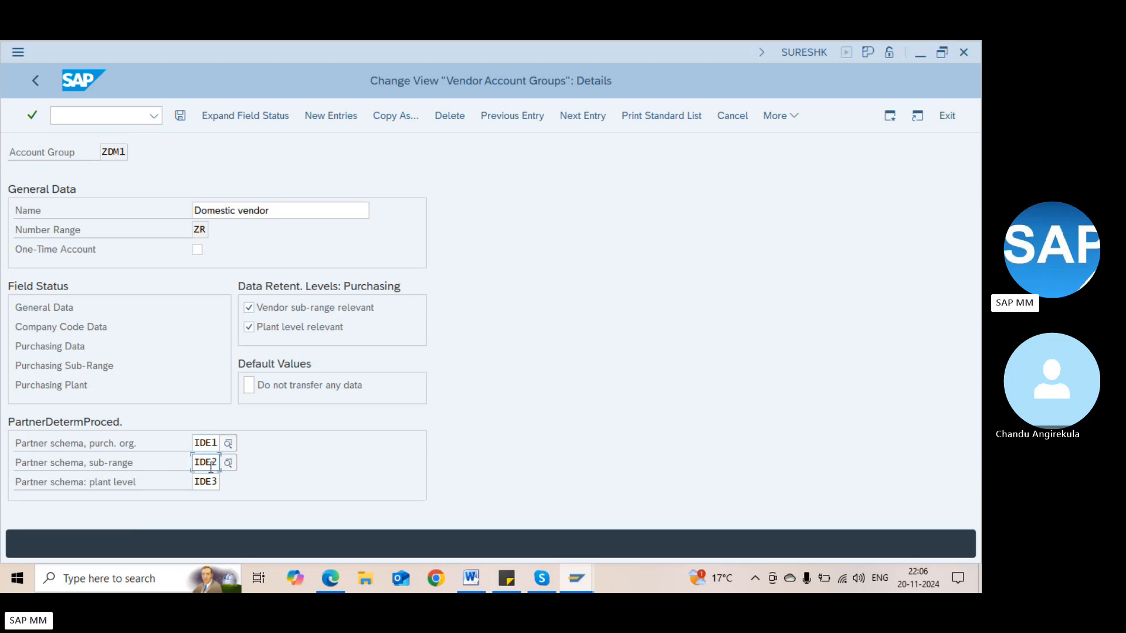
left_click(211, 482)
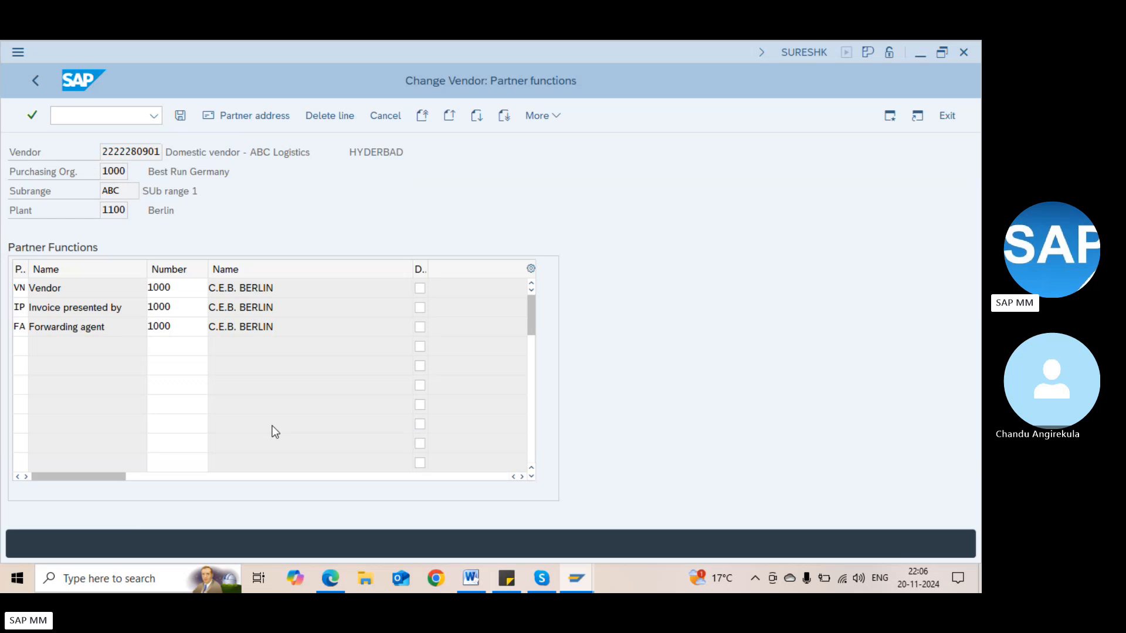
Save the vendor, then step through address and purchasing data to the Different Data list
key("ctrl+s")
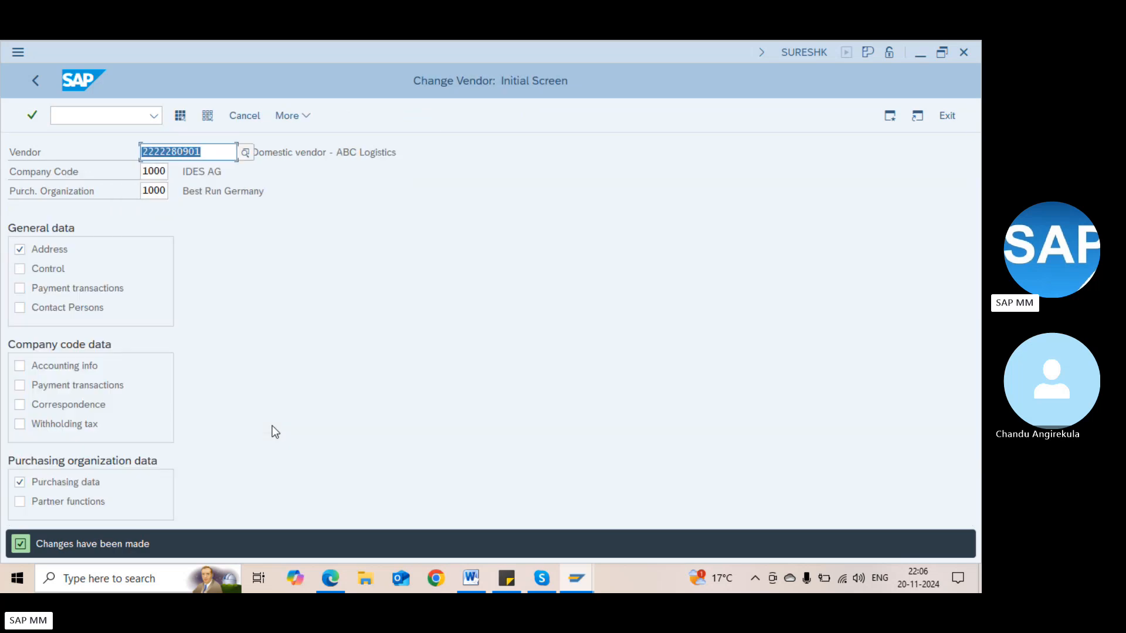
key("Return")
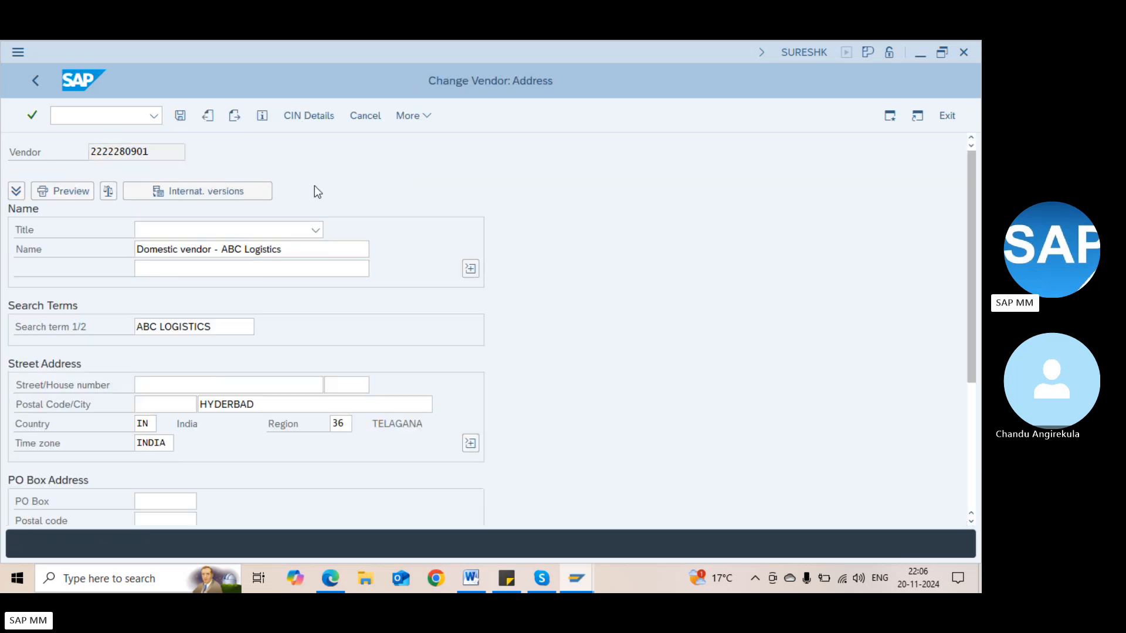
key("Return")
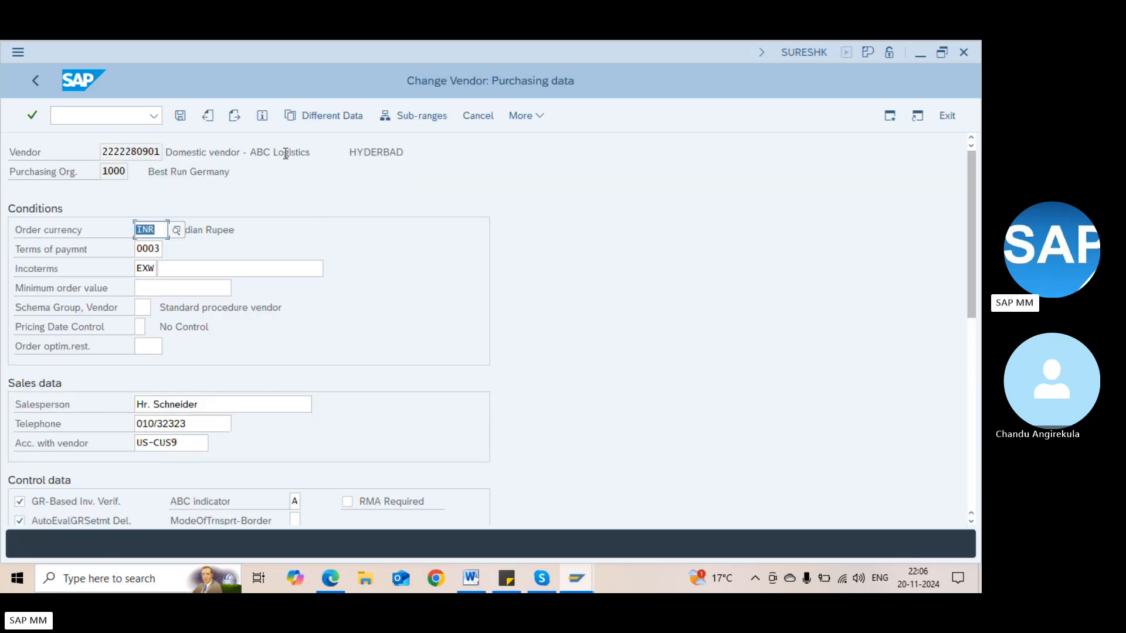
left_click(303, 114)
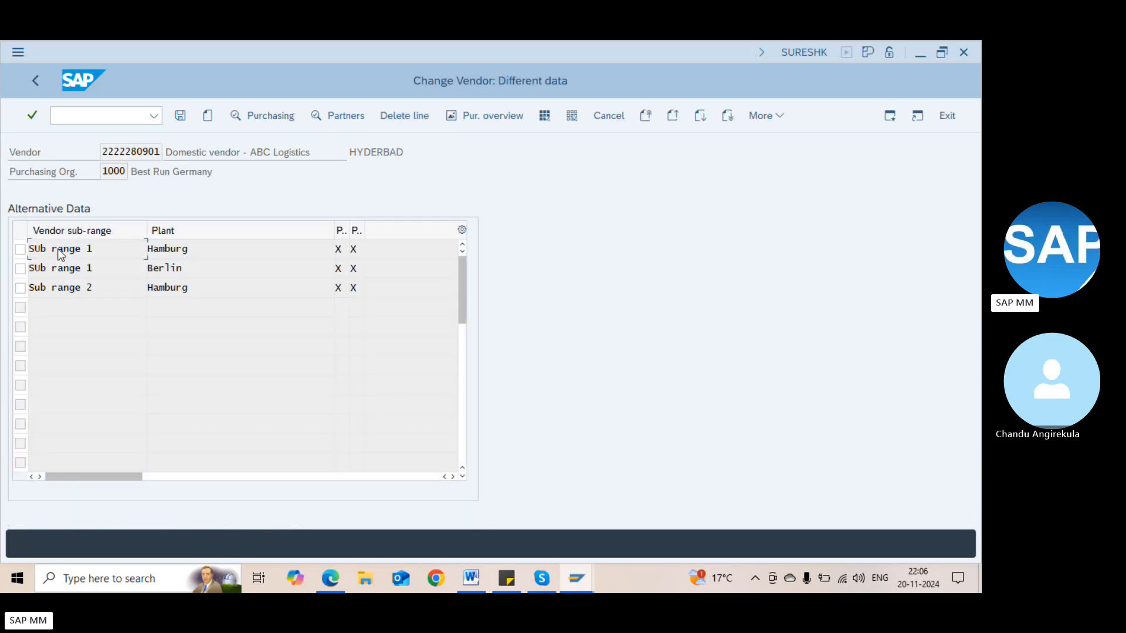
Create different data for sub-range DEF at plant 1100 Berlin, with purchasing data and partner functions
left_click(20, 287)
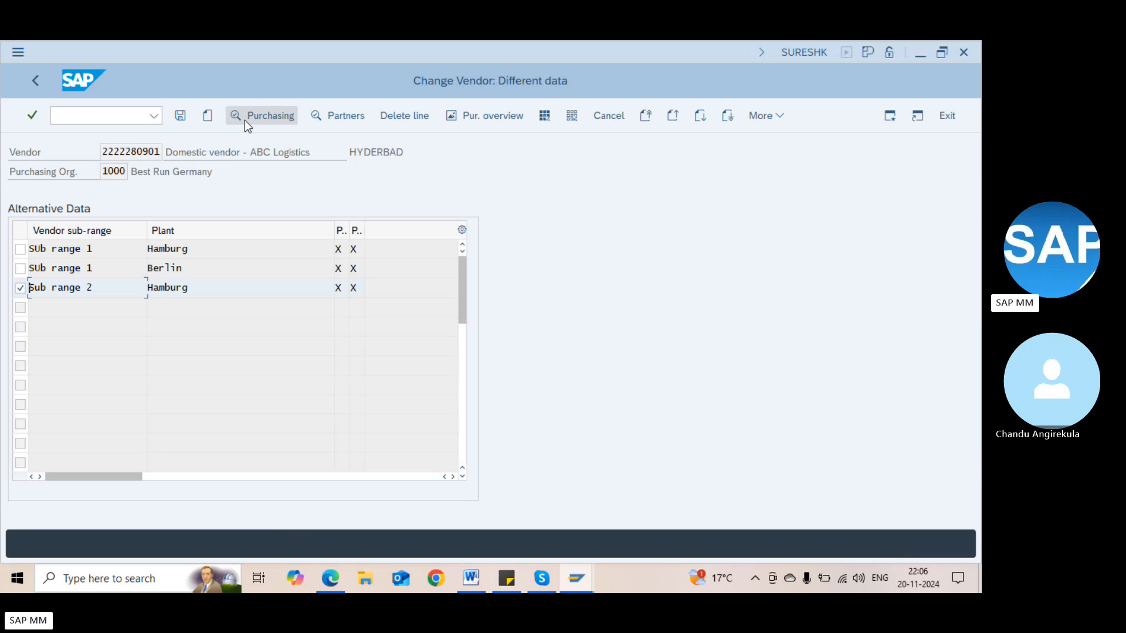
left_click(210, 116)
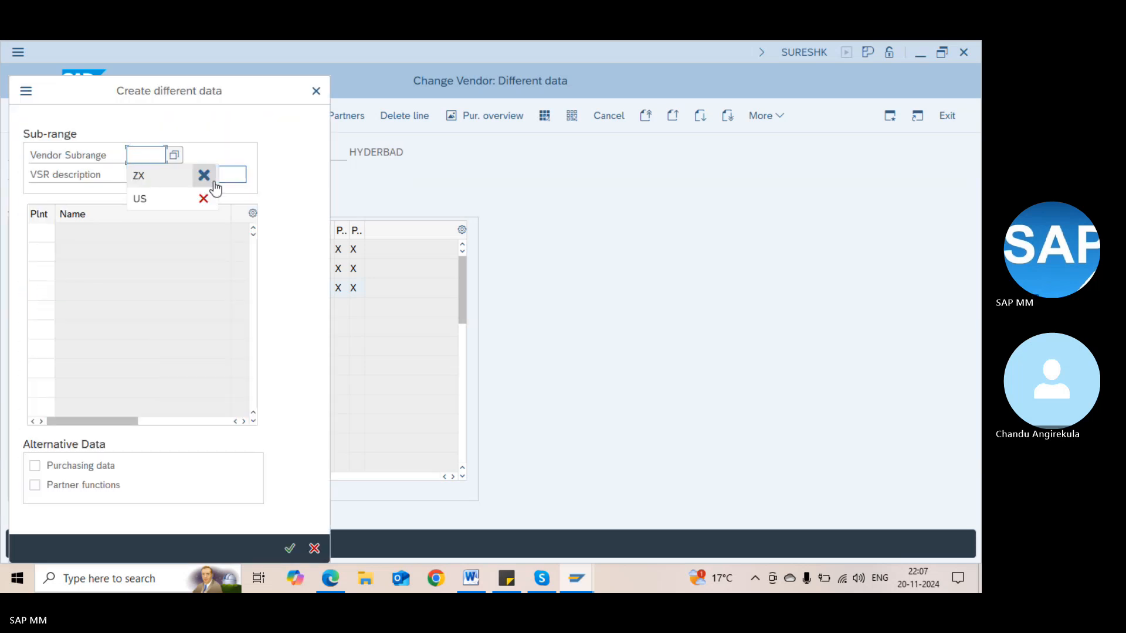
left_click(175, 156)
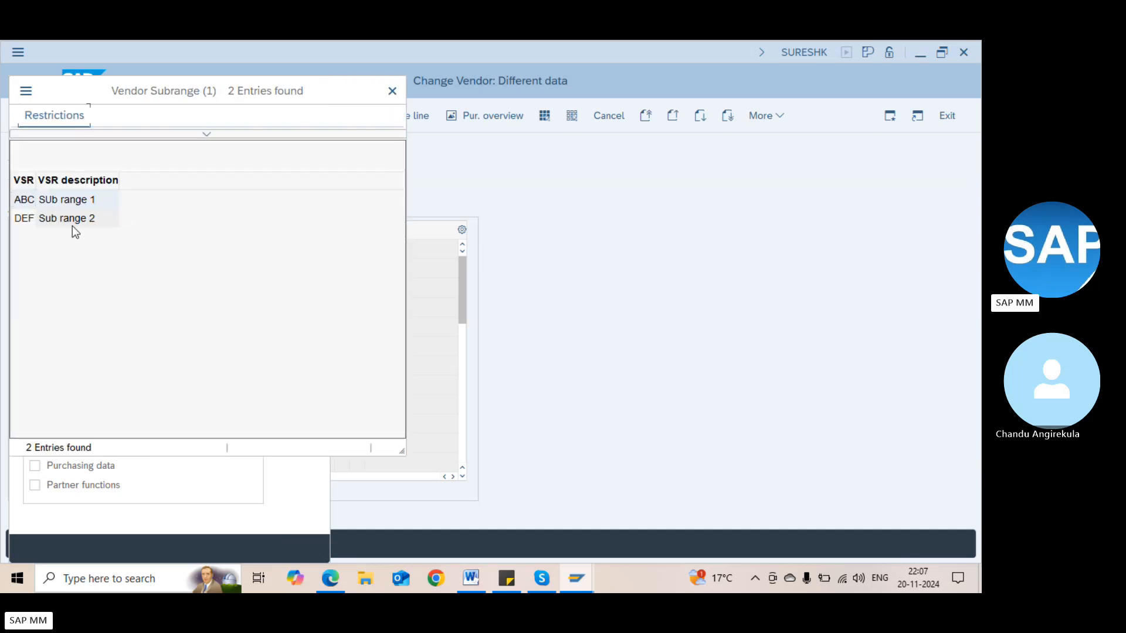
double_click(49, 220)
left_click(36, 237)
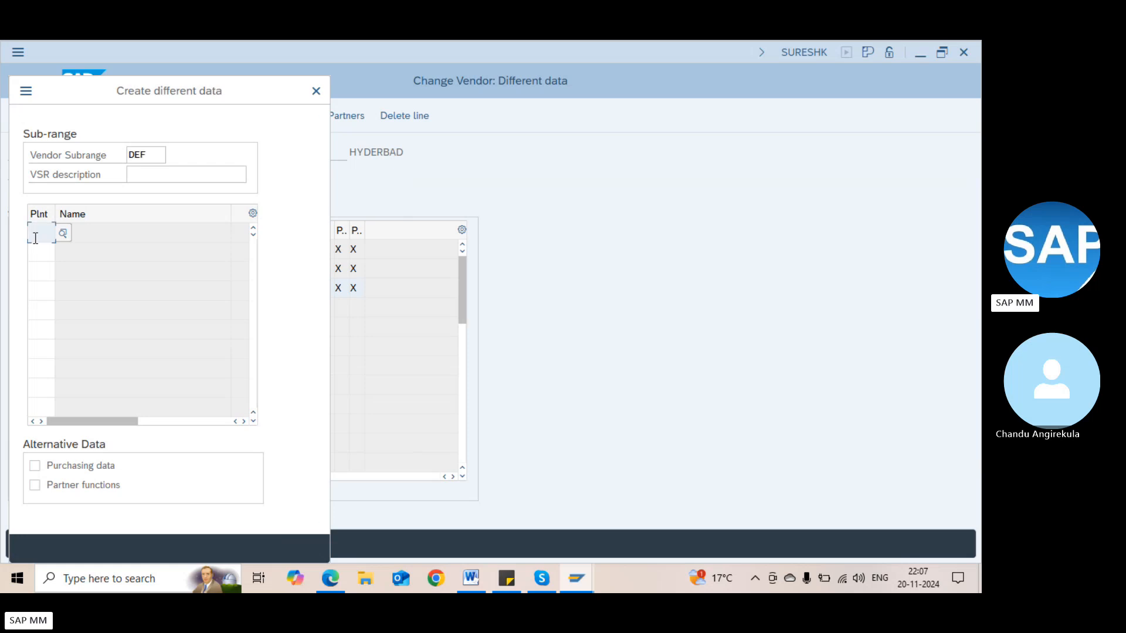
type("1100")
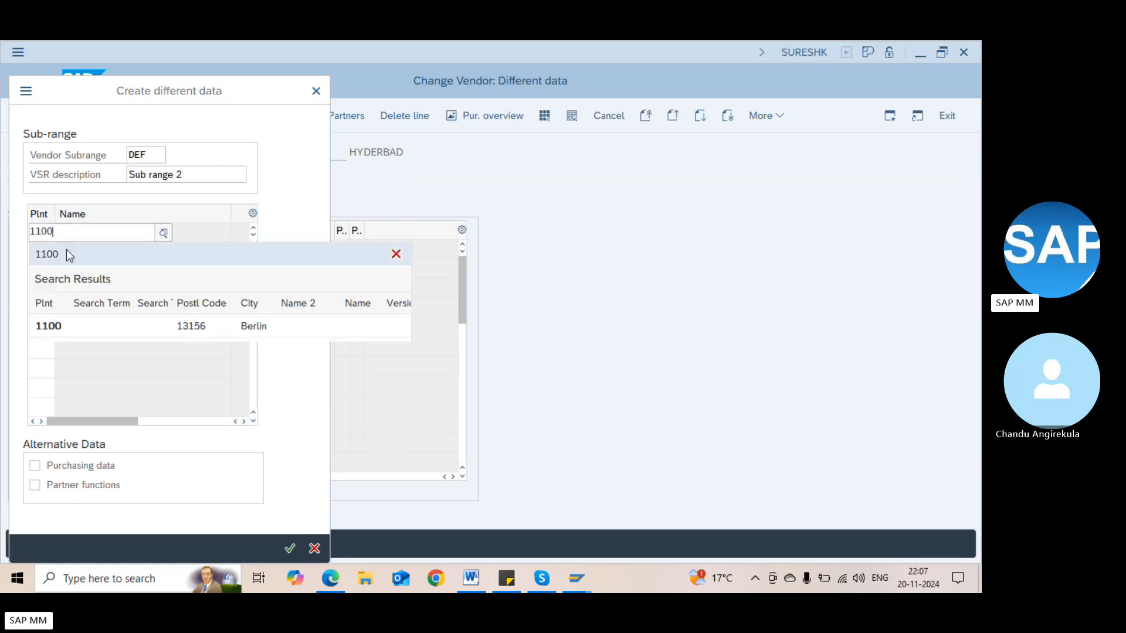
left_click(53, 325)
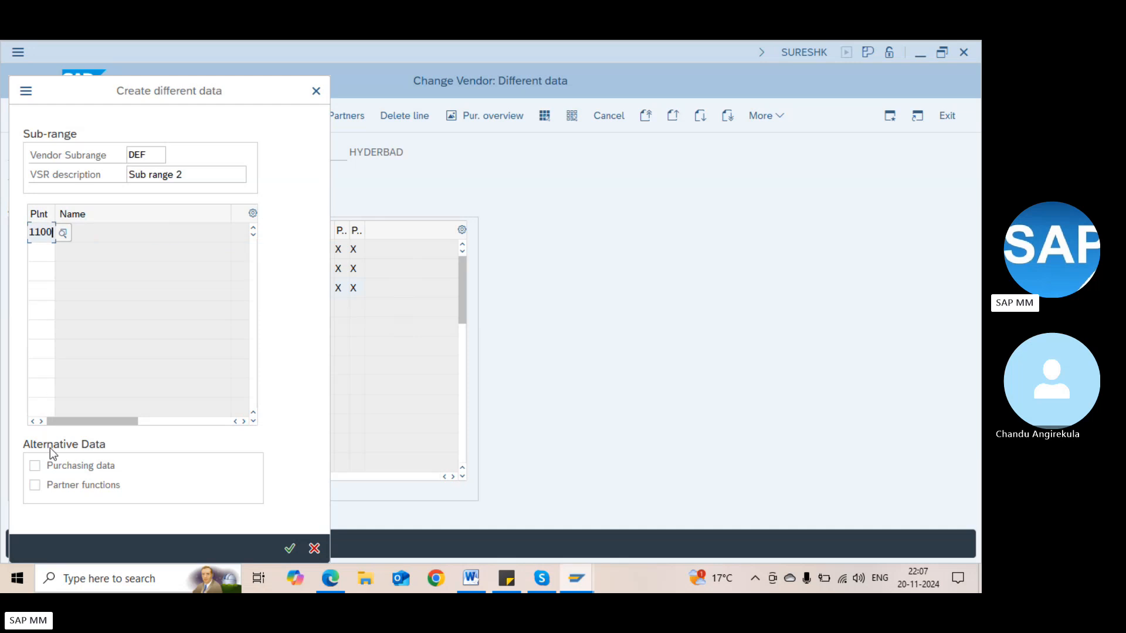
left_click(34, 465)
left_click(34, 485)
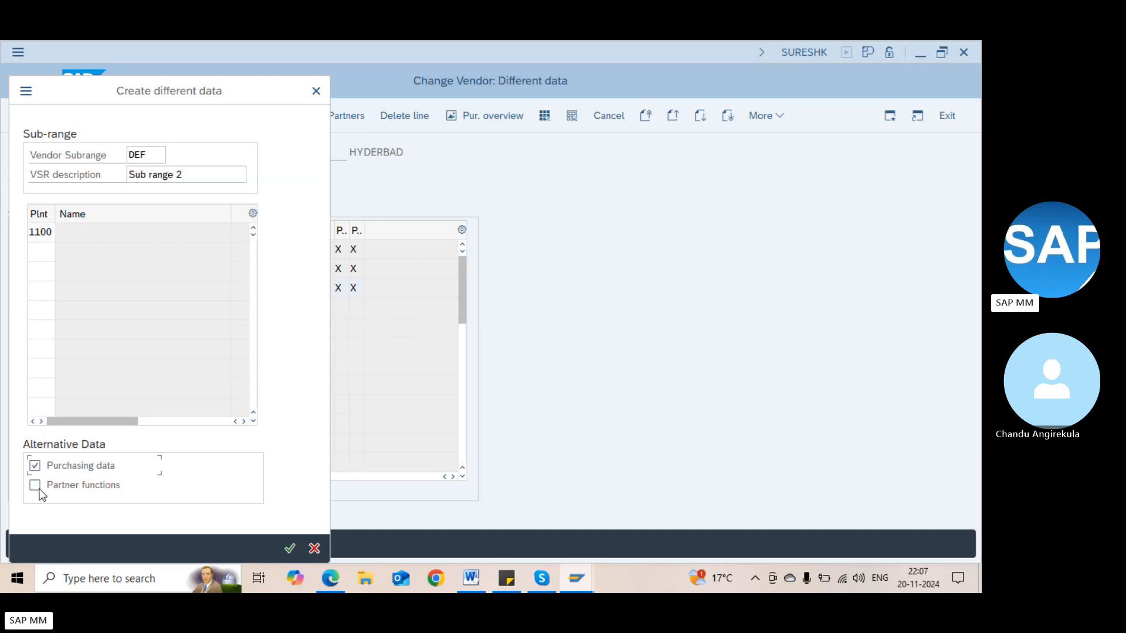
key("Return")
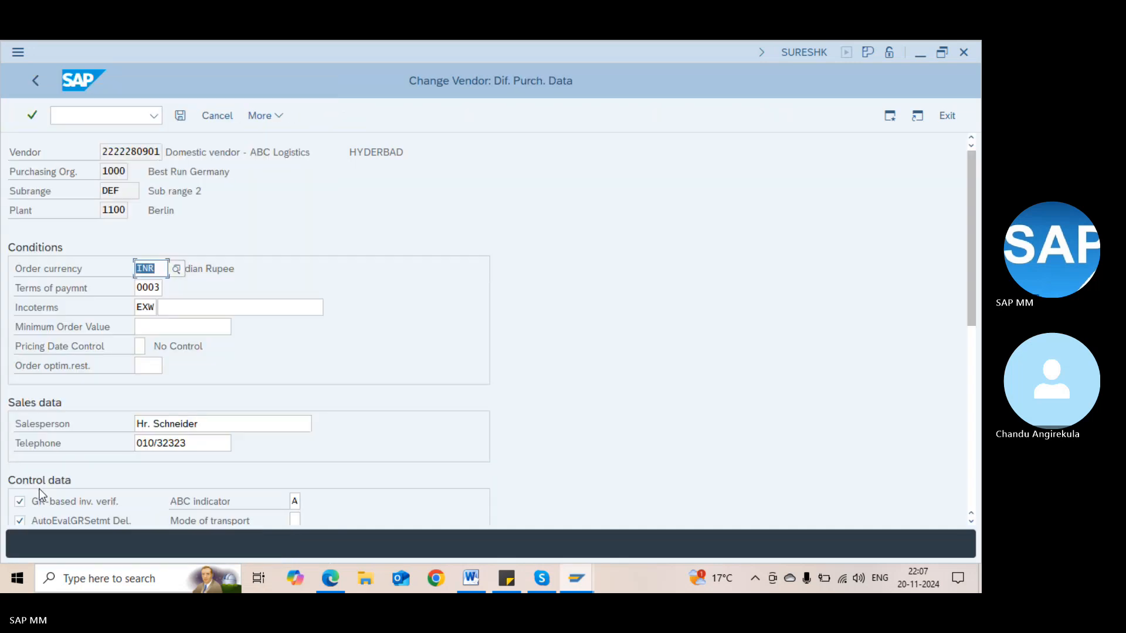
Set order currency EUR, clear the Incoterms and choose payment terms 0006 for sub-range DEF
key("BackSpace")
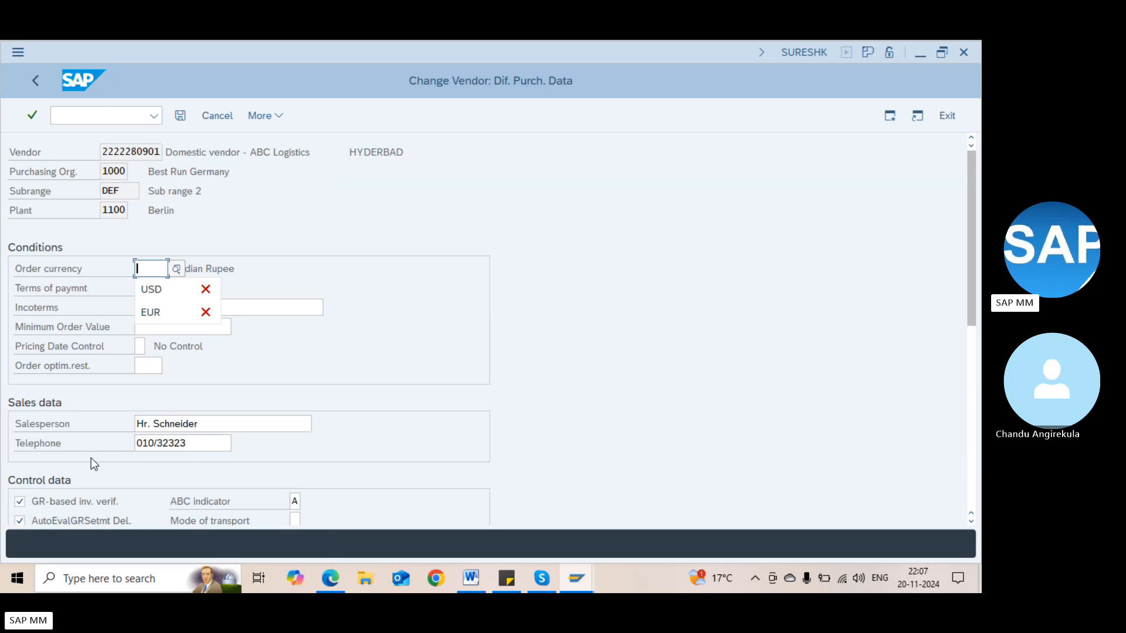
type("EUR")
key("Tab")
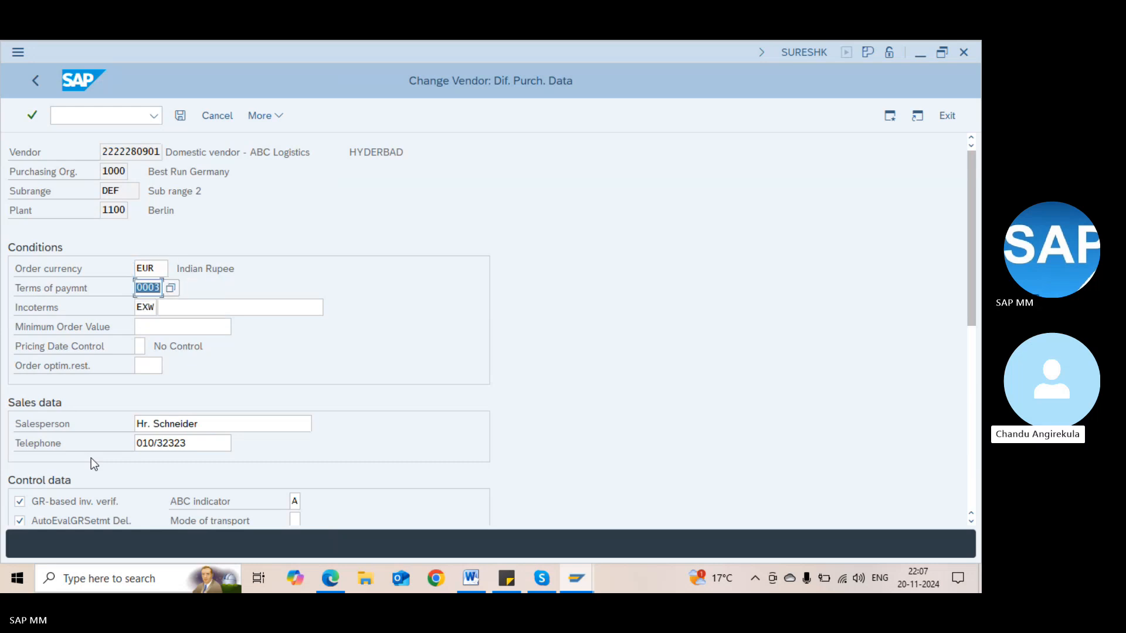
type("0002")
key("Tab")
key("BackSpace")
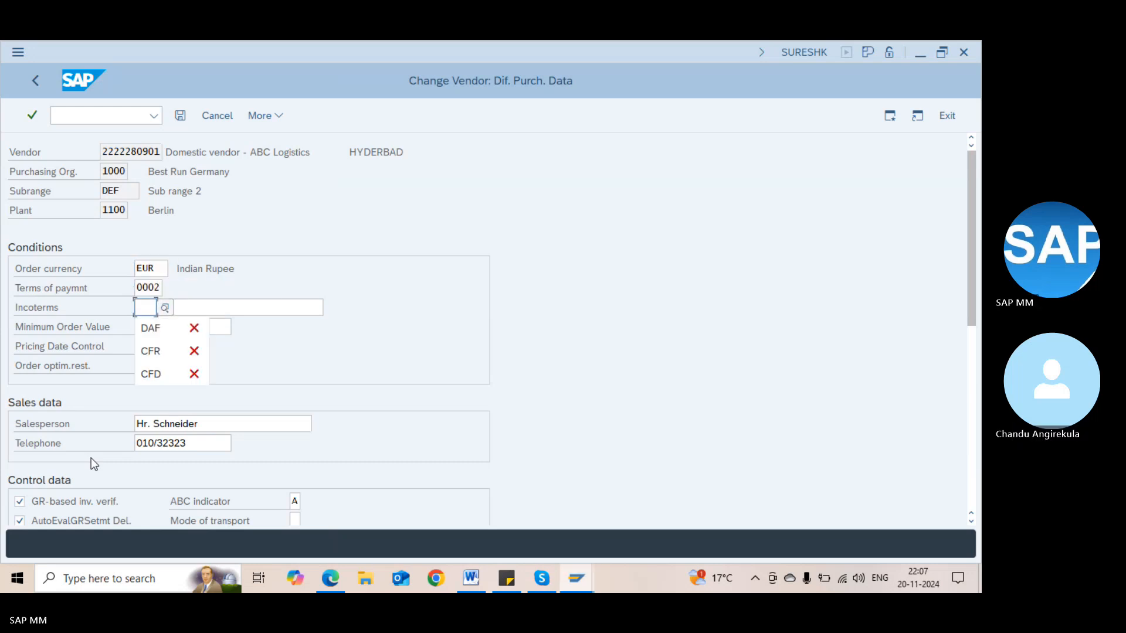
key("Return")
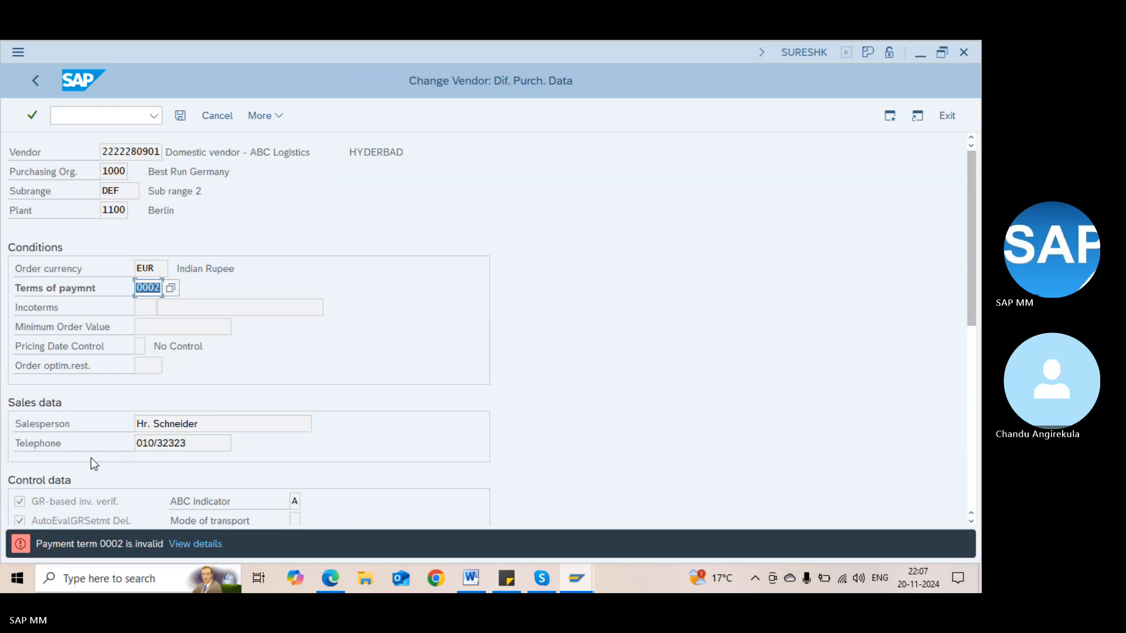
type("000")
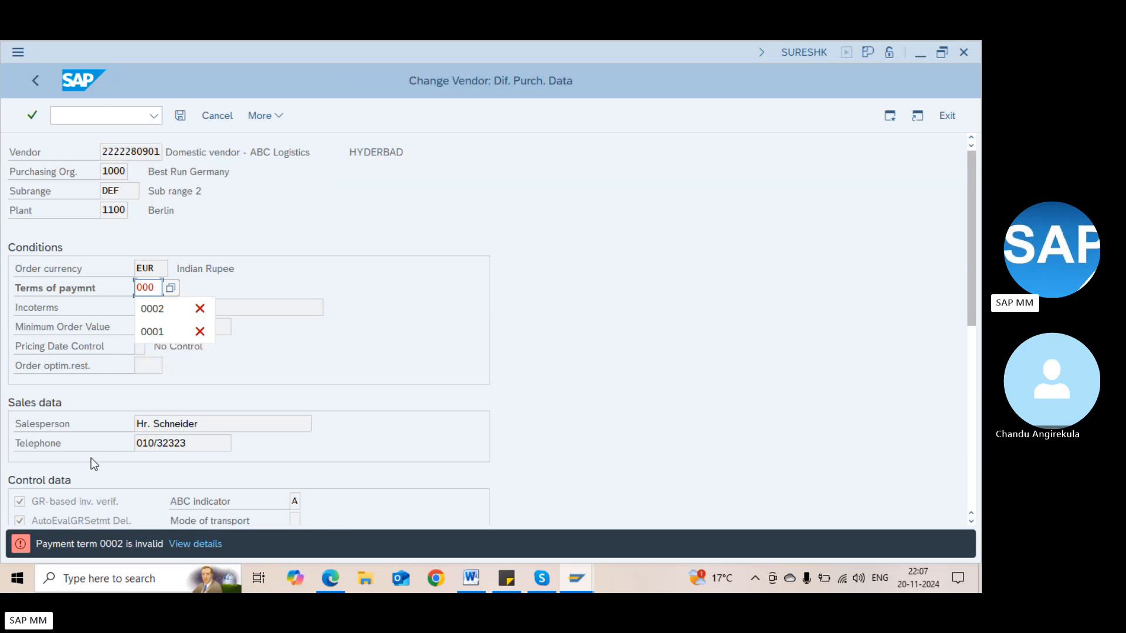
type("4")
key("BackSpace")
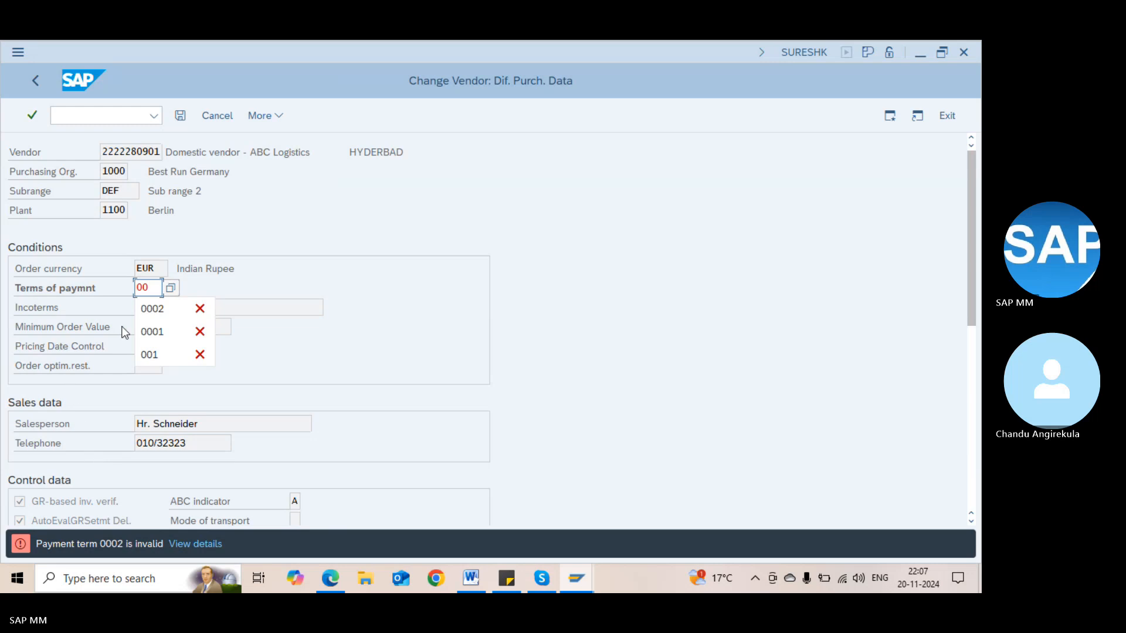
left_click(172, 287)
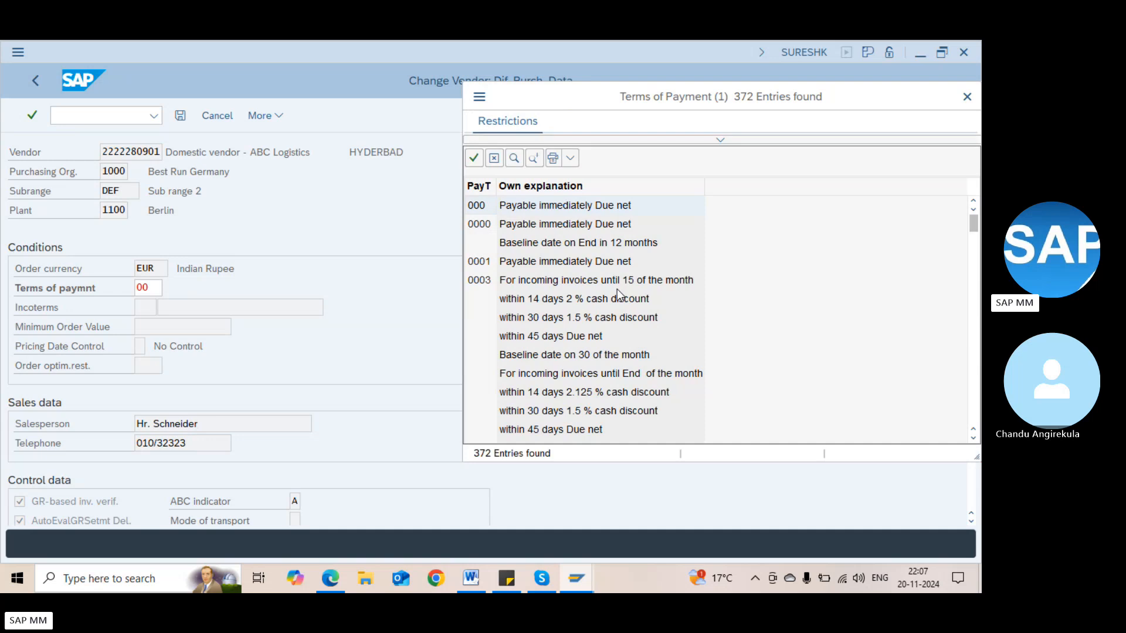
left_click(975, 282)
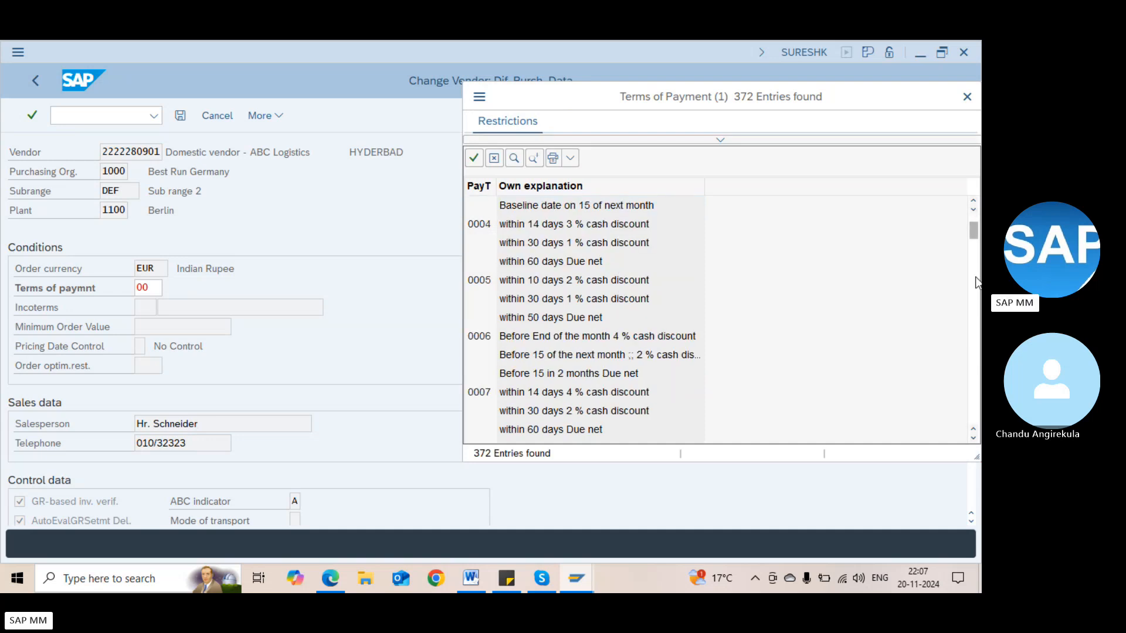
double_click(554, 338)
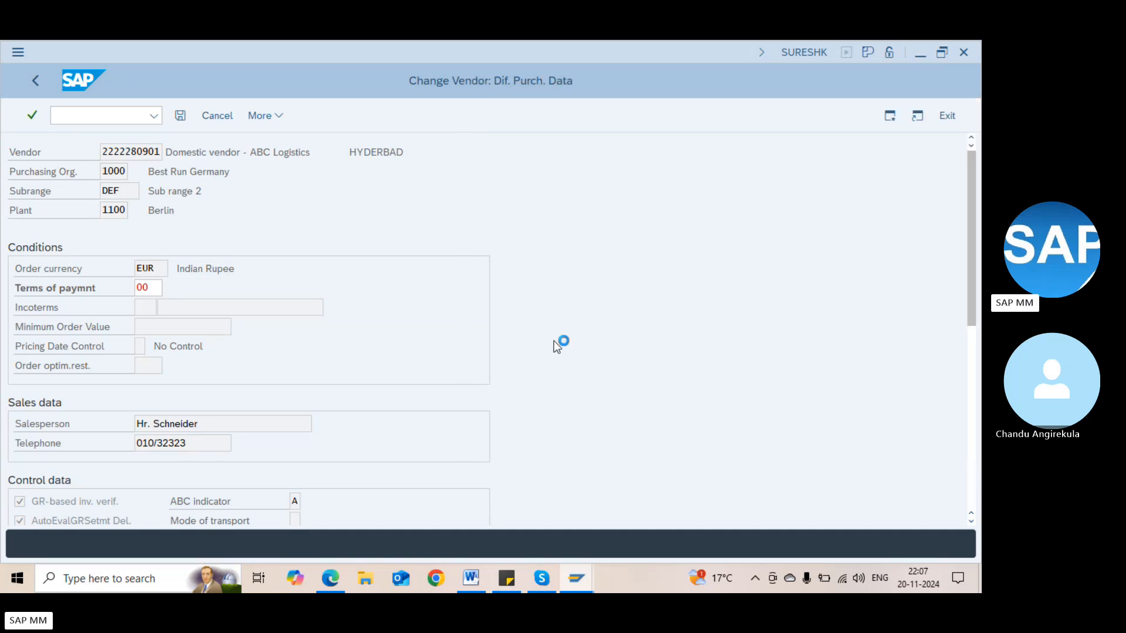
key("Return")
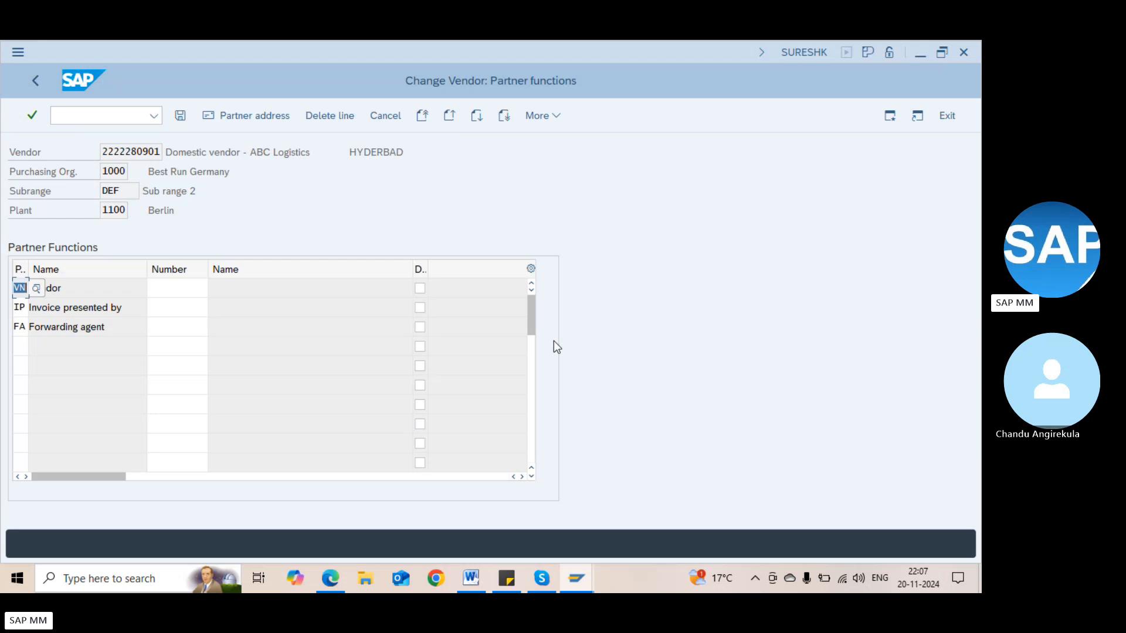
Enter sub-range DEF partners: vendor 1101, invoicing party and forwarding agent 1200
key("Tab")
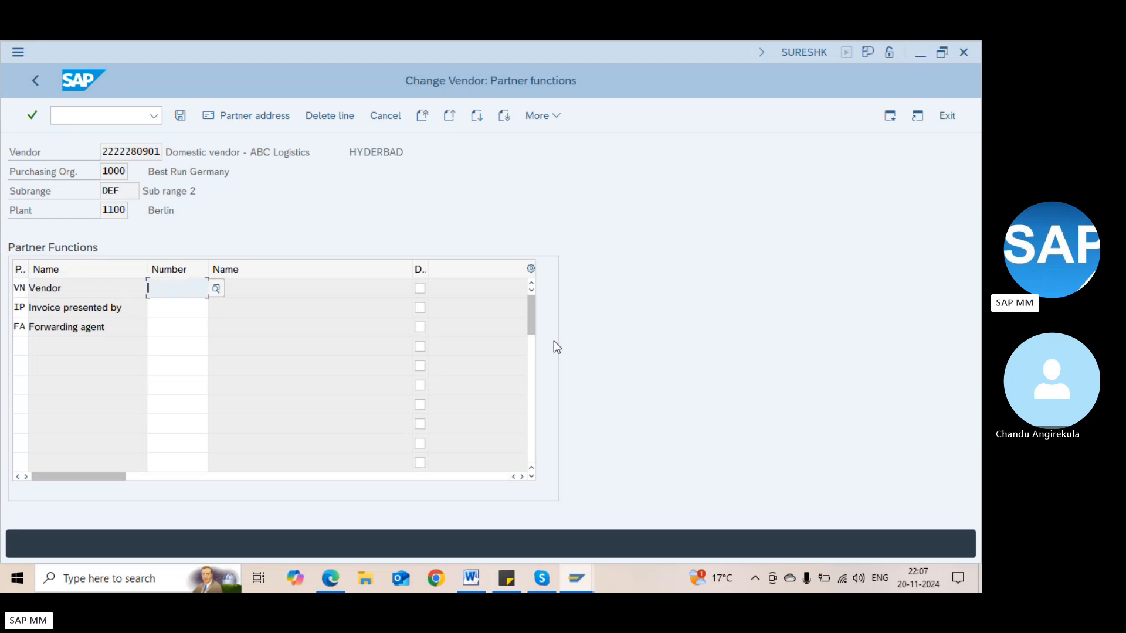
type("2")
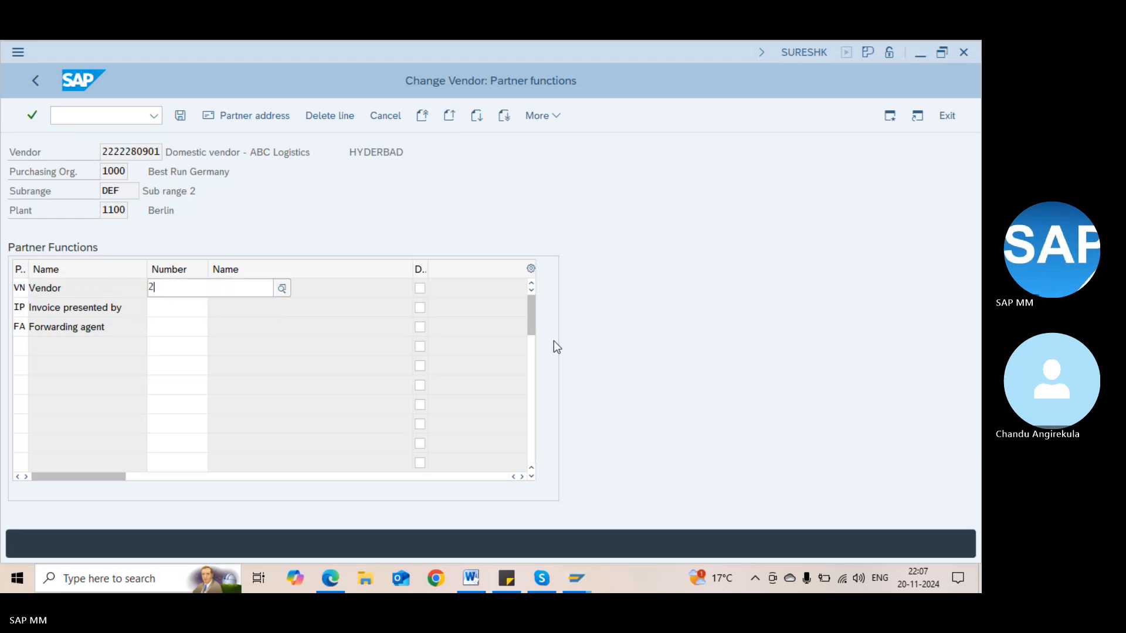
key("Return")
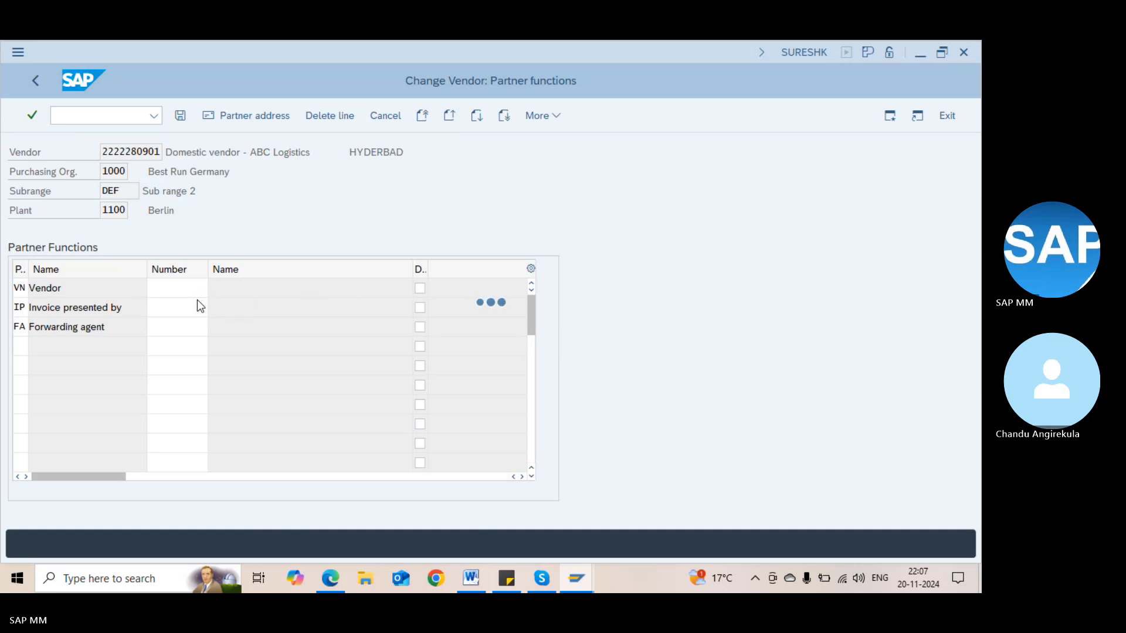
type("1200")
key("Tab")
key("Tab")
key("Tab")
type("1200")
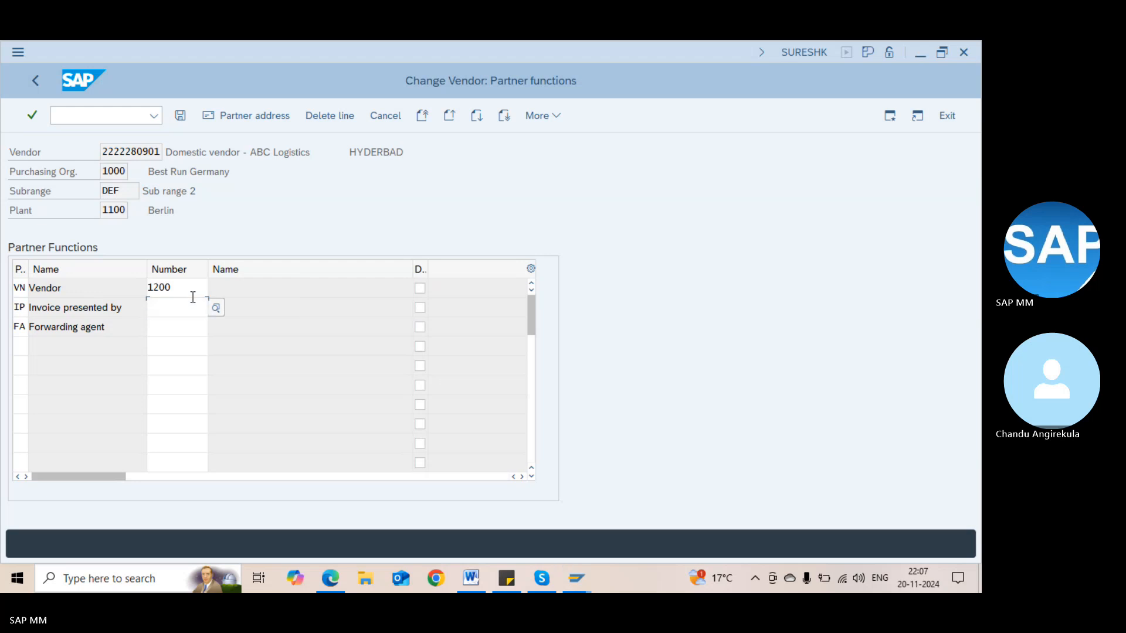
key("Tab")
key("Tab")
key("Tab")
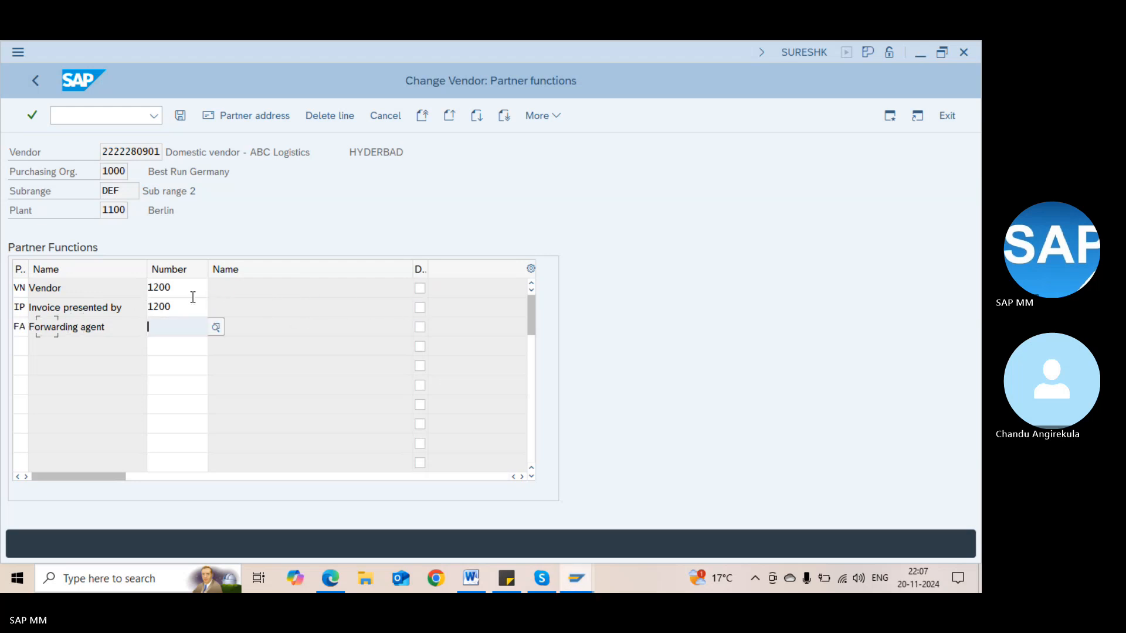
type("1200")
key("Return")
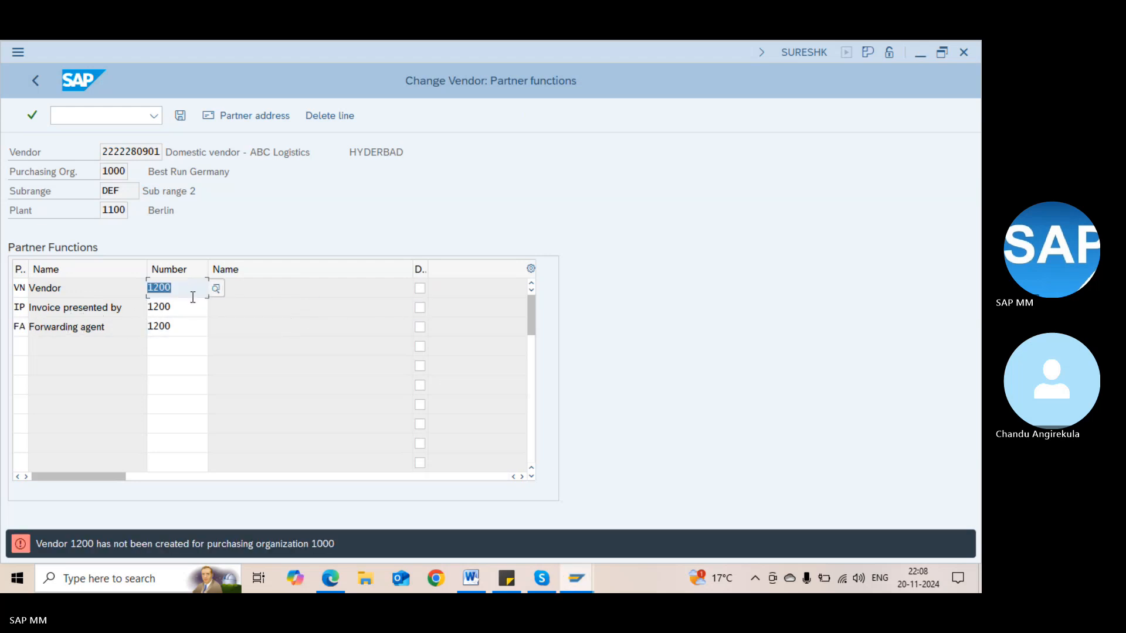
type("10")
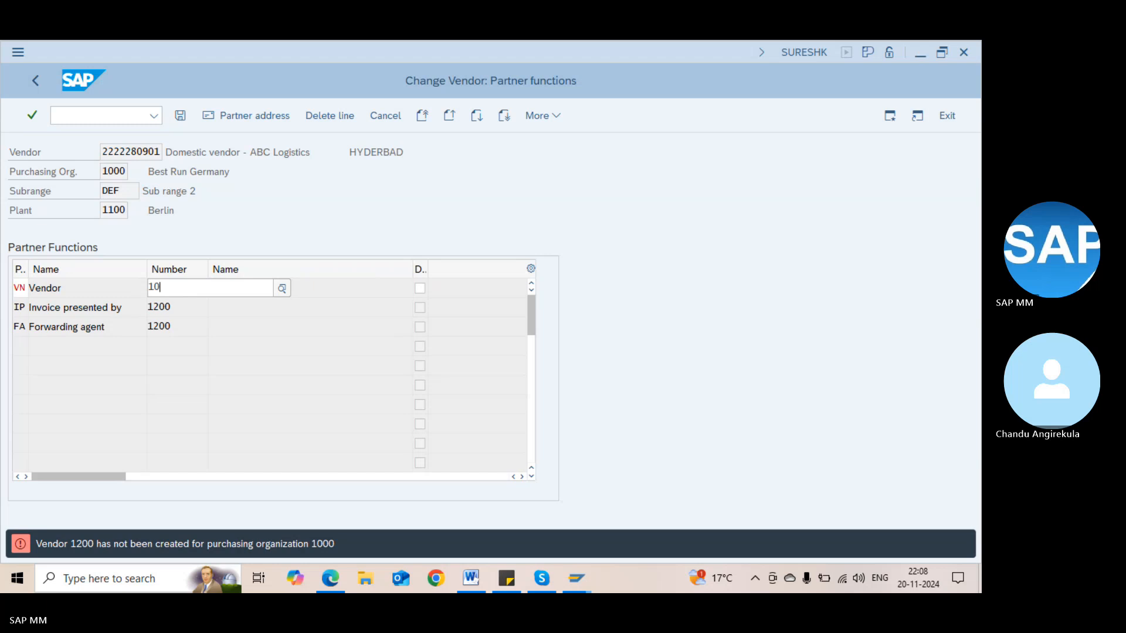
key("BackSpace")
type("1")
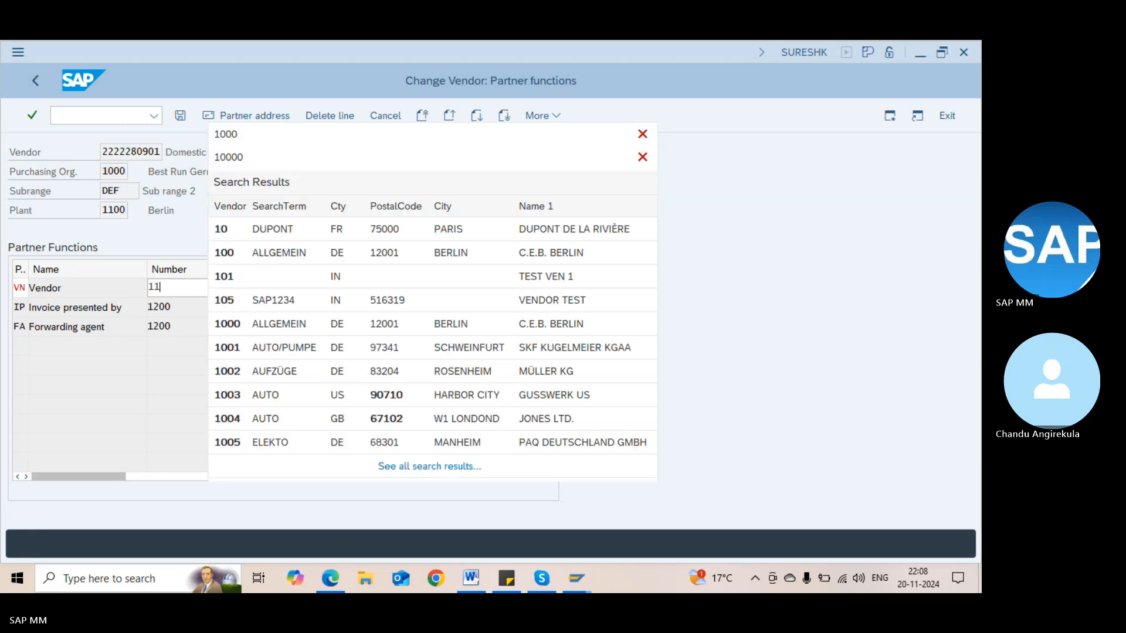
type("0")
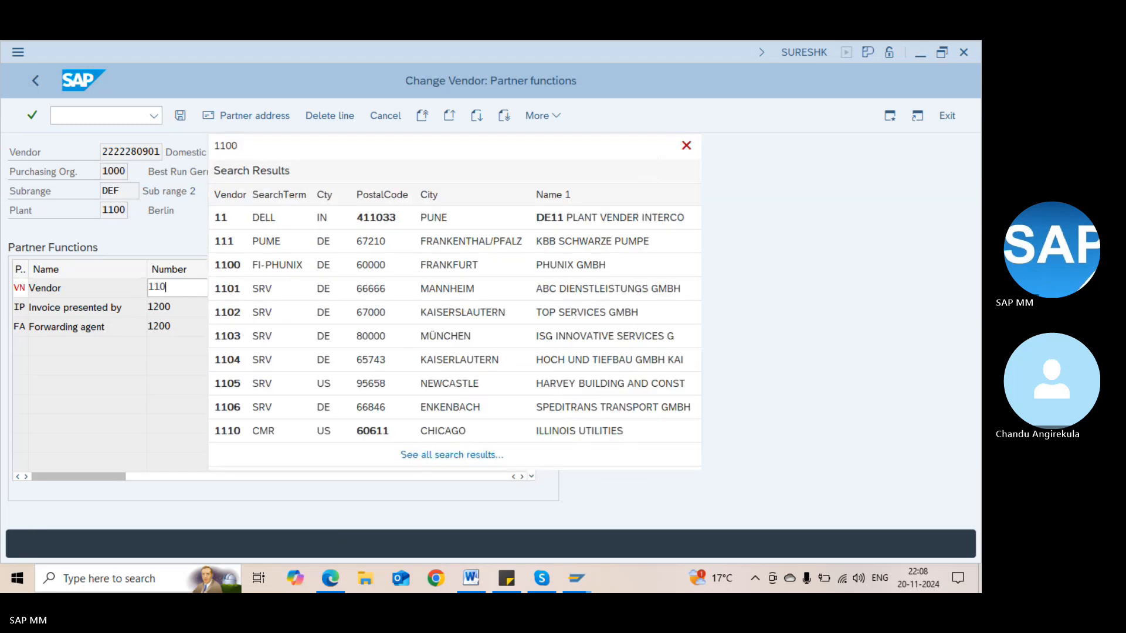
type("1")
key("Return")
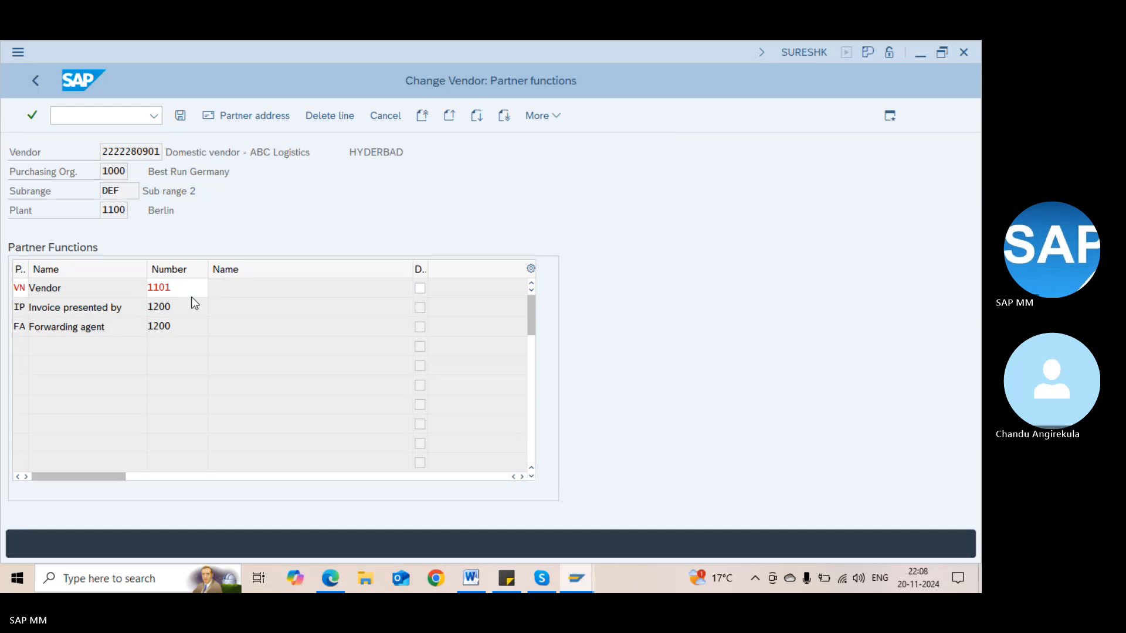
Save the vendor changes and launch Create Purchase Order with me21n
key("Return")
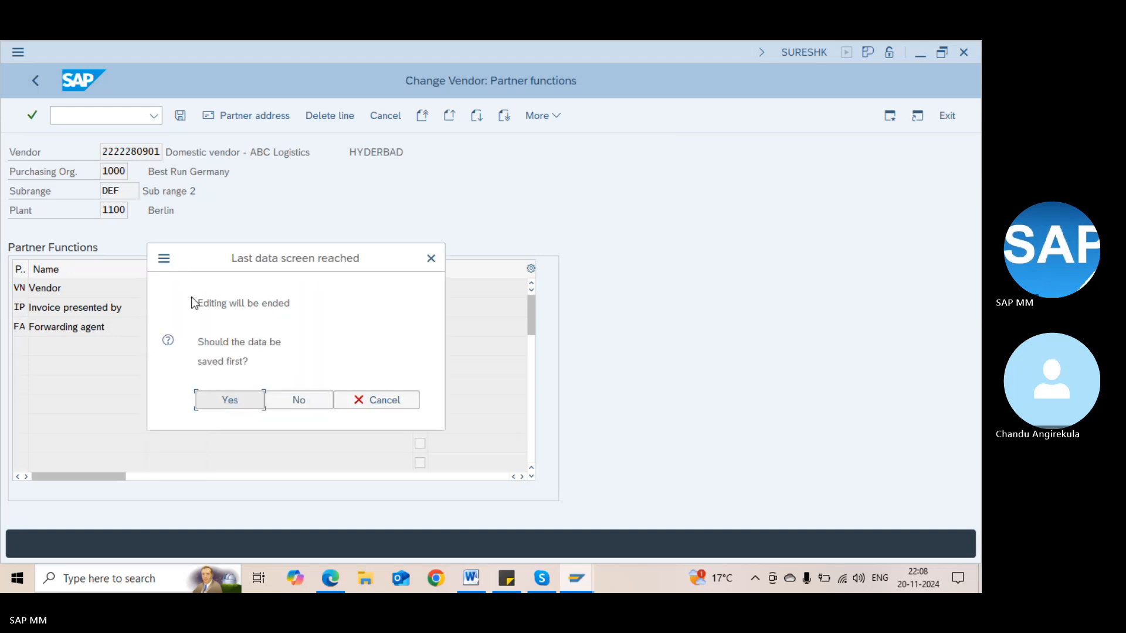
key("Return")
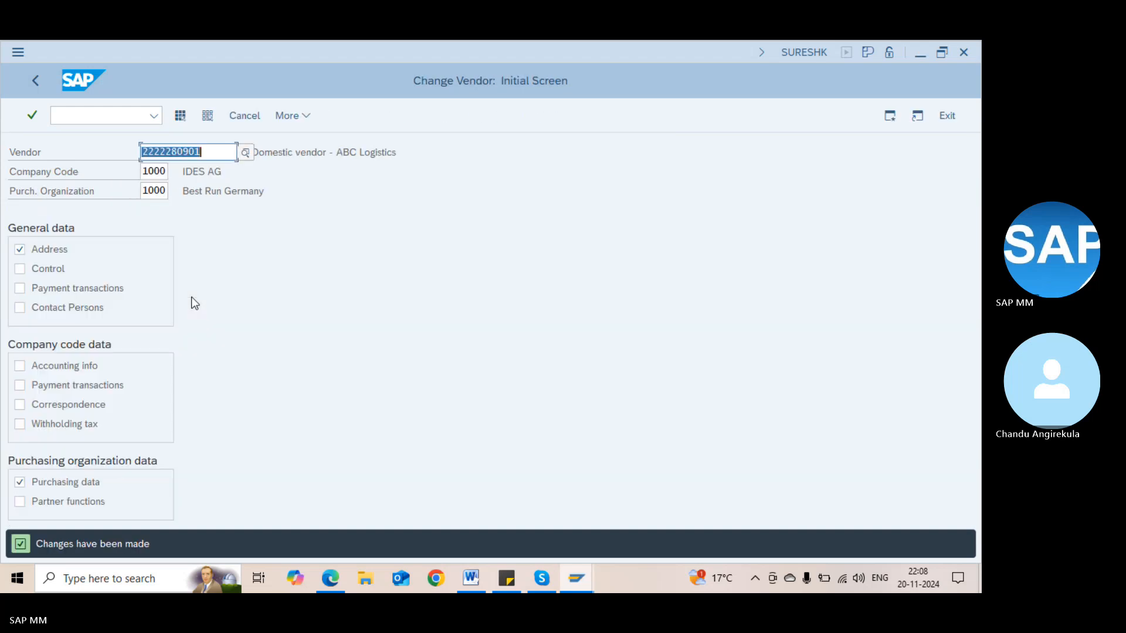
key("F3")
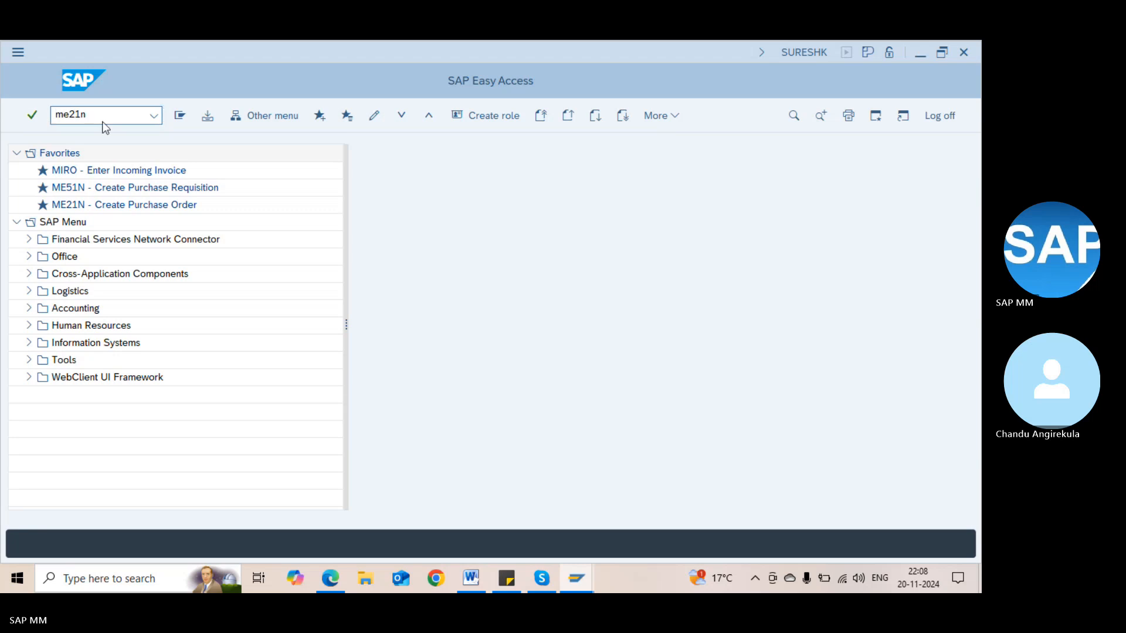
key("Return")
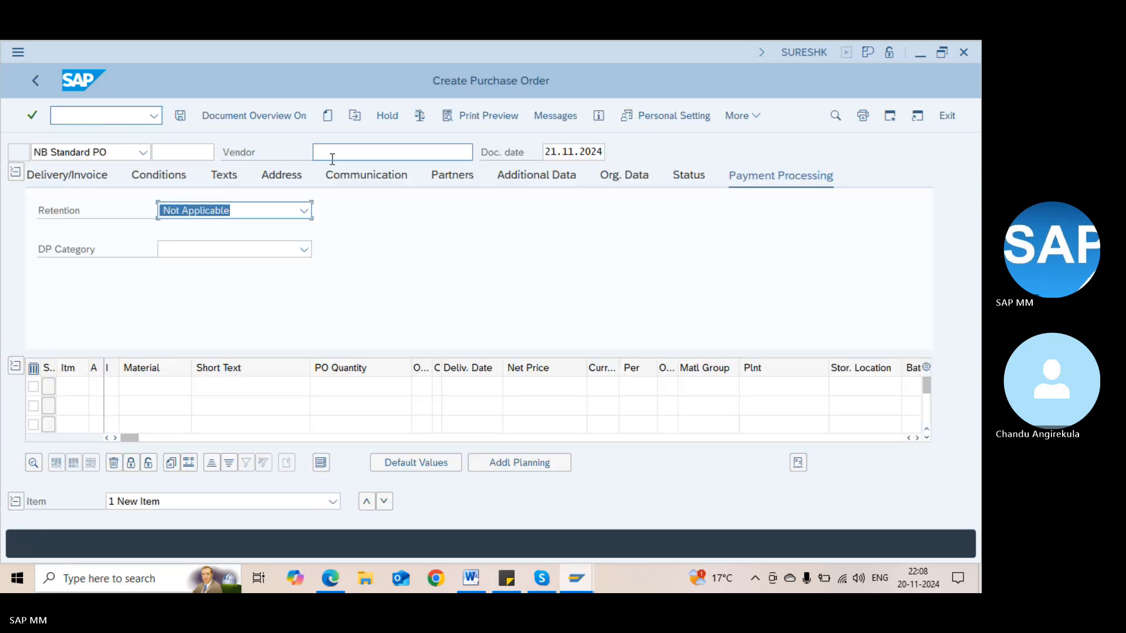
Fill in the domestic vendor from history, purchasing org 1000 and purchasing group 000
left_click(332, 159)
left_click(335, 164)
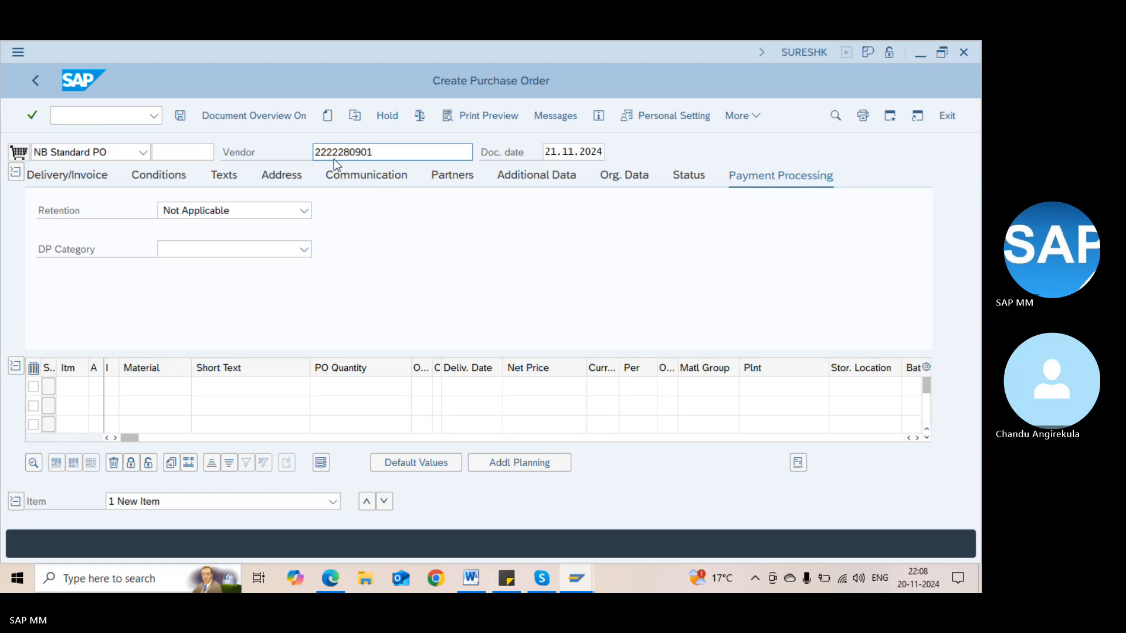
key("Return")
type("1000")
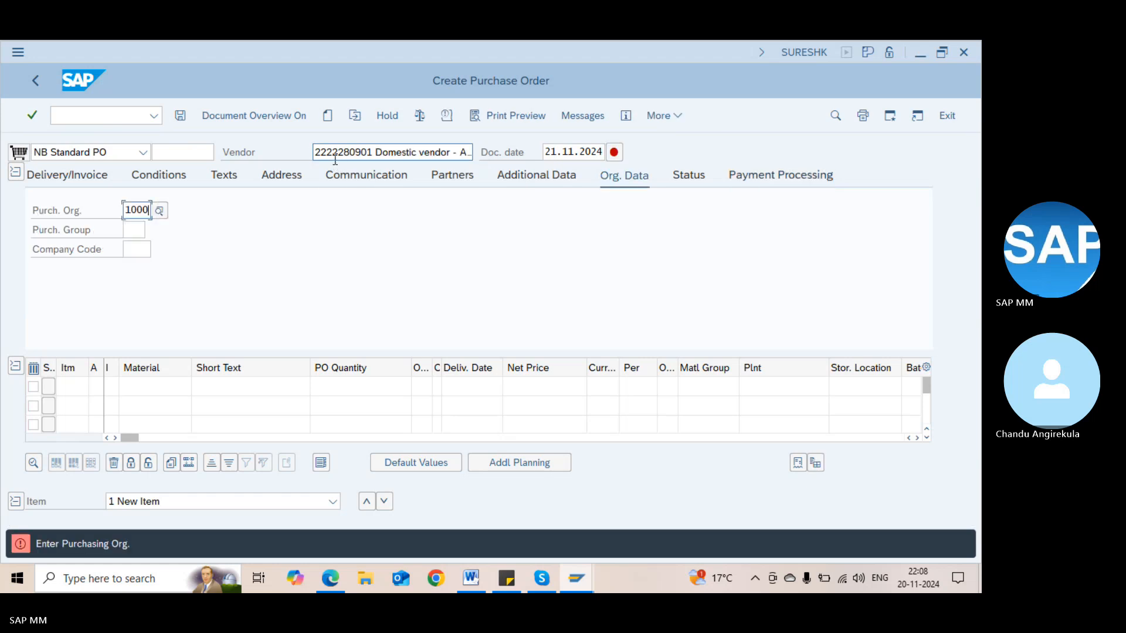
key("Return")
type("000")
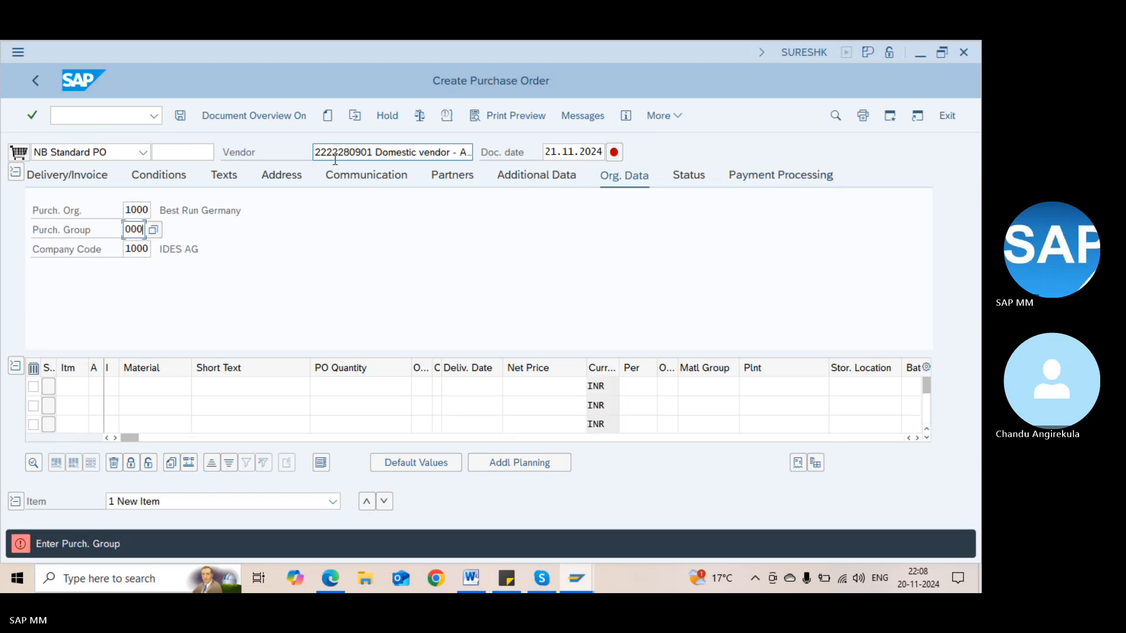
key("Return")
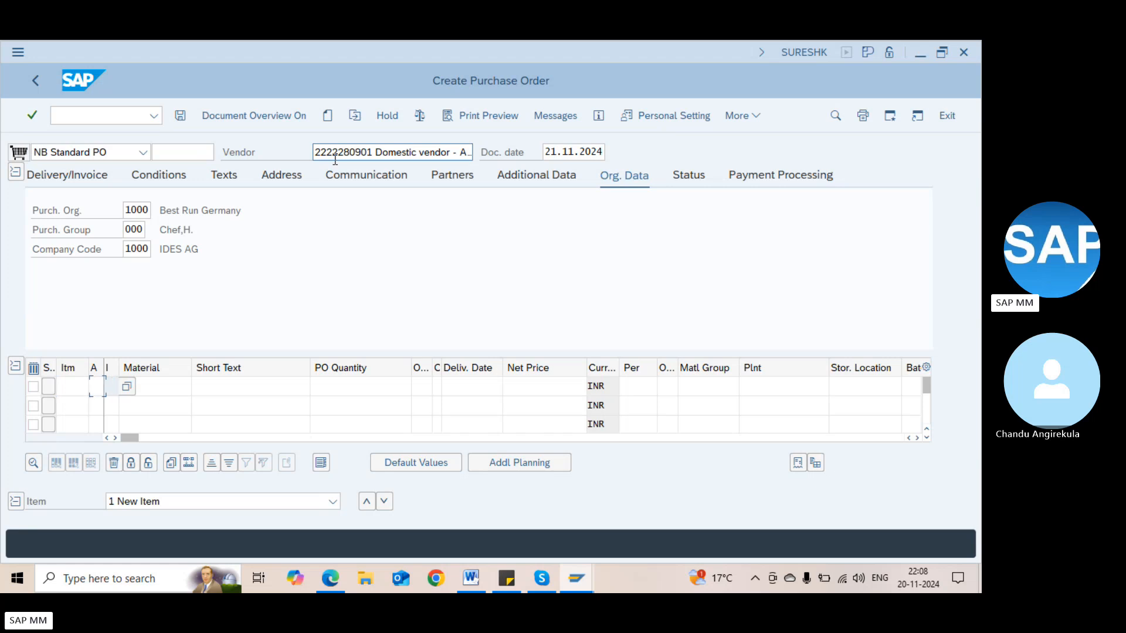
Add material 100-200 as the order's first item
key("Tab")
type("100-200")
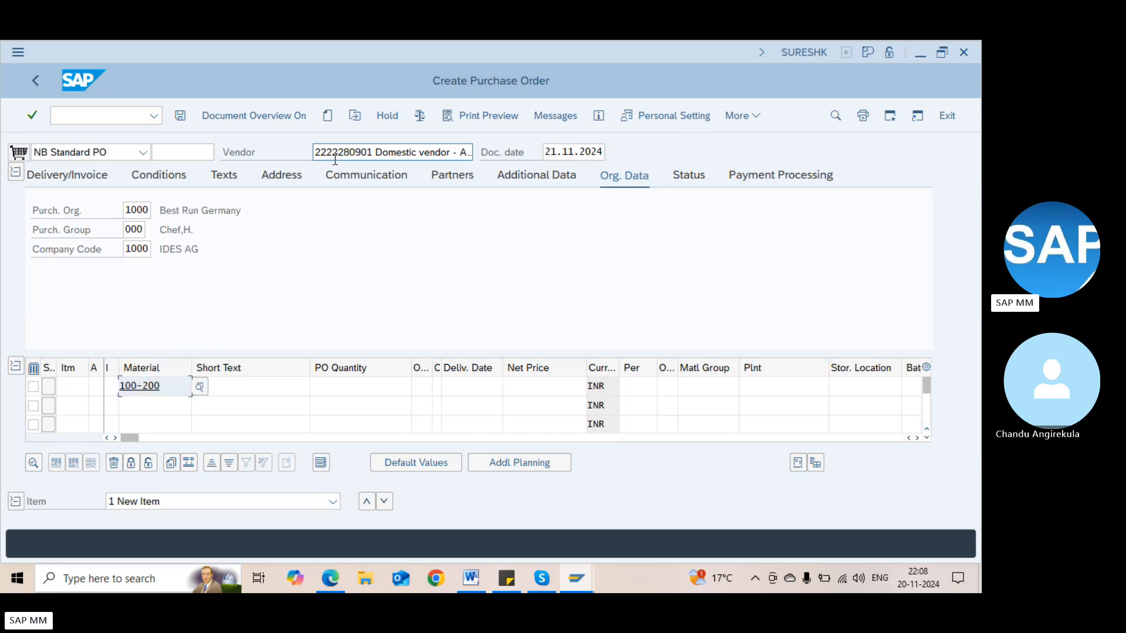
key("Return")
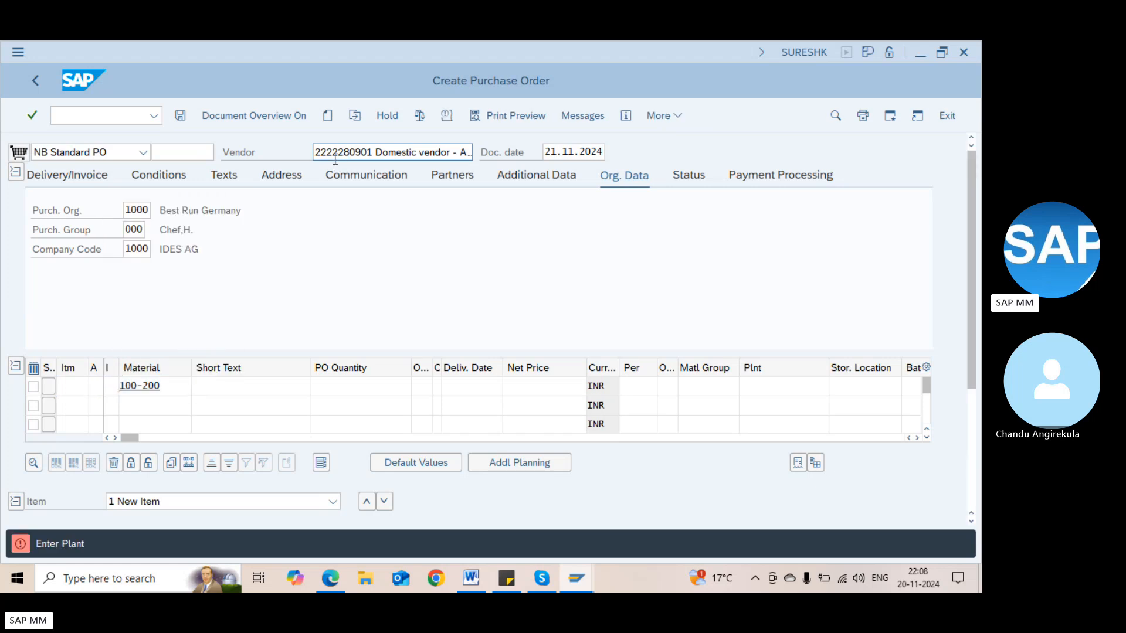
key("Return")
key("Return")
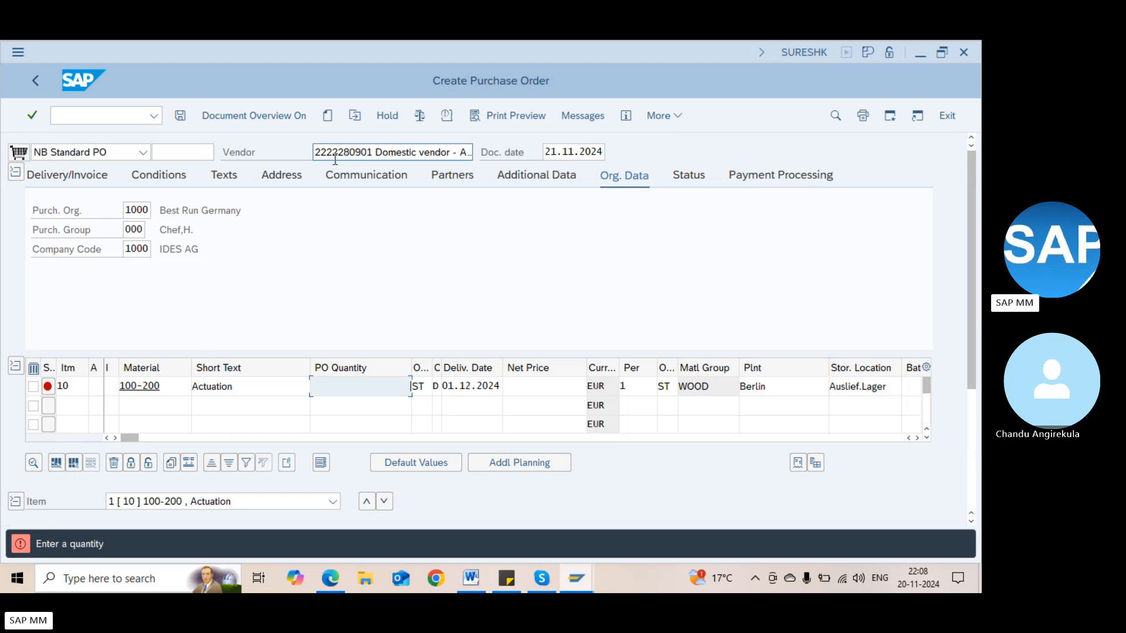
Change the item's plant from Berlin to 1000 Hamburg
left_click(773, 381)
left_click(598, 385)
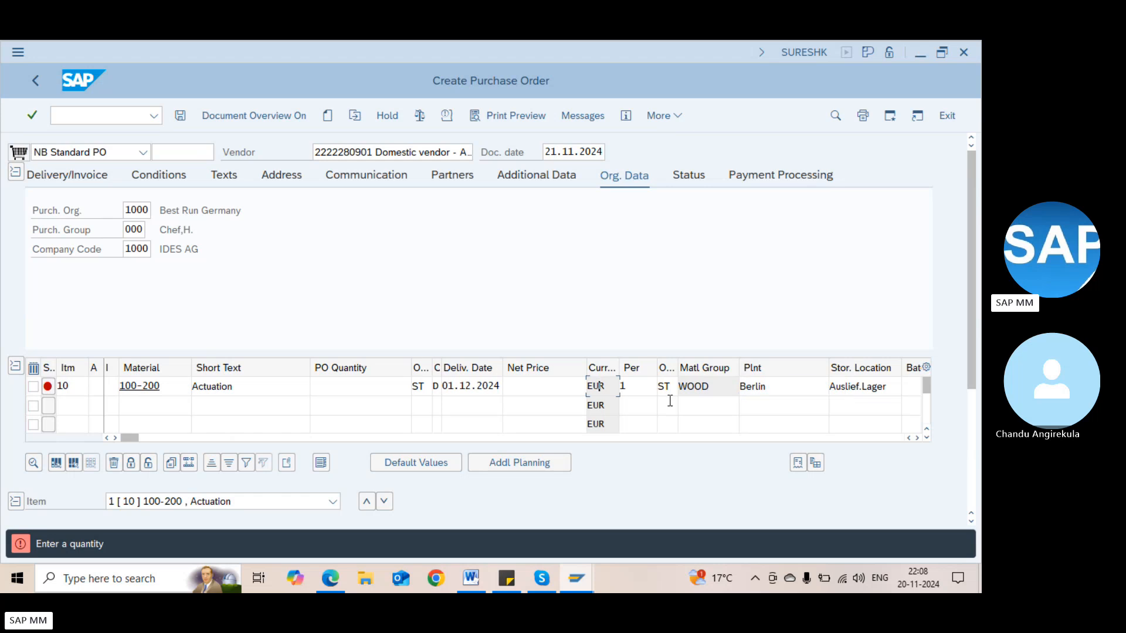
left_click(764, 388)
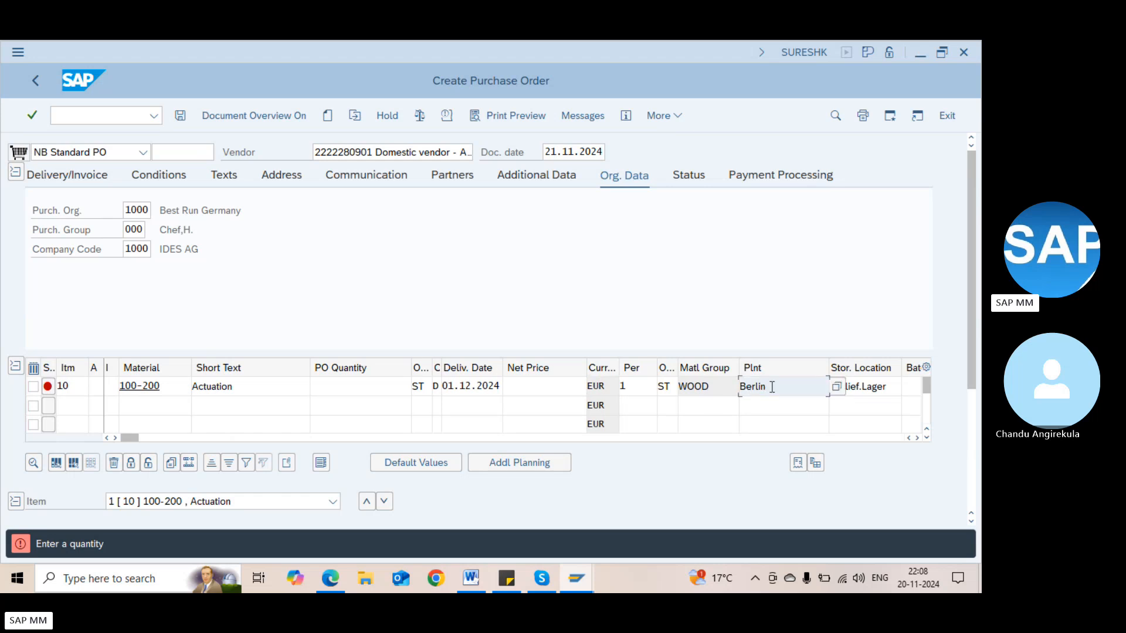
key("BackSpace")
type("1")
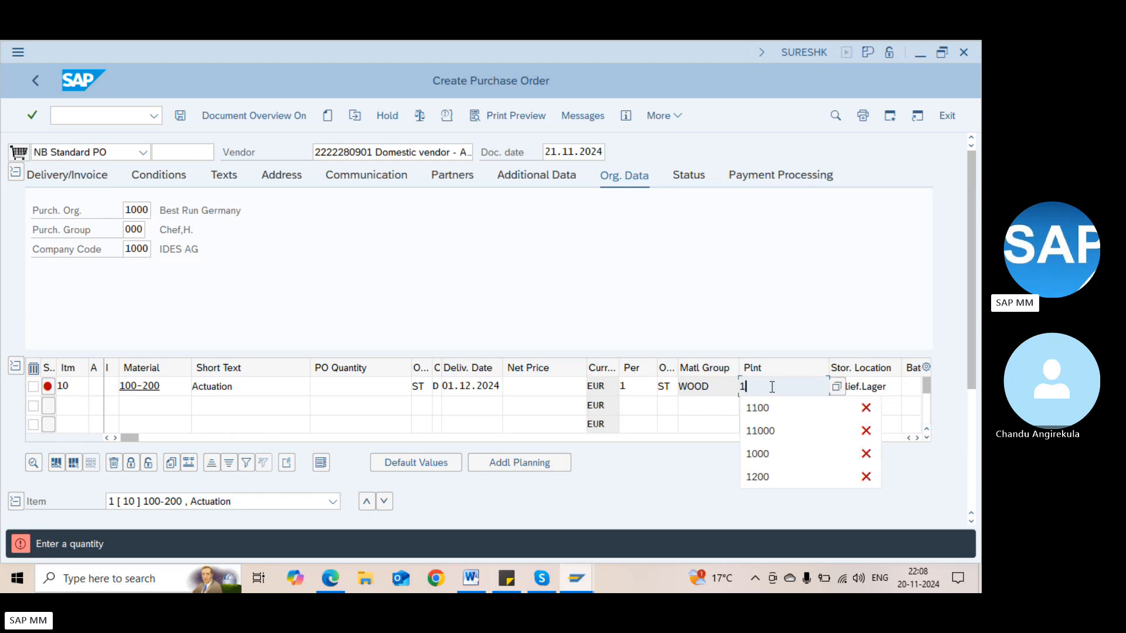
type("000")
key("Return")
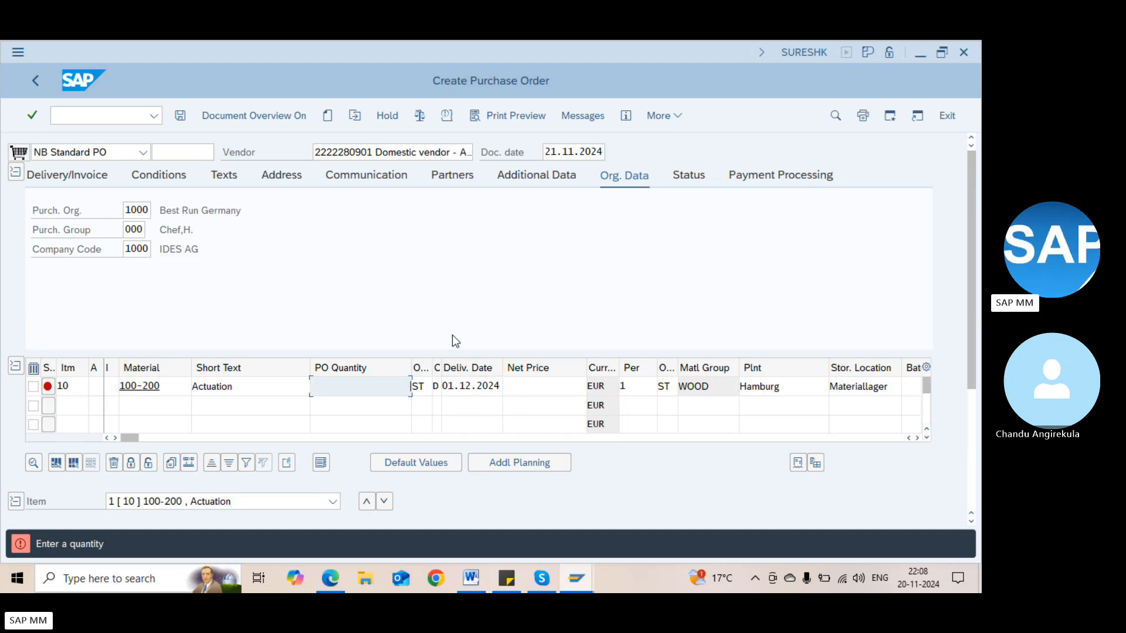
left_click(770, 390)
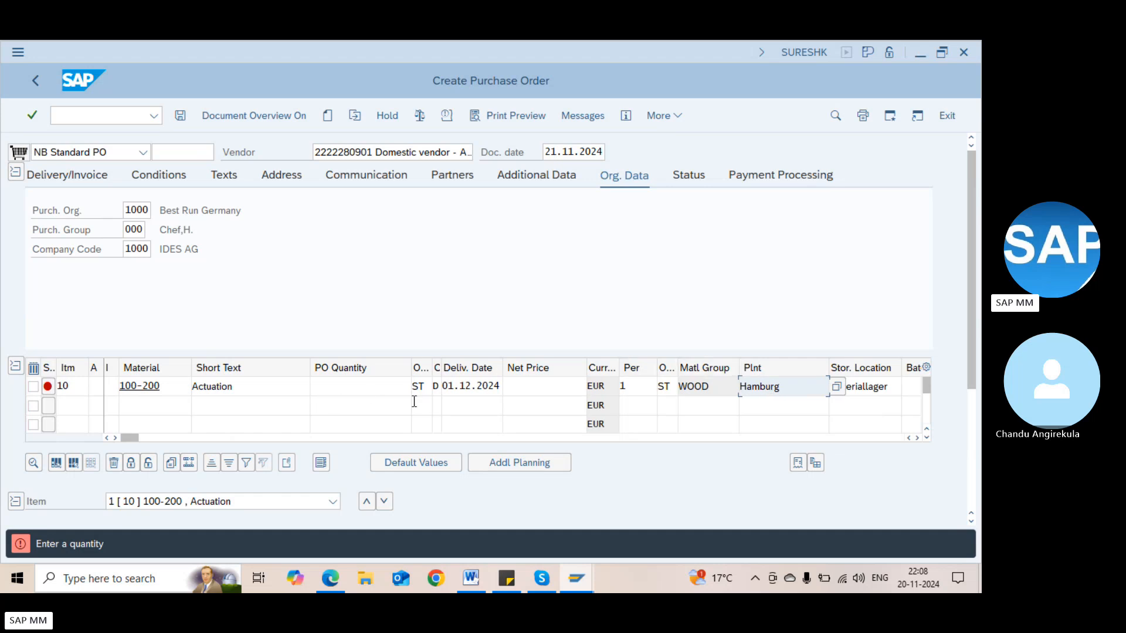
key("Tab")
key("Tab")
key("Tab")
key("Tab")
key("Tab")
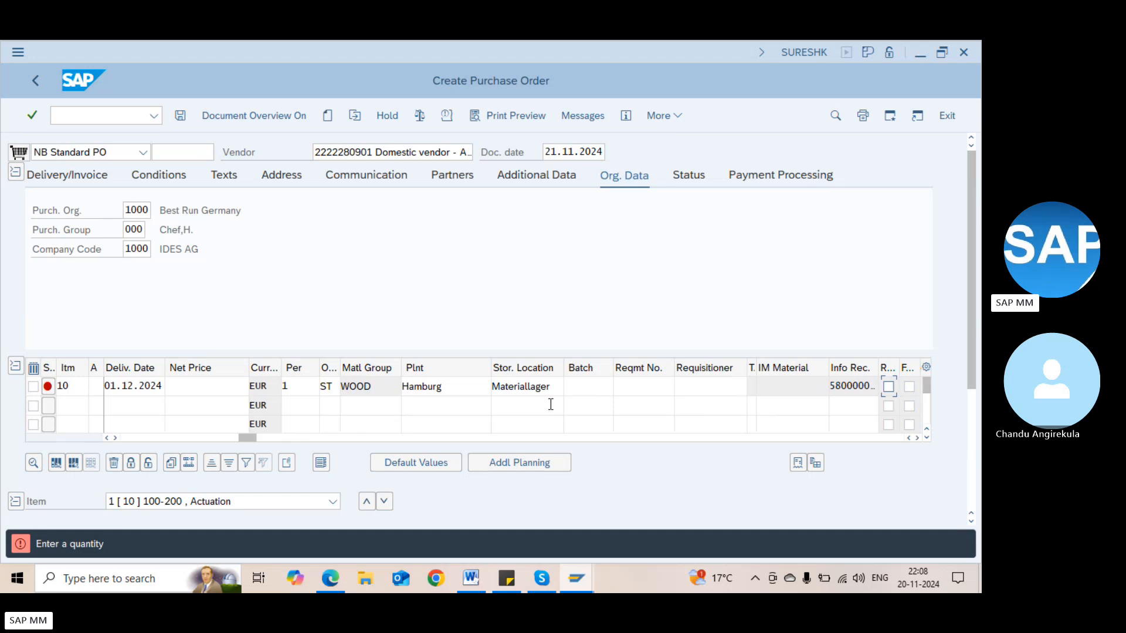
key("shift+Tab")
key("shift+Tab")
key("shift+Tab")
key("shift+Tab")
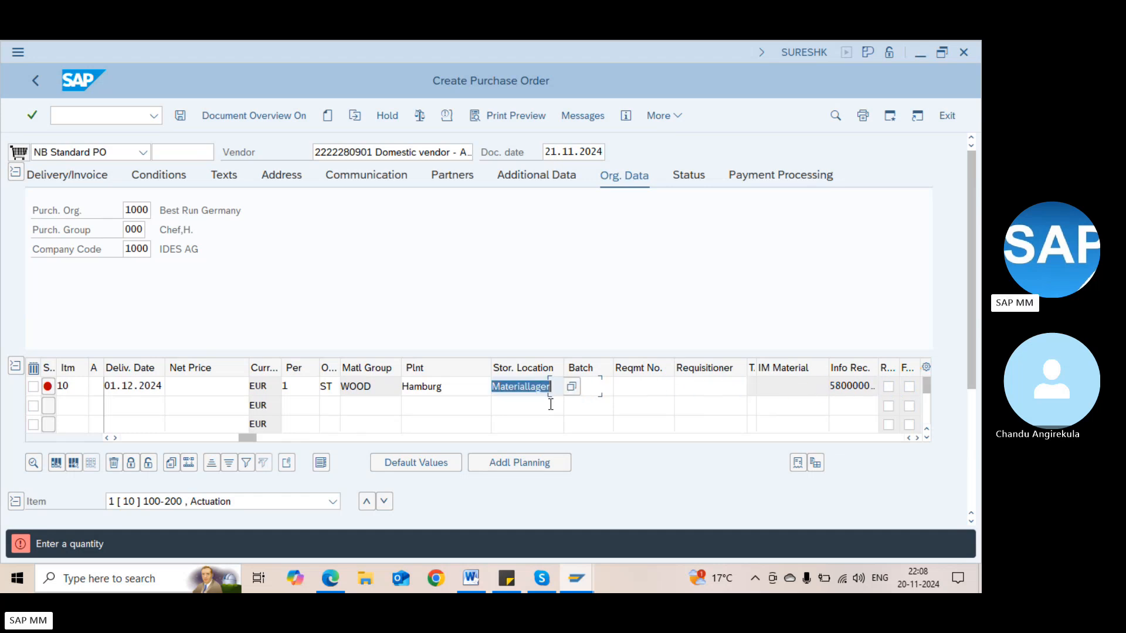
left_click(972, 430)
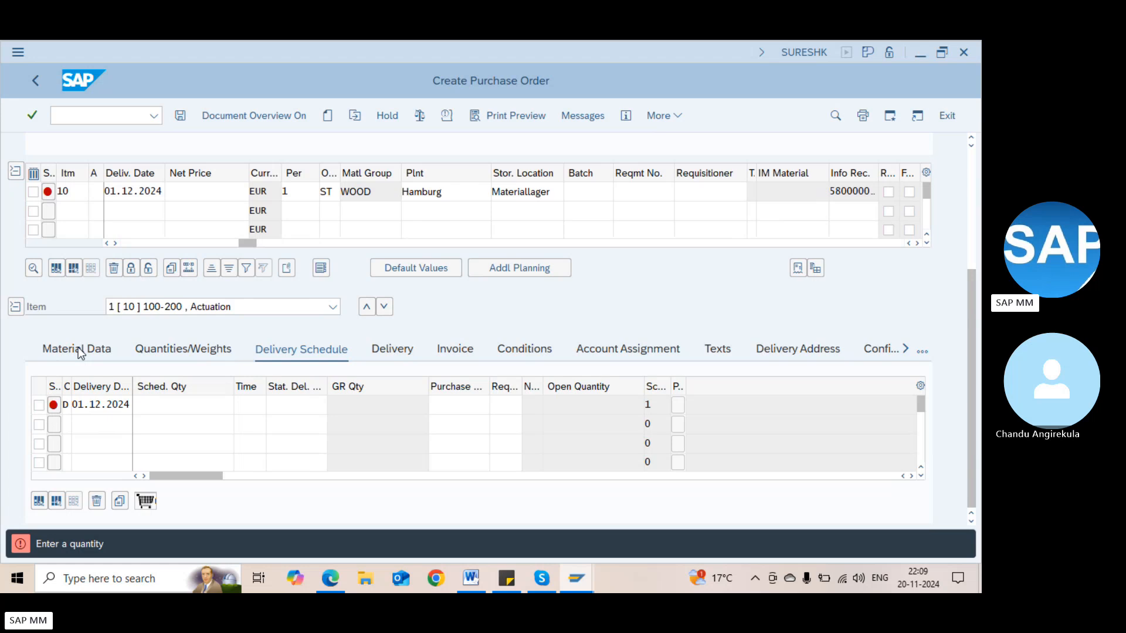
On the item's Material Data tab, change the vendor sub-range from DEF to ABC
left_click(79, 347)
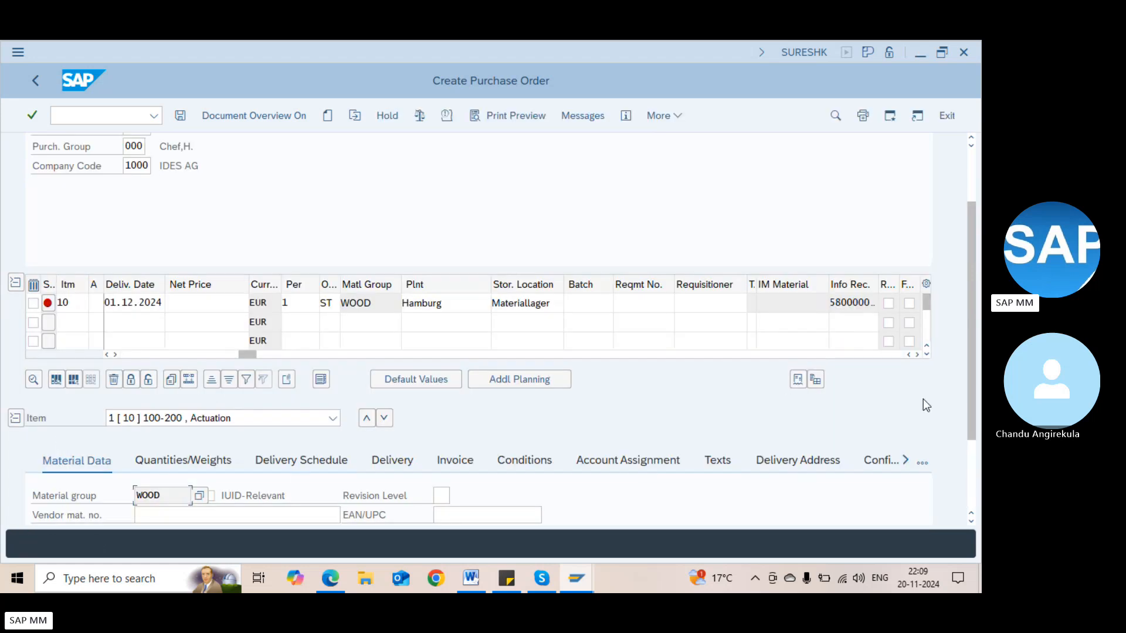
left_click(973, 455)
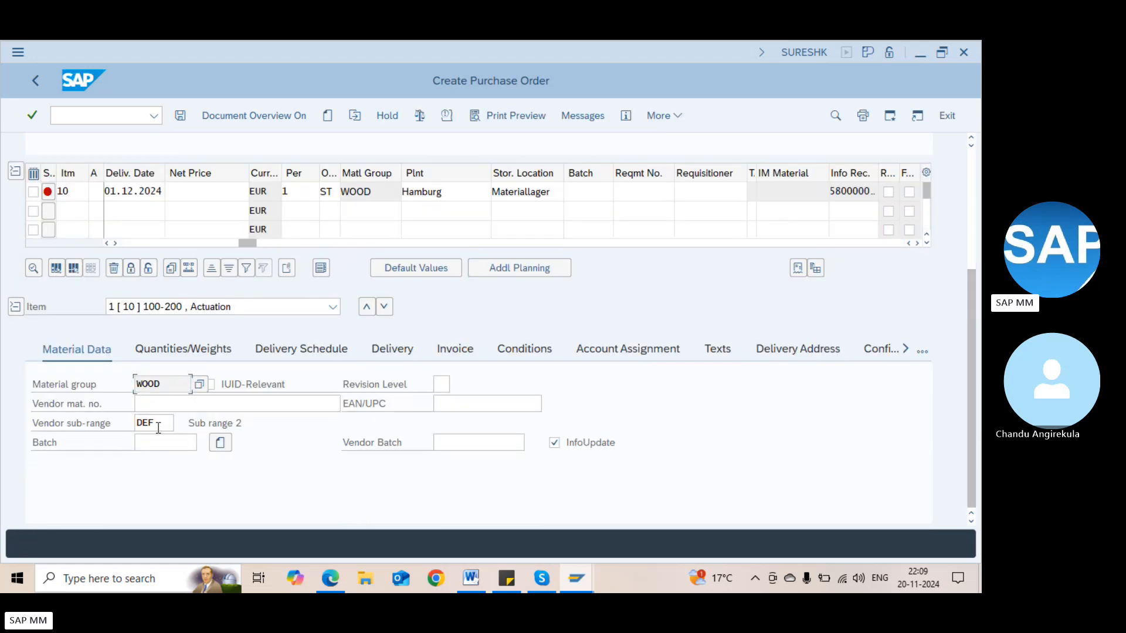
left_click(158, 428)
key("BackSpace")
key("BackSpace")
key("BackSpace")
type("AB")
key("BackSpace")
type("BC")
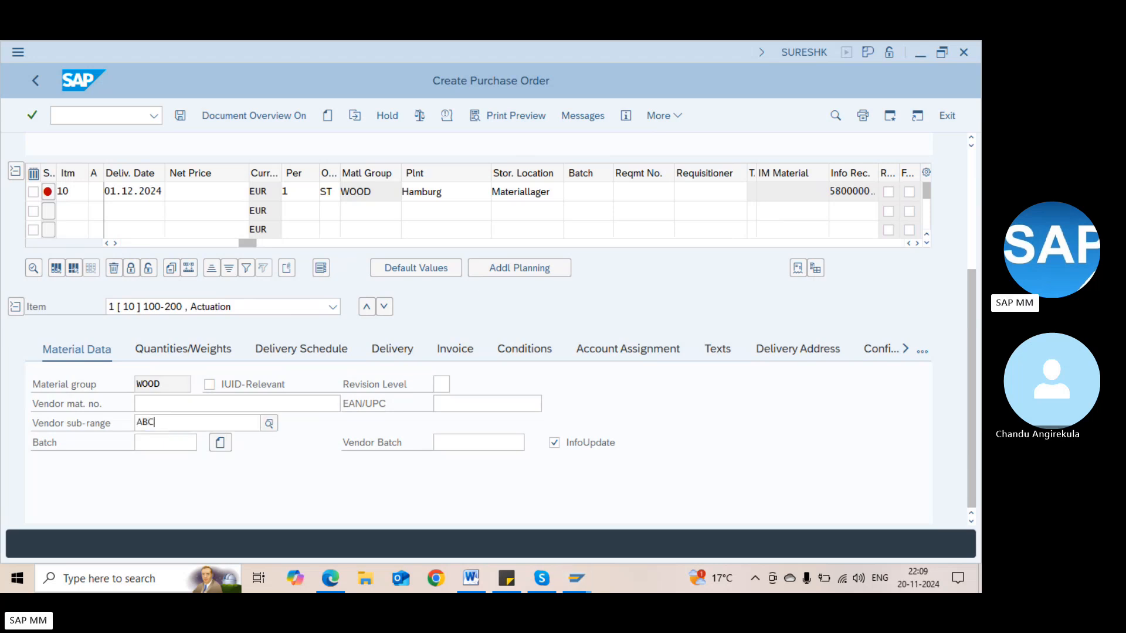
key("Return")
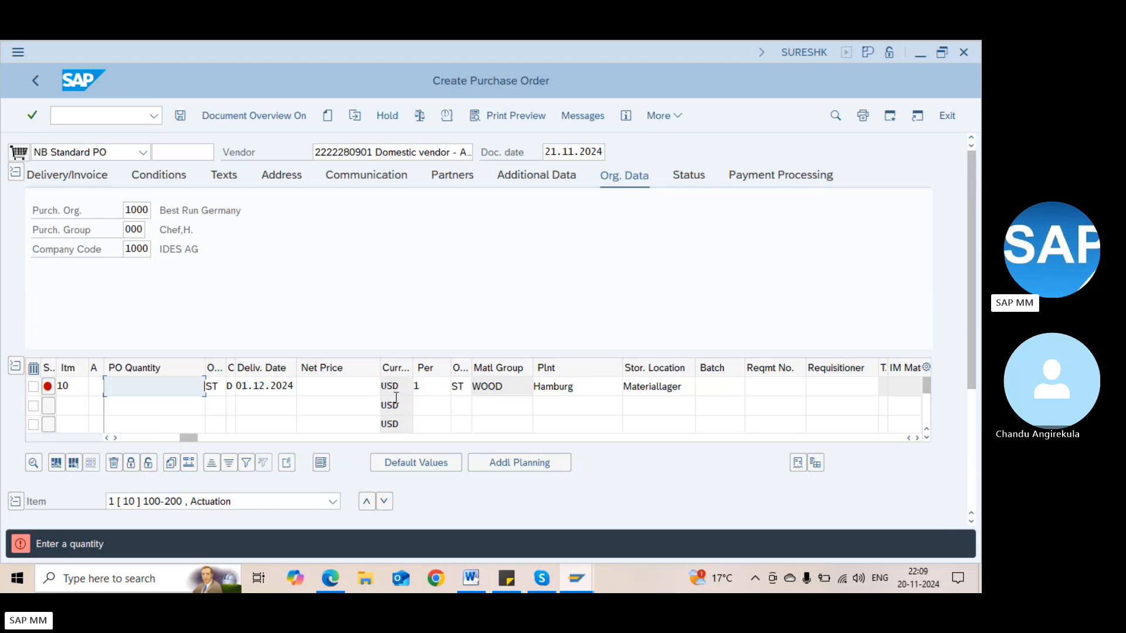
Check that the item currency is now USD, then switch to the Word notes
left_click(398, 387)
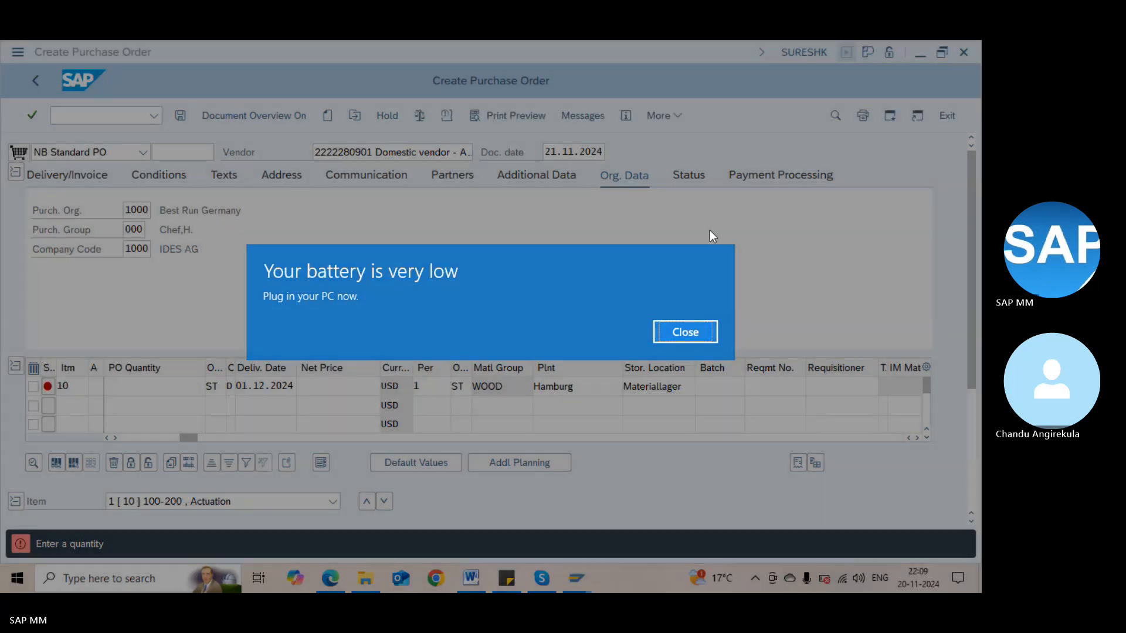
left_click(685, 332)
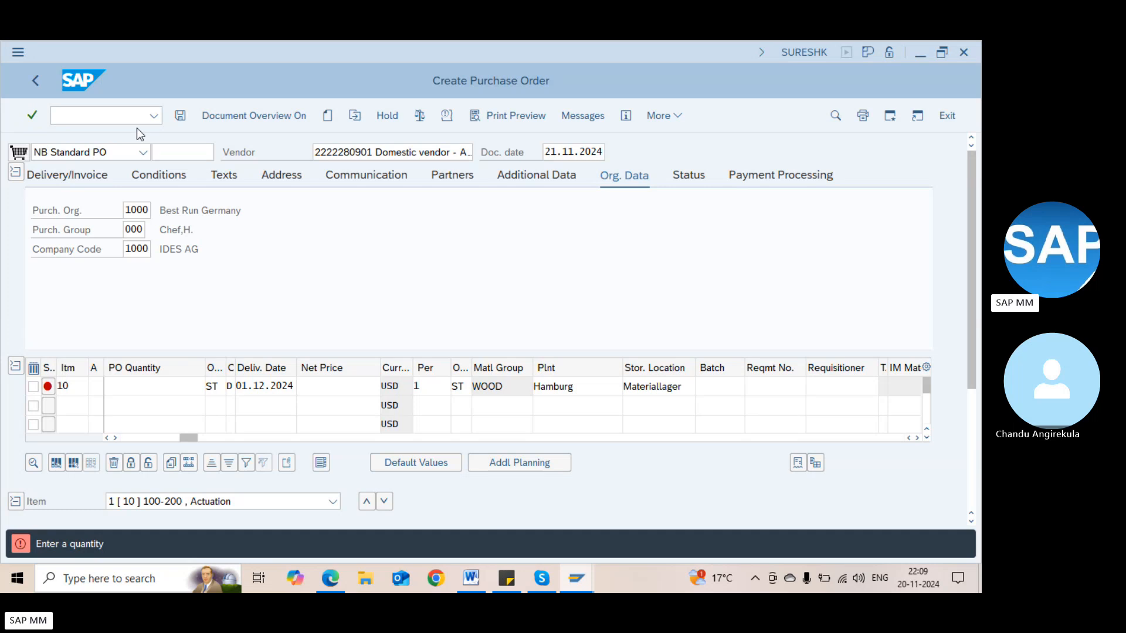
key("alt+Tab")
key("alt+Tab")
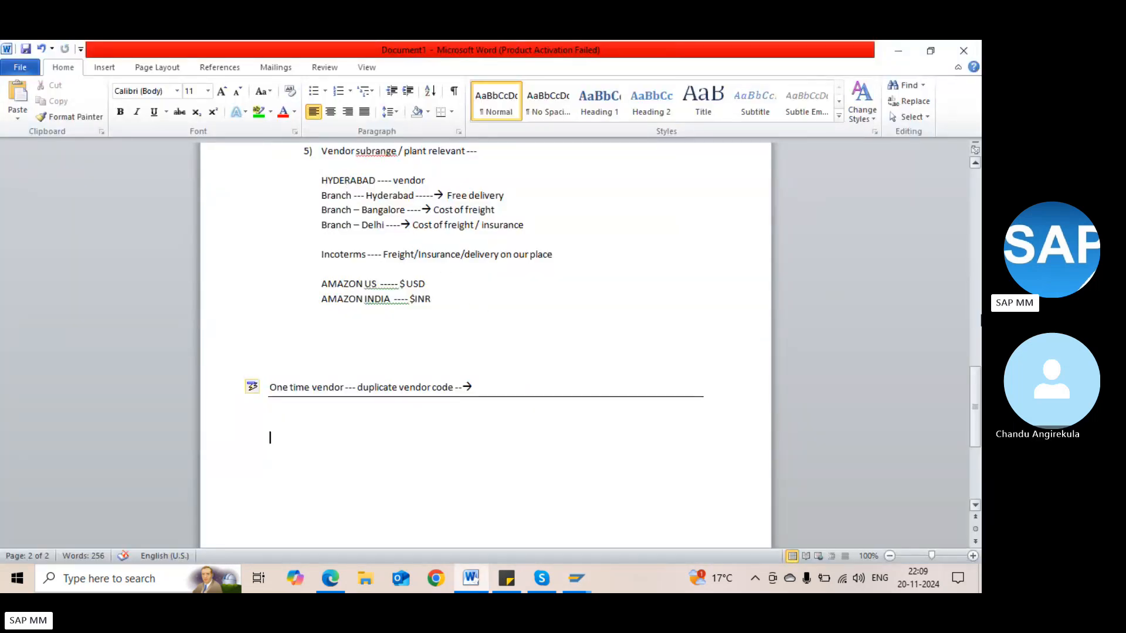
Scroll through the Word vendor notes to the one time vendor item, then return to SAP
left_click(976, 319)
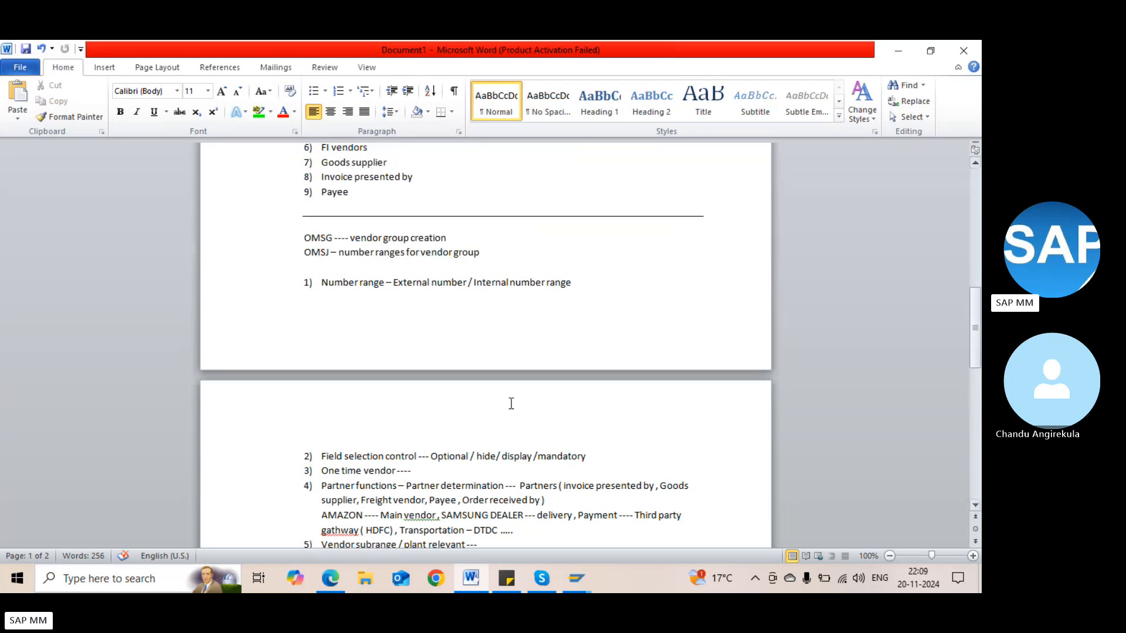
left_click(398, 468)
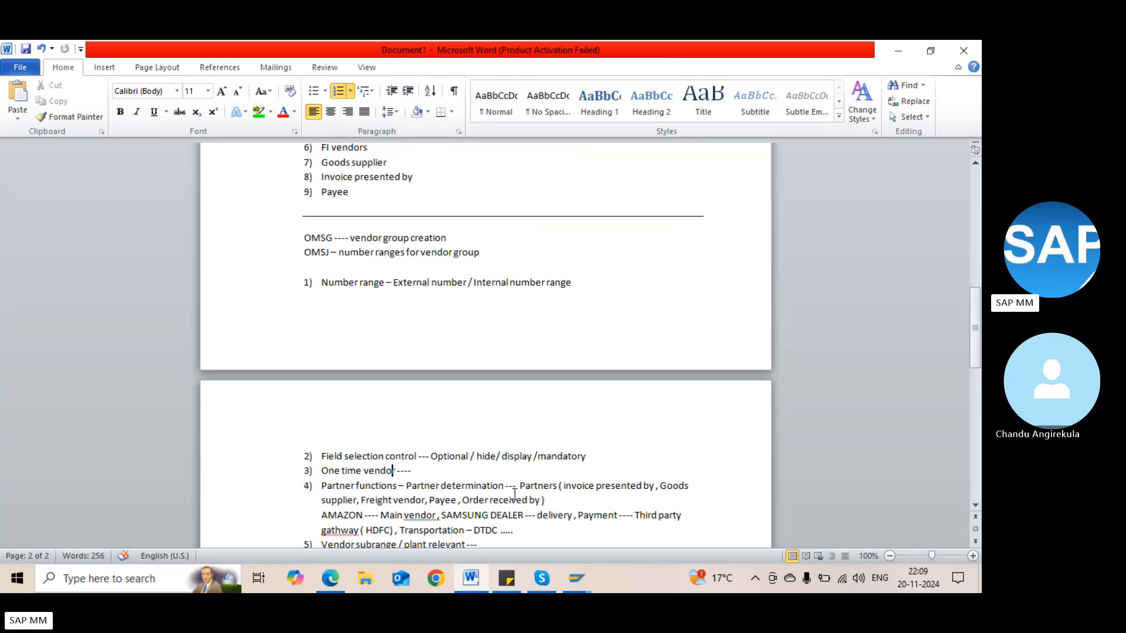
left_click(975, 393)
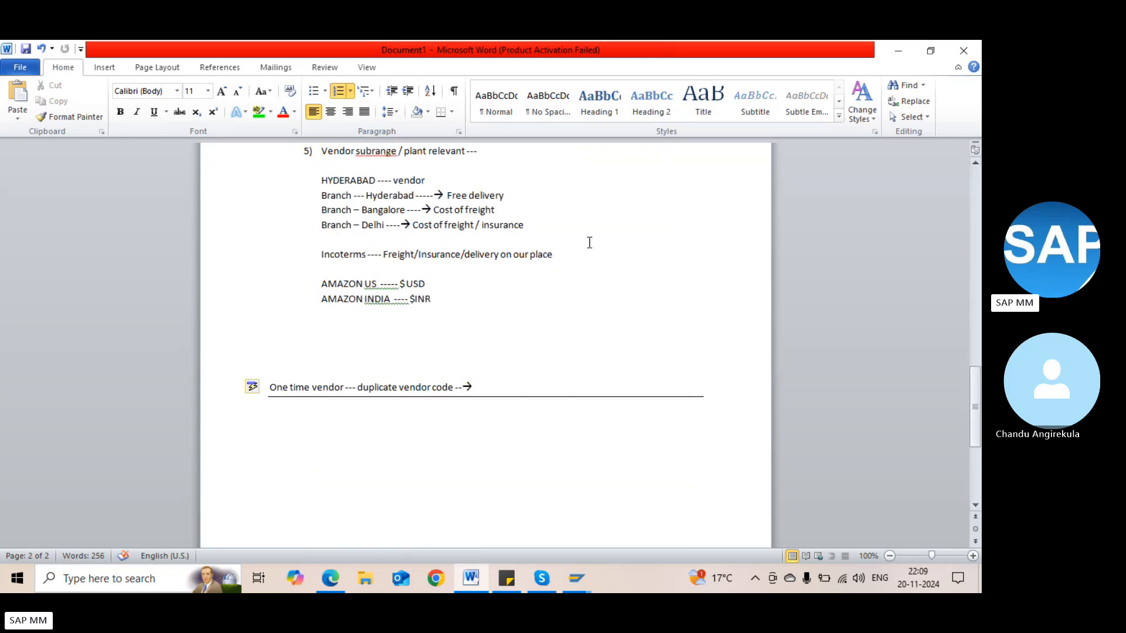
key("alt+Tab")
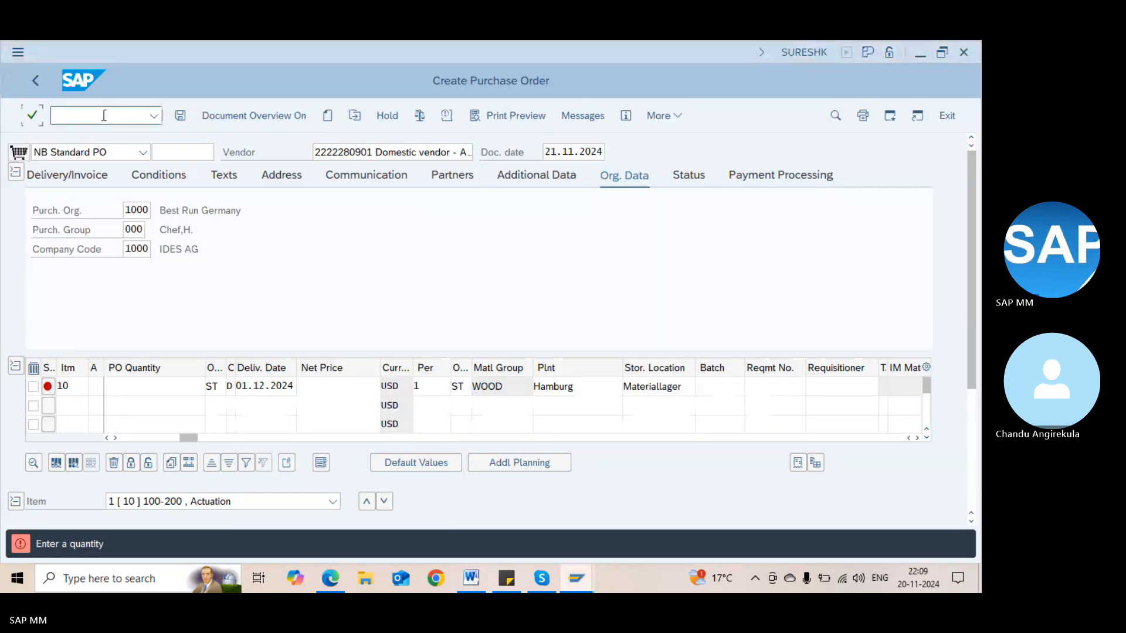
Enter /nOSG to leave the order and run OSG, which SAP rejects as nonexistent
type("/no")
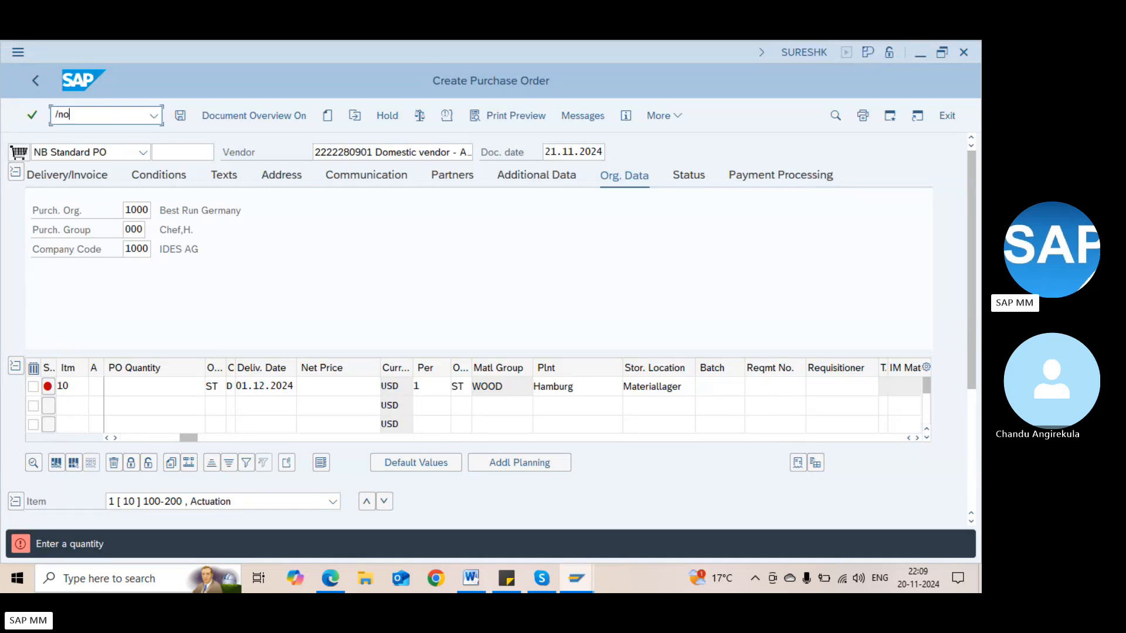
type("sg")
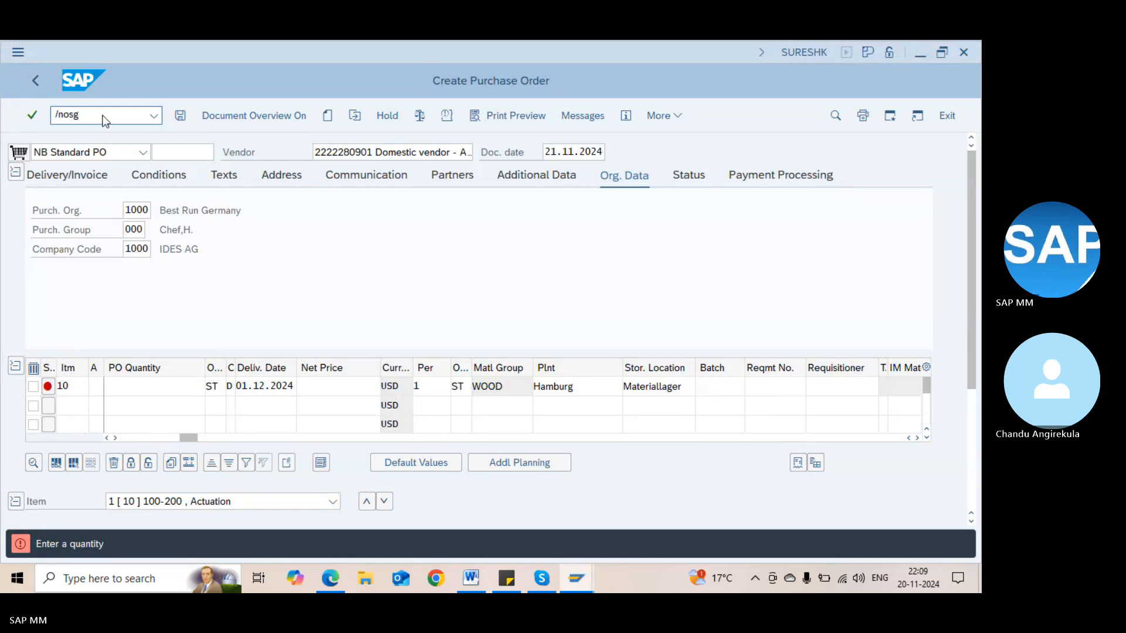
key("Return")
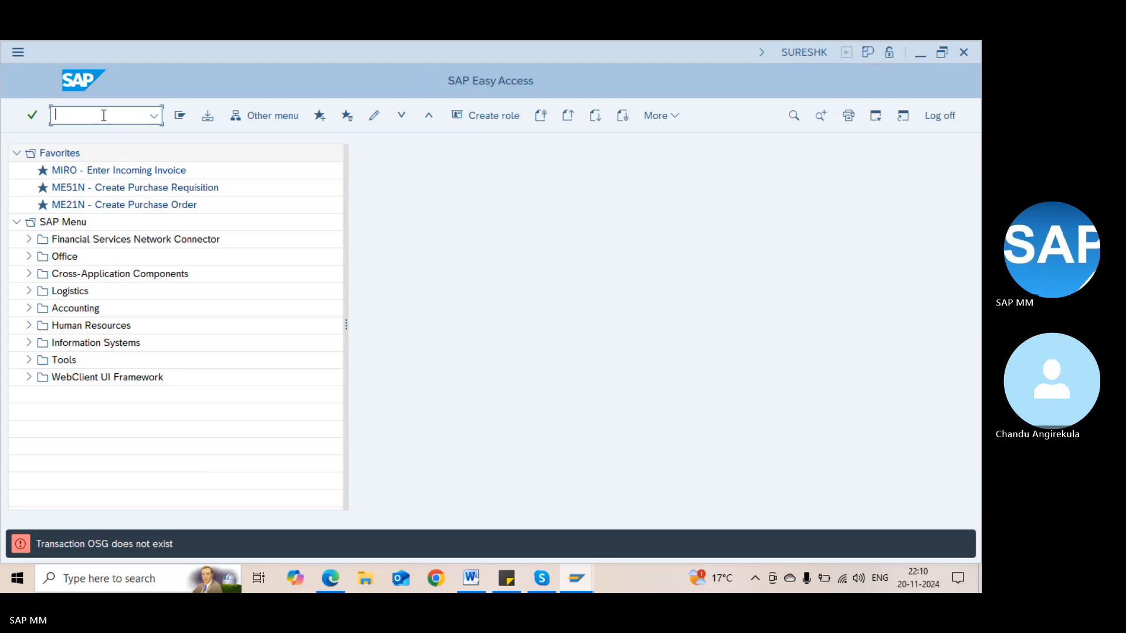
In the Word notes, add the line 'Table - LFA1, LFB1, LFM1, LFM2' below AMAZON INDIA
key("alt+Tab")
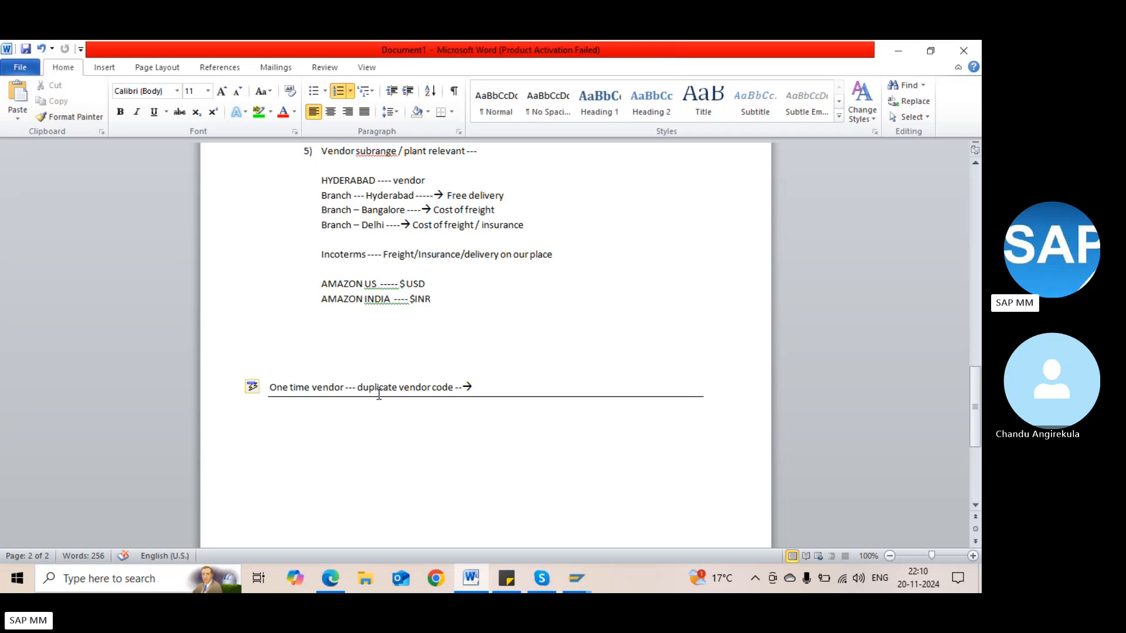
left_click(973, 332)
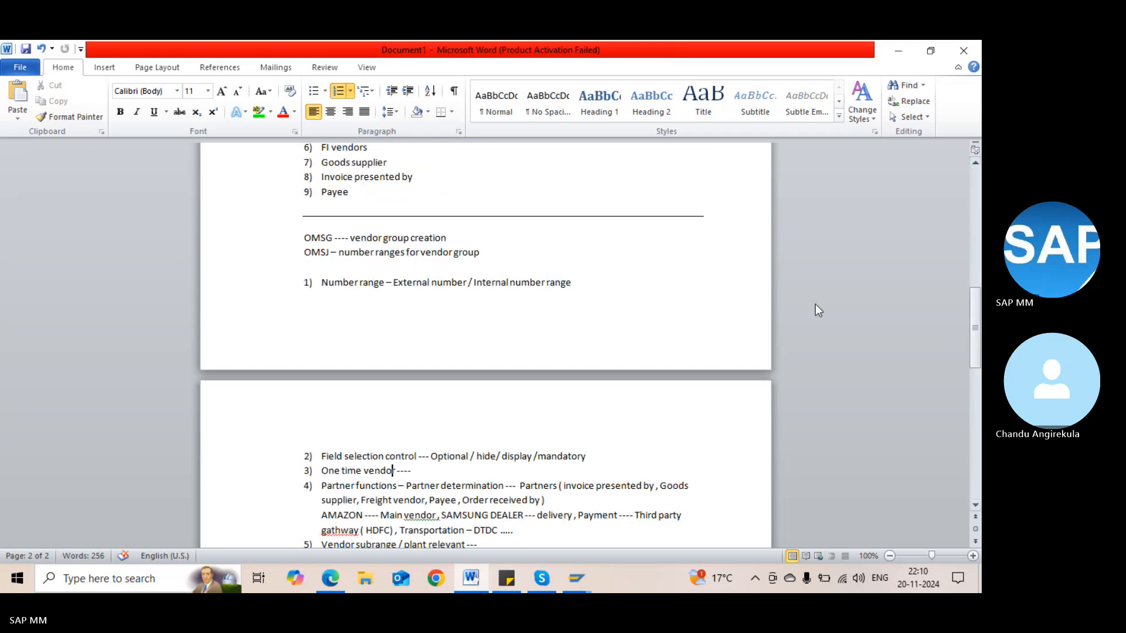
left_click(974, 388)
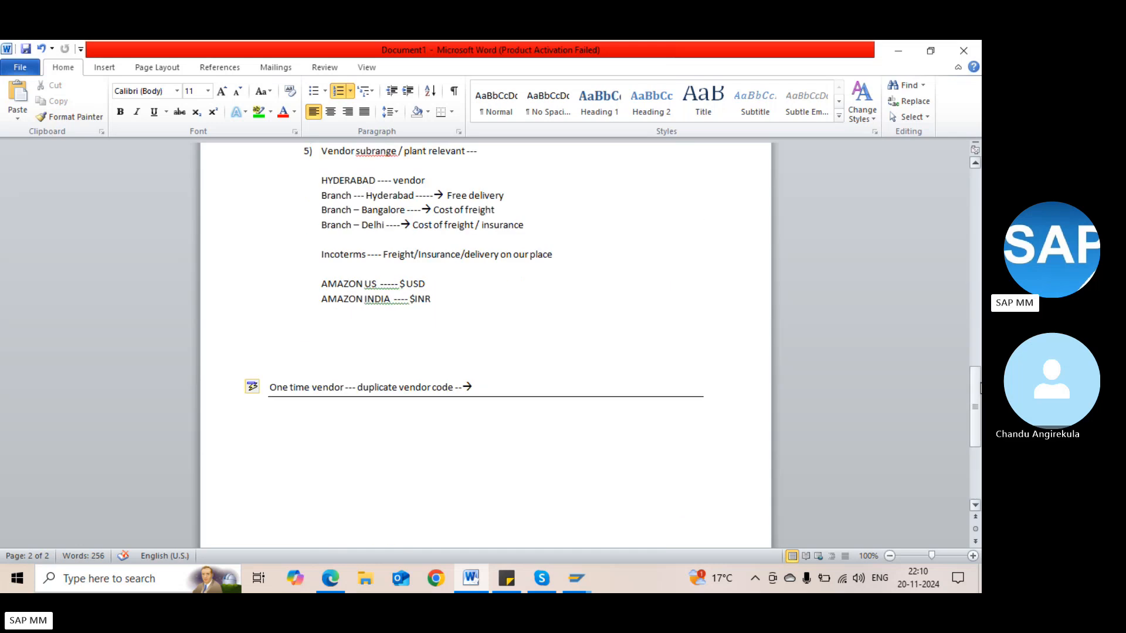
left_click(373, 353)
type("T")
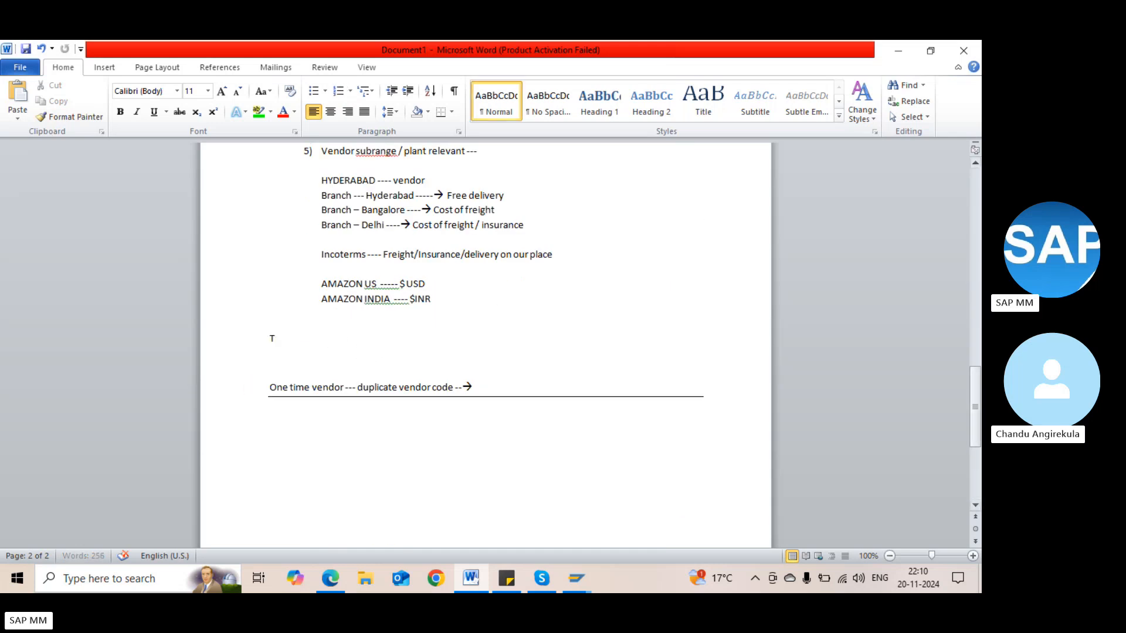
type("able  - ")
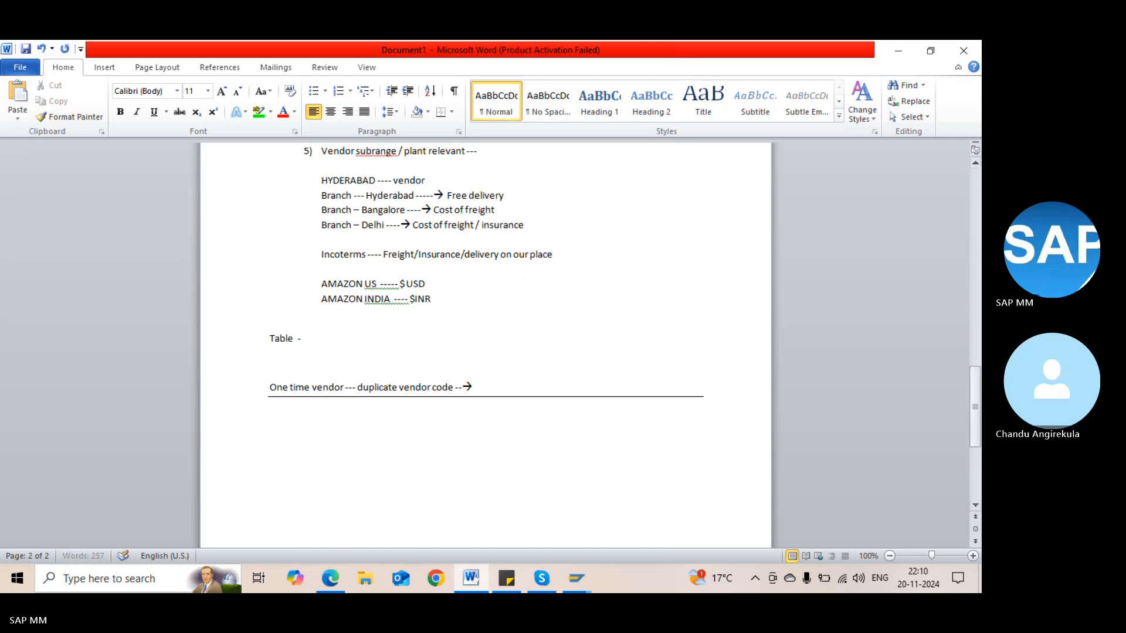
type("LFA1, L")
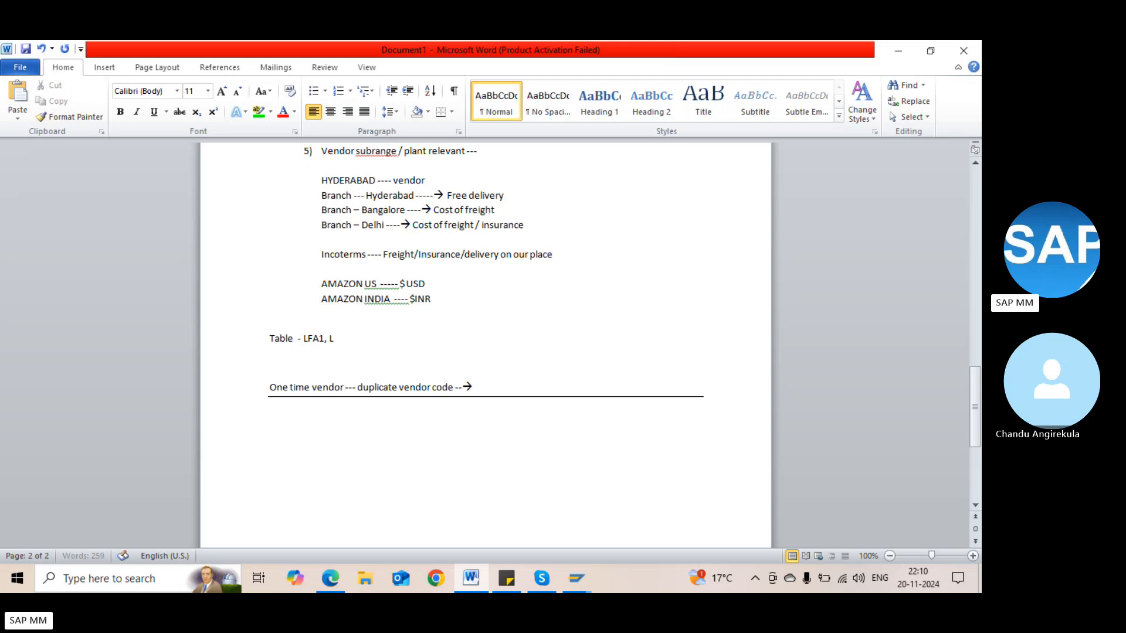
type("FB1,")
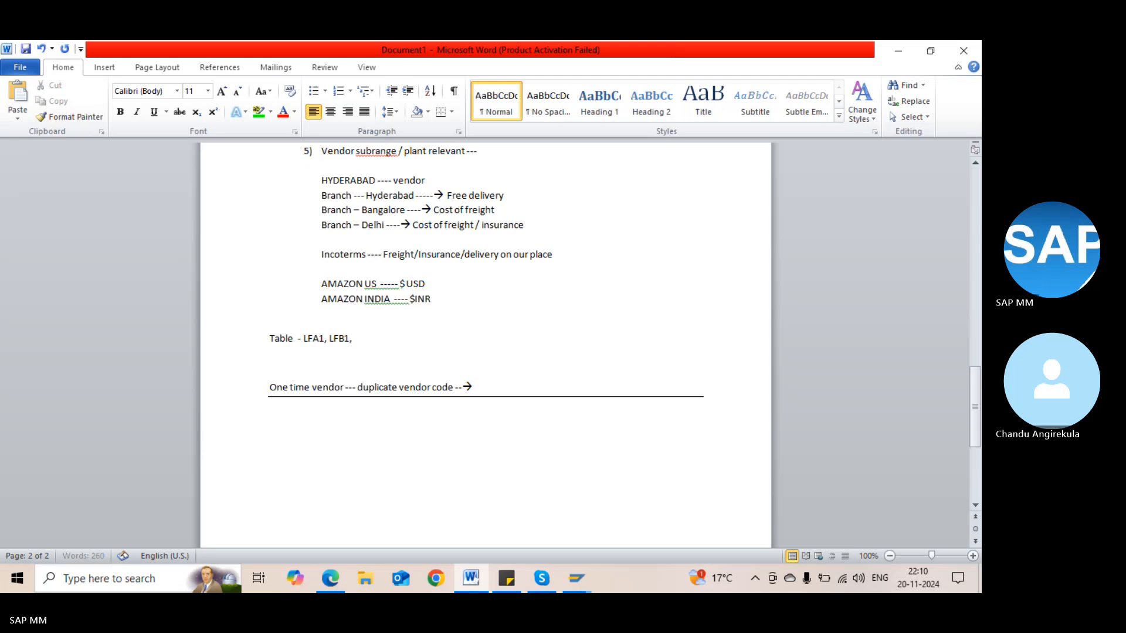
type(" LFM1")
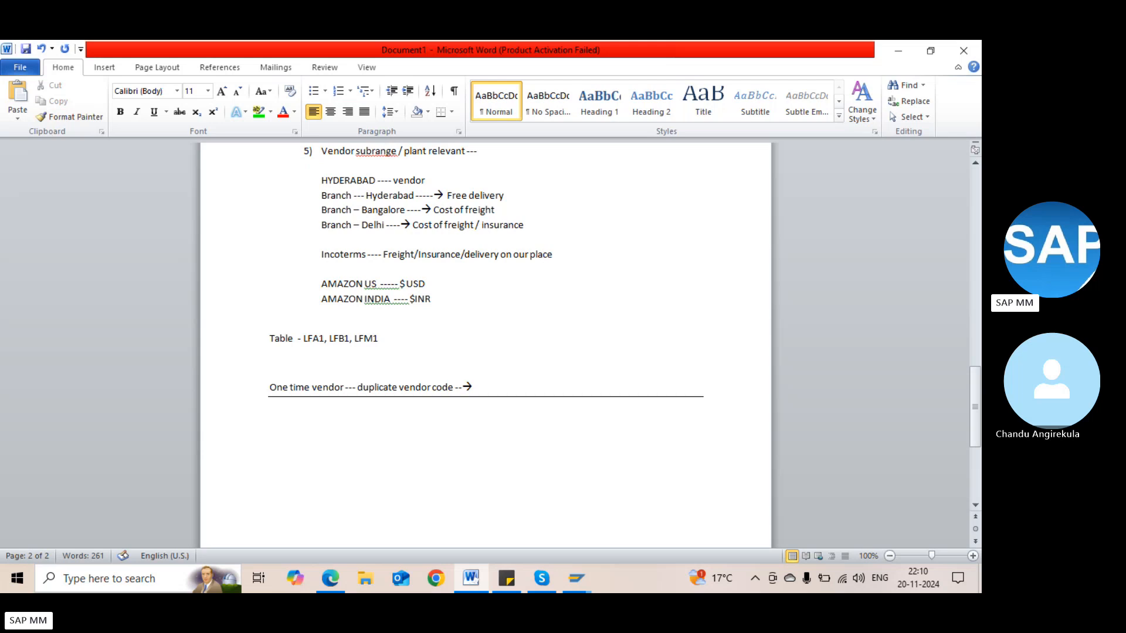
type(" , LFM2")
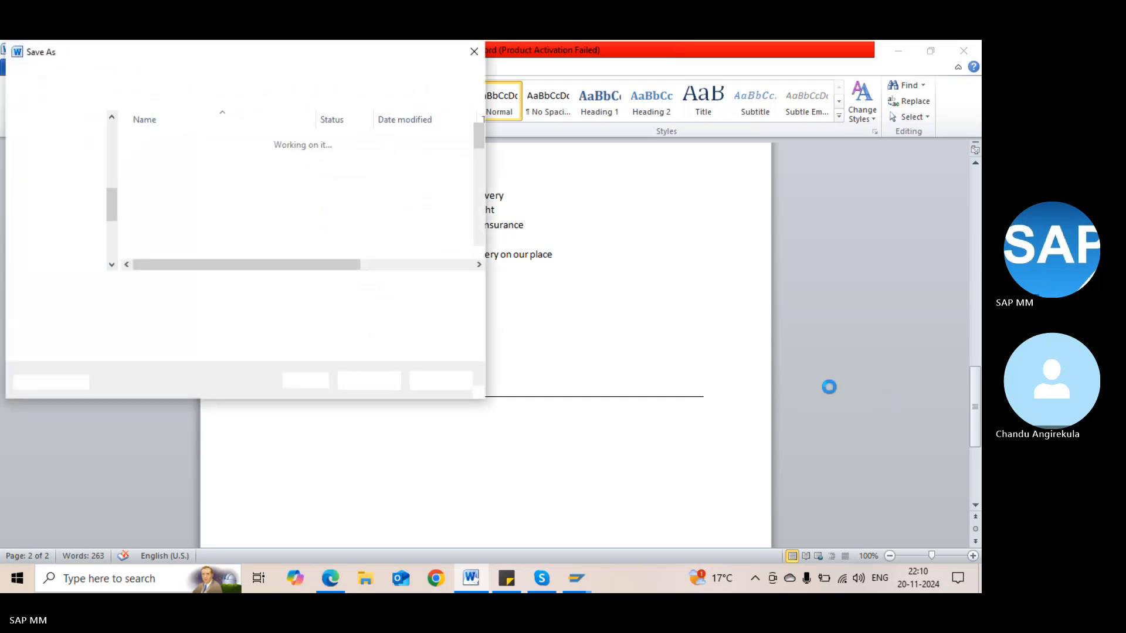
Save the notes on the Desktop as 'Vendor master record'
scroll(116, 140, "up", 4)
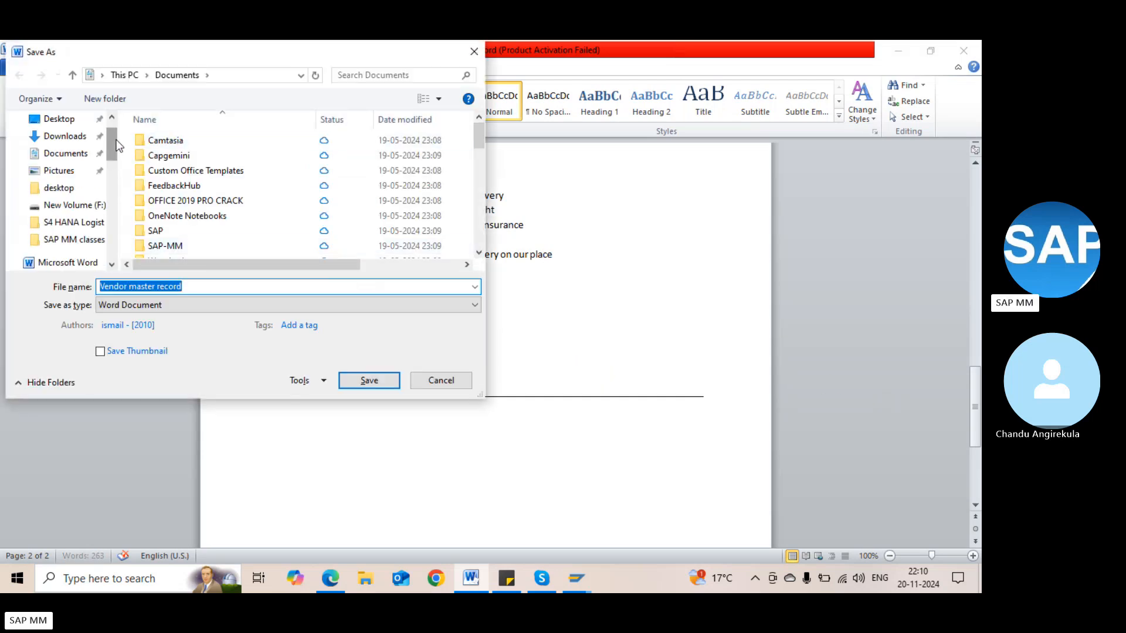
left_click(59, 123)
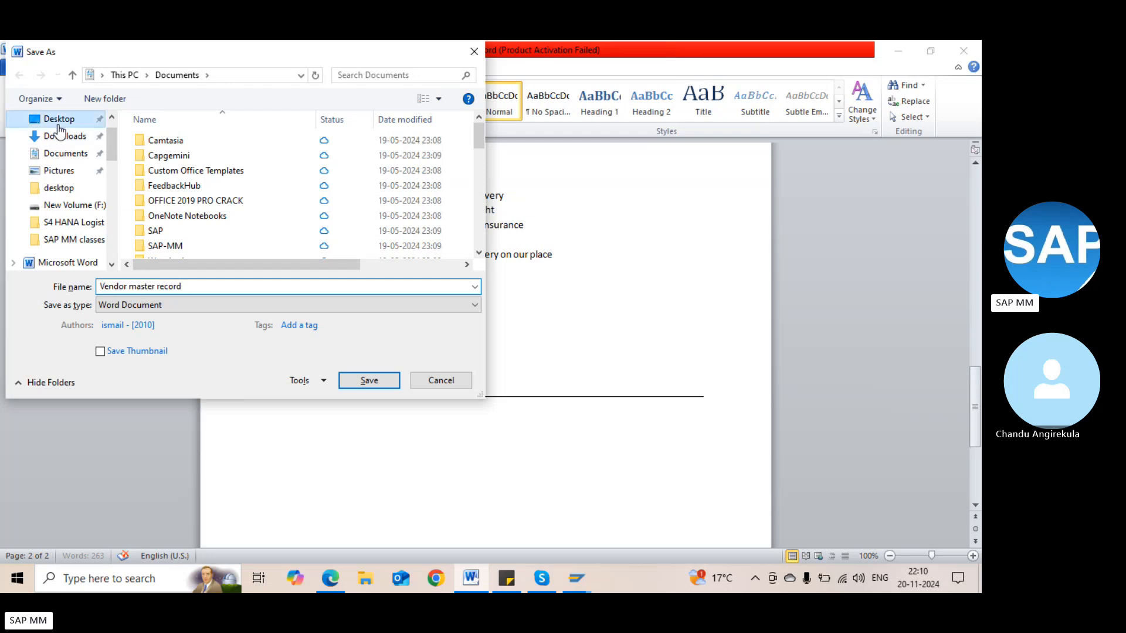
left_click(357, 384)
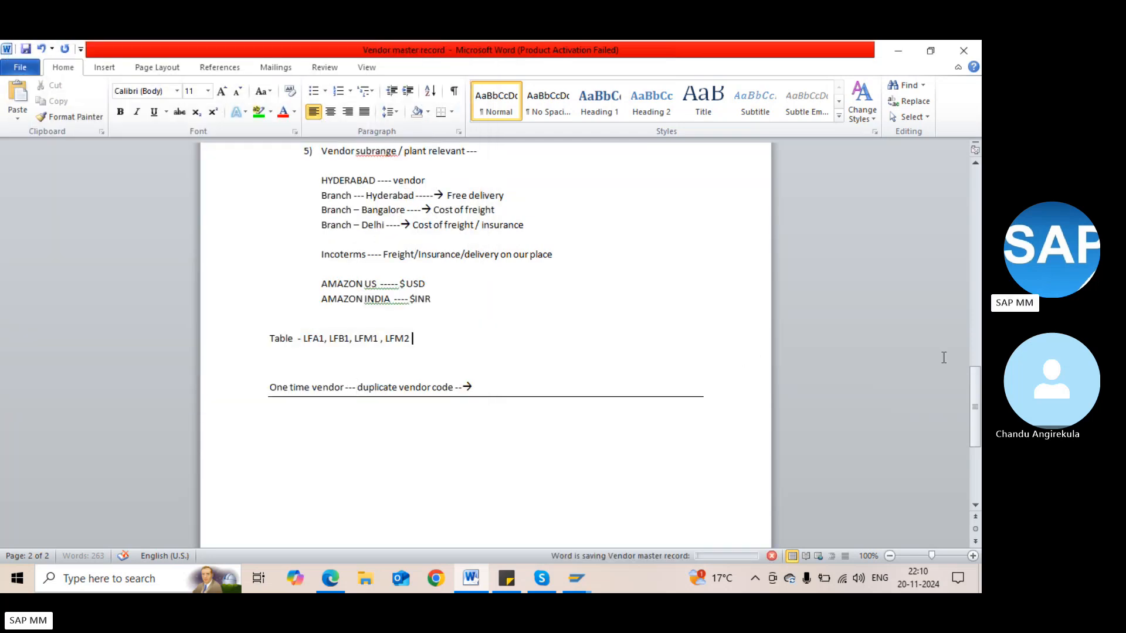
left_click(975, 334)
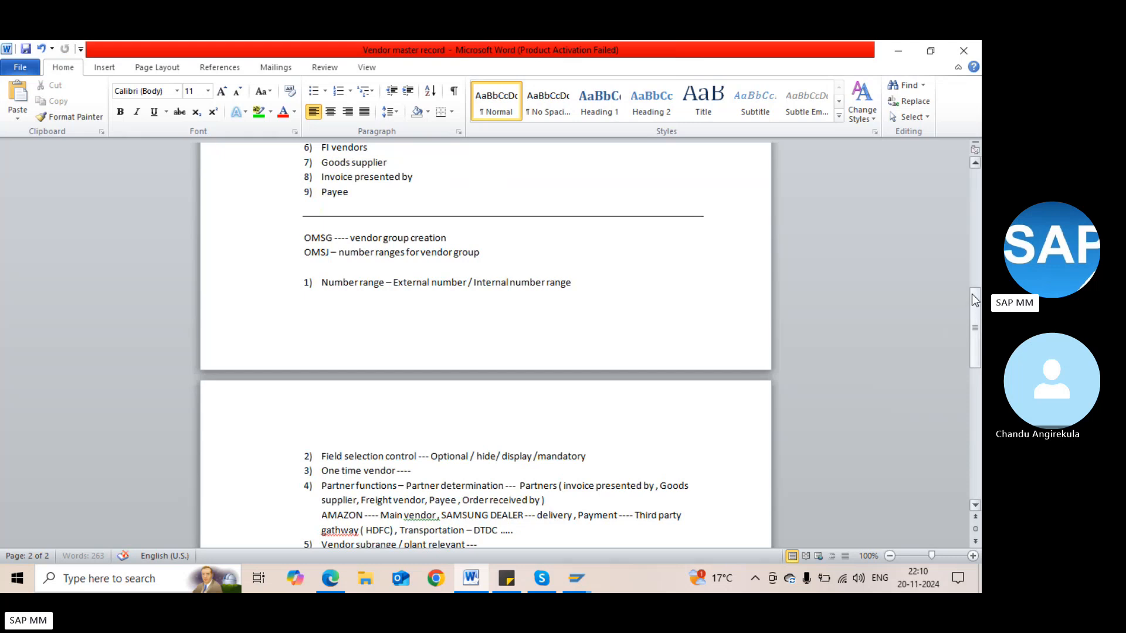
Insert the line 'BP --- Business partner ----> Business role' above Account group
left_click(972, 274)
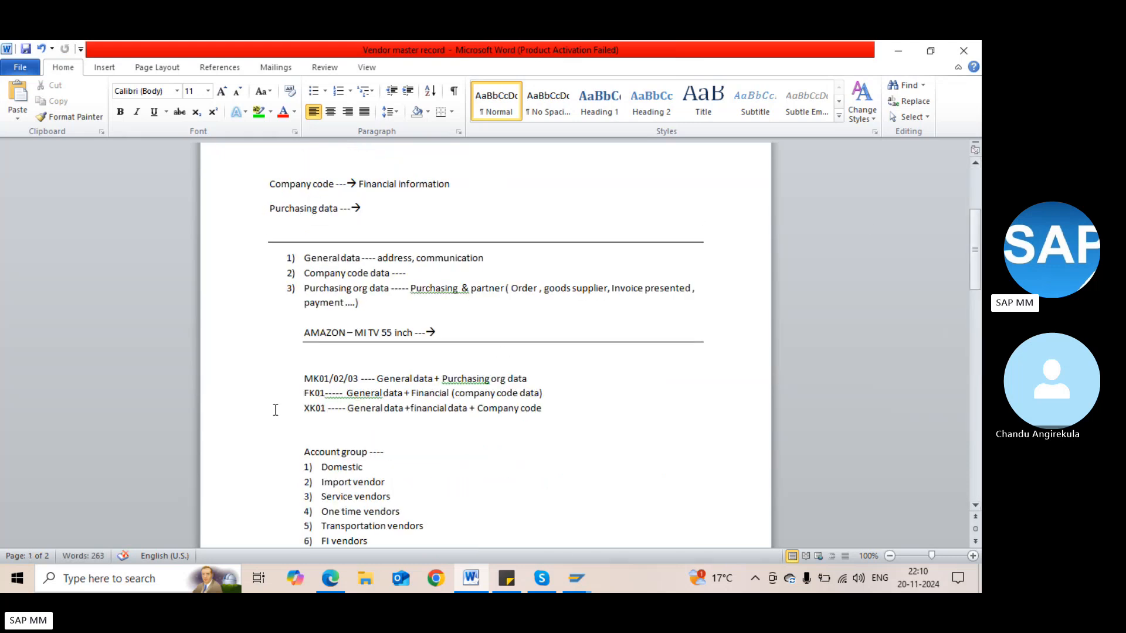
left_click(335, 434)
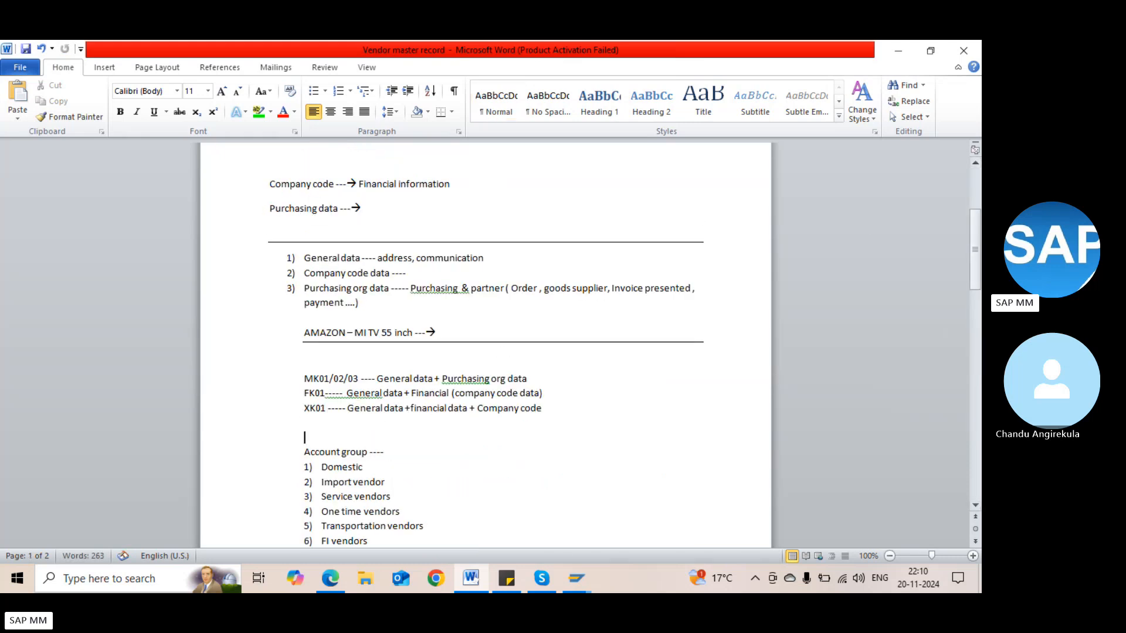
key("Return")
key("Return")
type("B")
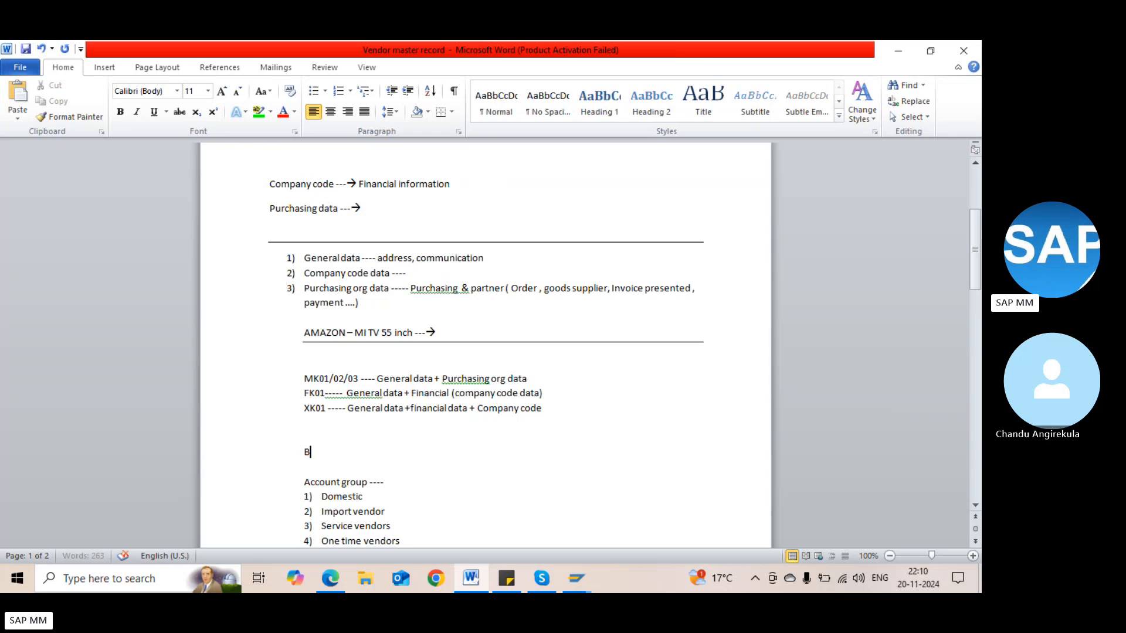
type("P --- Business partner")
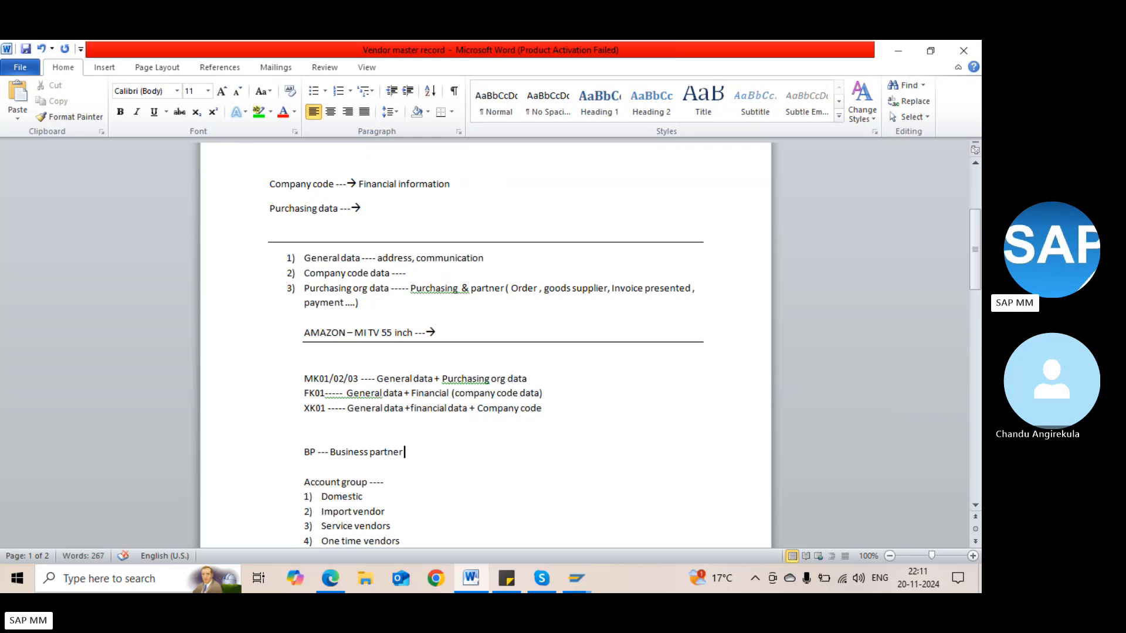
type(" ----> Ve")
key("BackSpace")
key("BackSpace")
type("Busi")
type("ness rle")
key("BackSpace")
key("BackSpace")
type("ole")
Append '------' to the FK01 line and open a blank line below the BP note
left_click(544, 393)
type("------")
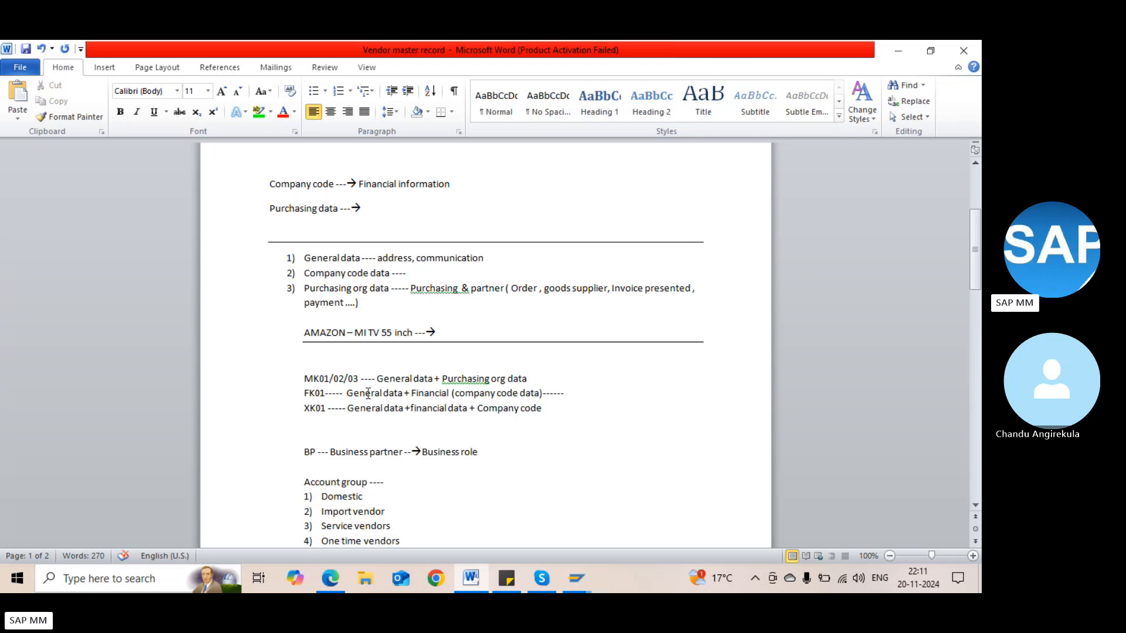
left_click(317, 393)
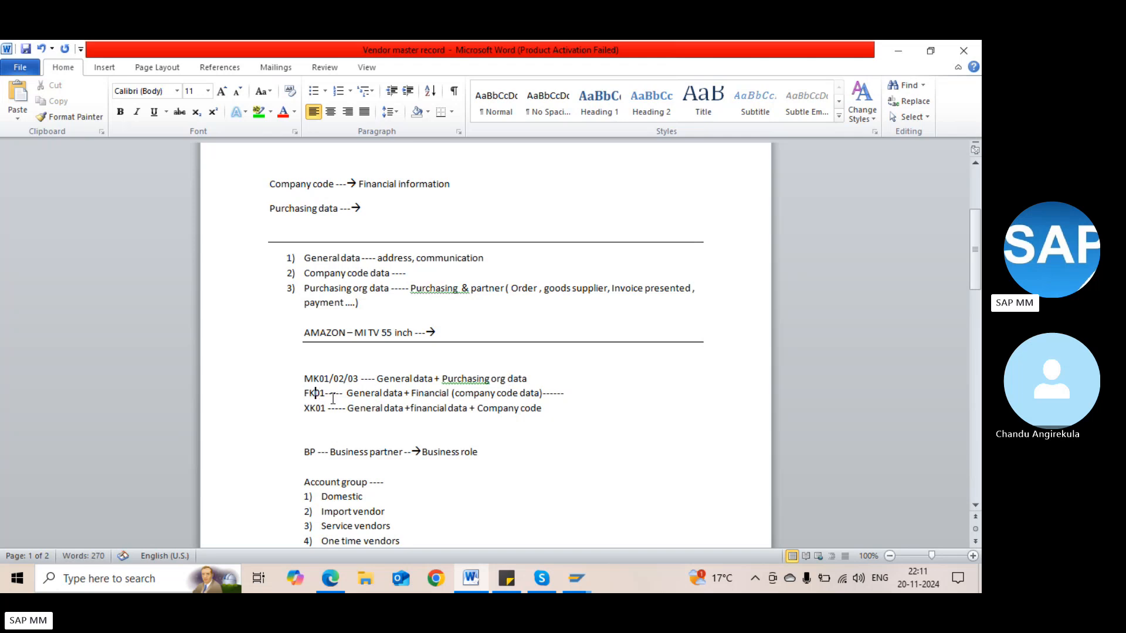
left_click(304, 451)
left_click(489, 465)
key("Return")
key("Return")
key("Return")
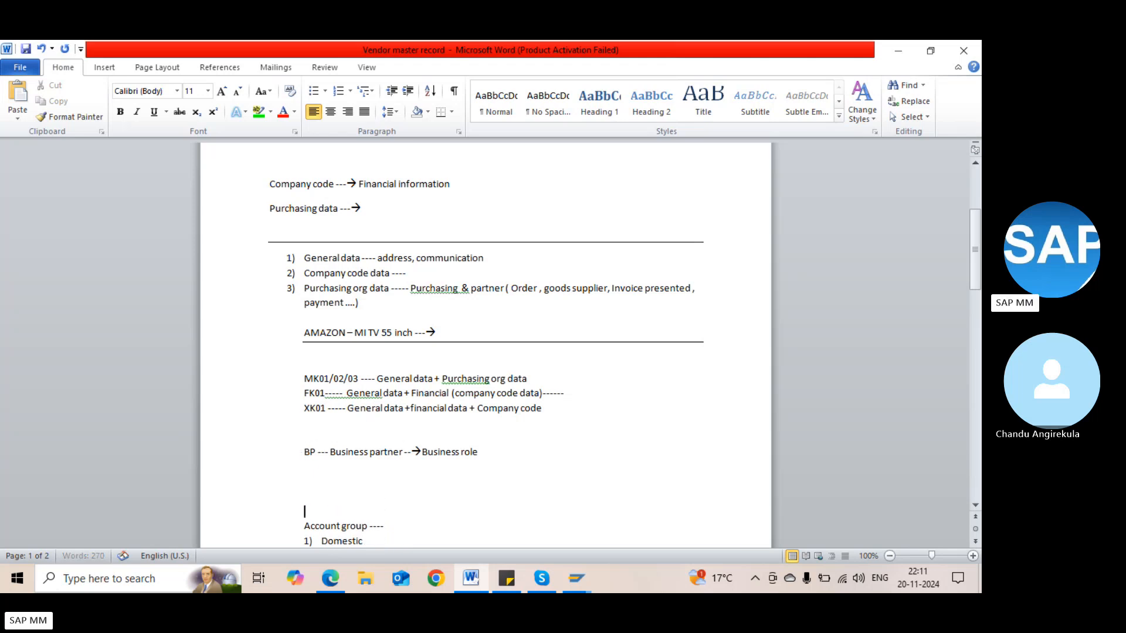
key("Up")
key("Up")
key("Up")
Type 'Grouping ----' on the line directly beneath the BP business partner note
type("Group")
type("ing")
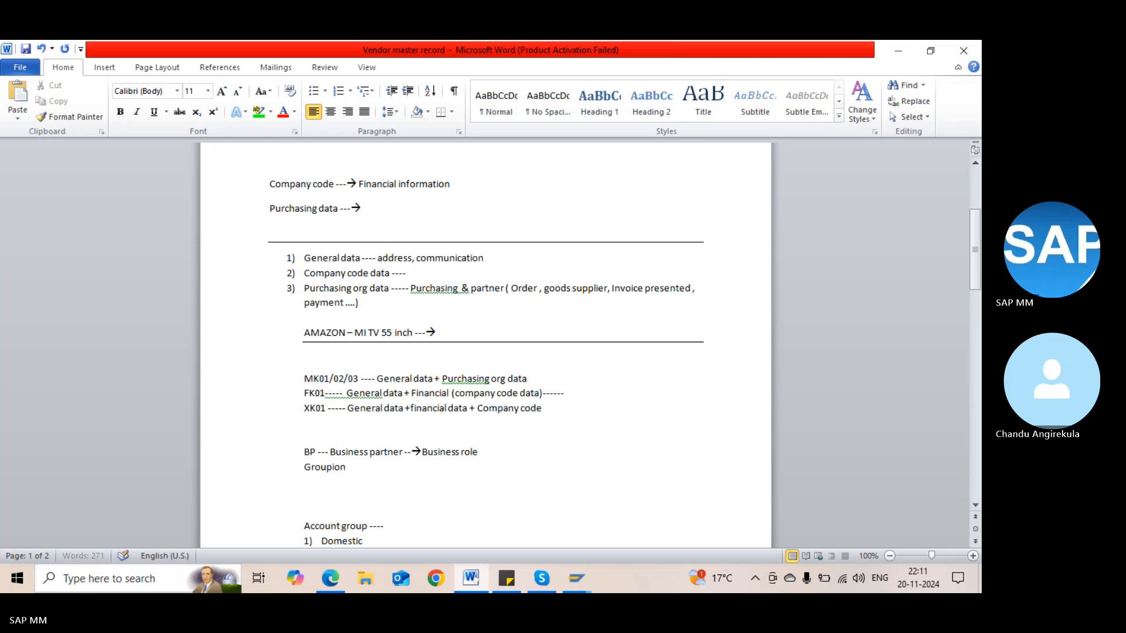
type(" ----")
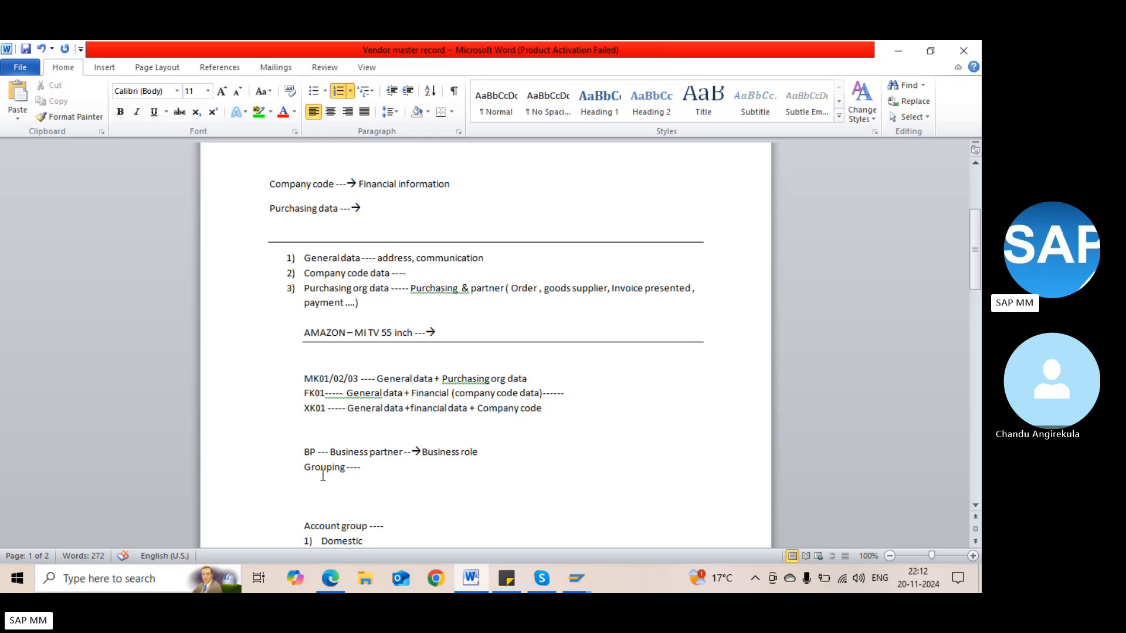
left_click(323, 474)
left_click(429, 393)
left_click(353, 452)
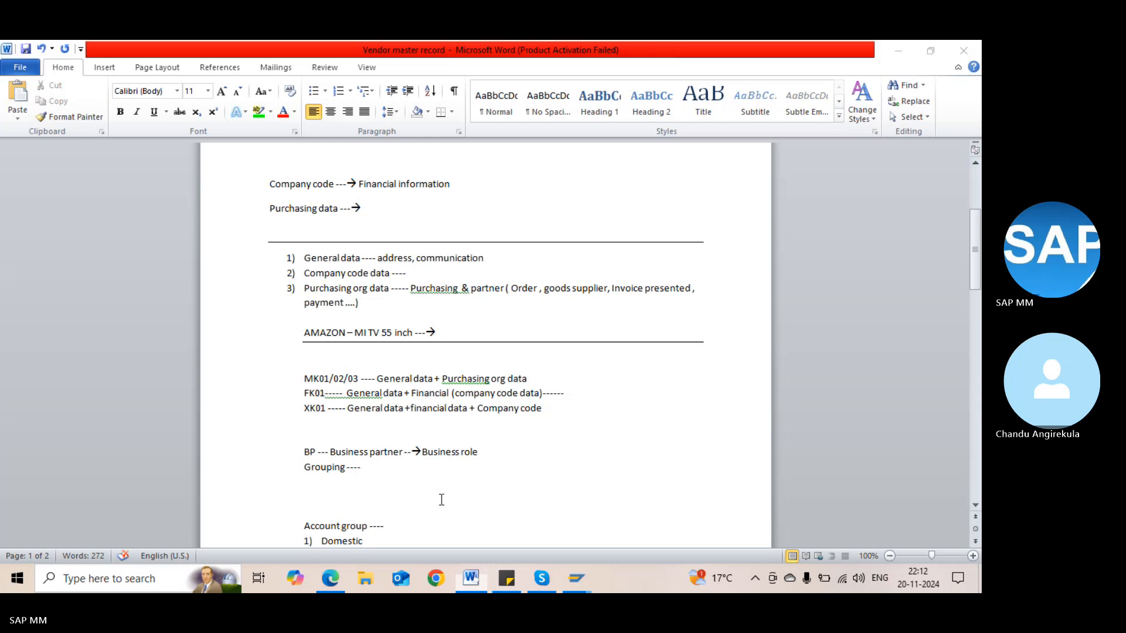
Connect via Remote Desktop to the Windows Server 2012 R2 machine, entering the password and accepting the certificate
key("super")
type("run")
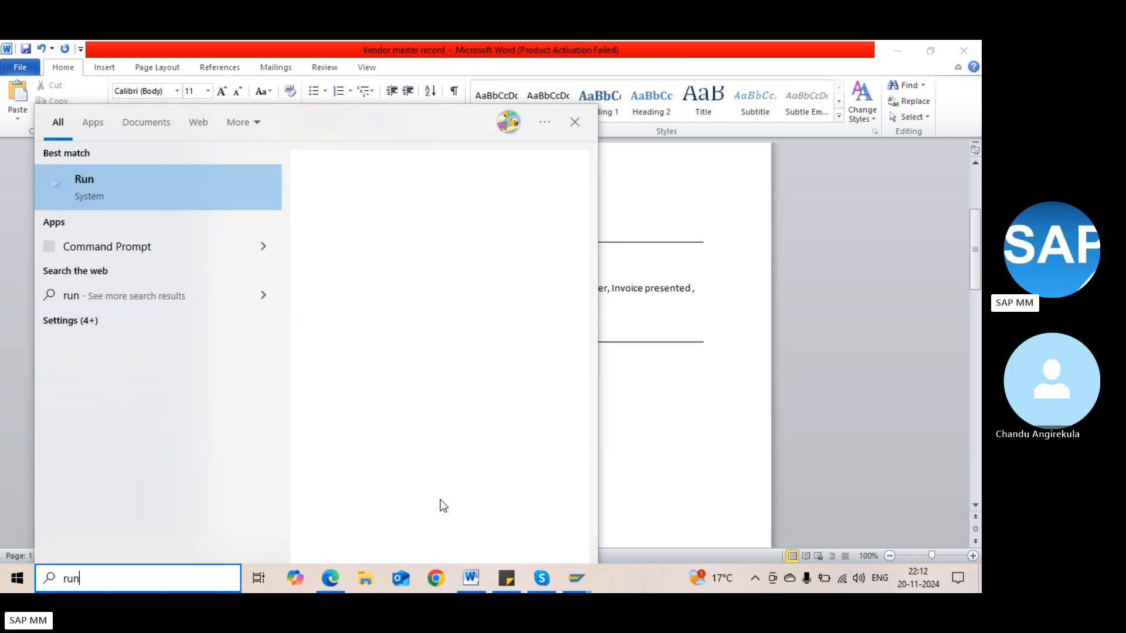
key("Return")
key("Return")
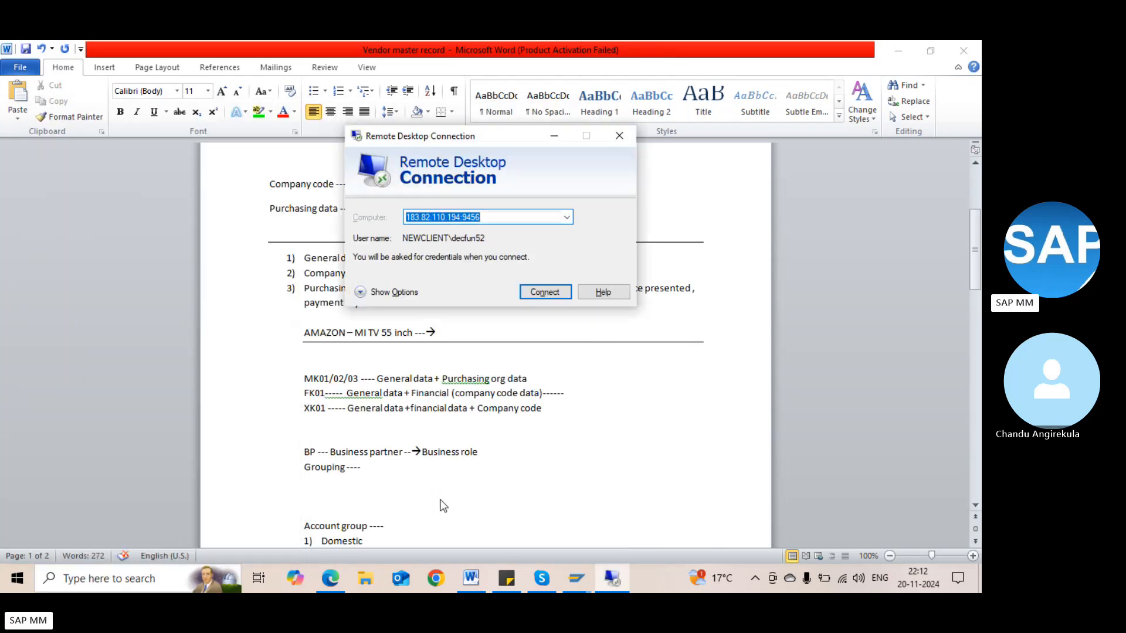
key("Return")
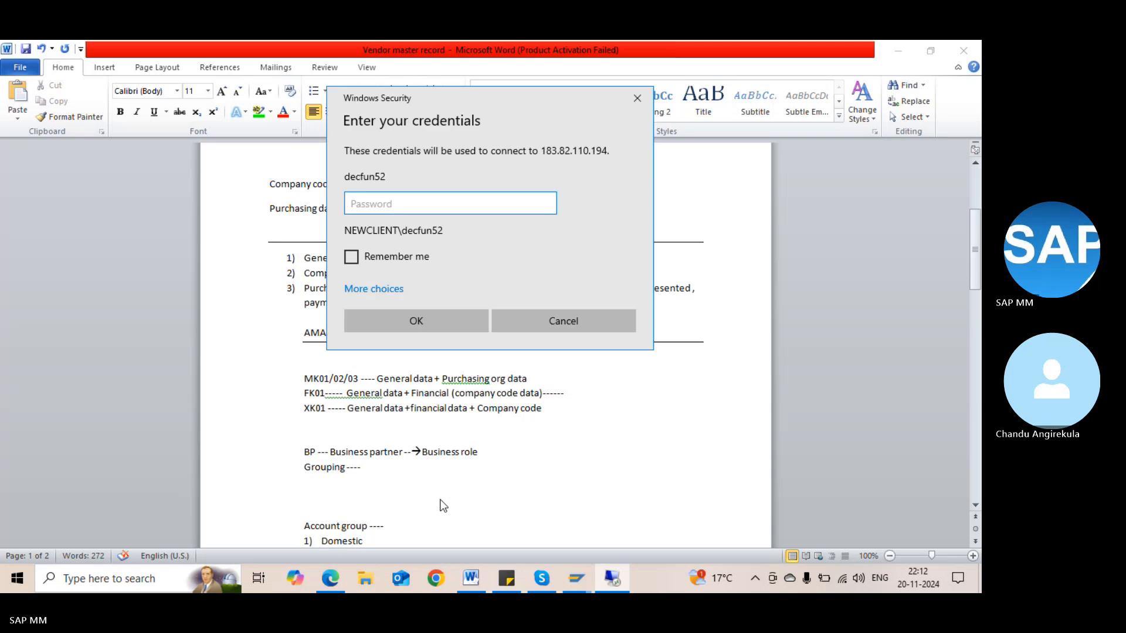
type("****")
key("Return")
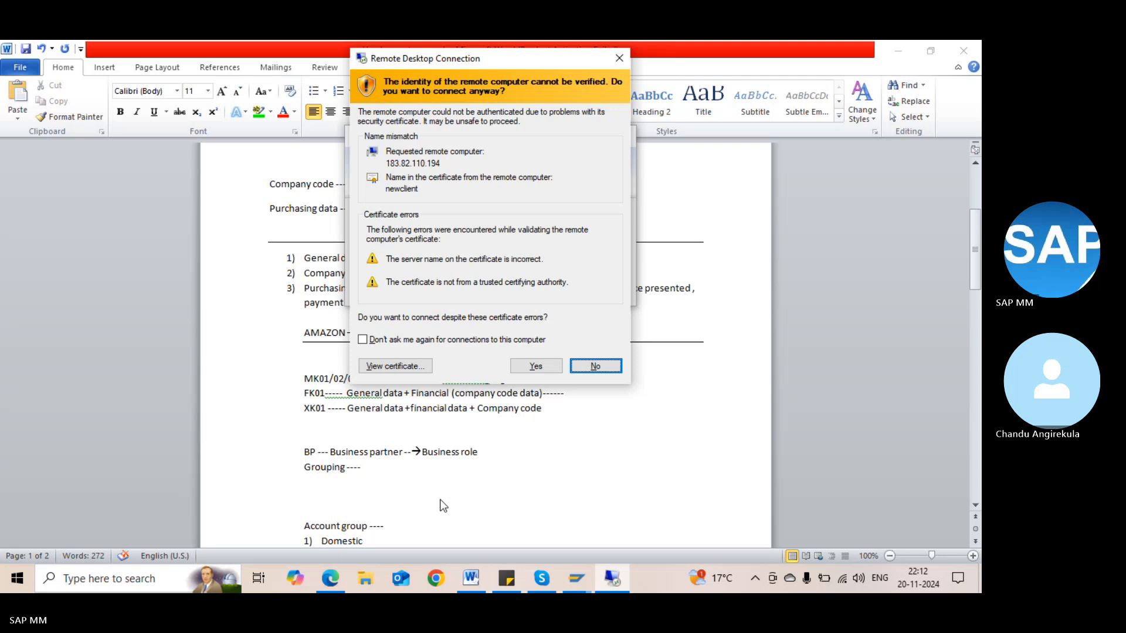
key("Left")
key("Return")
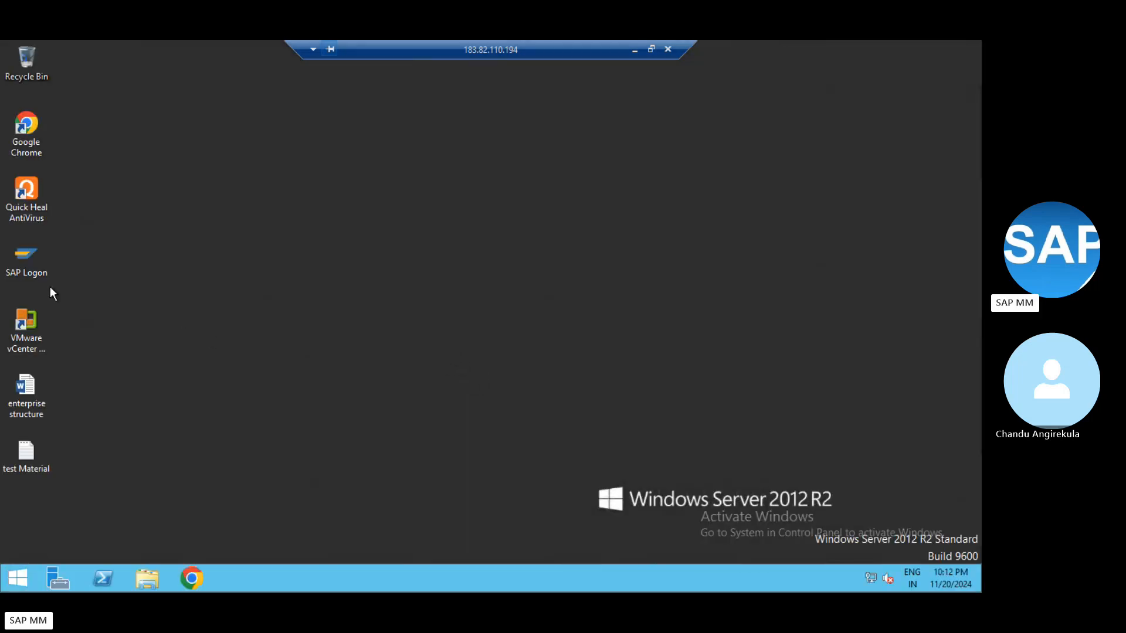
Open the S4 connection in SAP Logon and log on to client 100 with the suggested user and password
double_click(25, 260)
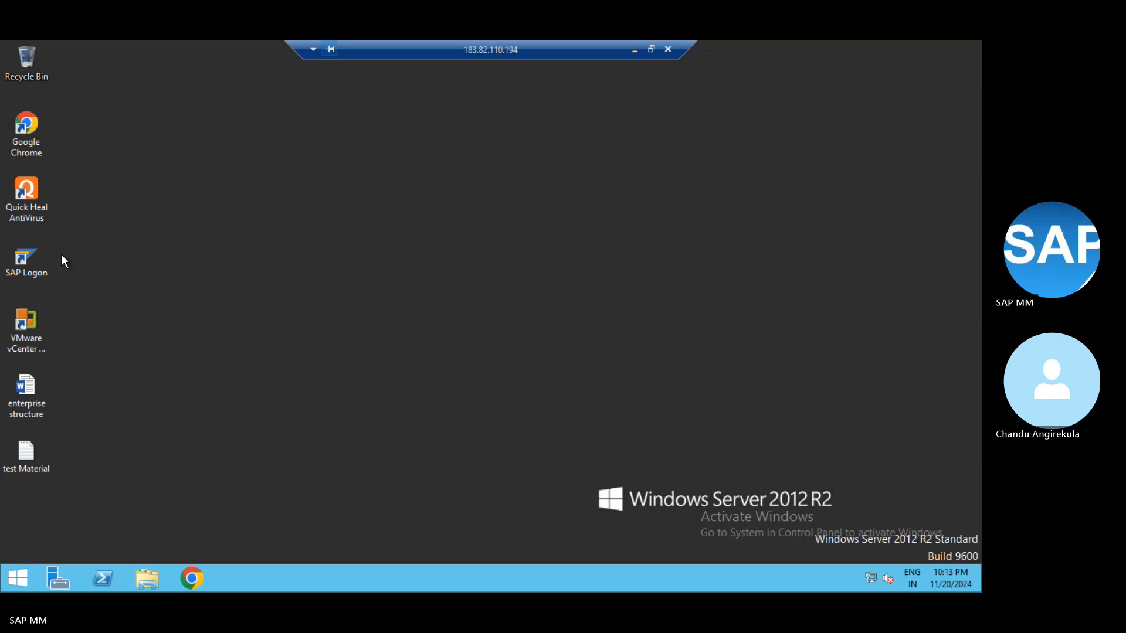
double_click(45, 258)
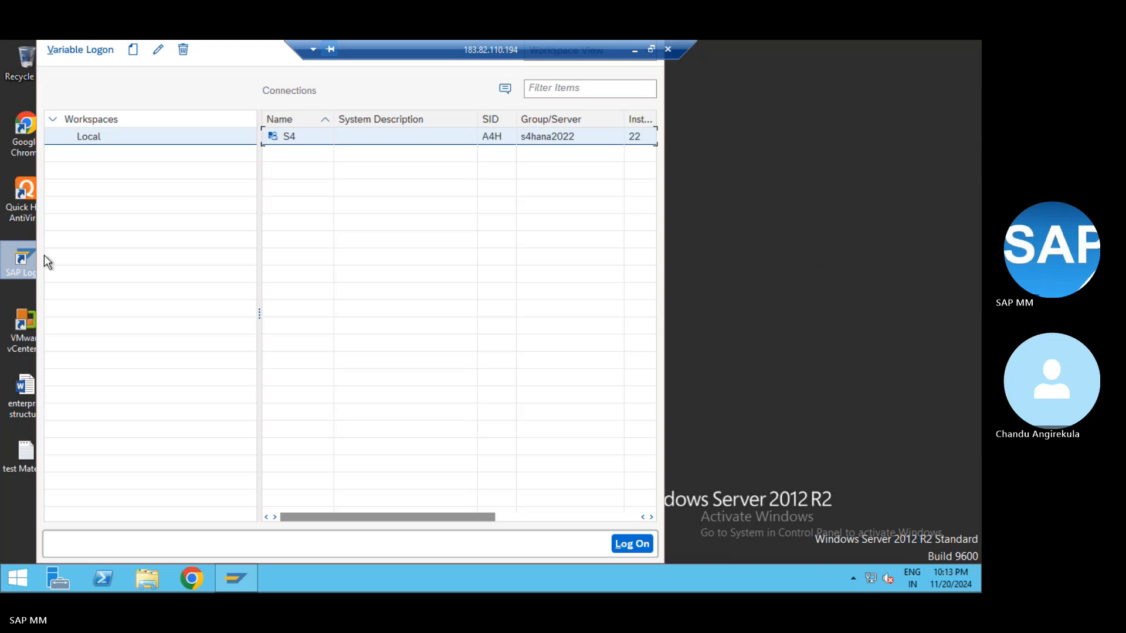
double_click(294, 136)
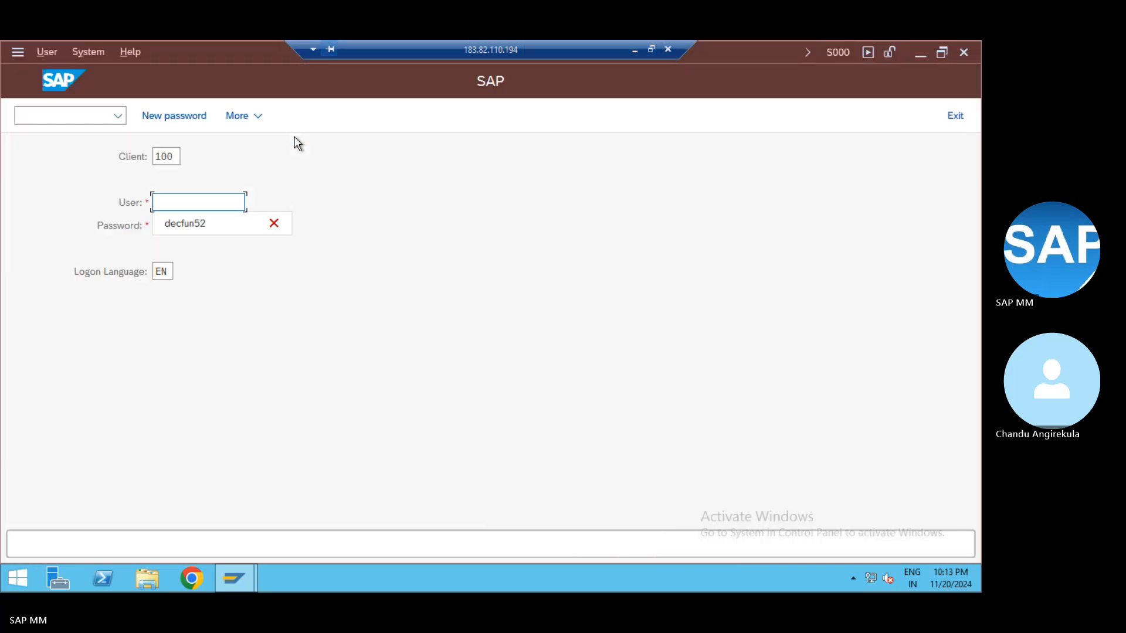
key("Down")
key("Tab")
type("•••")
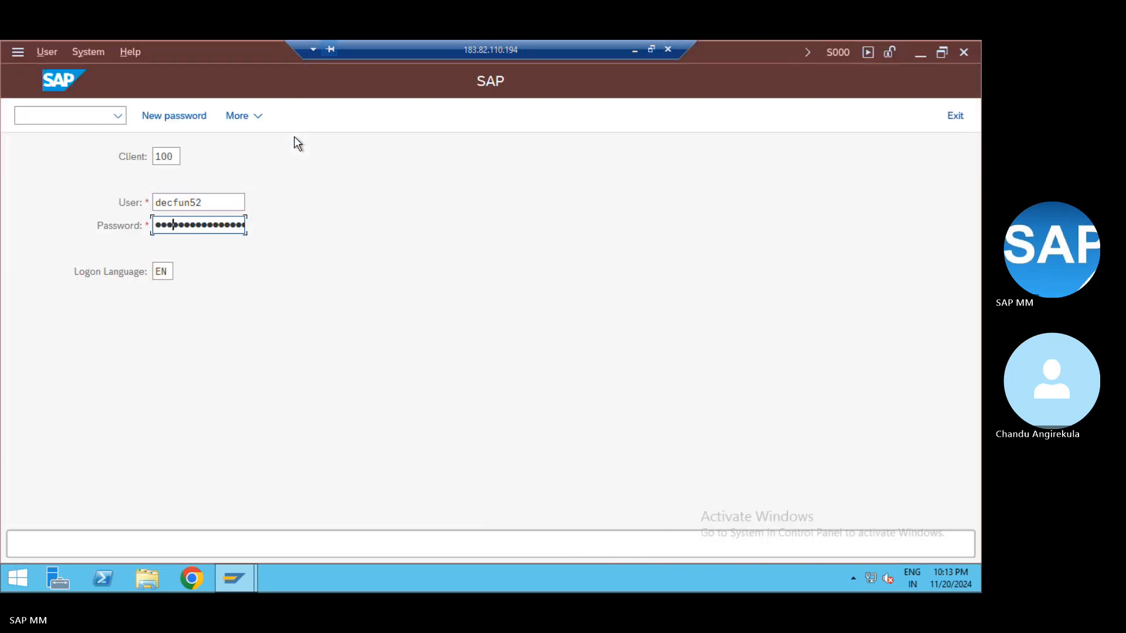
type("•••")
key("Return")
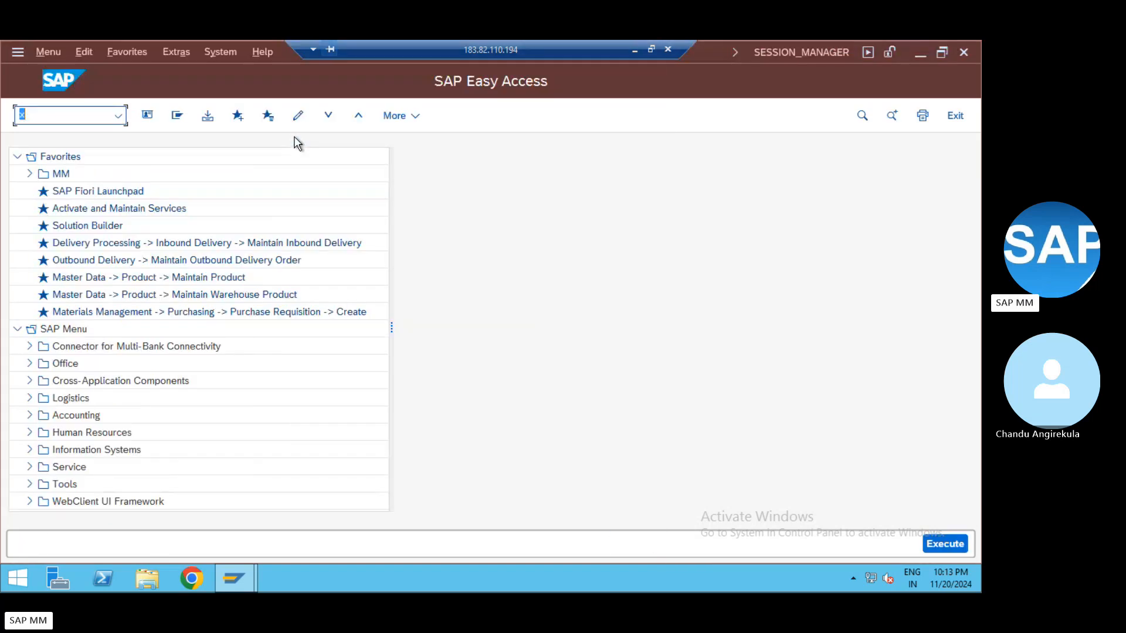
Run XK01 and confirm creating a Person business partner in role 2Y100 BP ROLE VENDOR -FI
type("k01")
key("Return")
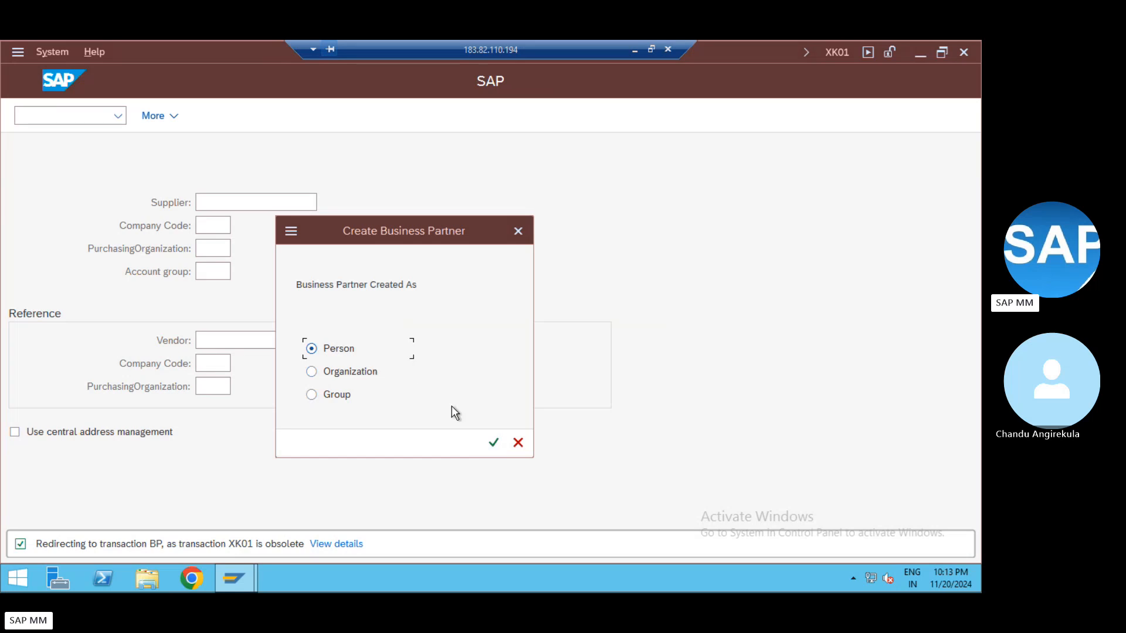
left_click(493, 443)
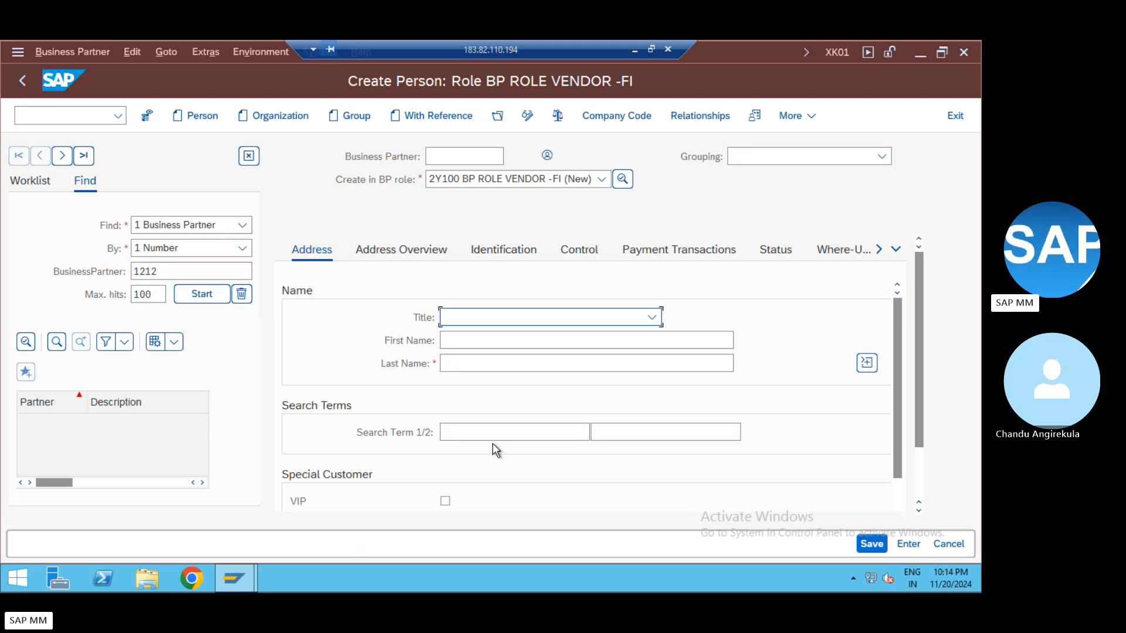
Browse the BP role list without changing 2Y100, then display the Grouping codes list
left_click(470, 184)
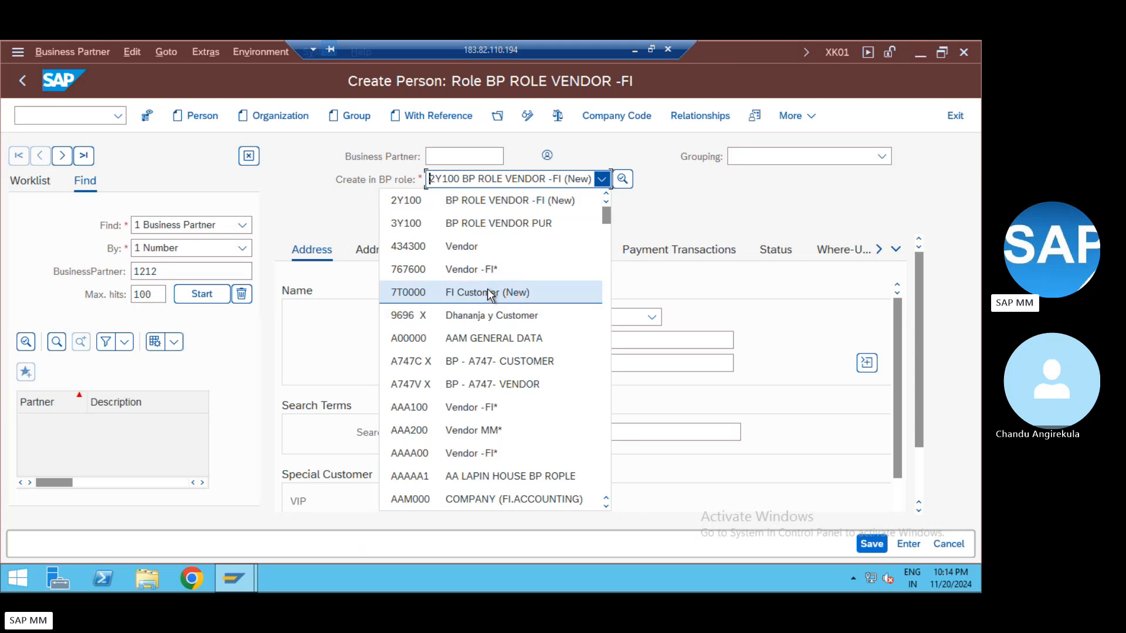
scroll(488, 246, "up", 1)
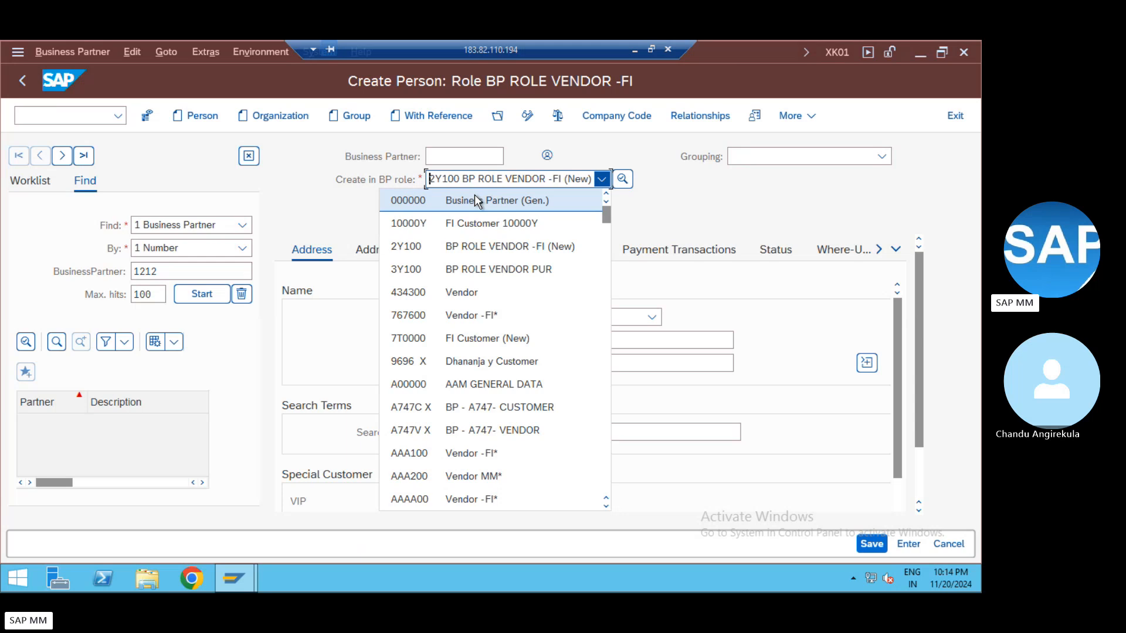
left_click(606, 291)
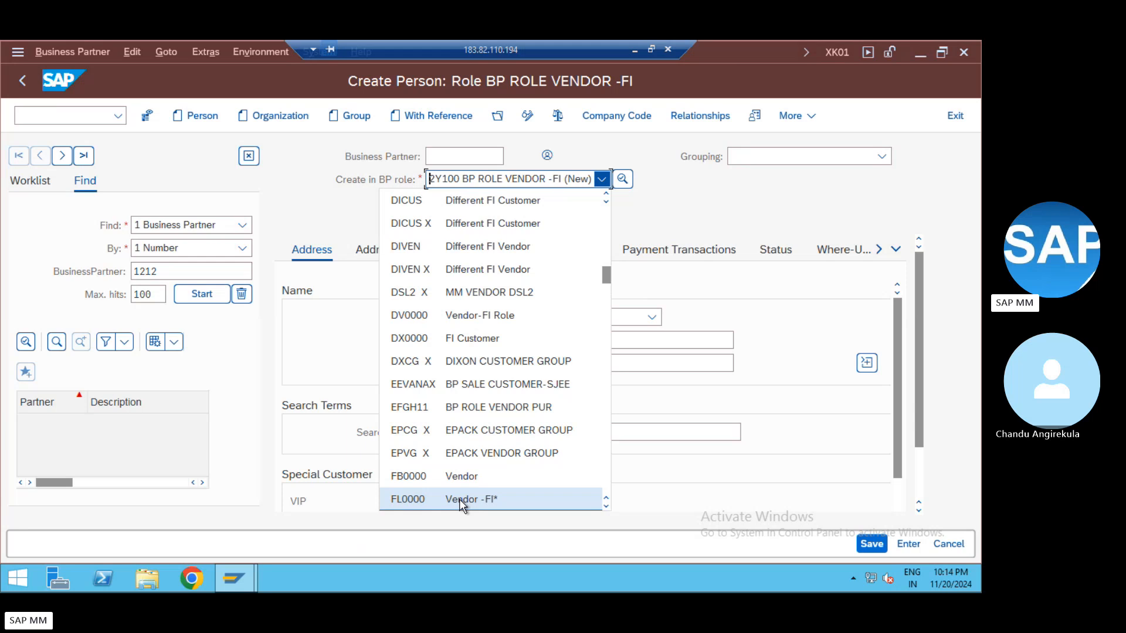
left_click(606, 508)
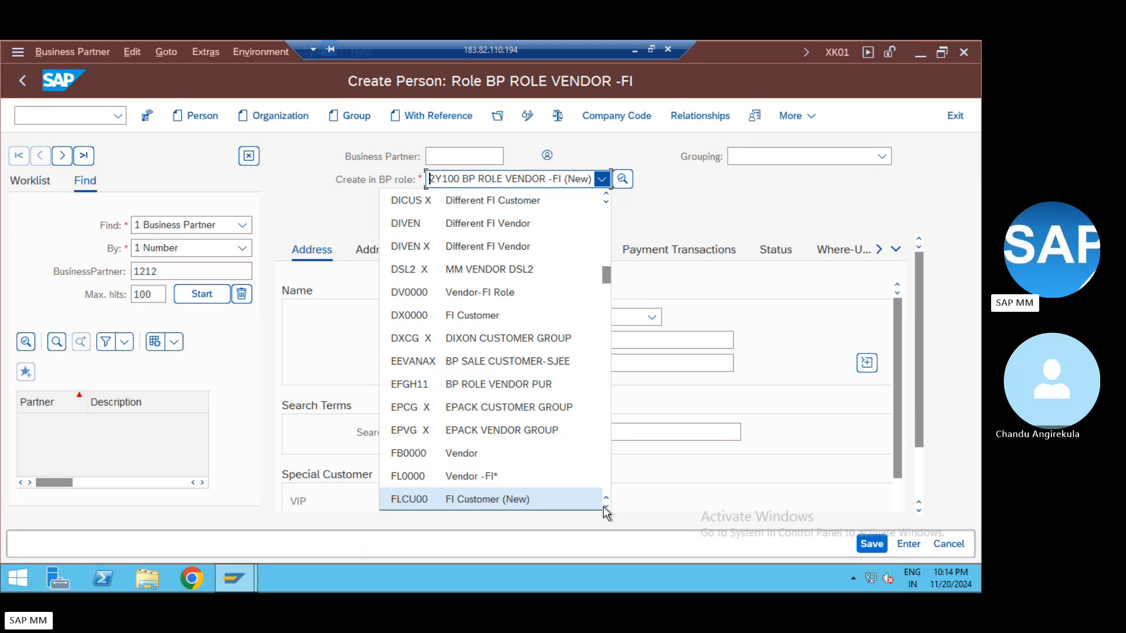
left_click(606, 508)
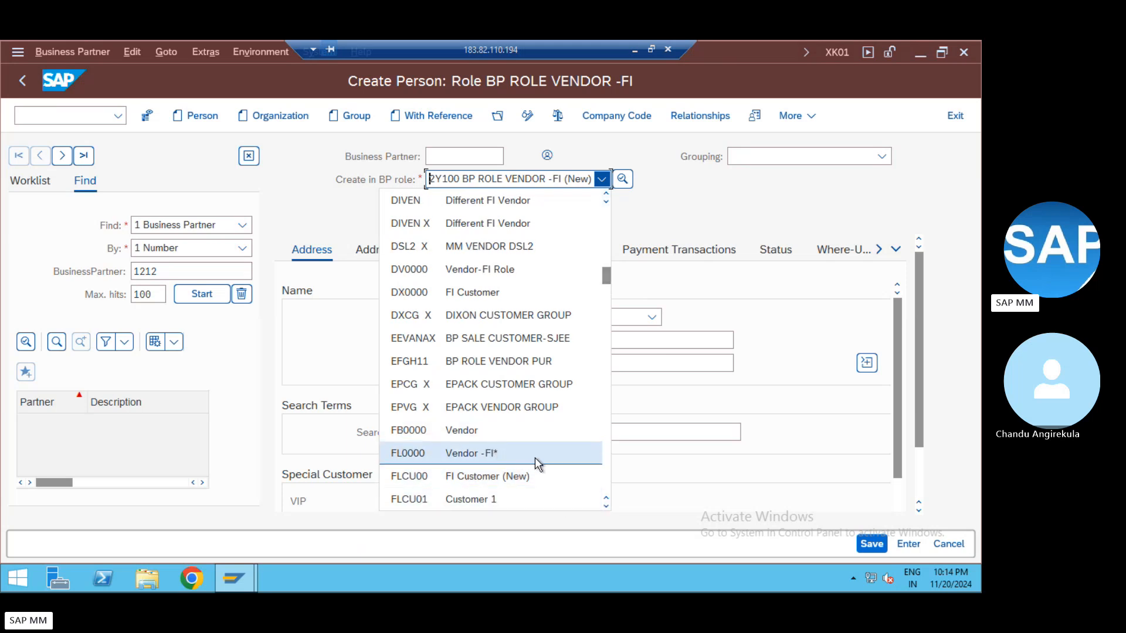
scroll(535, 457, "down", 1)
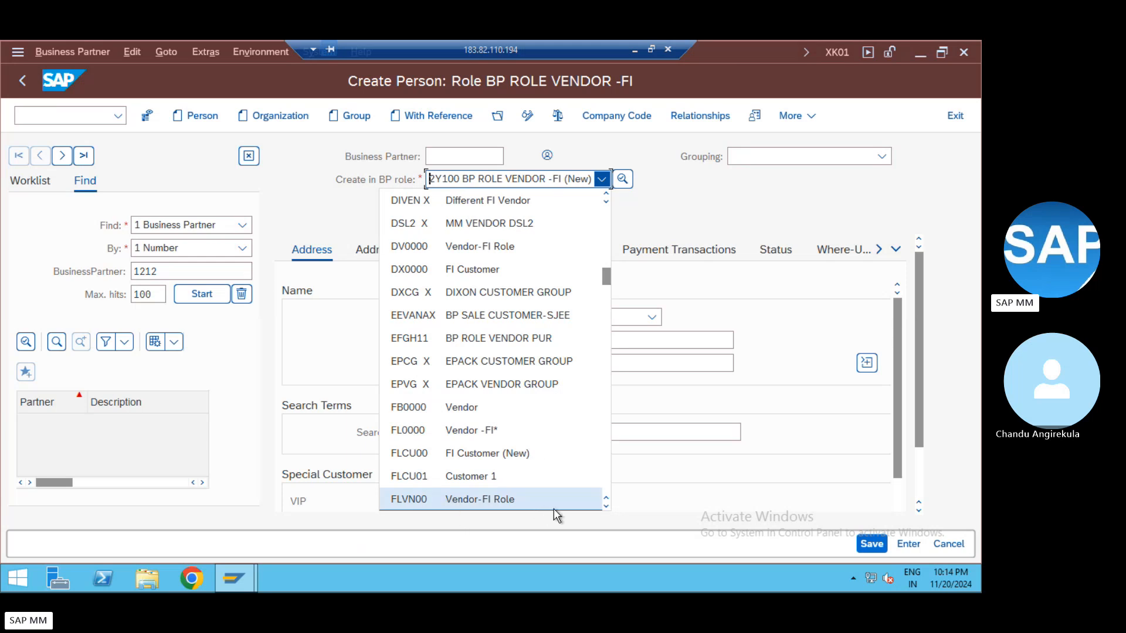
left_click(606, 506)
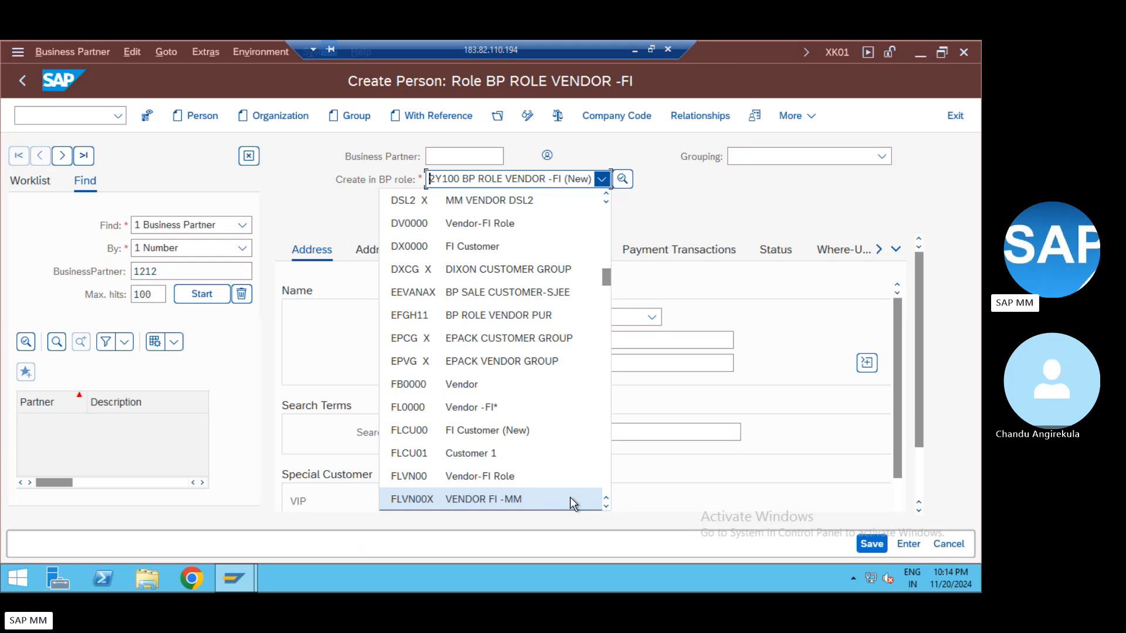
left_click(778, 202)
left_click(800, 157)
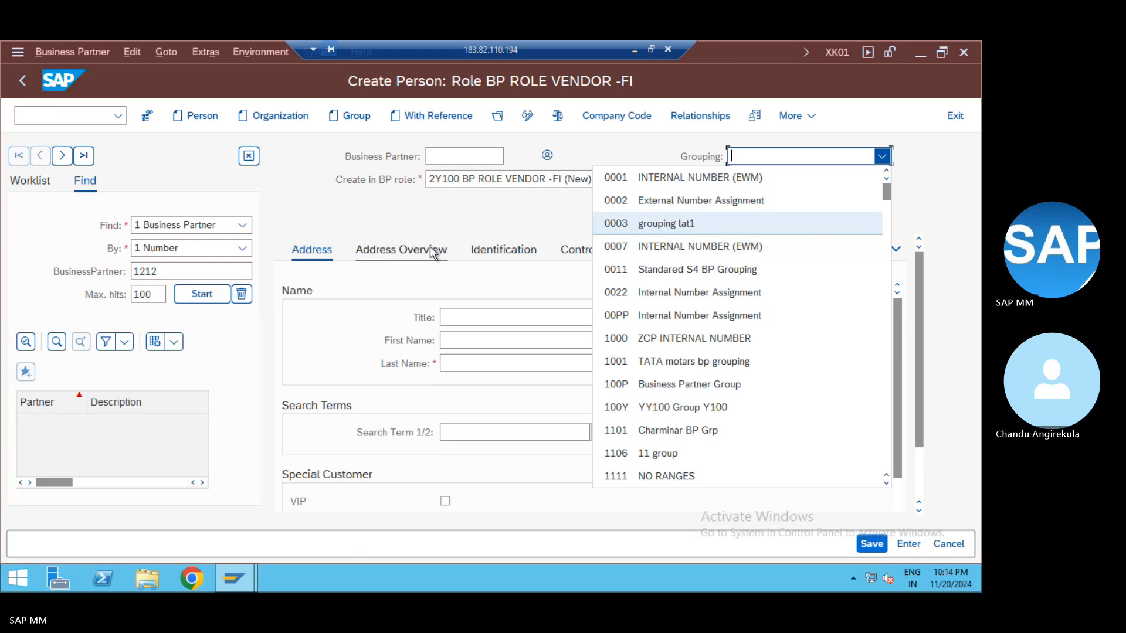
Close the lists, dismiss the low battery popup, and cancel the unsaved person business partner
left_click(390, 221)
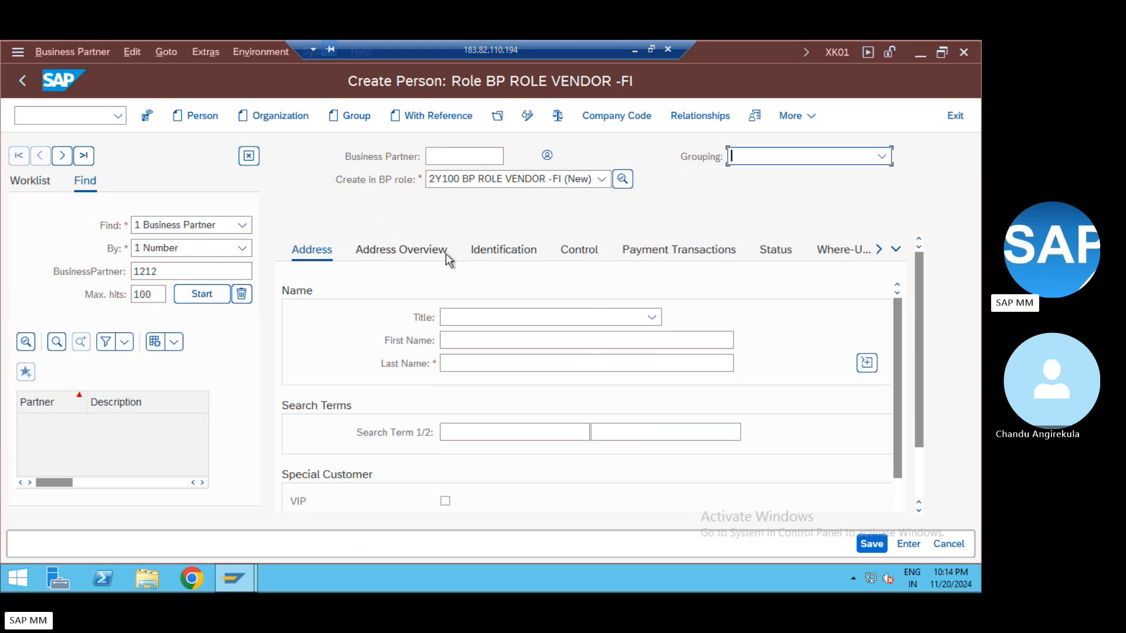
left_click(493, 180)
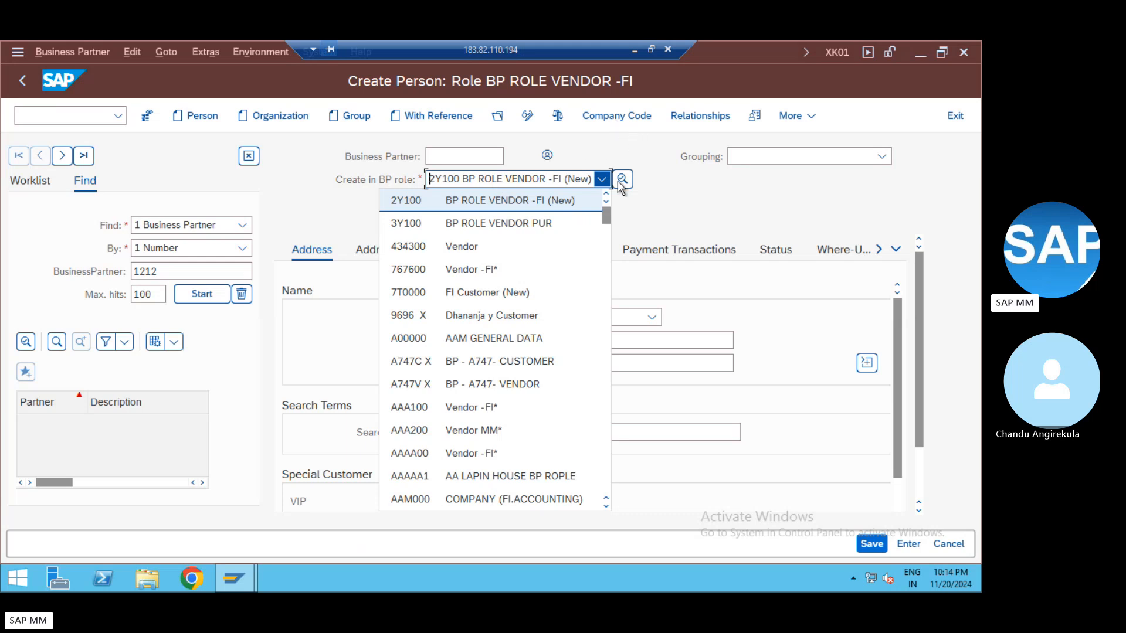
type("fl")
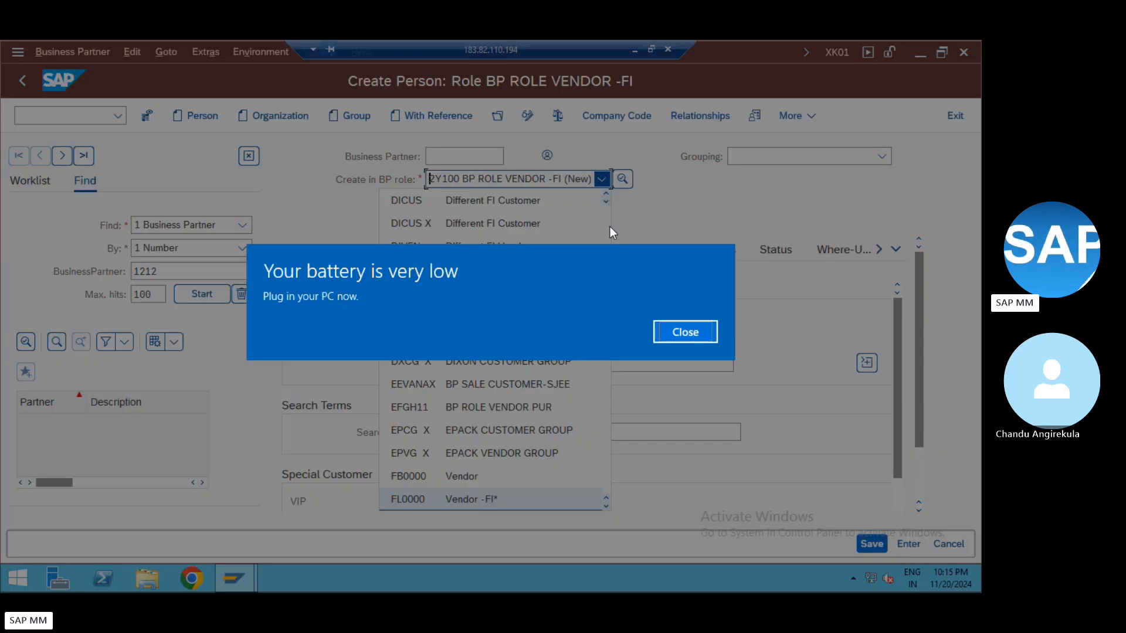
left_click(703, 332)
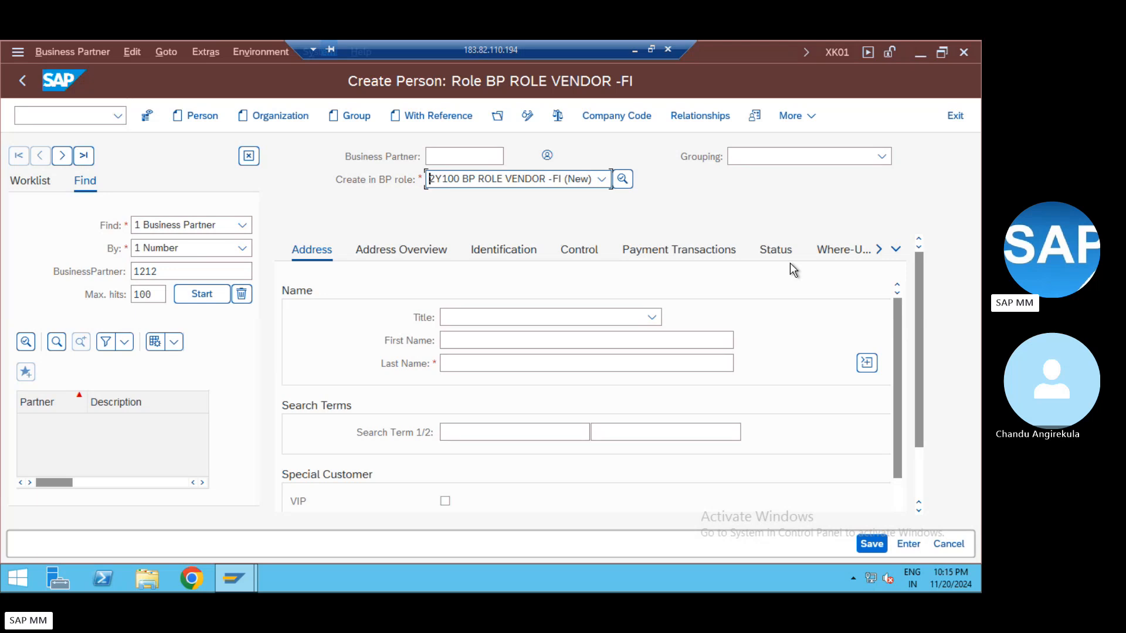
key("F12")
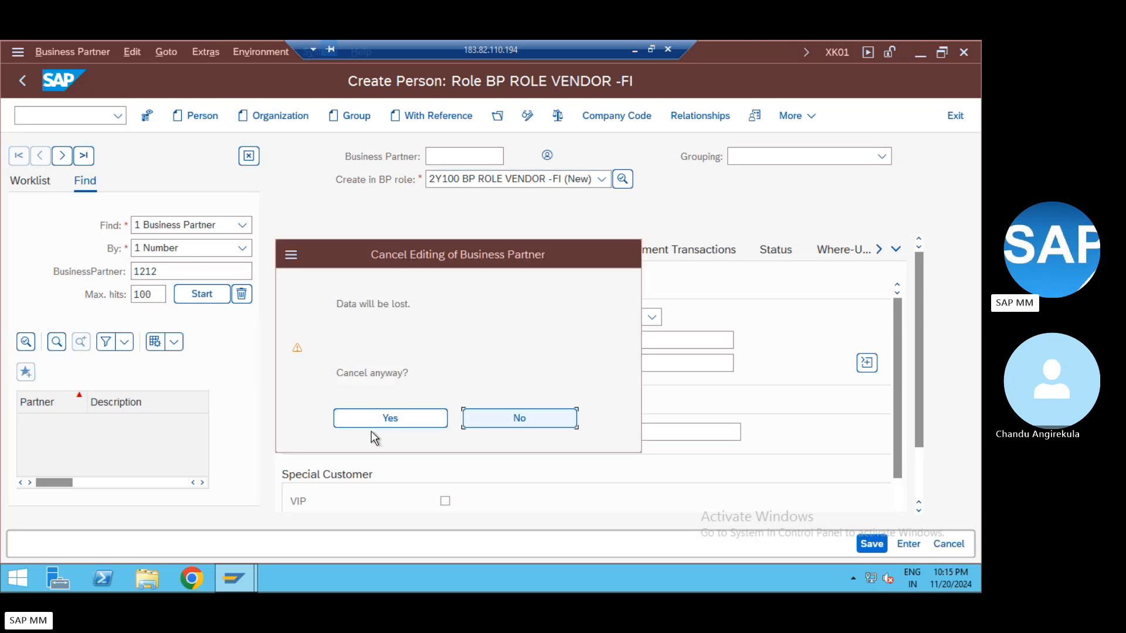
left_click(385, 418)
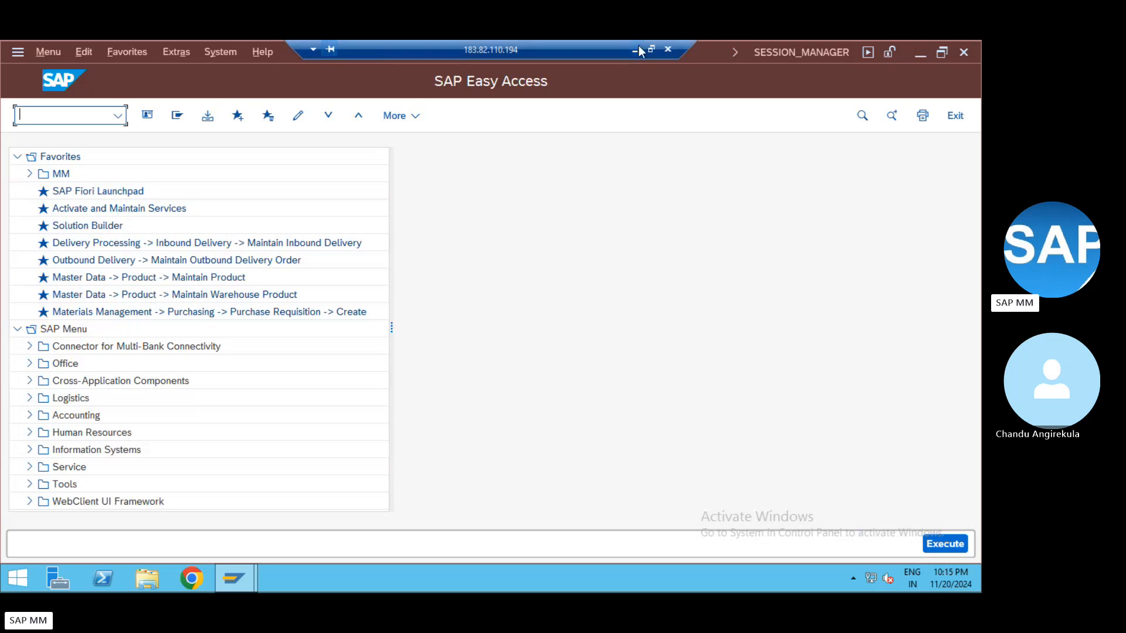
Minimise the remote SAP session and save the 'Vendor master record' notes in Word
left_click(637, 47)
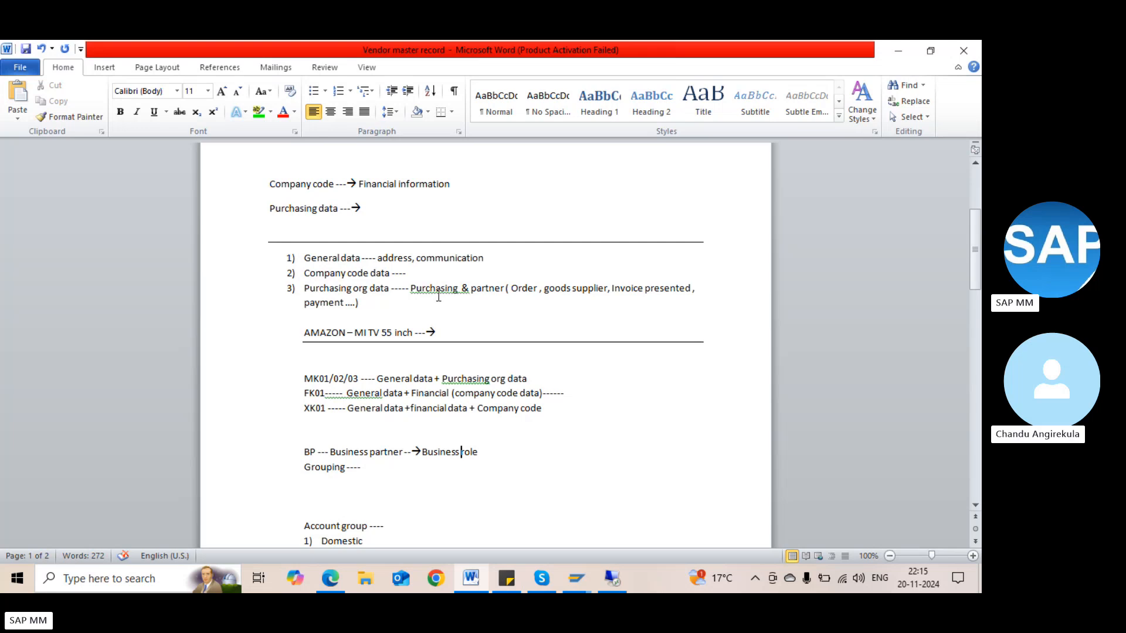
key("ctrl+s")
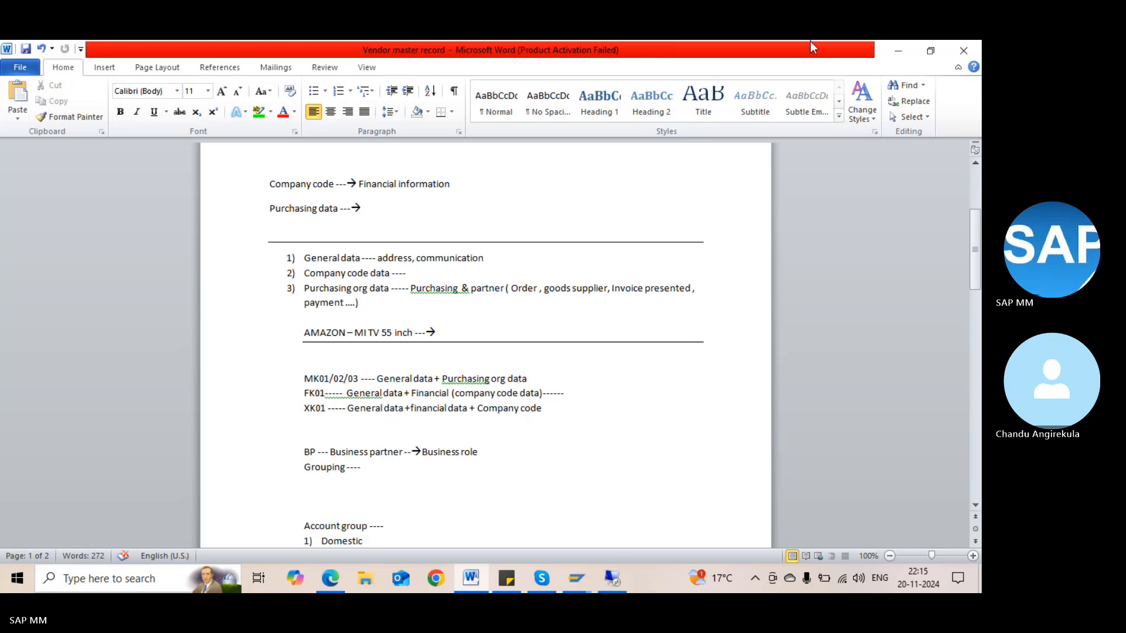
key("alt+Tab")
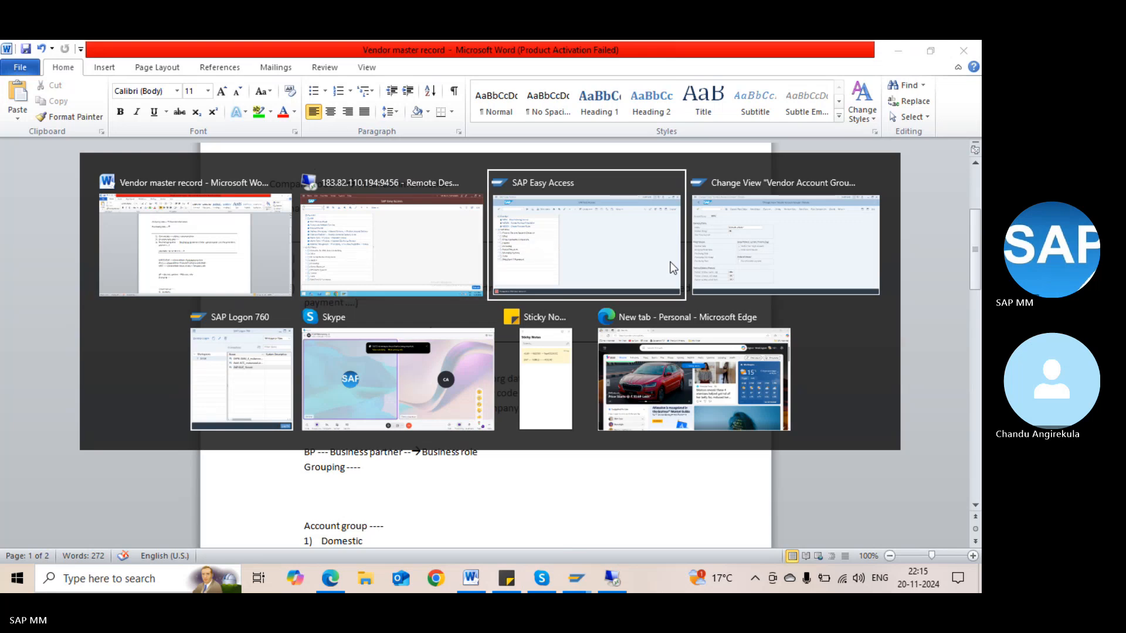
Switch between Skype and Word, then restore the 'SAP MM training' Skype call window via the taskbar preview
key("Tab")
key("Tab")
key("Tab")
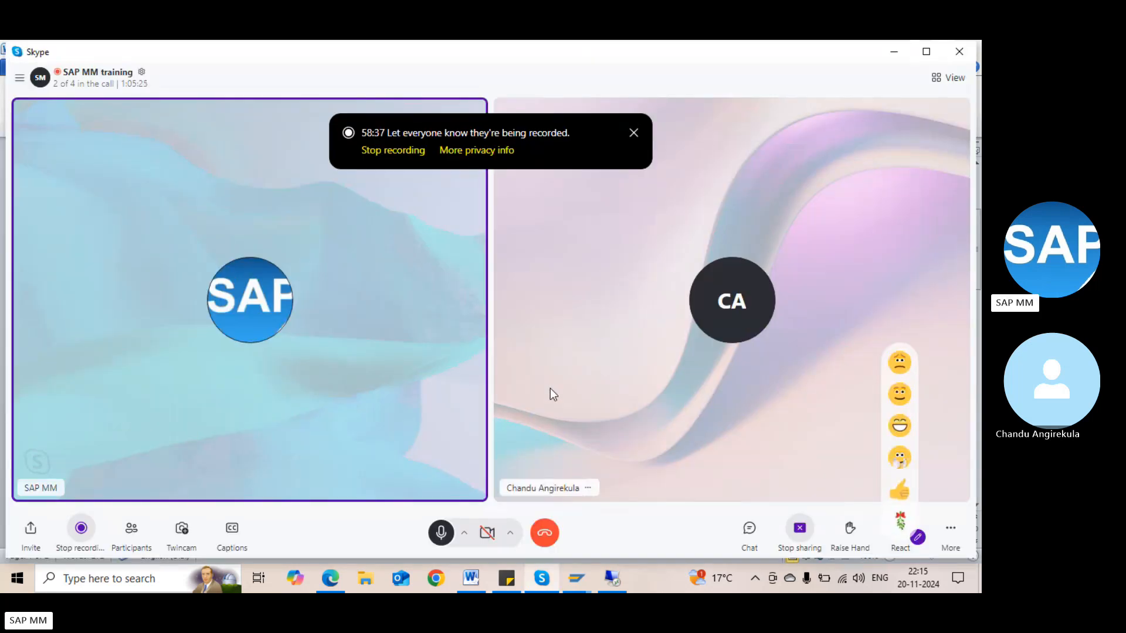
key("alt+Tab")
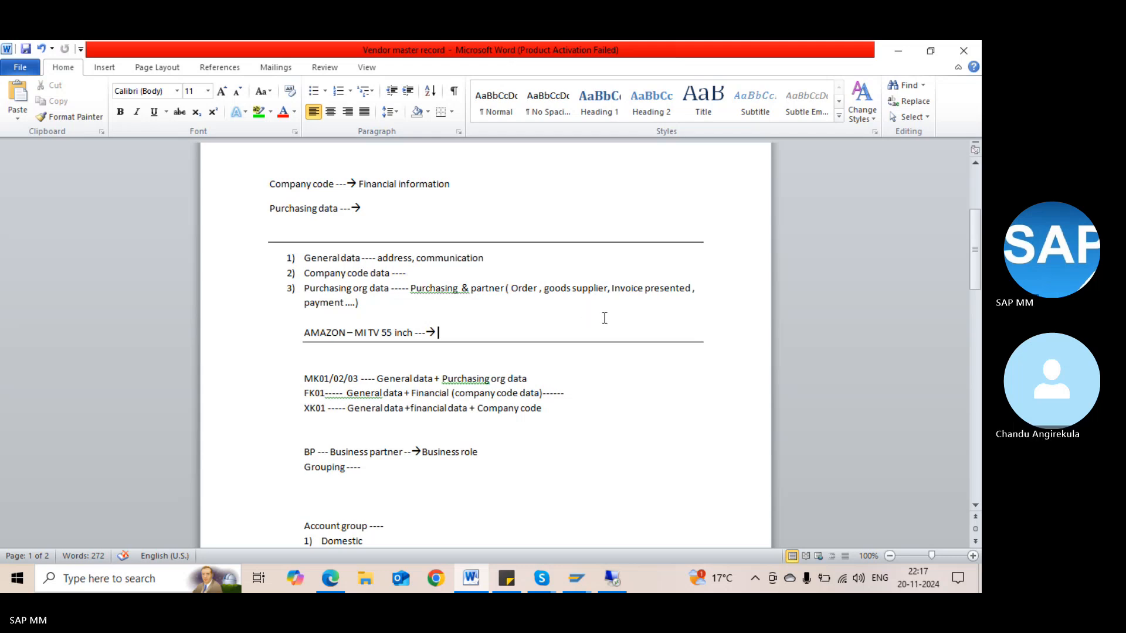
left_click(555, 574)
left_click(558, 551)
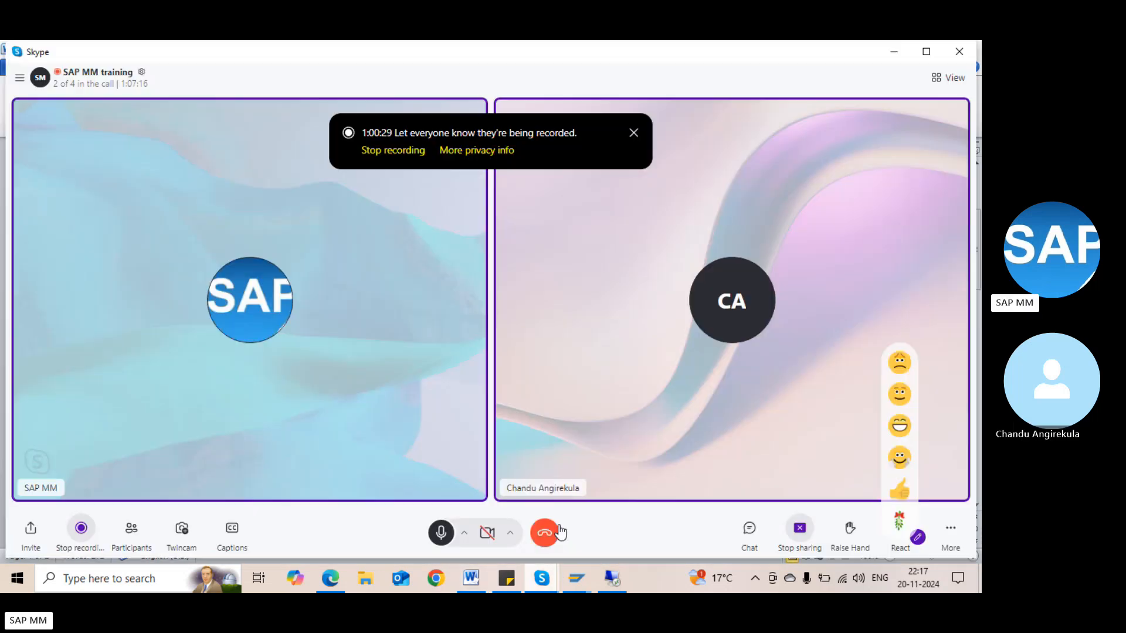